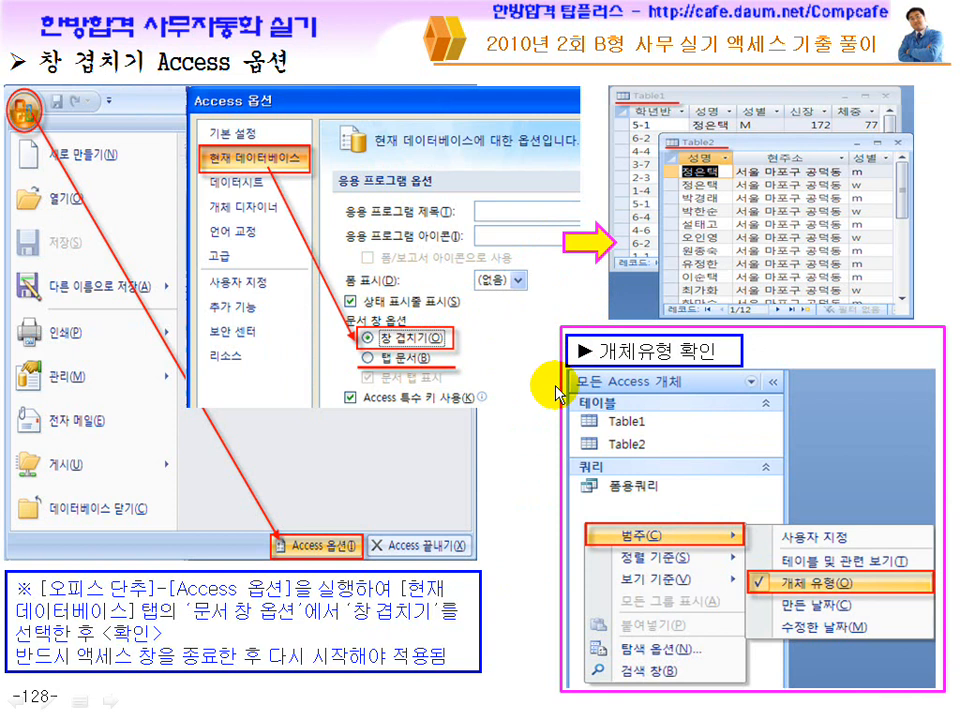
# Step: Advance to the table creation slide, then switch to the Access database and maximize its window
pyautogui.click(507, 400)
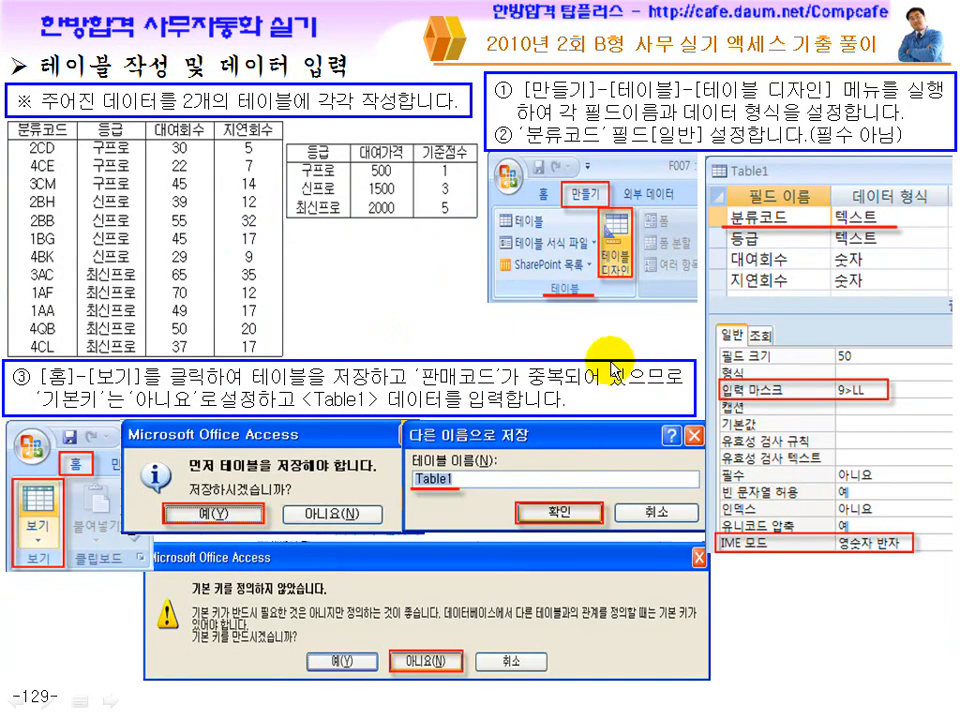
pyautogui.press('super')
pyautogui.click(472, 702)
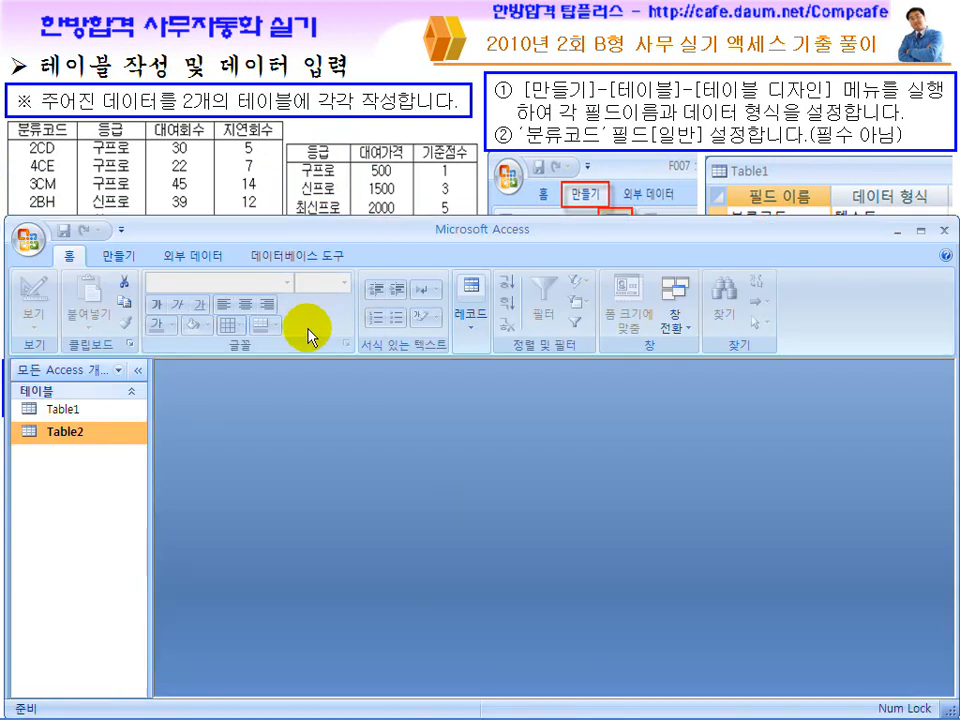
pyautogui.doubleClick(343, 232)
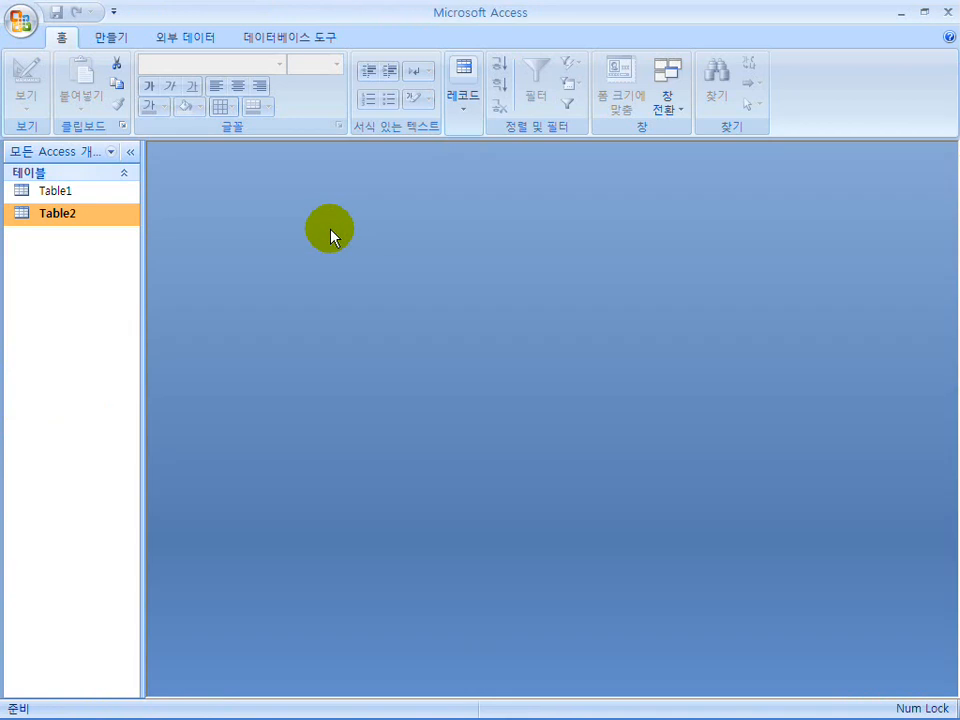
# Step: Open Table1 in Design view and review its field names and data types
pyautogui.doubleClick(68, 191)
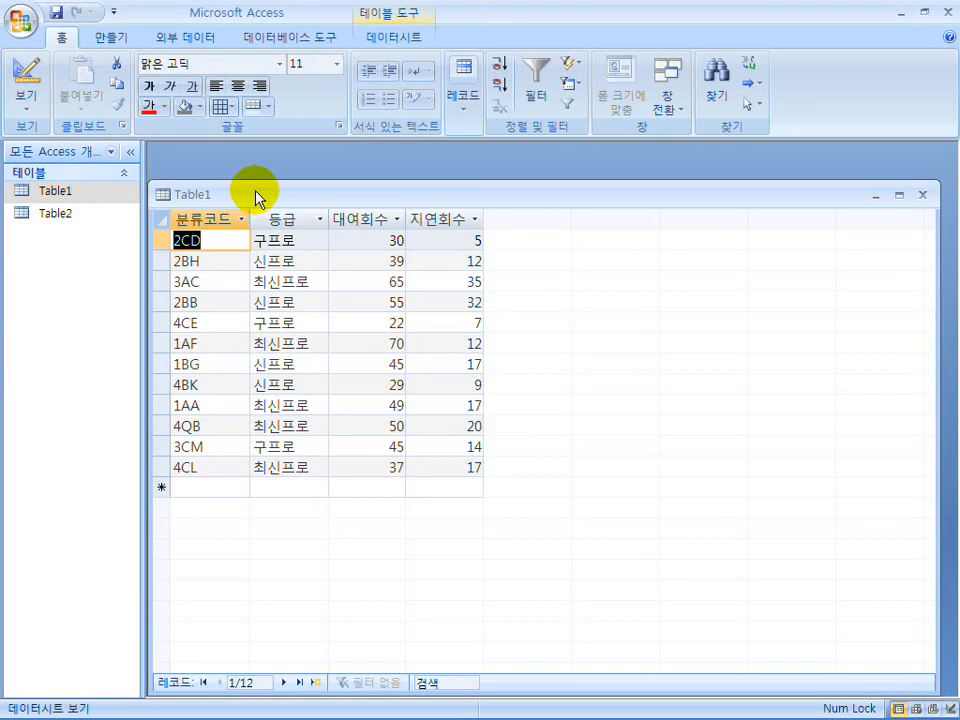
pyautogui.moveTo(251, 189); pyautogui.dragTo(268, 170)
pyautogui.click(26, 66)
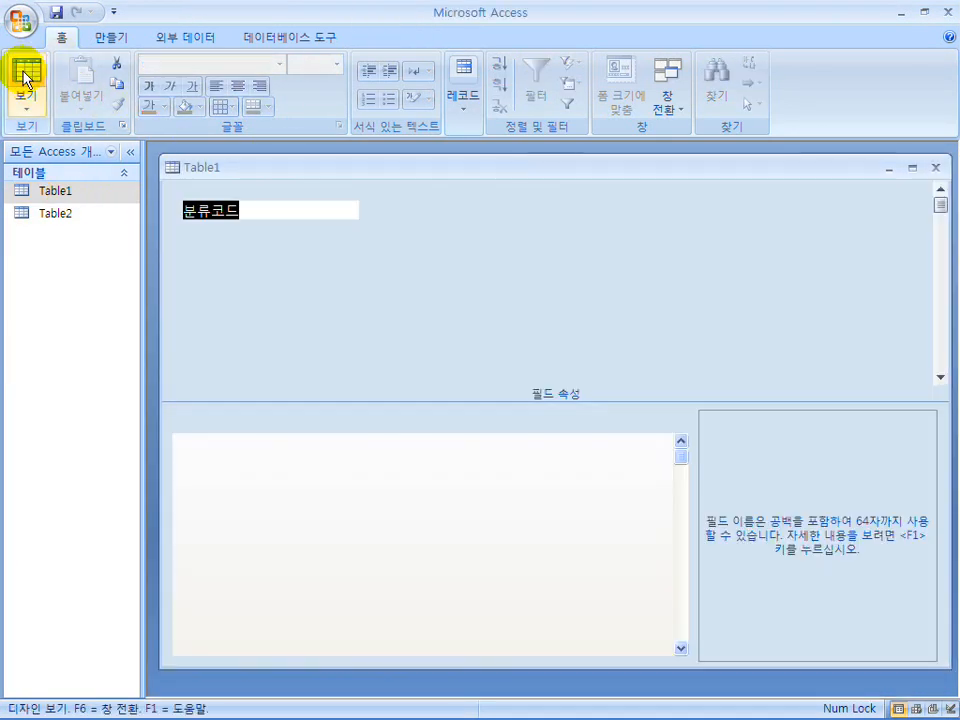
pyautogui.click(253, 232)
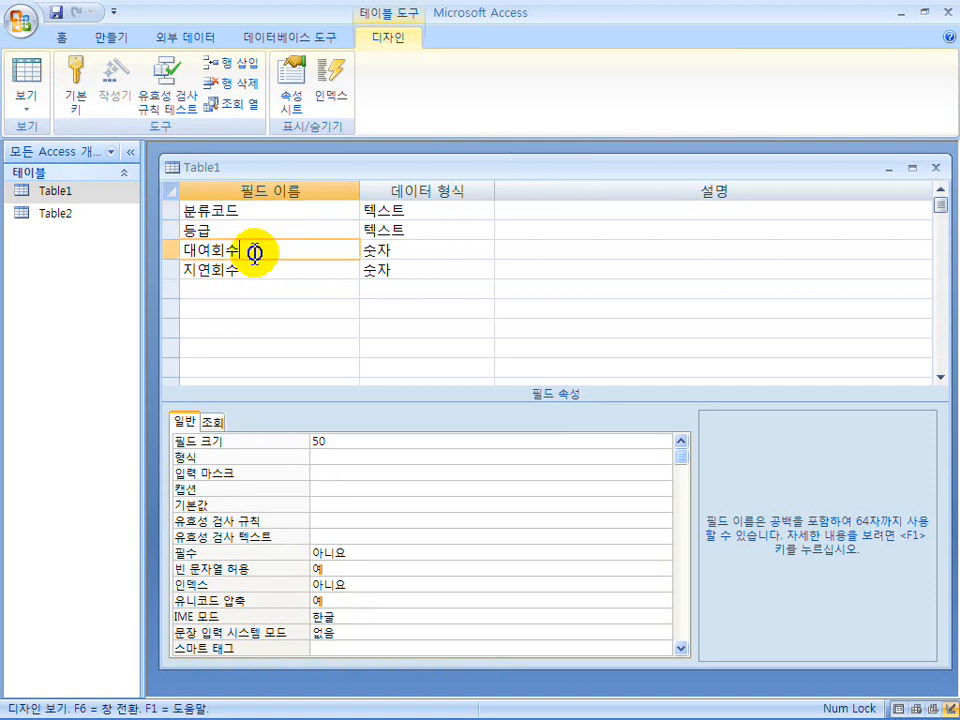
pyautogui.click(255, 270)
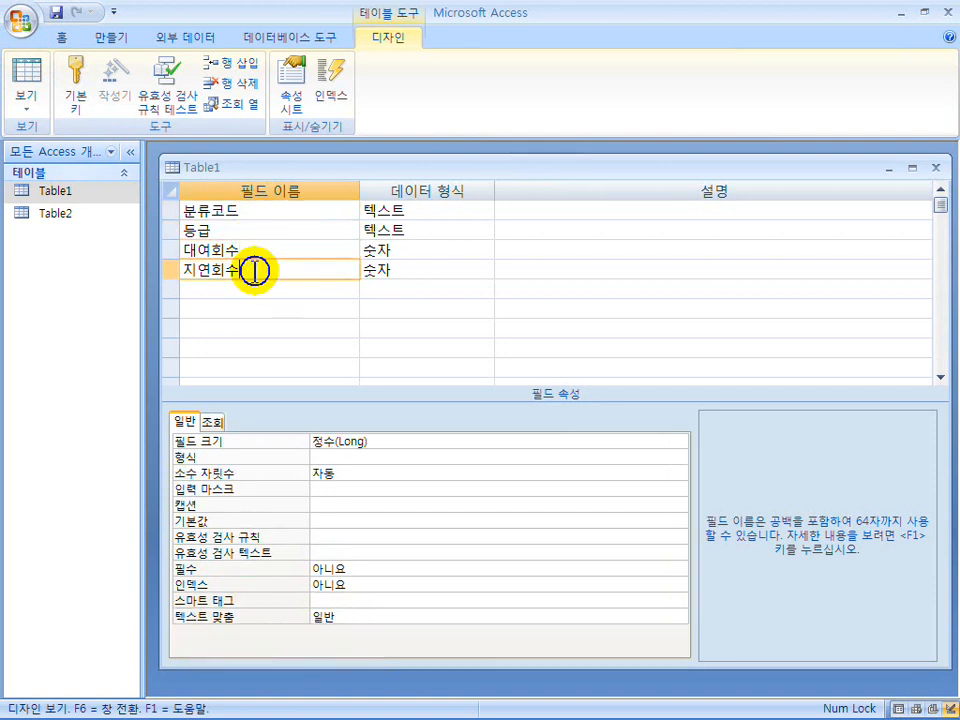
pyautogui.click(274, 220)
pyautogui.click(253, 232)
pyautogui.click(253, 249)
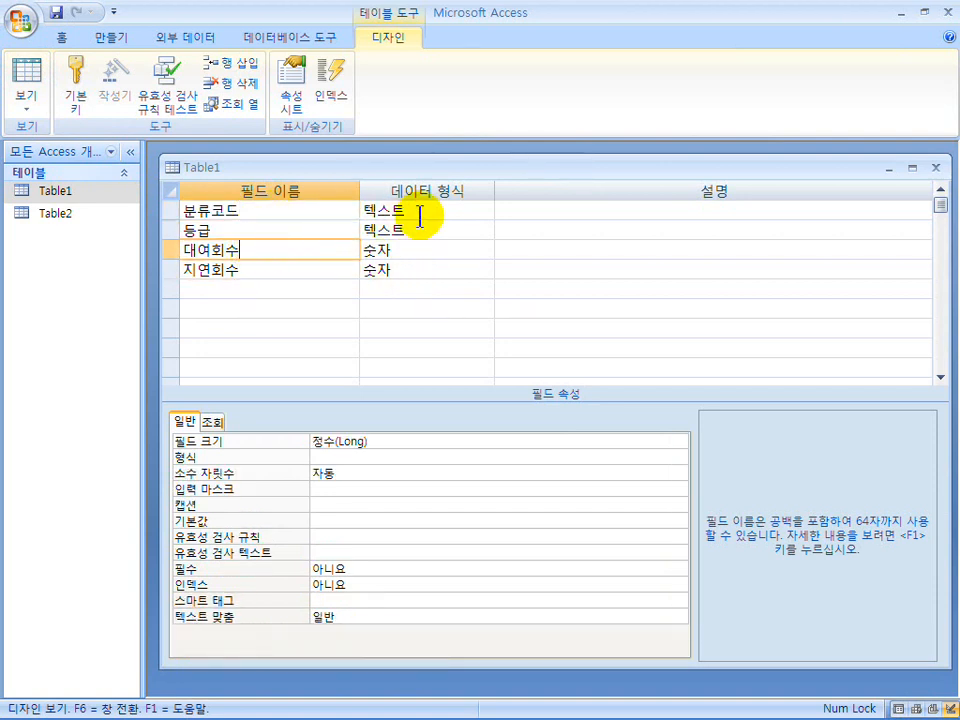
# Step: Review the input mask and IME mode of Table1's 분류코드 field, then view the table's records
pyautogui.click(271, 216)
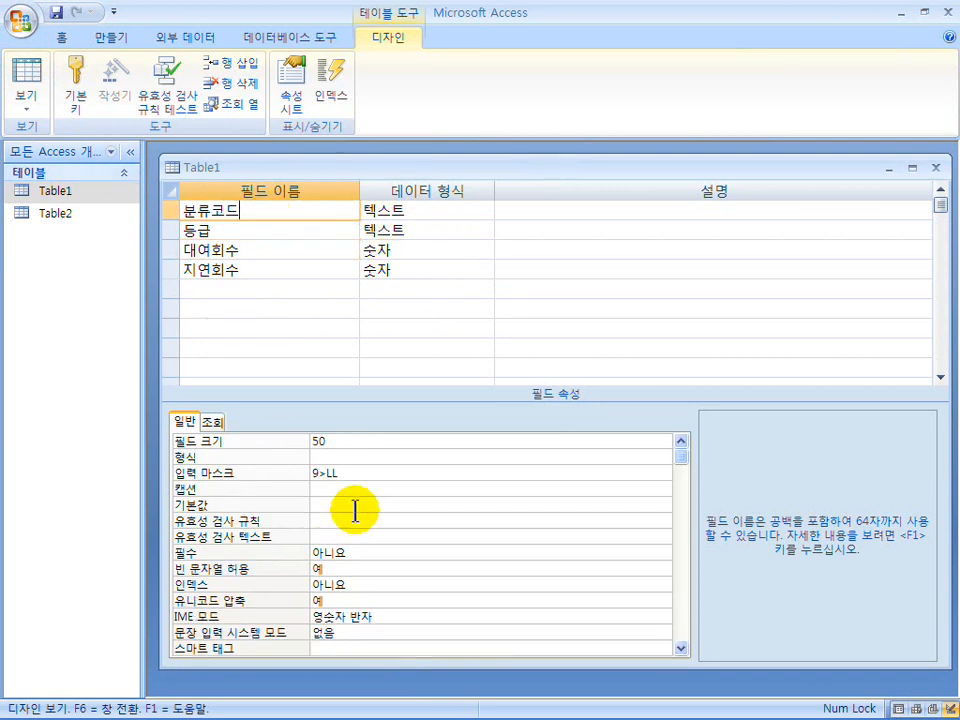
pyautogui.doubleClick(349, 472)
pyautogui.moveTo(349, 472); pyautogui.dragTo(298, 469)
pyautogui.moveTo(370, 615); pyautogui.dragTo(309, 618)
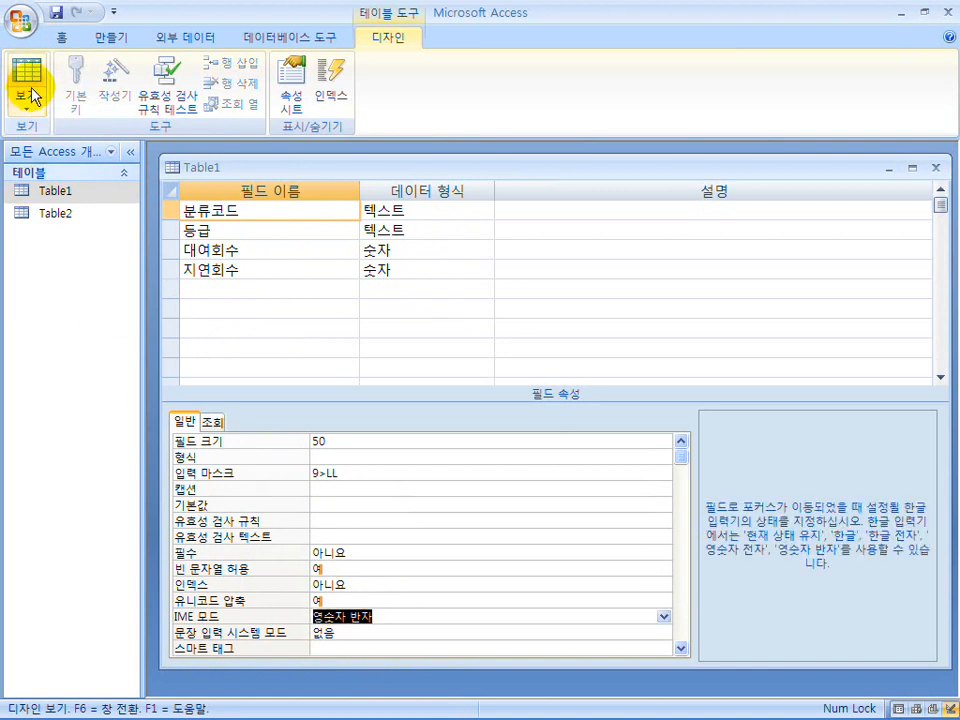
pyautogui.click(26, 95)
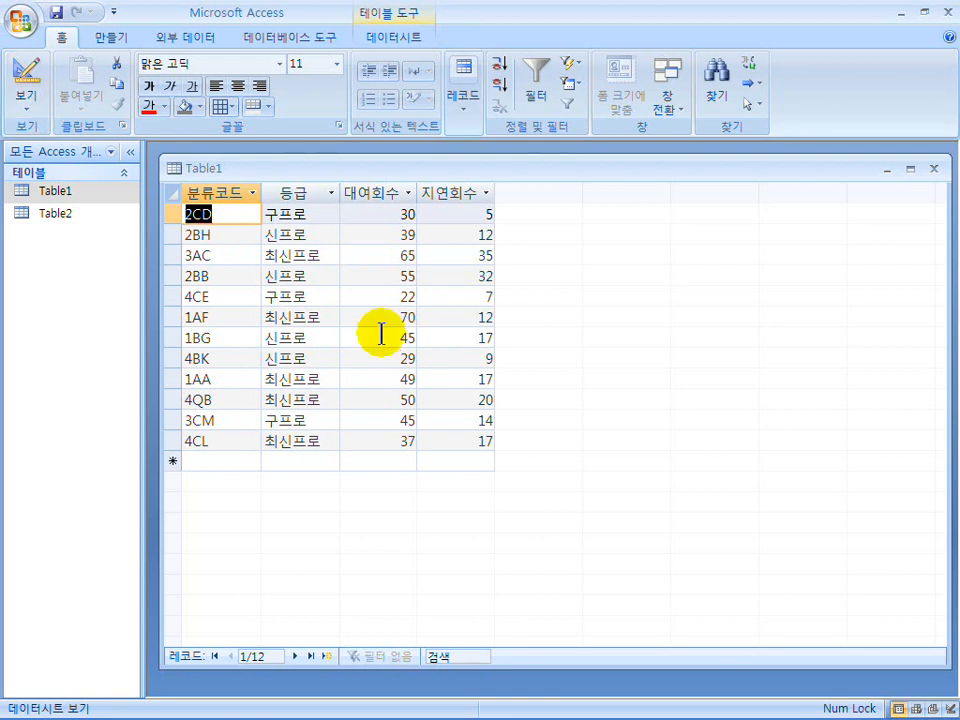
# Step: Return to Table1's design, examine the individual characters of the 분류코드 input mask and its IME mode, and close the table
pyautogui.click(31, 98)
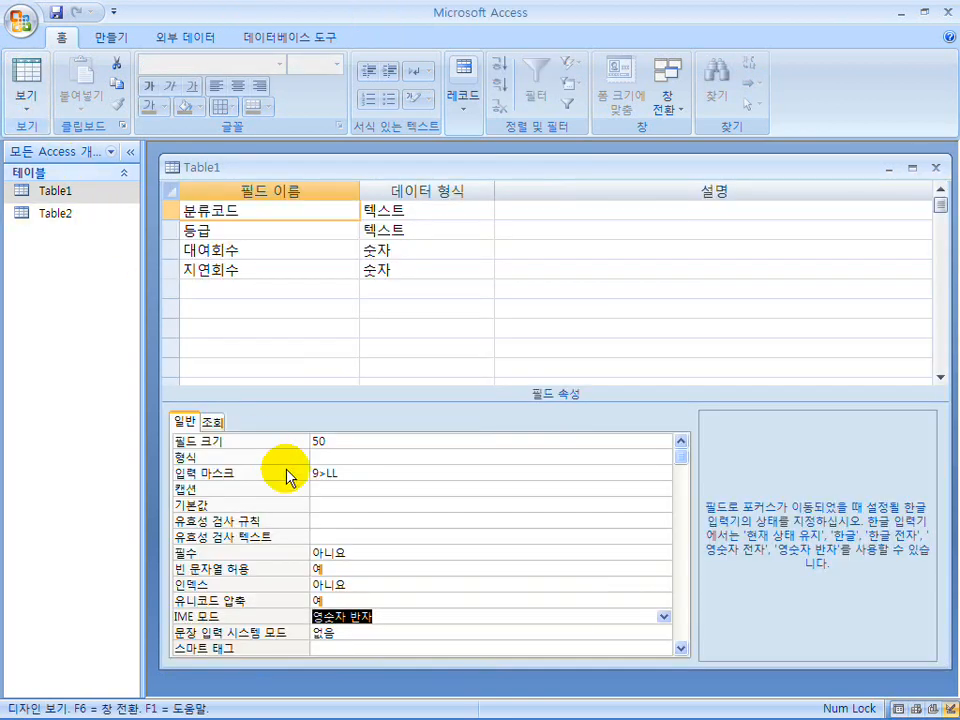
pyautogui.click(347, 476)
pyautogui.moveTo(347, 476); pyautogui.dragTo(313, 477)
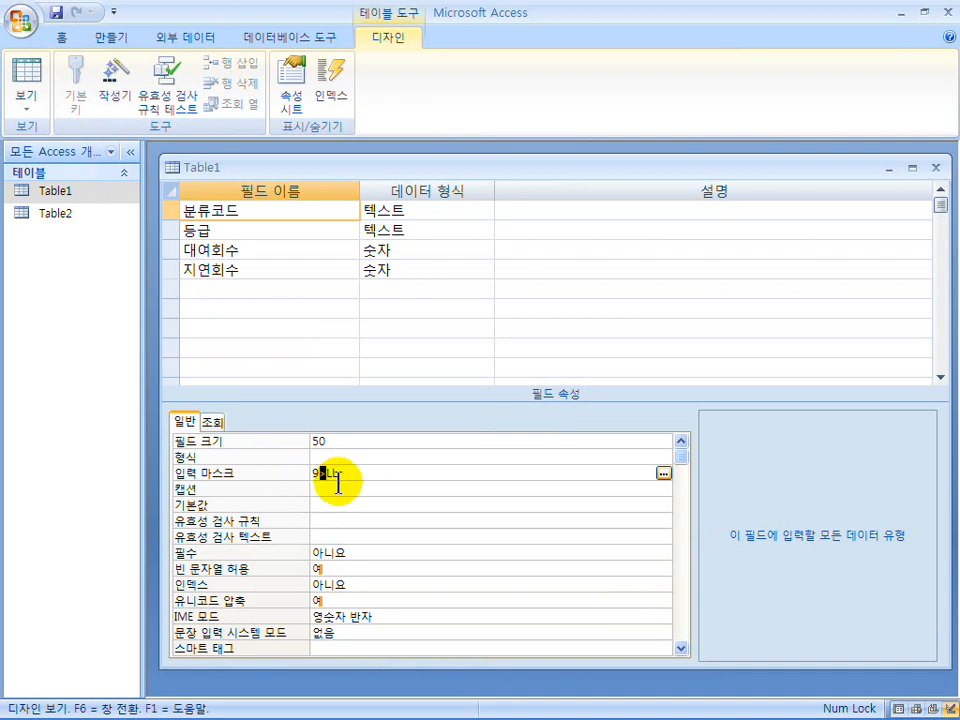
pyautogui.click(336, 484)
pyautogui.click(343, 475)
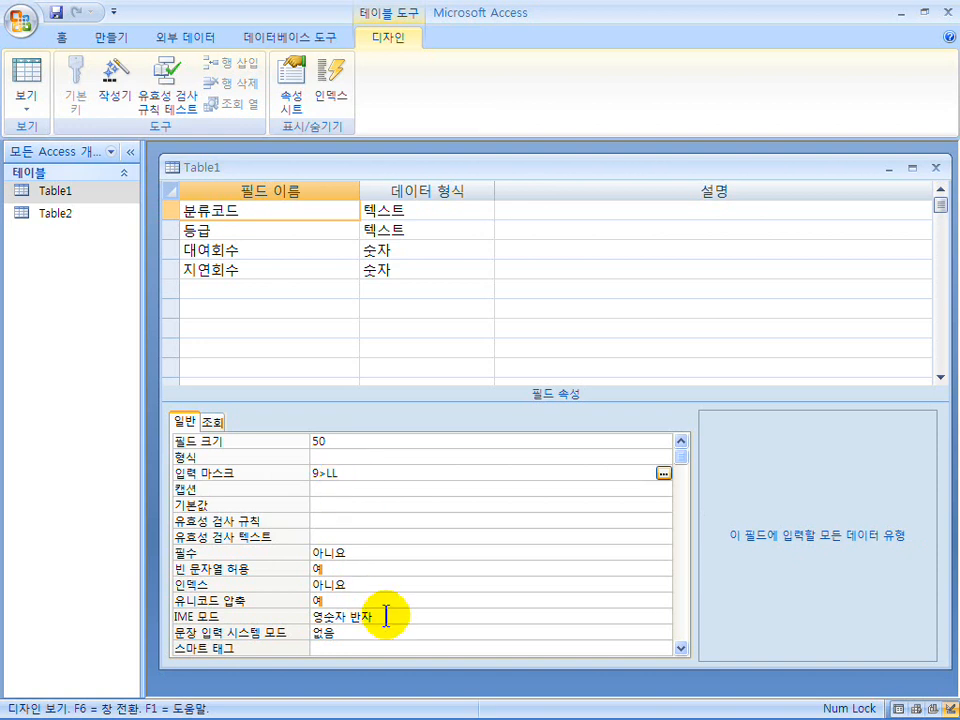
pyautogui.click(360, 618)
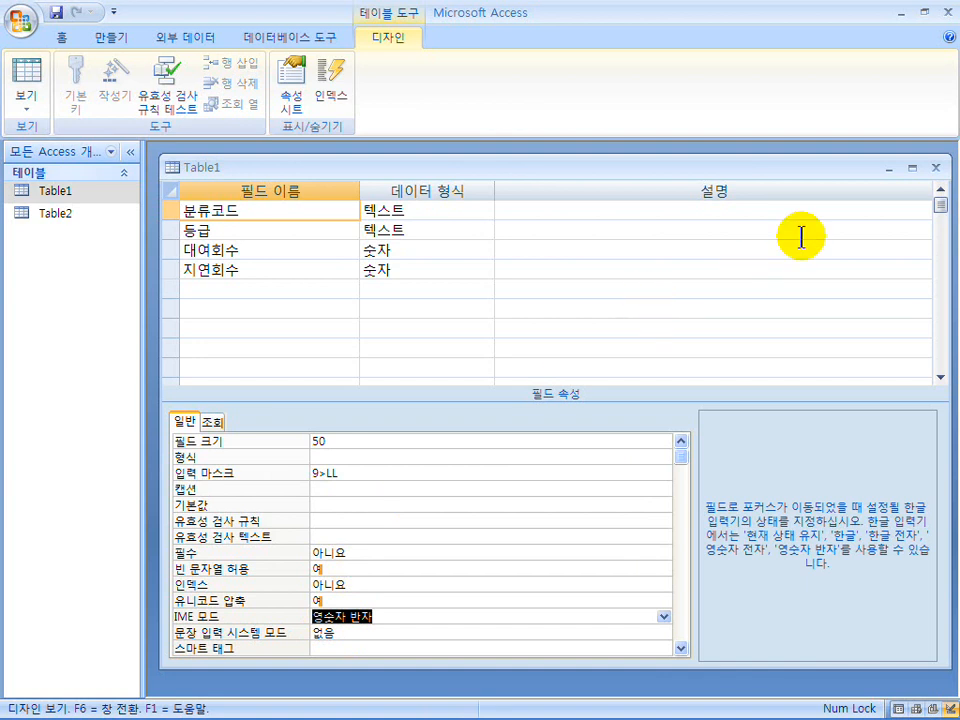
pyautogui.click(937, 167)
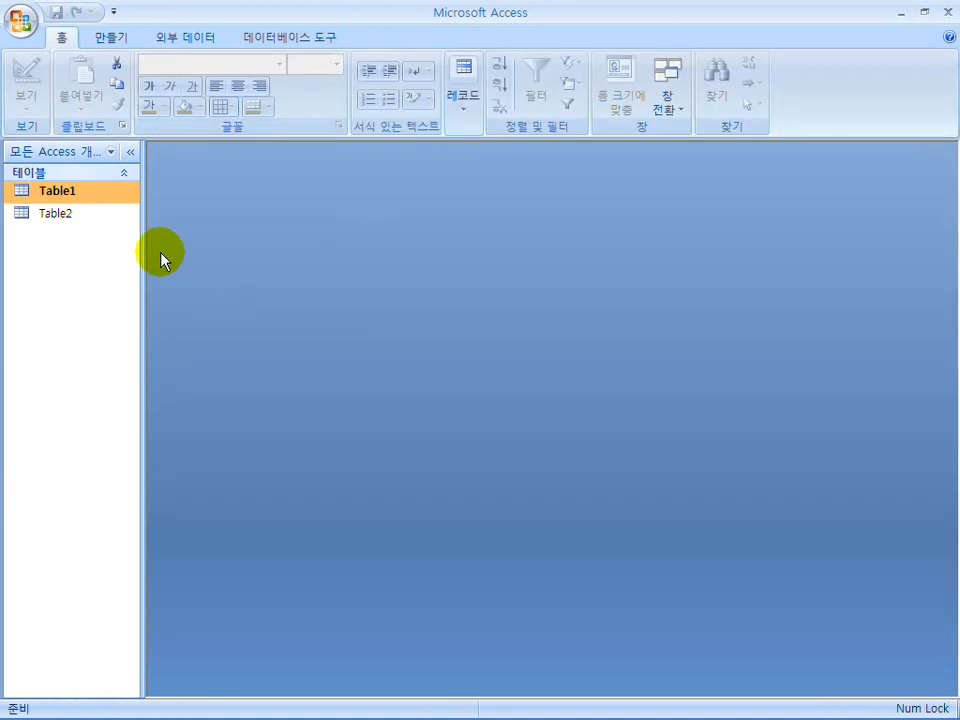
# Step: Open Table2, review its field definitions and its records, and close the table
pyautogui.doubleClick(56, 214)
pyautogui.click(22, 88)
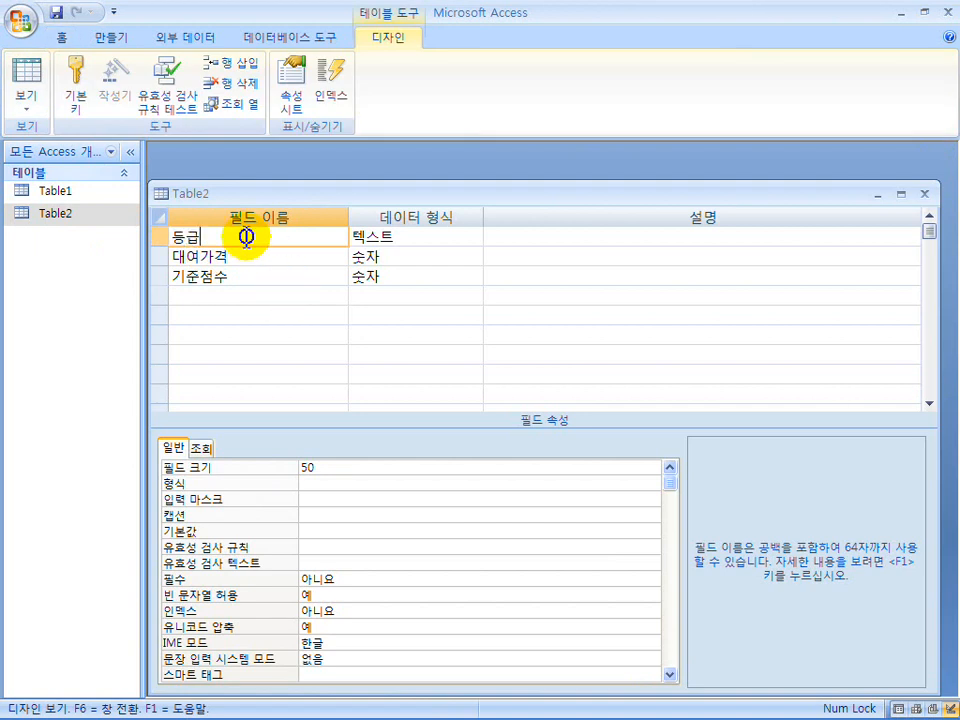
pyautogui.click(25, 88)
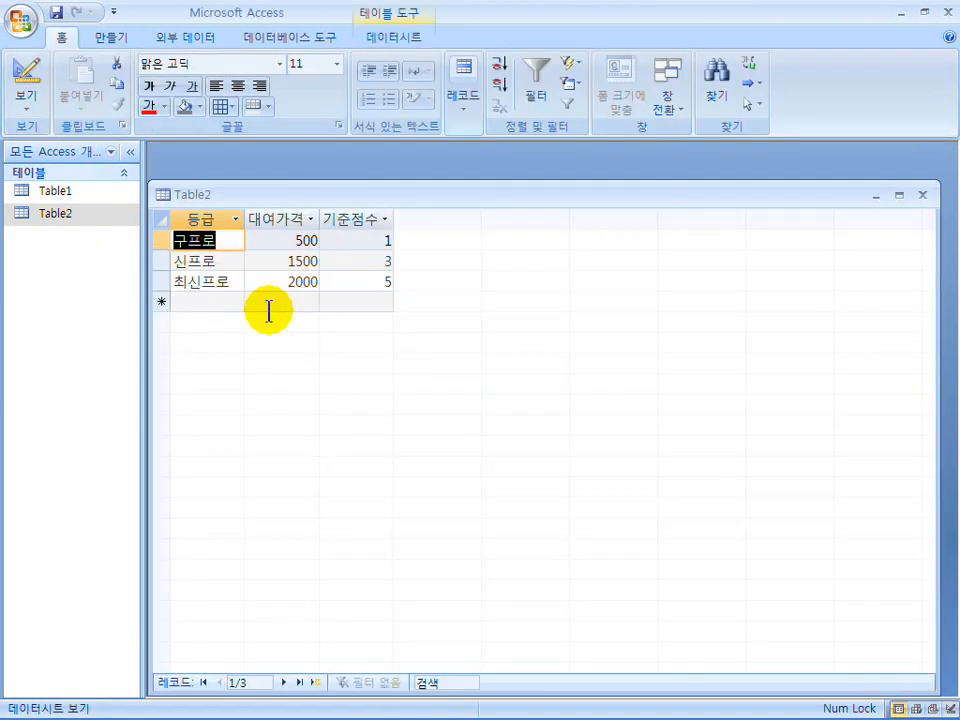
pyautogui.click(30, 86)
pyautogui.click(251, 258)
pyautogui.press('Down')
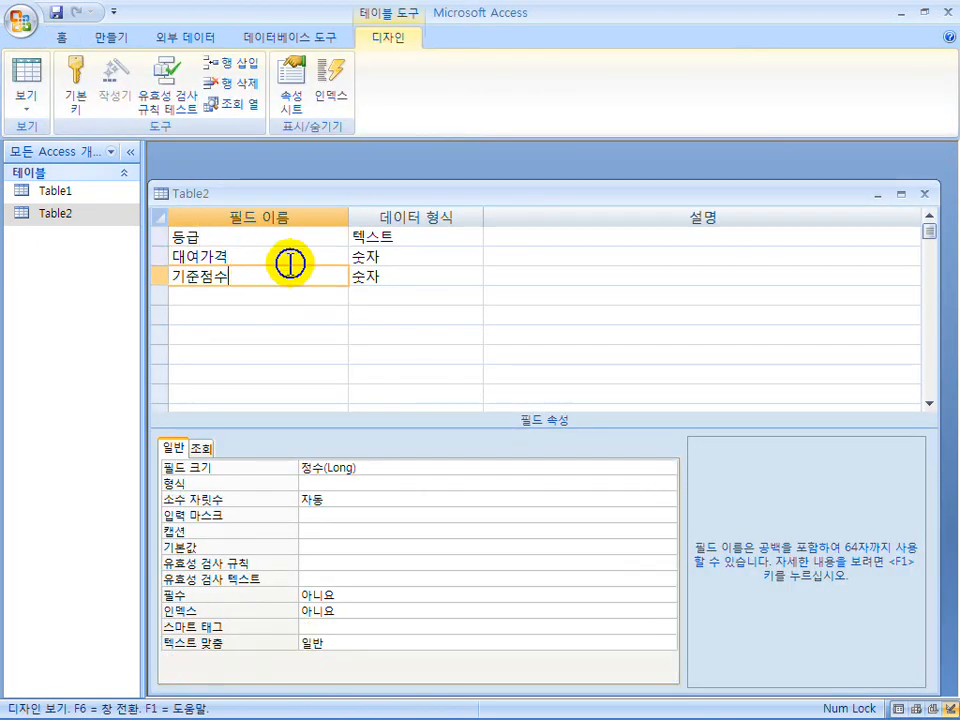
pyautogui.click(919, 193)
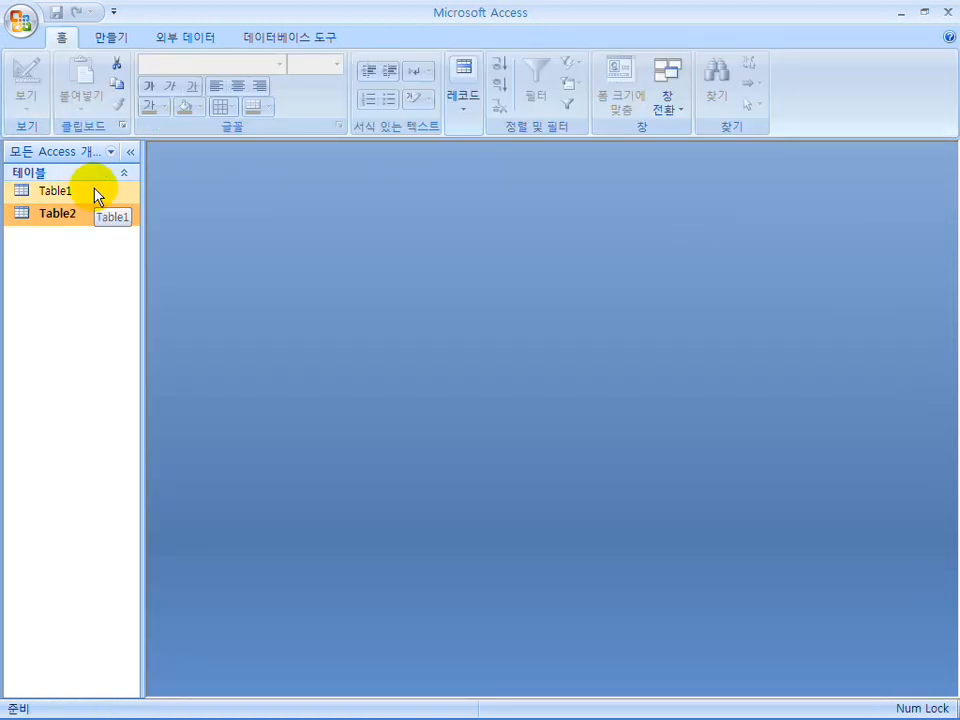
# Step: Open the Relationships window, reposition it in the workspace, and bring up its table display options
pyautogui.click(286, 37)
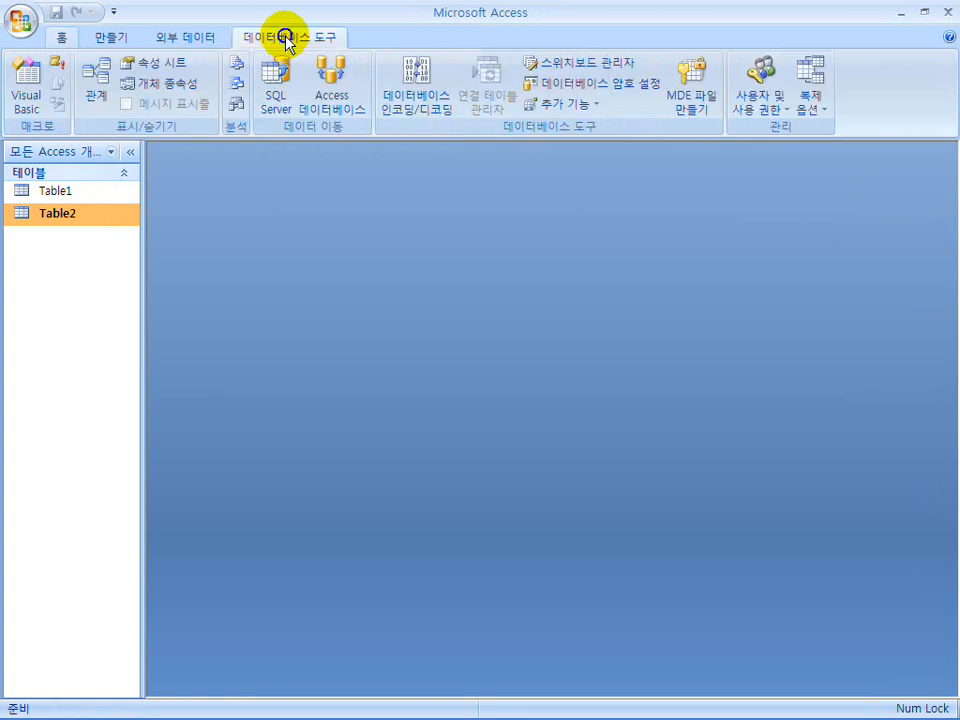
pyautogui.click(106, 90)
pyautogui.moveTo(495, 270); pyautogui.dragTo(352, 207)
pyautogui.rightClick(385, 263)
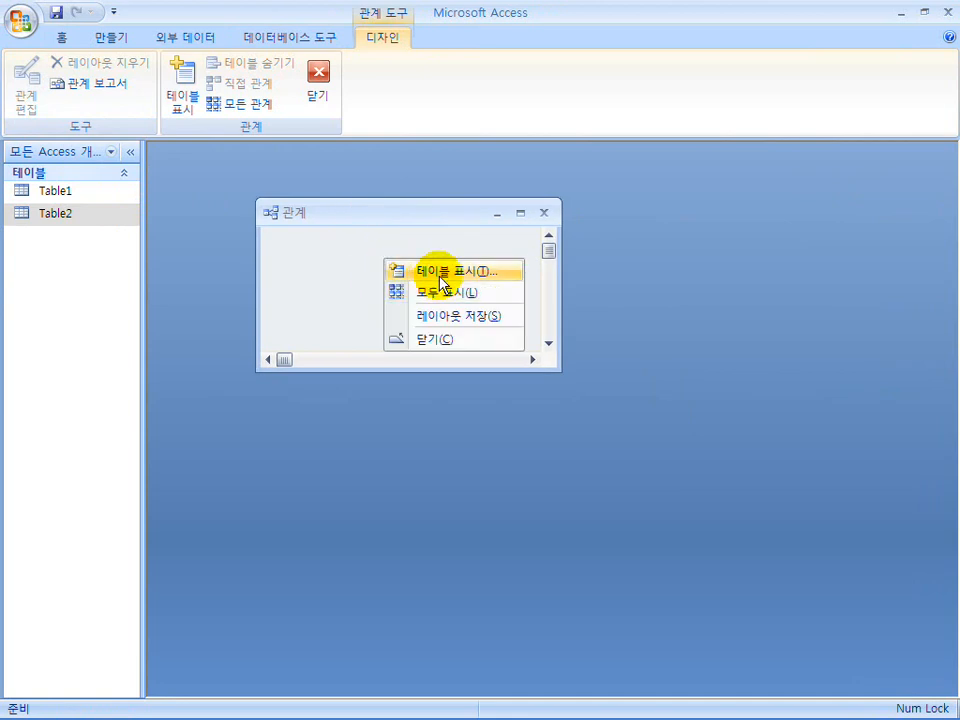
# Step: Open Table2's design, try making 등급 the primary key, remove the key and close the table
pyautogui.click(51, 221)
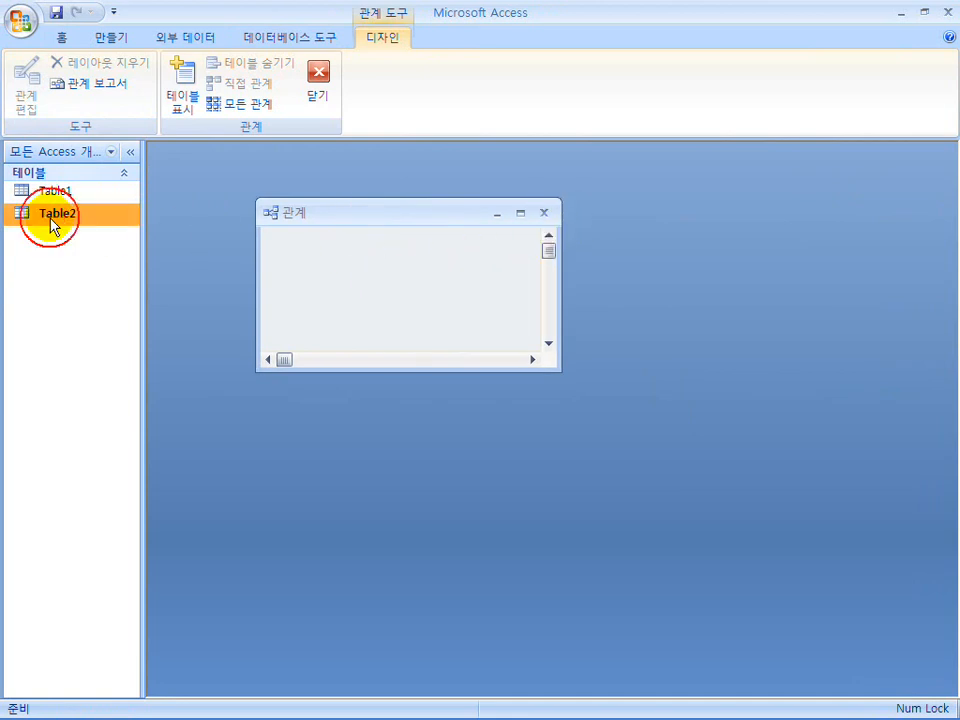
pyautogui.rightClick(51, 221)
pyautogui.click(86, 251)
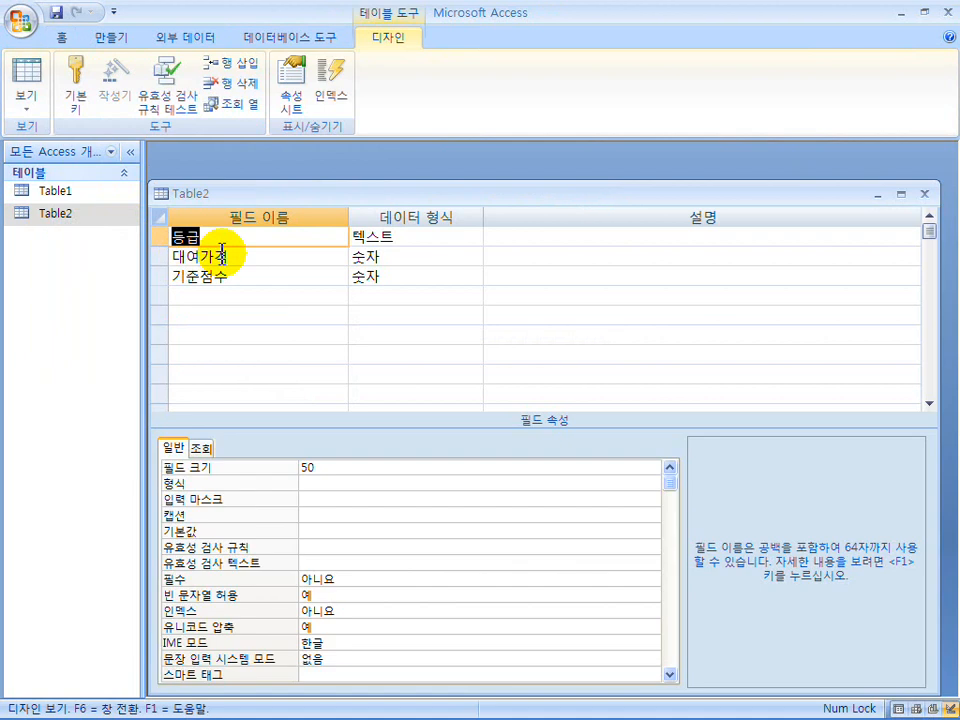
pyautogui.click(76, 86)
pyautogui.click(76, 86)
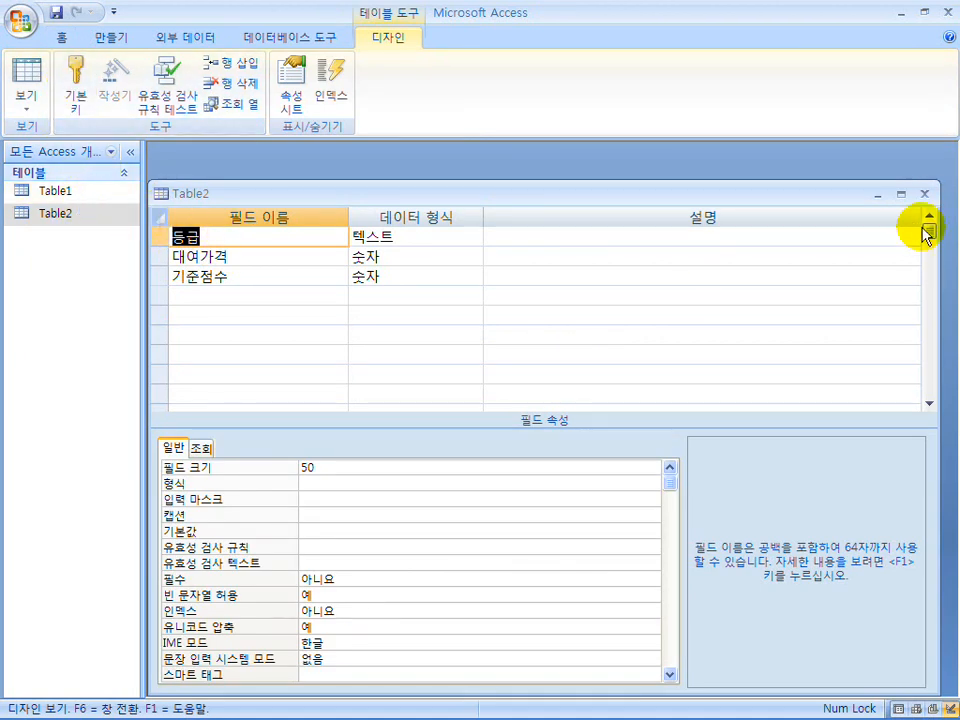
pyautogui.click(924, 193)
pyautogui.press('Return')
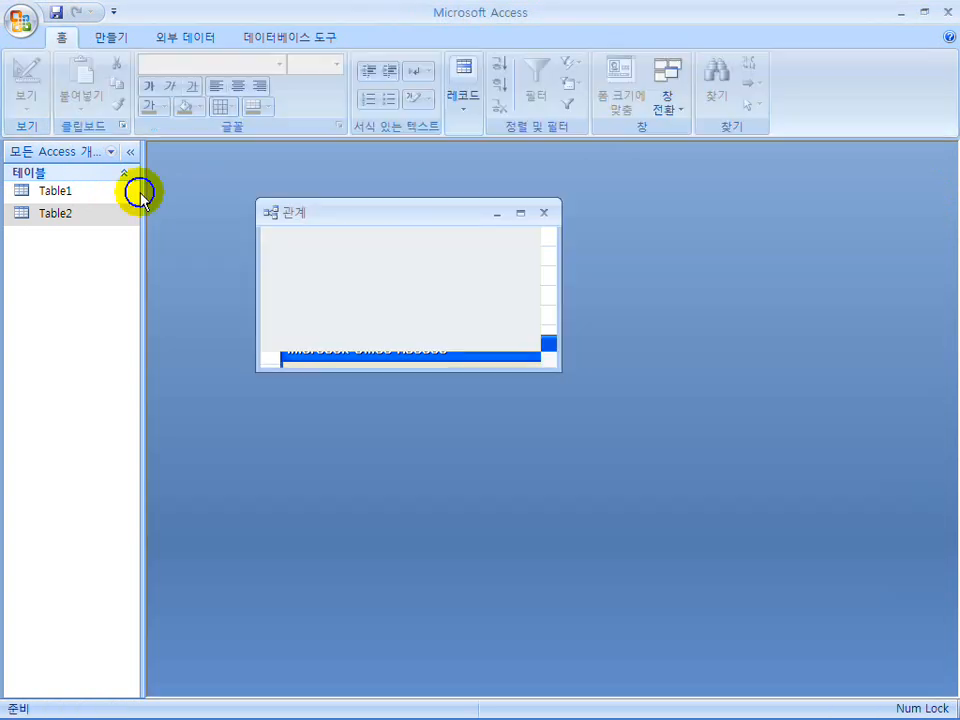
# Step: Open Table1 and Table2 together, compare their 등급 fields, and put Table1 away
pyautogui.doubleClick(56, 195)
pyautogui.doubleClick(66, 214)
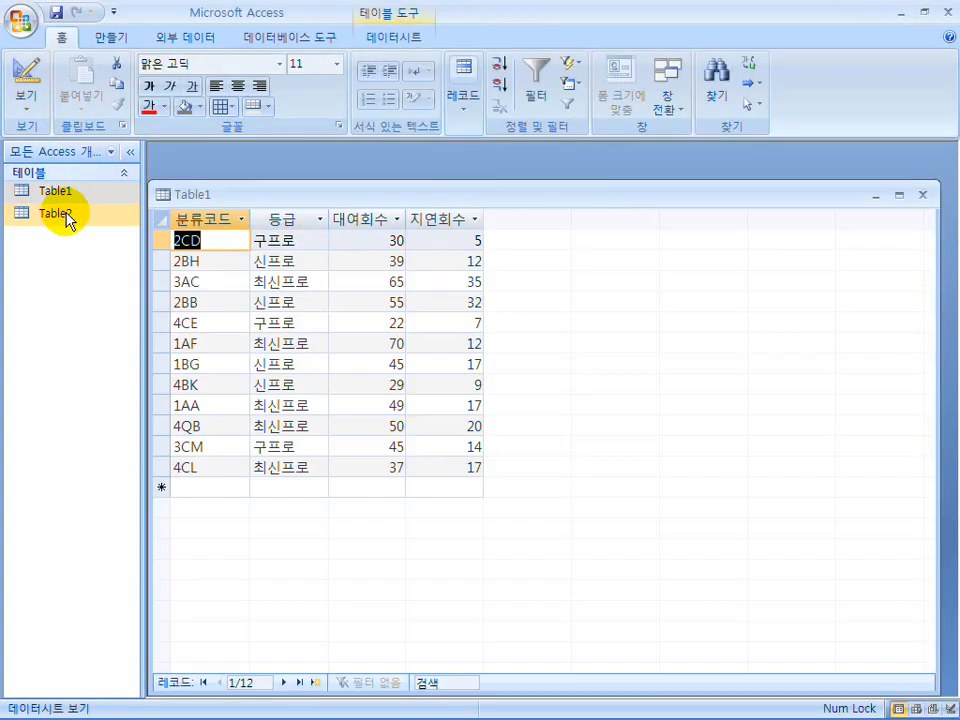
pyautogui.moveTo(407, 250)
pyautogui.mouseDown()
pyautogui.moveTo(429, 289)
pyautogui.moveTo(504, 338)
pyautogui.moveTo(557, 297)
pyautogui.mouseUp()
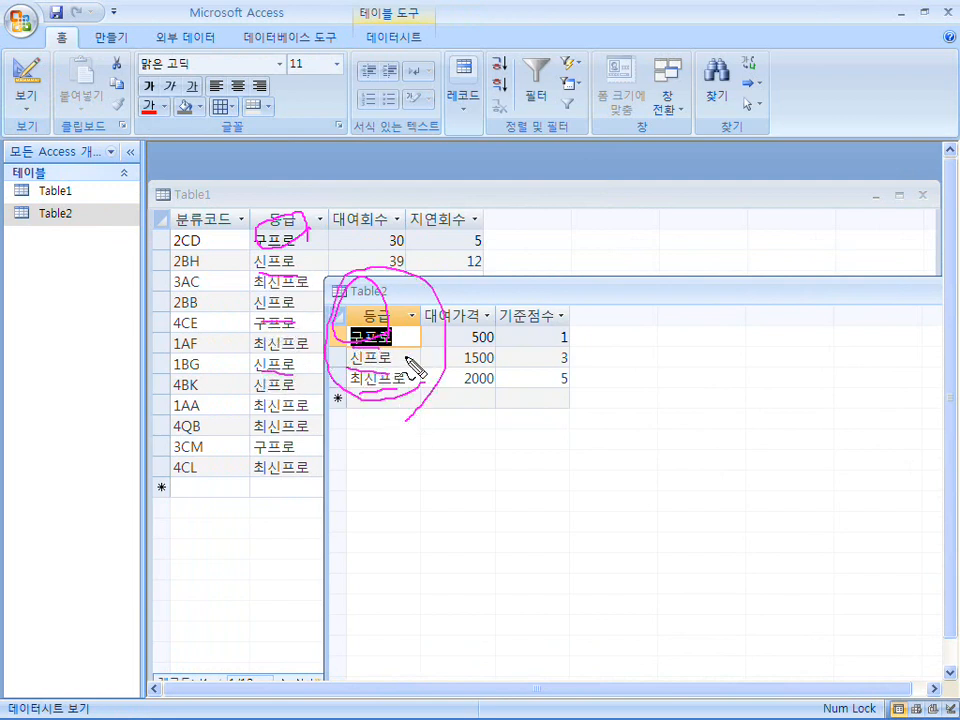
pyautogui.press('Escape')
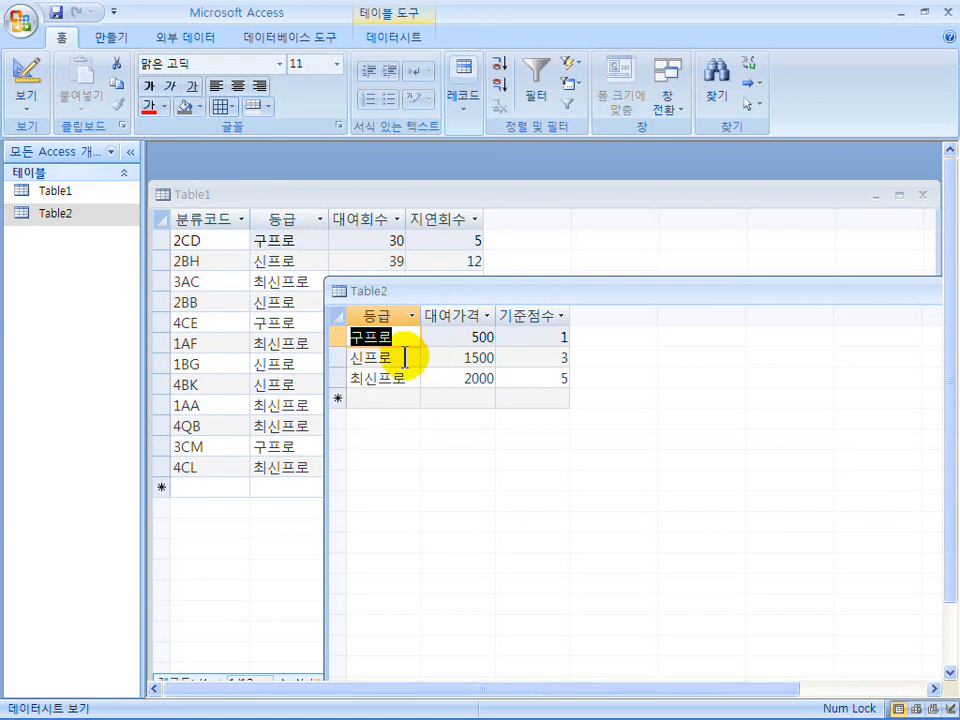
pyautogui.click(875, 199)
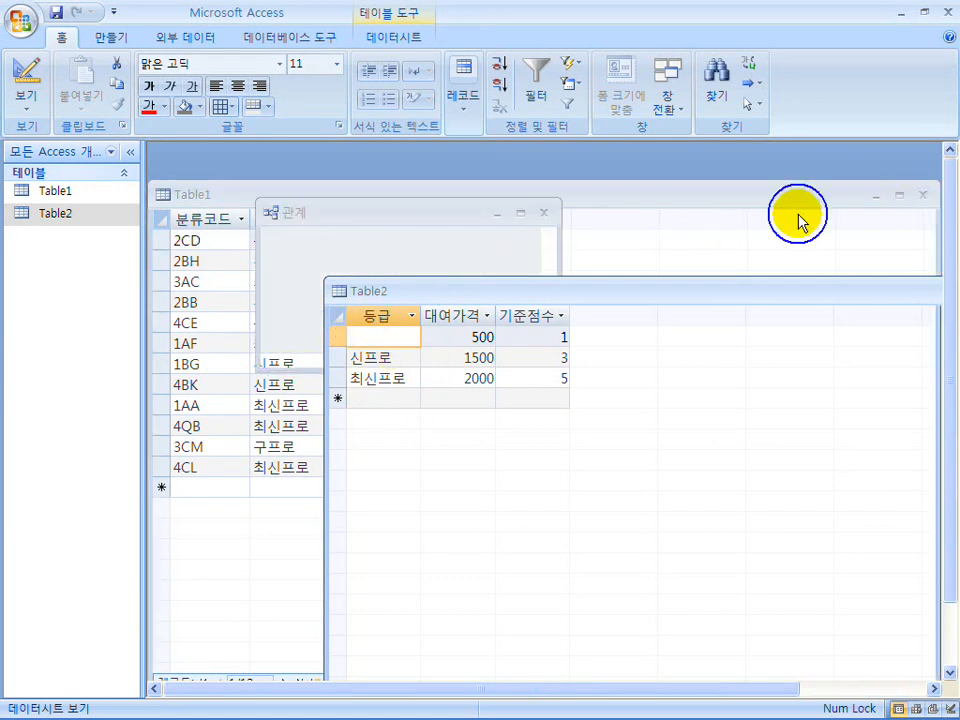
# Step: Set the 등급 field as the primary key in Table2's design, then save and close the table
pyautogui.moveTo(529, 285); pyautogui.dragTo(385, 201)
pyautogui.click(24, 78)
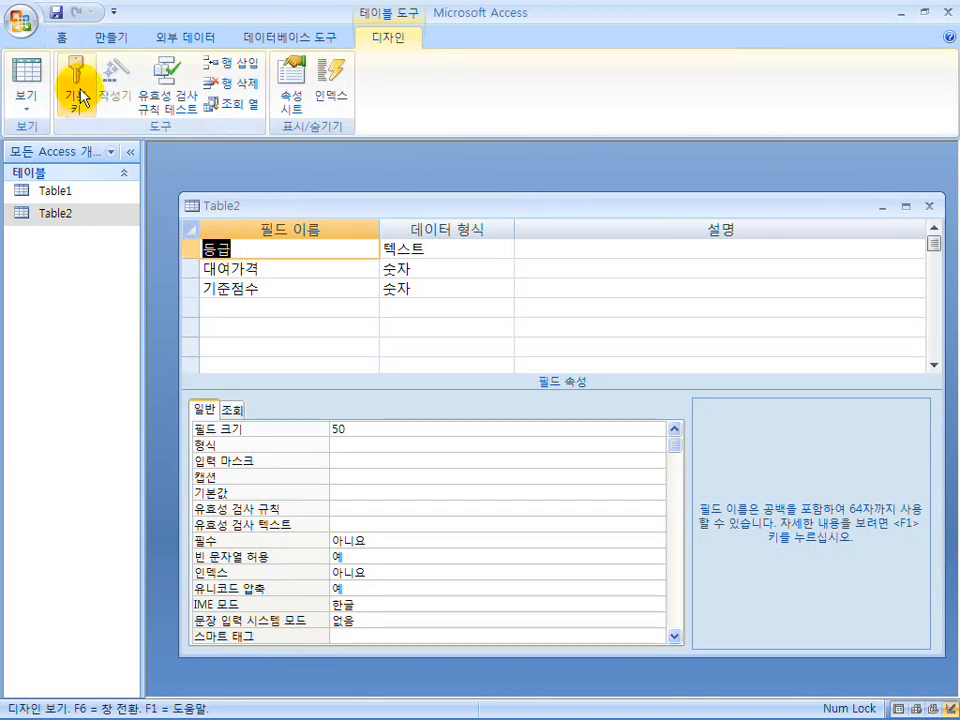
pyautogui.click(78, 90)
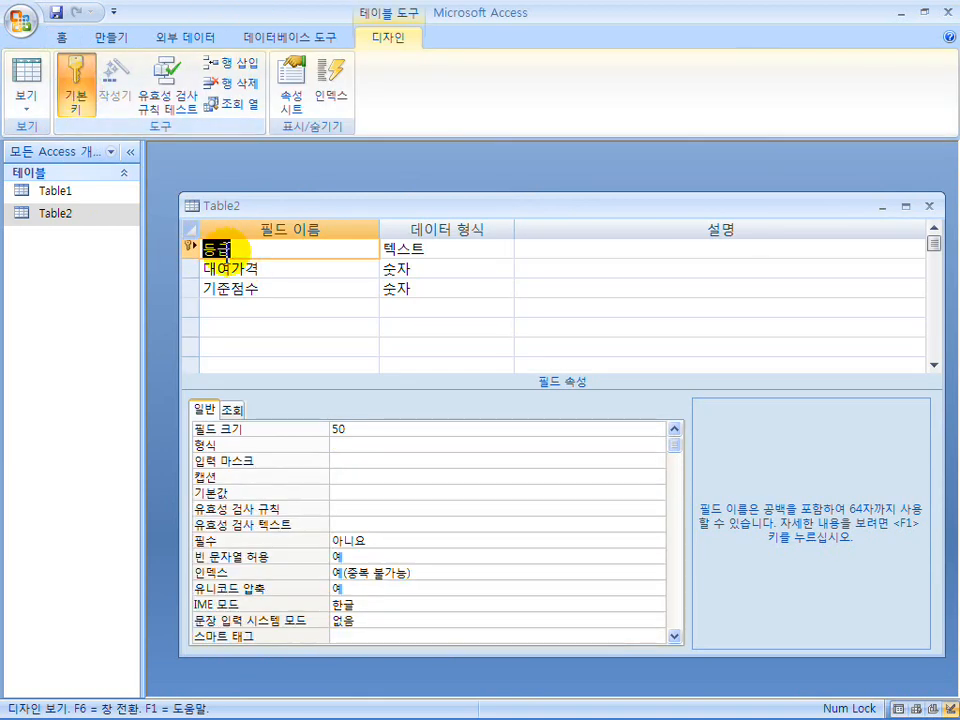
pyautogui.click(929, 205)
pyautogui.click(373, 419)
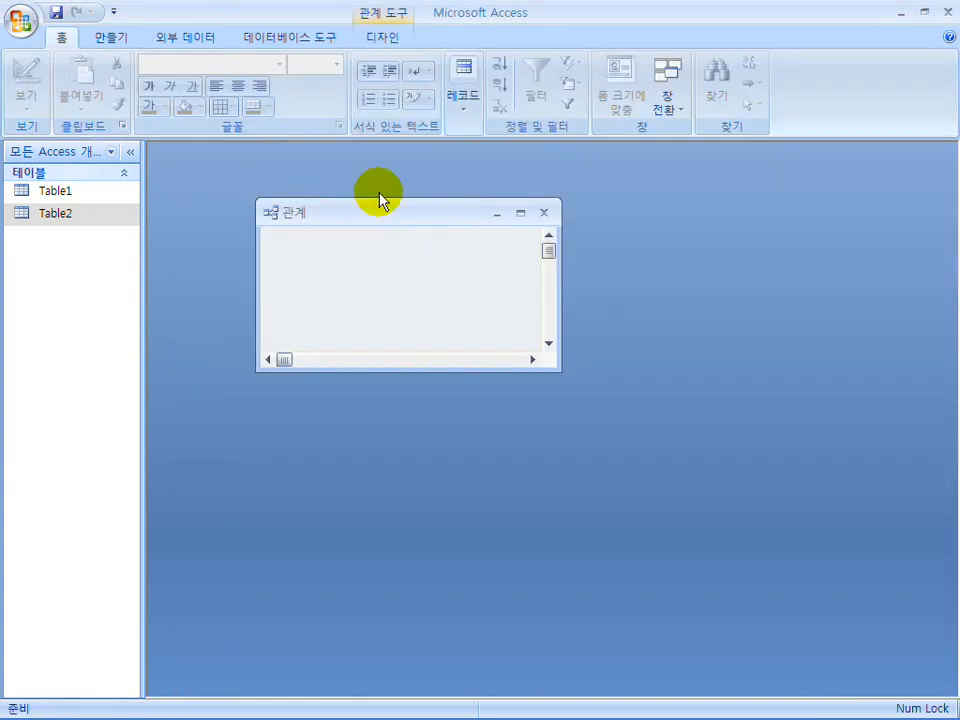
# Step: Add Table1 and Table2 to the Relationships window, enlarge the window, and place Table2 beside Table1
pyautogui.click(317, 38)
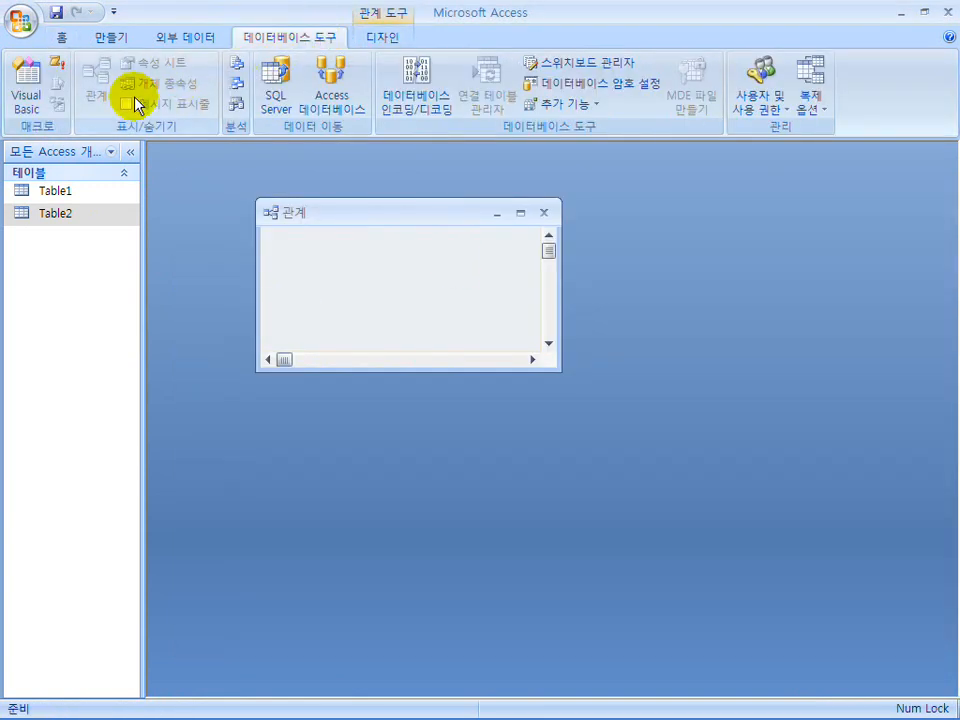
pyautogui.rightClick(348, 253)
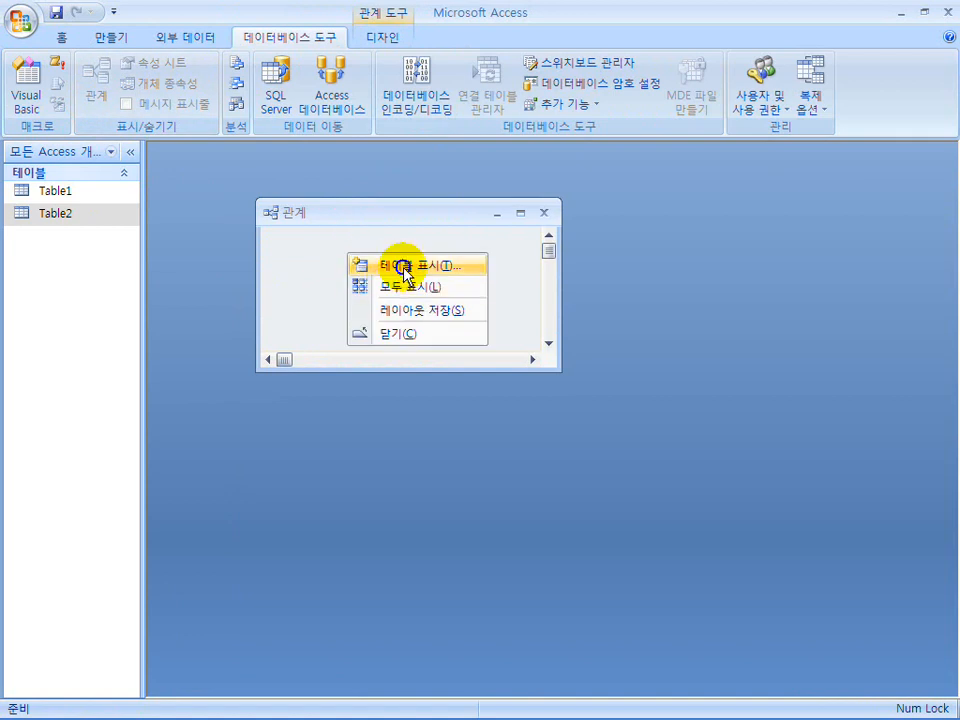
pyautogui.click(399, 266)
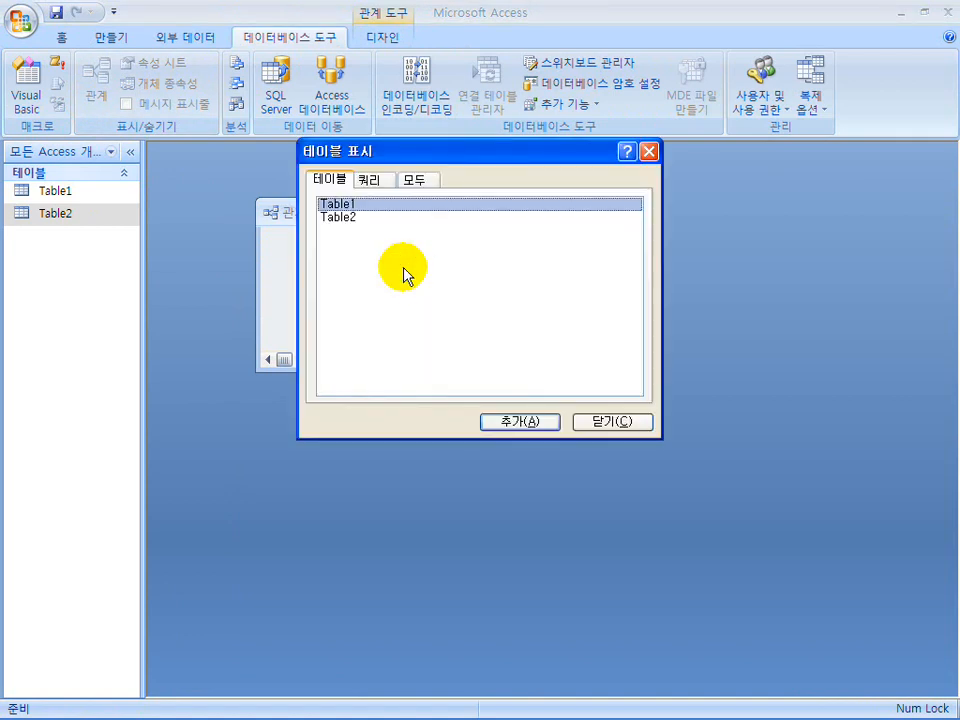
pyautogui.click(347, 215)
pyautogui.click(608, 421)
pyautogui.moveTo(551, 366); pyautogui.dragTo(699, 489)
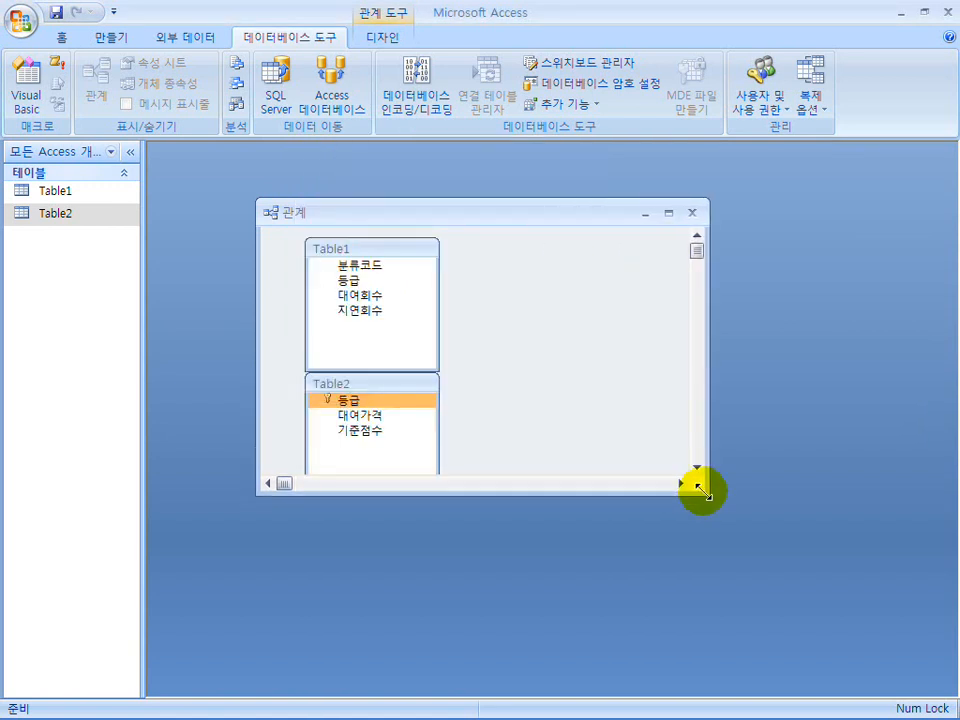
pyautogui.moveTo(377, 388); pyautogui.dragTo(536, 250)
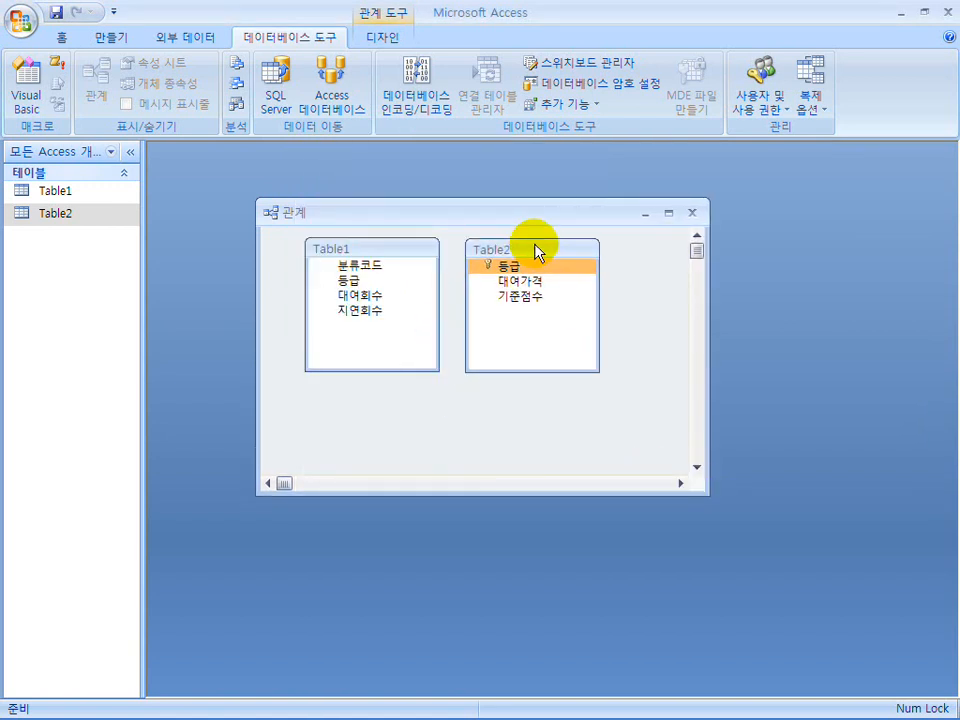
# Step: Create a relationship between the 등급 fields of Table1 and Table2 with referential integrity enforced
pyautogui.hotkey('ctrl', 'shift', 'd')
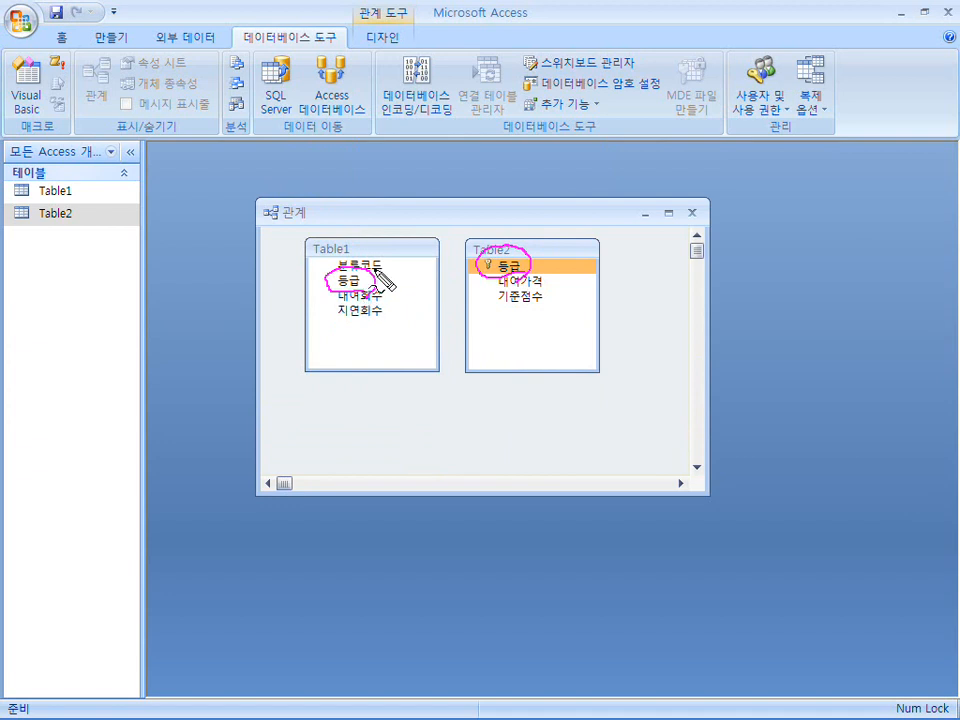
pyautogui.press('Escape')
pyautogui.moveTo(373, 280)
pyautogui.mouseDown()
pyautogui.moveTo(508, 279)
pyautogui.moveTo(512, 266)
pyautogui.mouseUp()
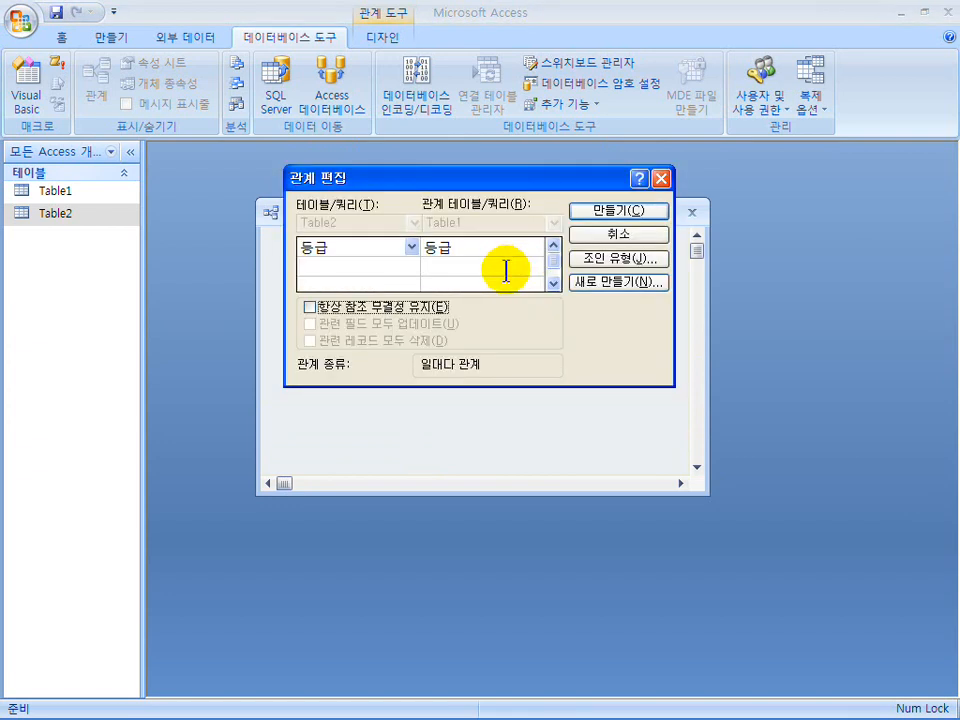
pyautogui.click(376, 310)
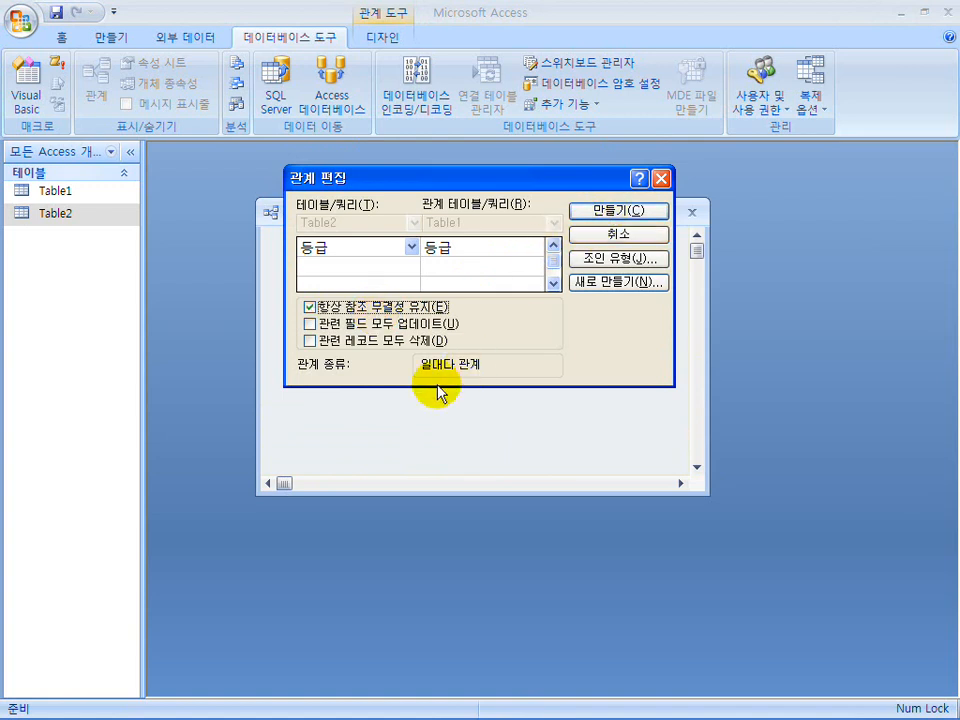
pyautogui.click(594, 210)
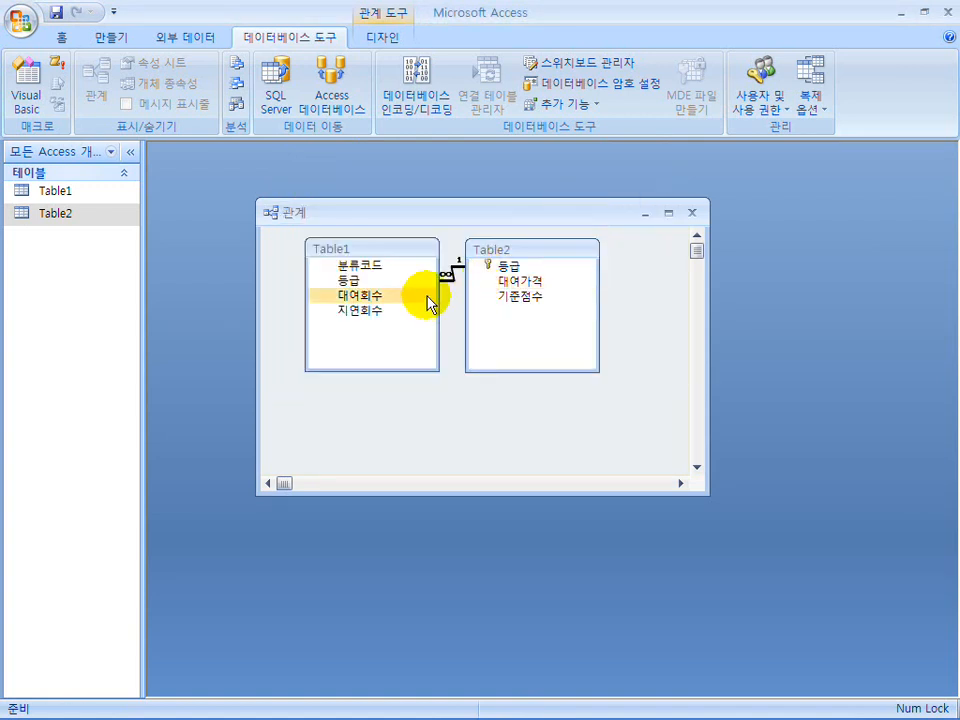
# Step: Move Table2 farther from Table1, shrink the Relationships window, and close it with the layout saved
pyautogui.moveTo(525, 250); pyautogui.dragTo(554, 251)
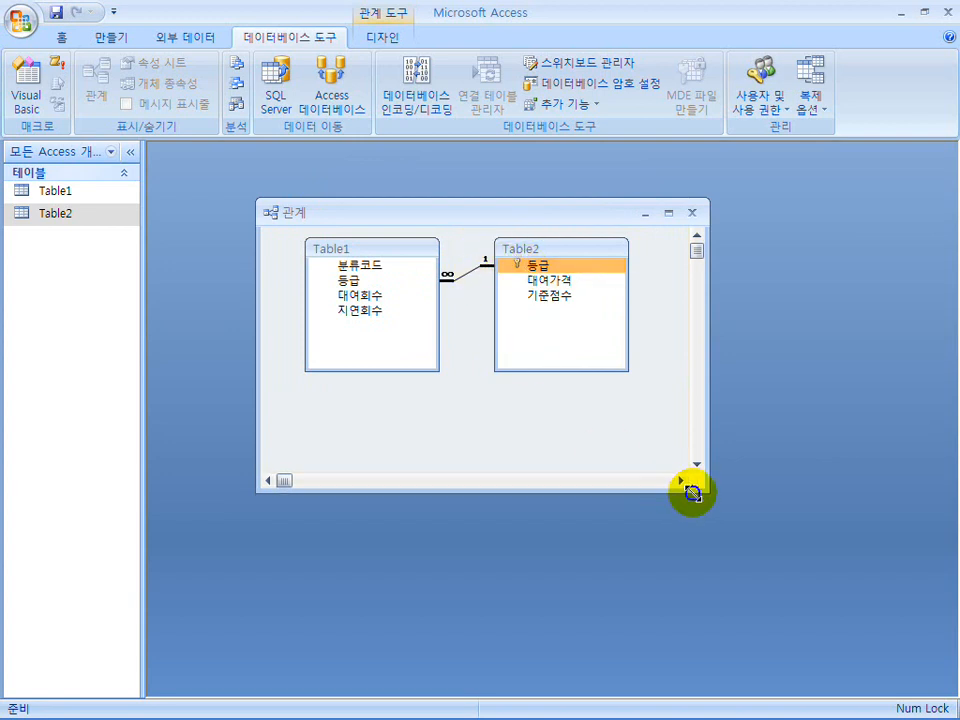
pyautogui.moveTo(692, 492); pyautogui.dragTo(675, 409)
pyautogui.click(676, 212)
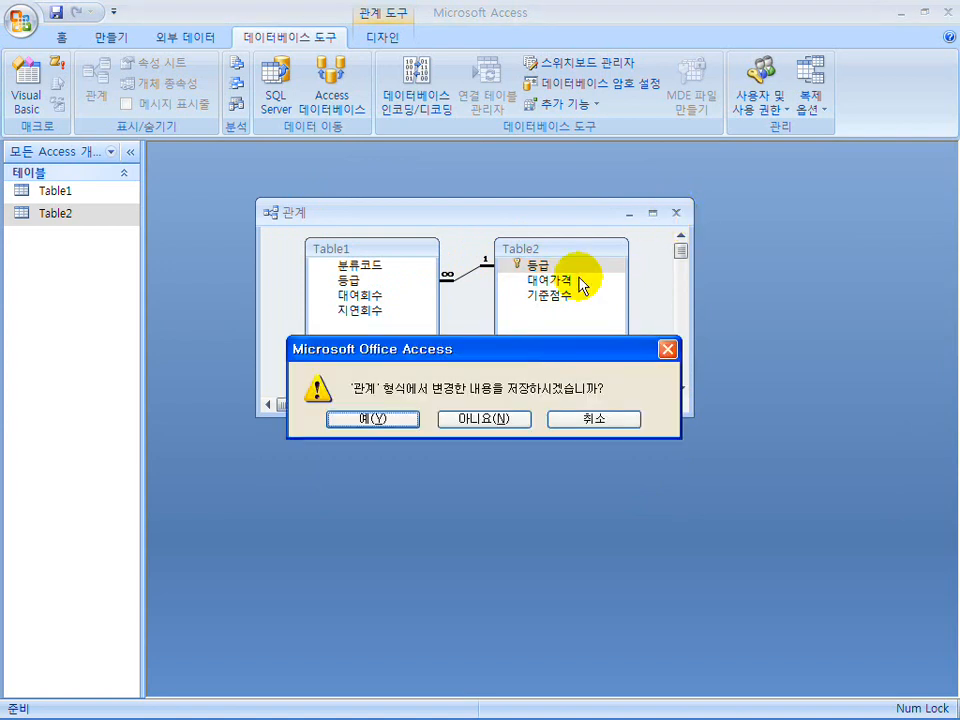
pyautogui.click(401, 420)
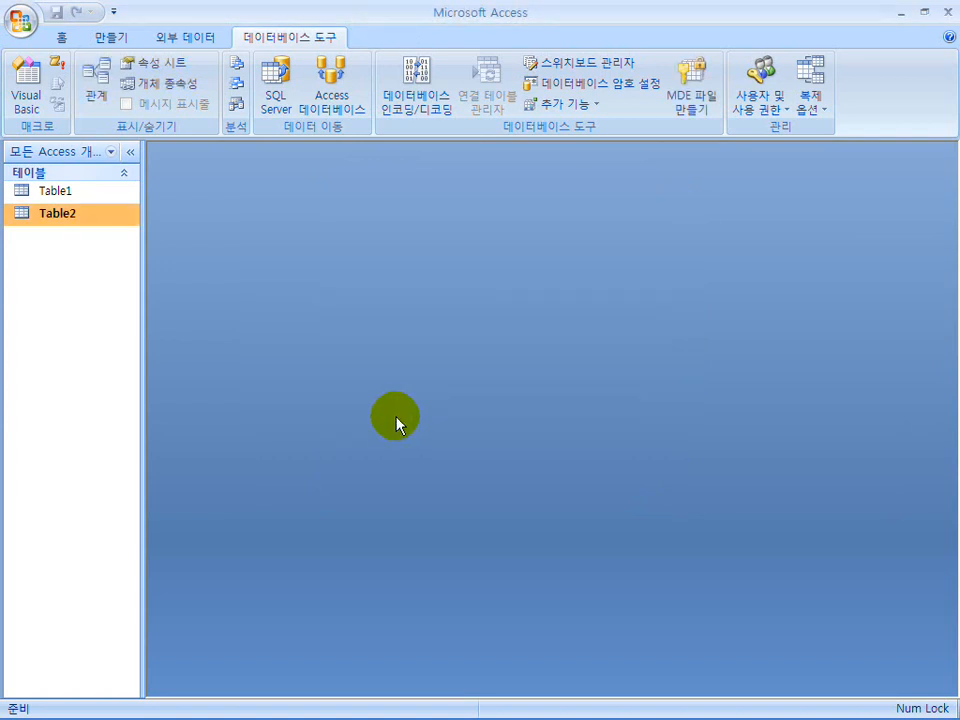
# Step: Restore the Access window to a smaller size and switch to the Hangul document 2010년2회_B형 기출
pyautogui.click(111, 36)
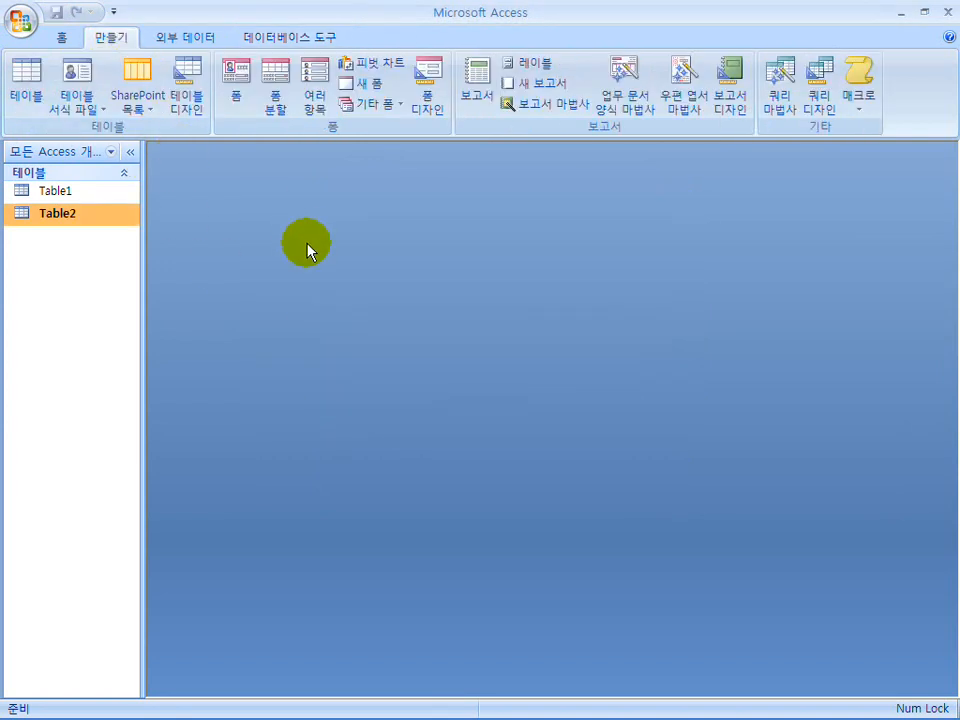
pyautogui.doubleClick(570, 22)
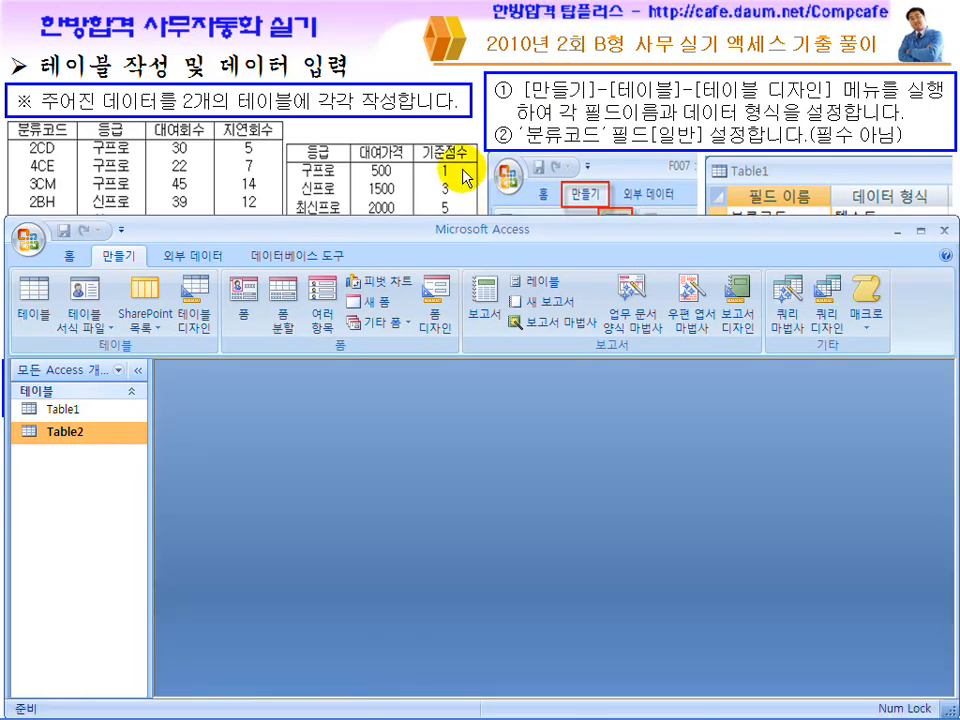
pyautogui.click(340, 706)
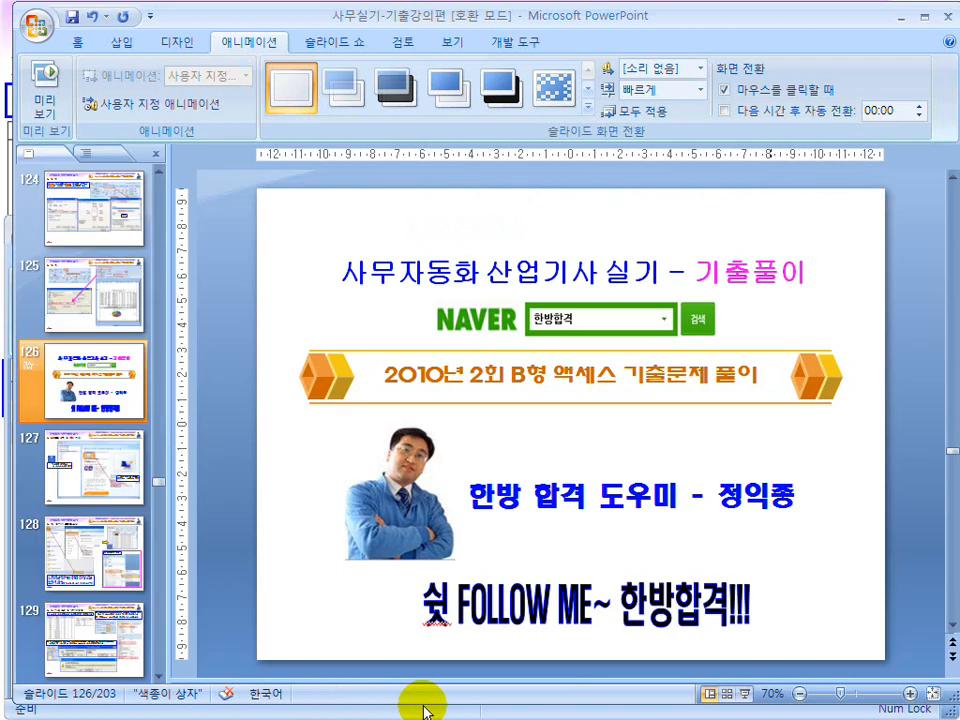
pyautogui.press('super')
pyautogui.click(568, 710)
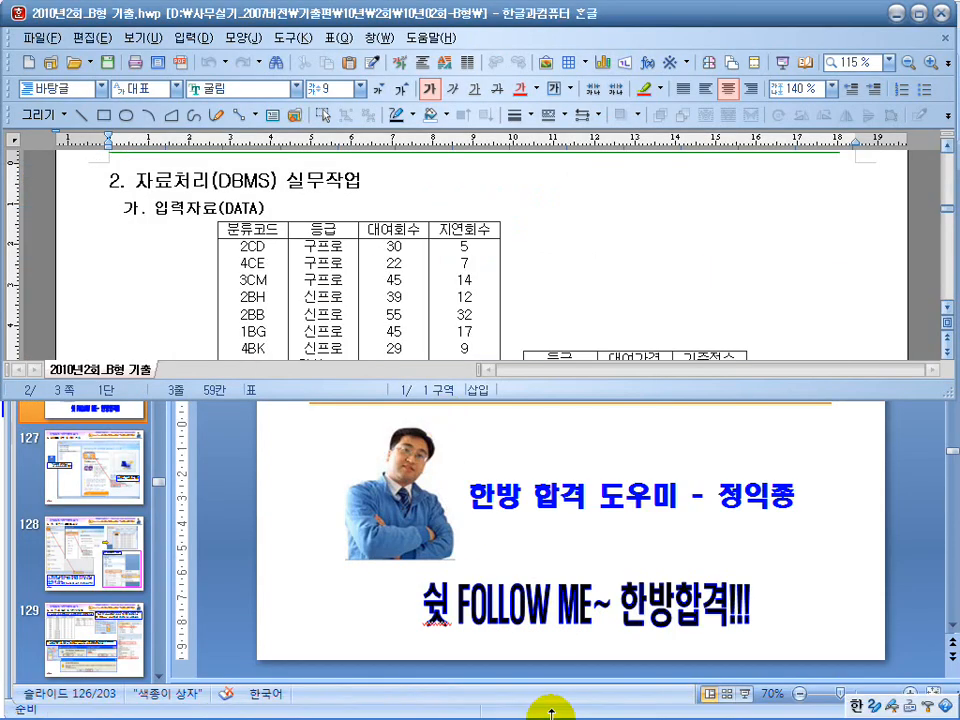
# Step: Examine the 입력화면(SCREEN) 설계 section at 150% zoom, covering the query conditions, list columns and SQL box
pyautogui.scroll(-5, 587, 285)
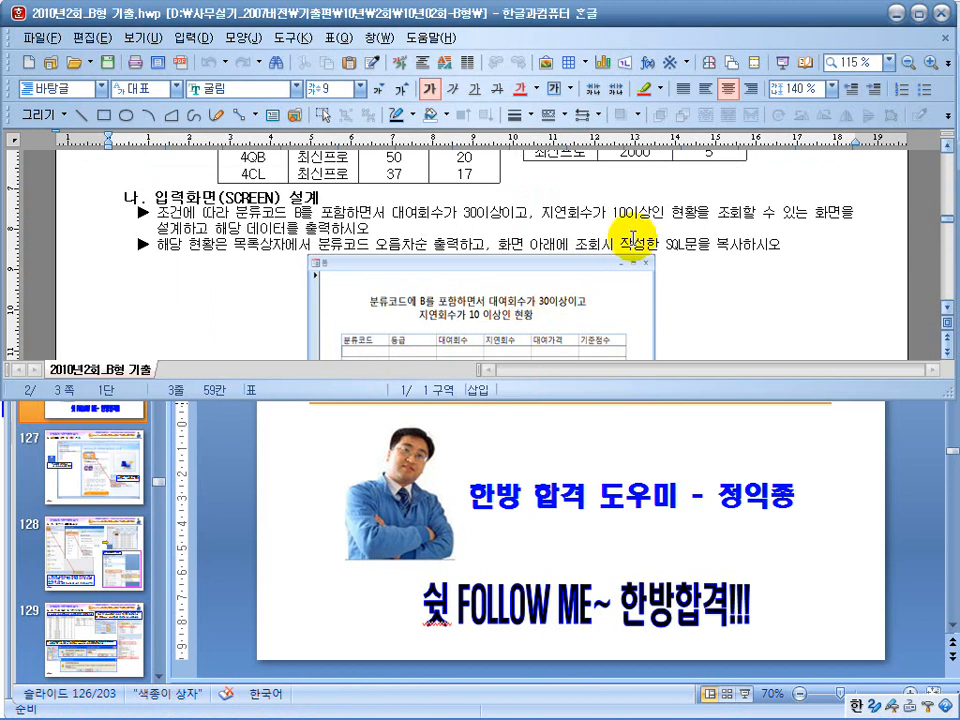
pyautogui.scroll(-3, 496, 296)
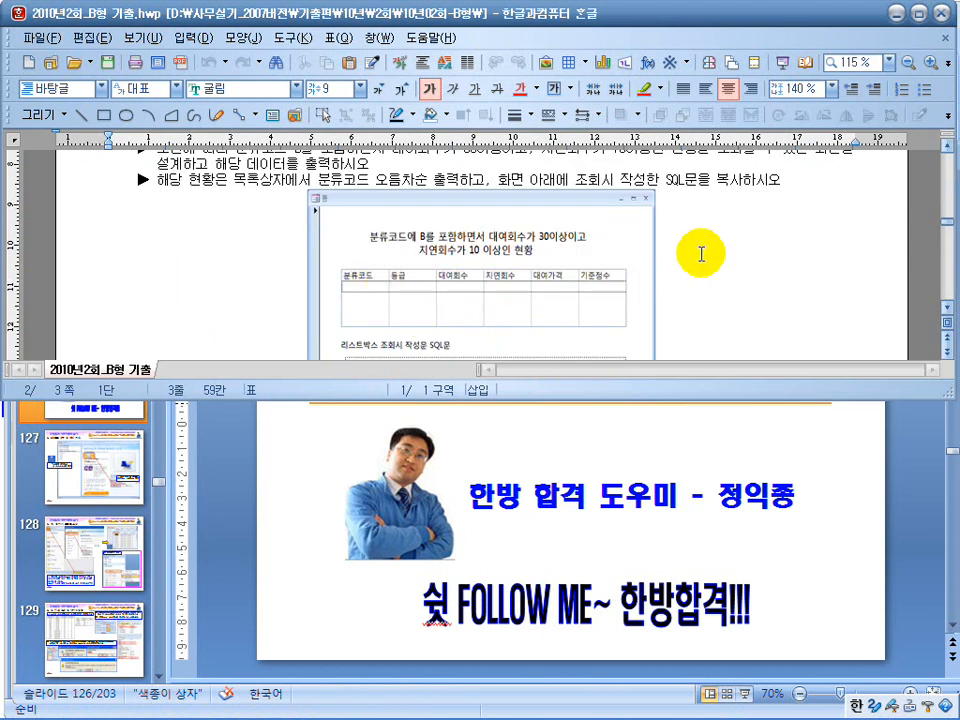
pyautogui.scroll(5, 701, 254)
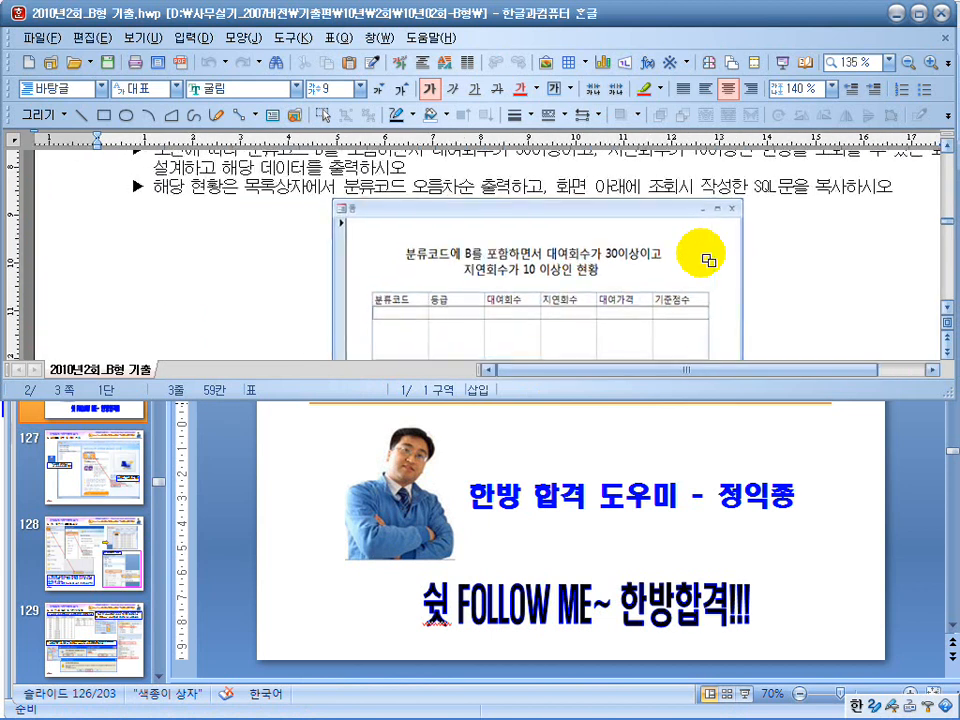
pyautogui.scroll(2, 706, 256)
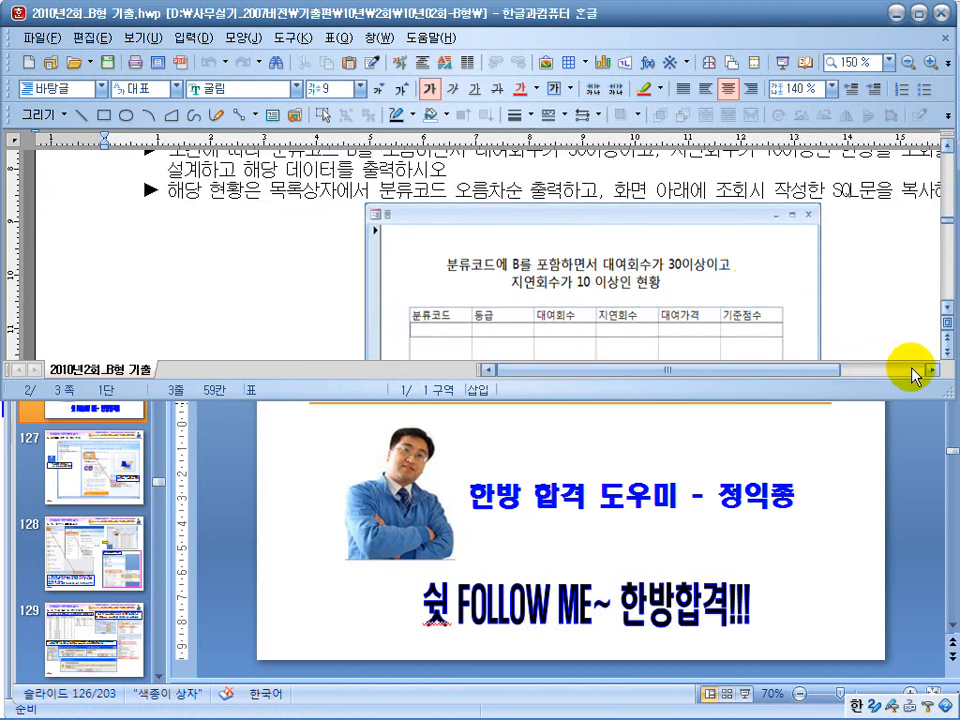
pyautogui.click(930, 371)
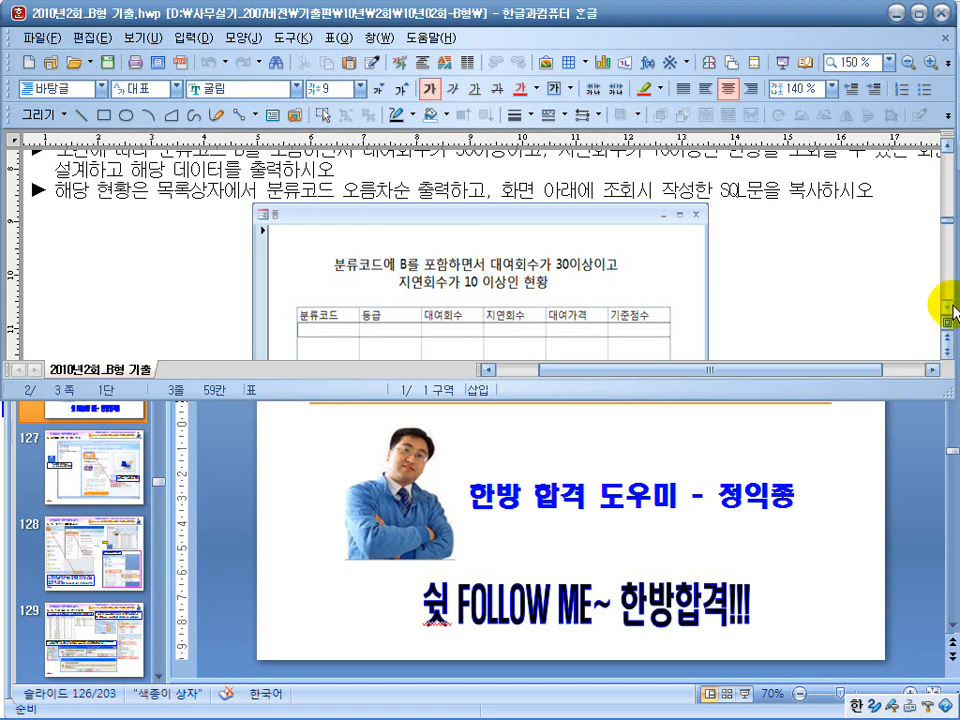
pyautogui.click(947, 308)
pyautogui.scroll(-3, 950, 308)
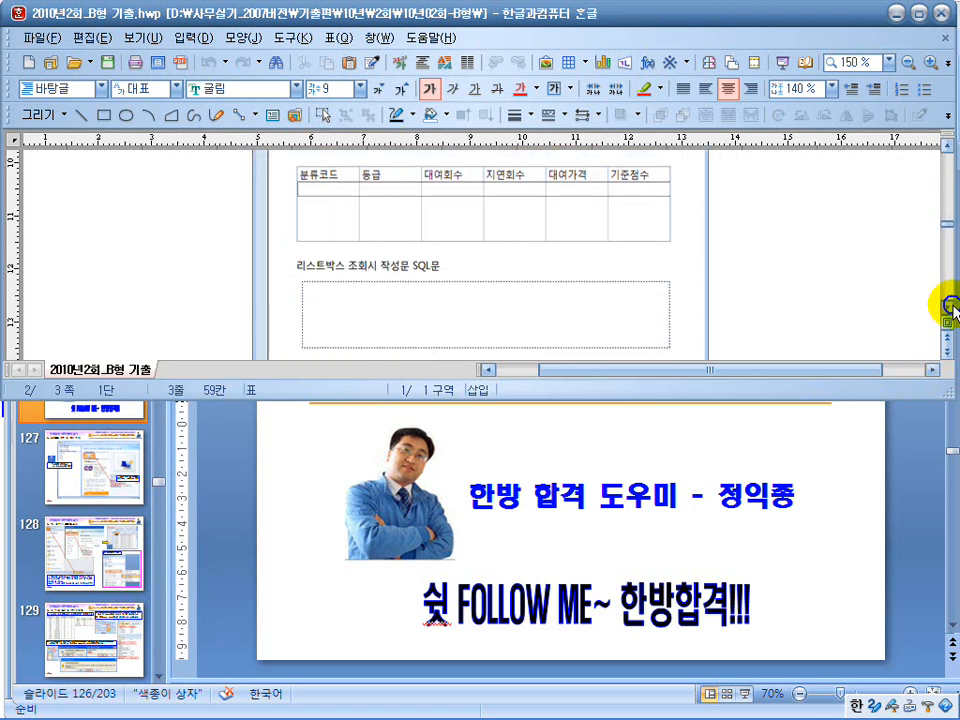
# Step: Switch back to Access, start a new query in design view, and add Table2 and Table1 to it
pyautogui.moveTo(628, 715)
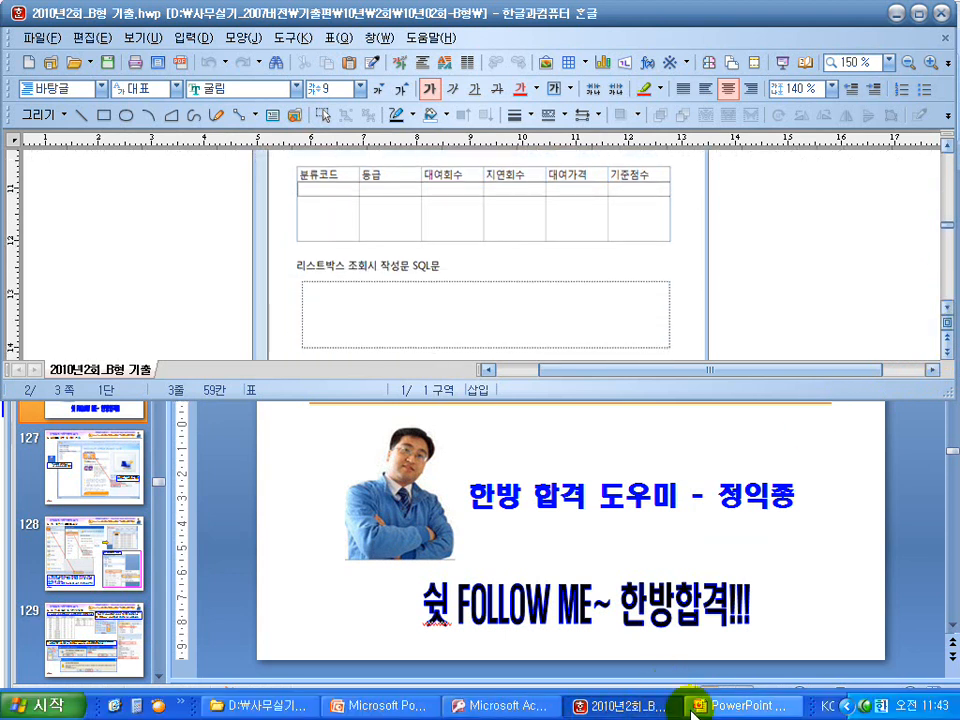
pyautogui.click(490, 704)
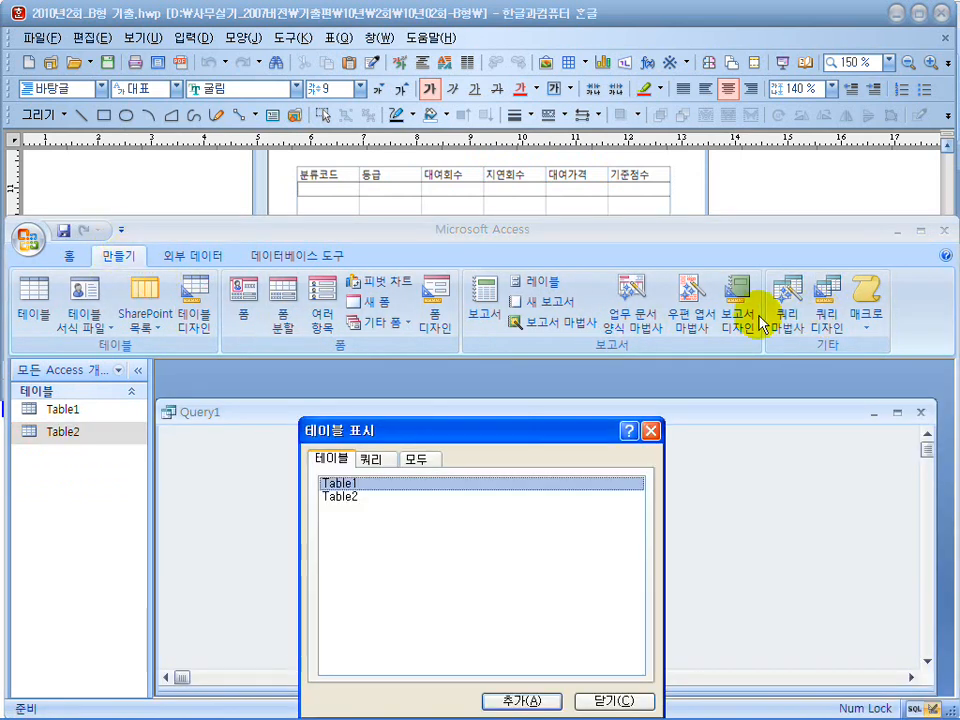
pyautogui.click(434, 481)
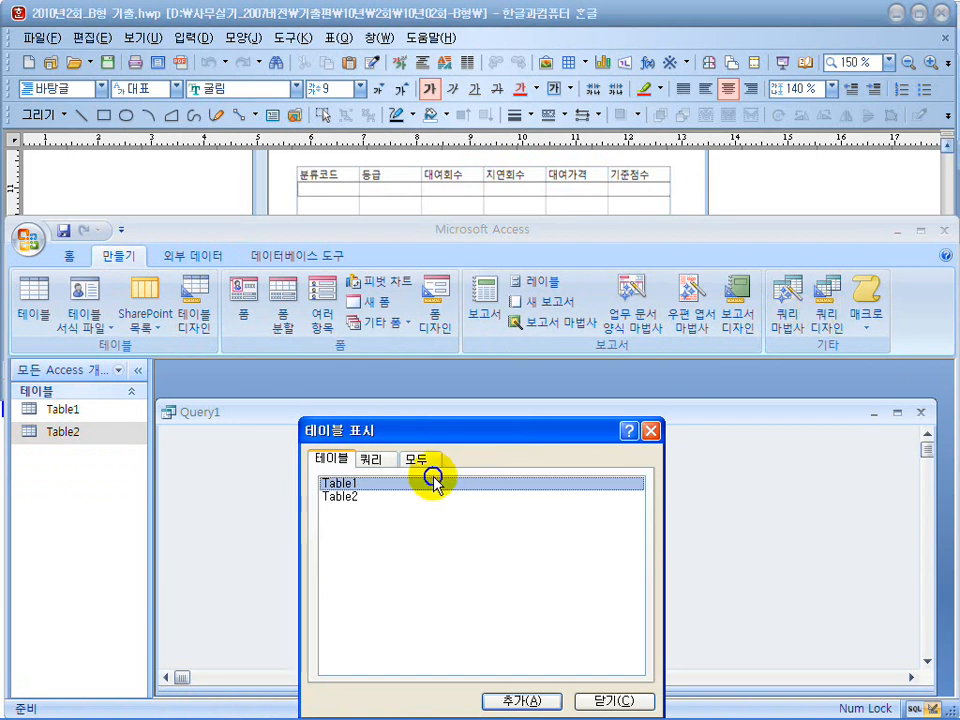
pyautogui.doubleClick(350, 496)
pyautogui.moveTo(445, 438); pyautogui.dragTo(698, 395)
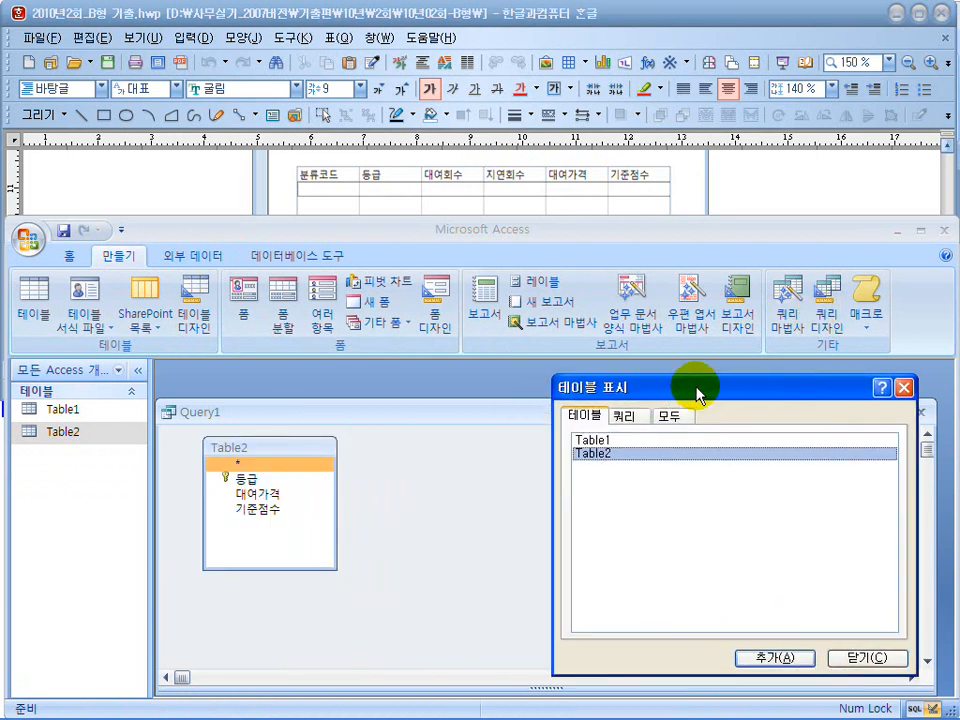
pyautogui.doubleClick(617, 443)
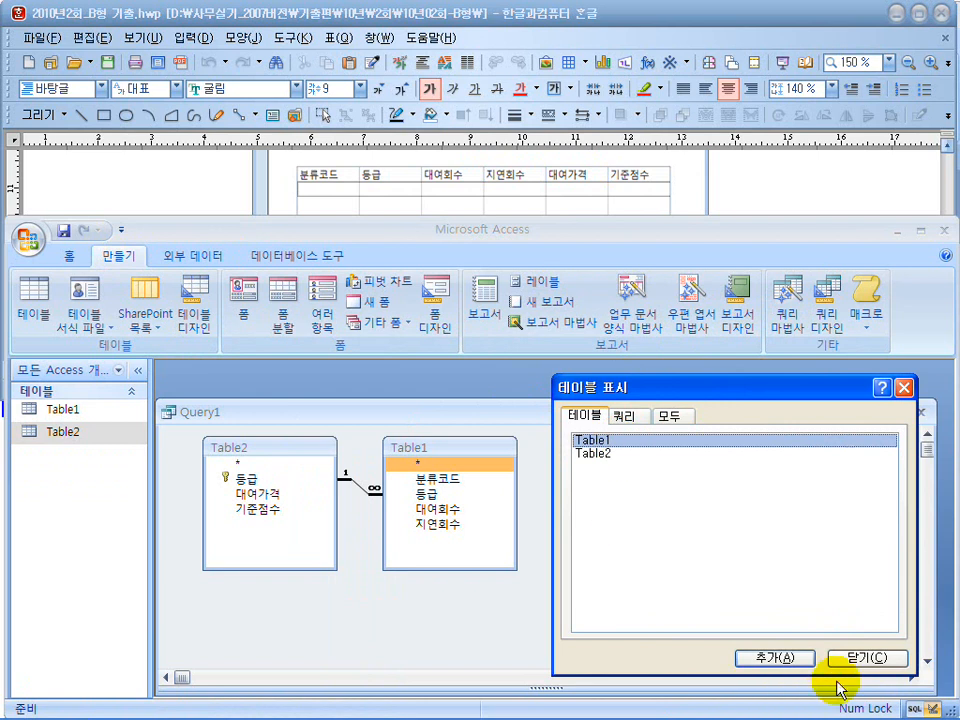
pyautogui.click(862, 658)
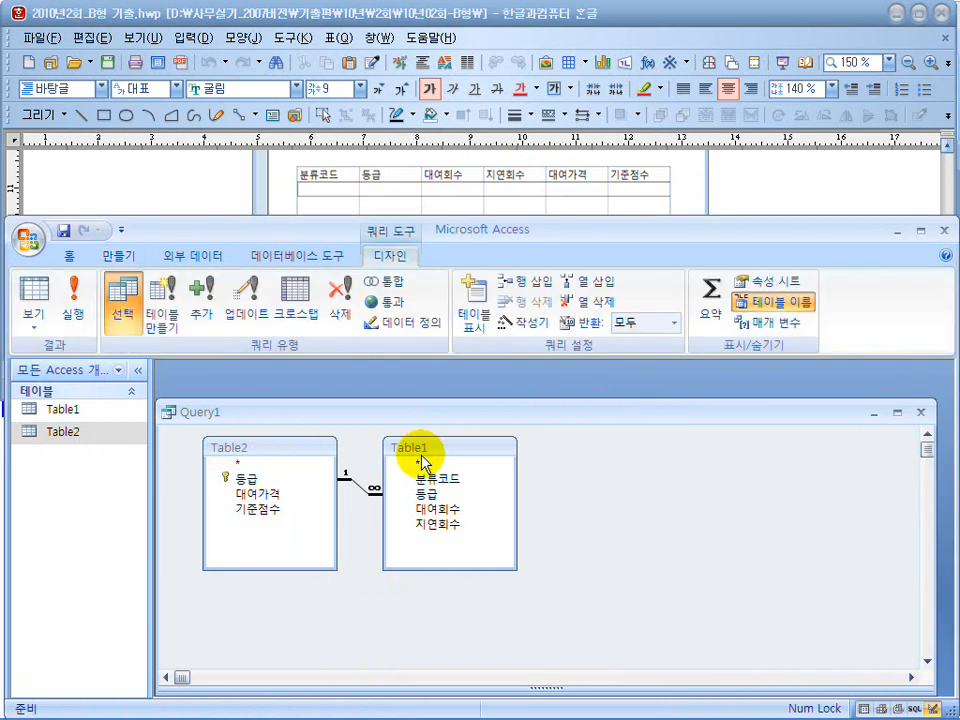
# Step: Reveal the query design grid and add 분류코드, Table2's 등급, 대여회수, 지연회수, 대여가격 and 기준점수 in that order
pyautogui.moveTo(495, 415); pyautogui.dragTo(501, 391)
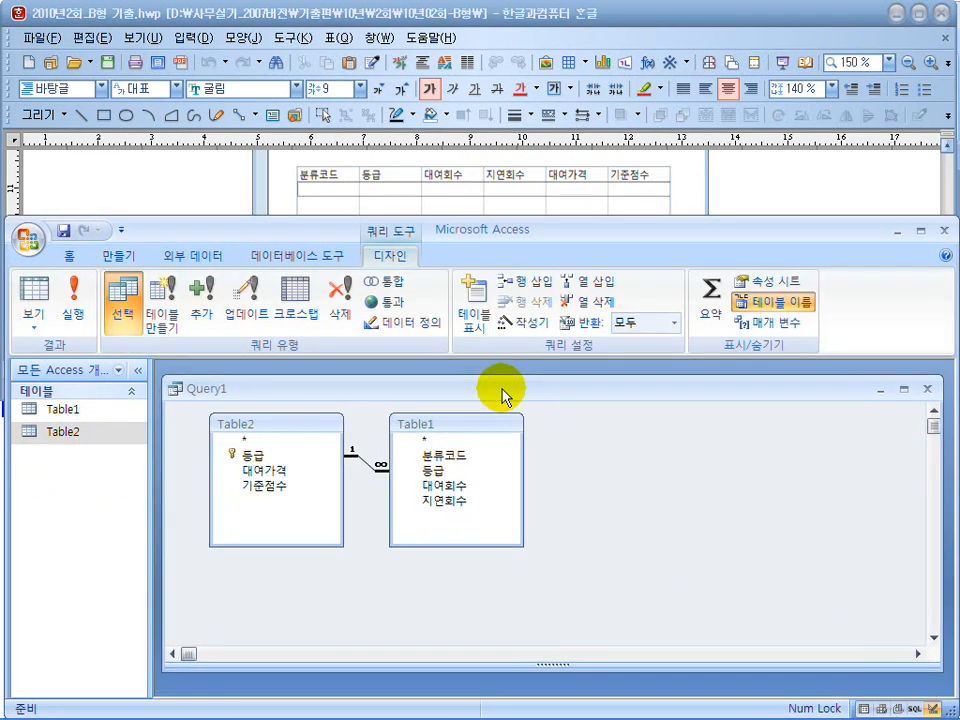
pyautogui.moveTo(558, 663); pyautogui.dragTo(566, 568)
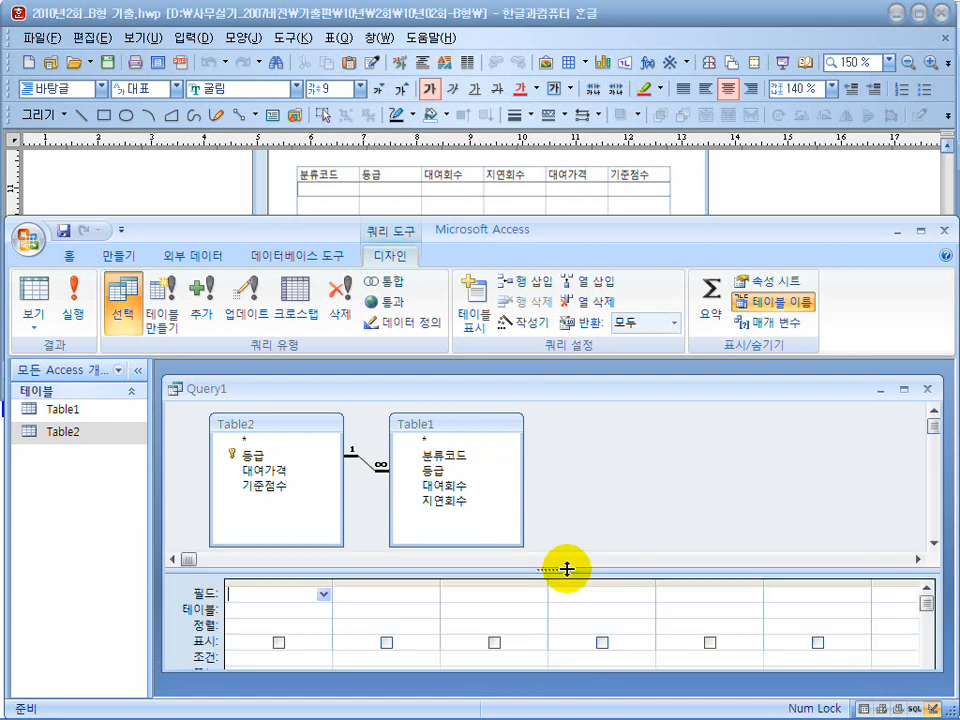
pyautogui.doubleClick(433, 456)
pyautogui.doubleClick(258, 456)
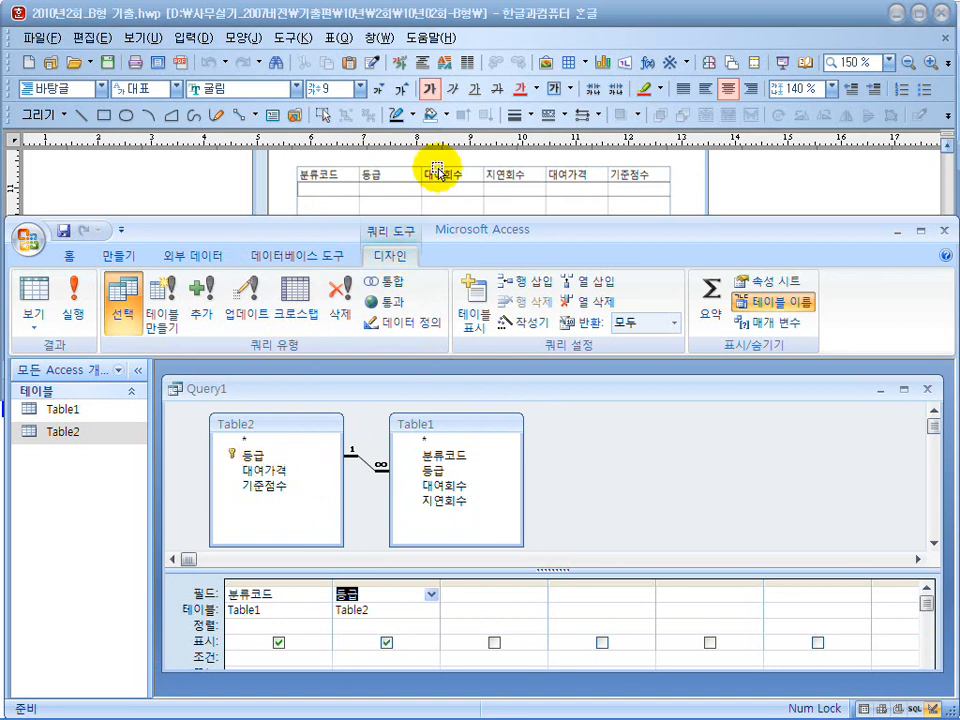
pyautogui.doubleClick(440, 486)
pyautogui.doubleClick(447, 502)
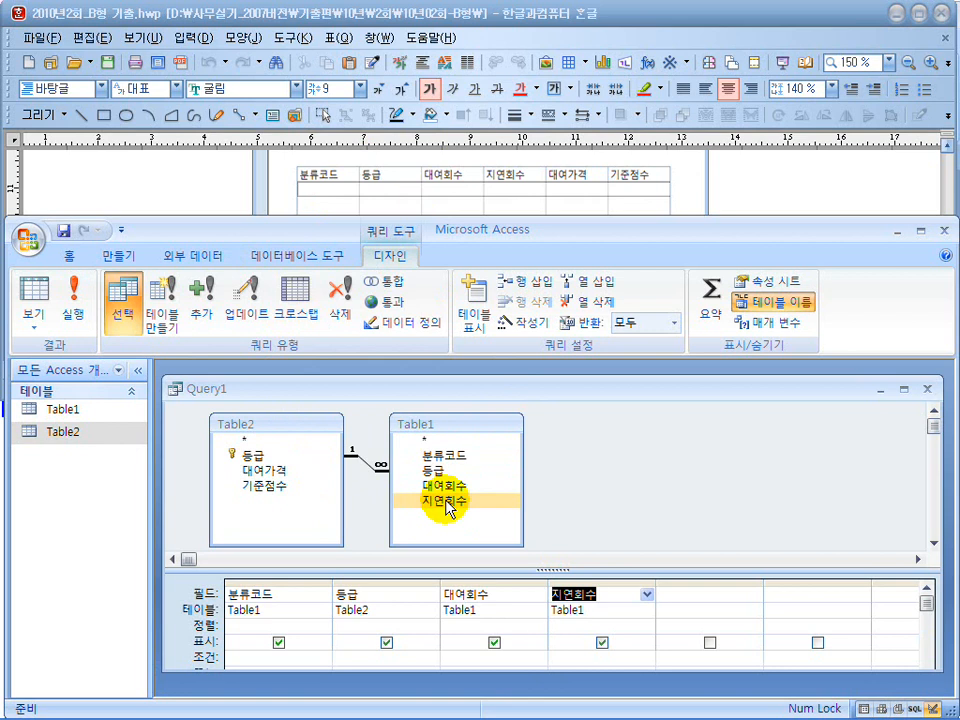
pyautogui.doubleClick(264, 471)
pyautogui.click(265, 486)
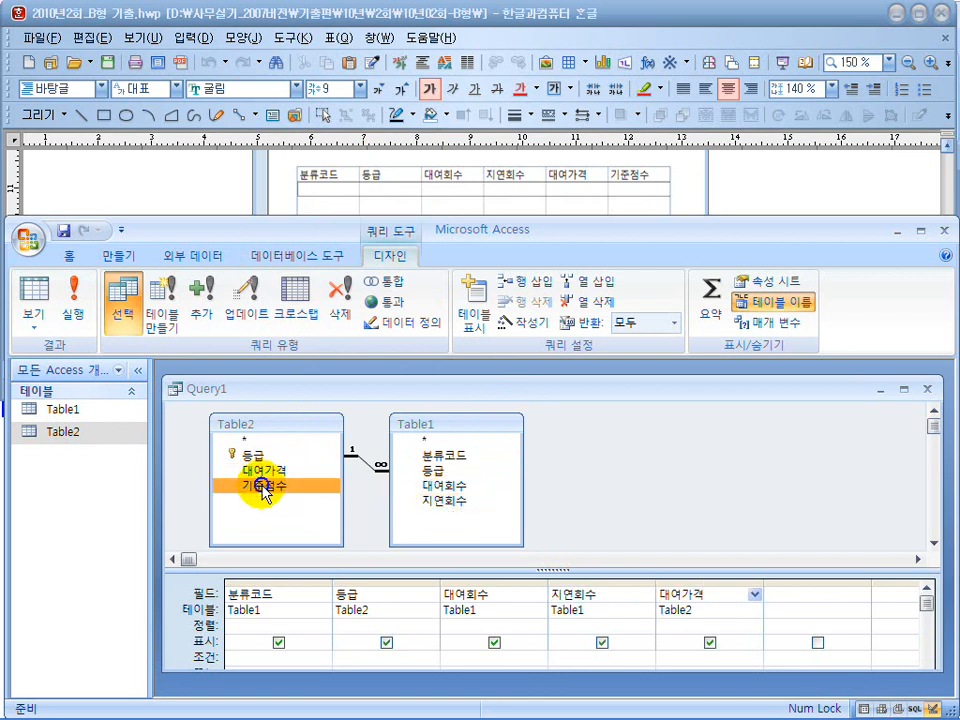
pyautogui.doubleClick(265, 486)
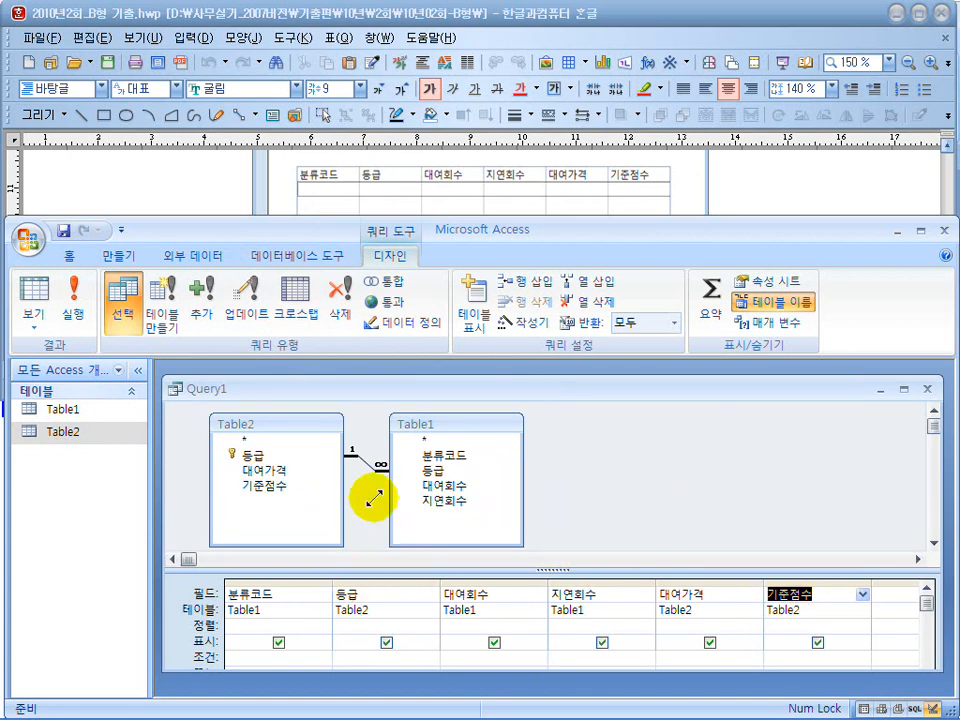
# Step: Switch to the Hangul exam document and examine the required list columns and the condition that 분류코드 contains B
pyautogui.click(206, 181)
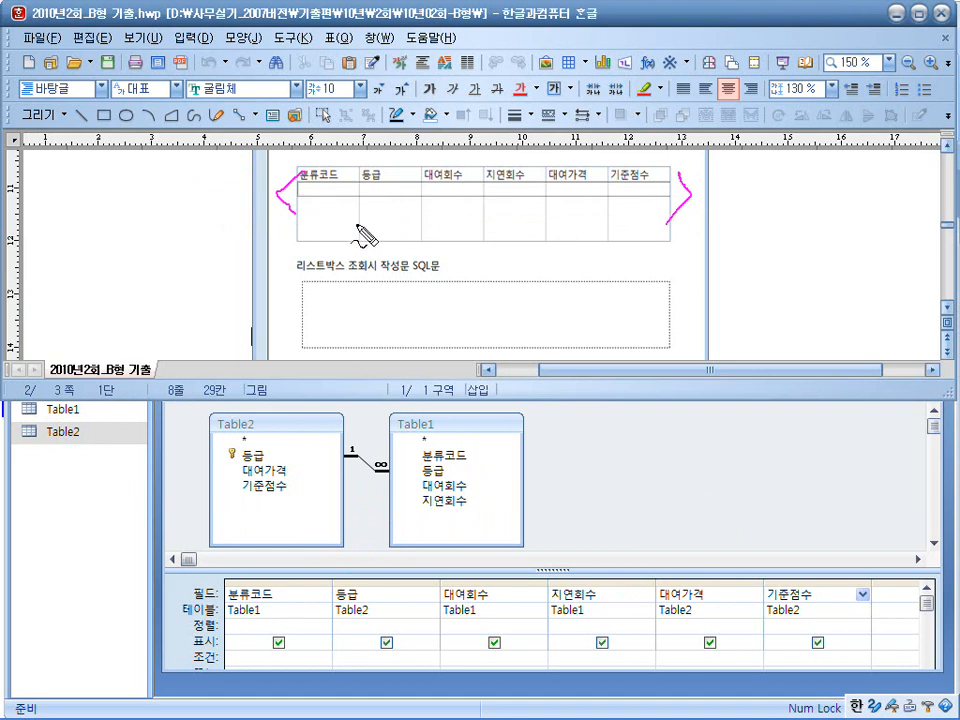
pyautogui.moveTo(492, 212); pyautogui.dragTo(490, 240)
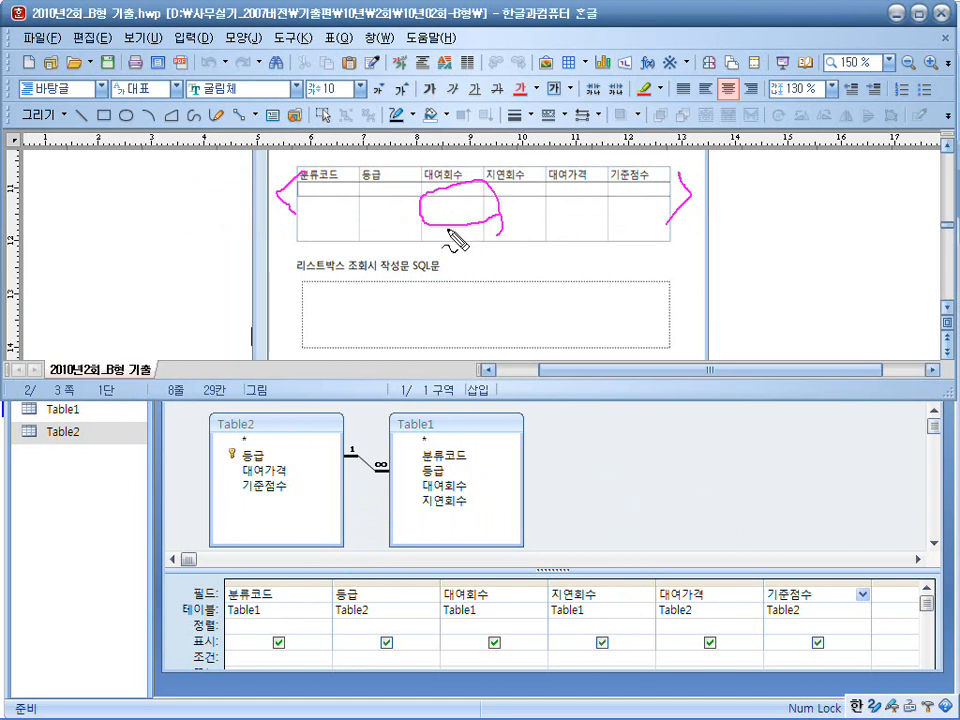
pyautogui.press('Escape')
pyautogui.scroll(3, 209, 285)
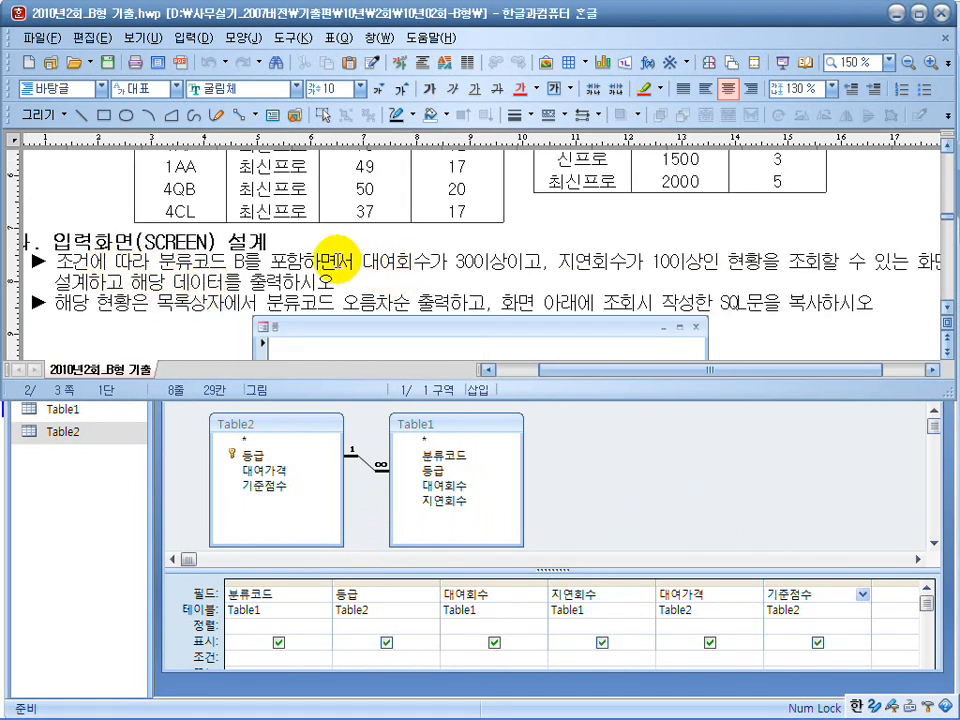
pyautogui.moveTo(210, 258); pyautogui.dragTo(342, 258)
pyautogui.click(344, 262)
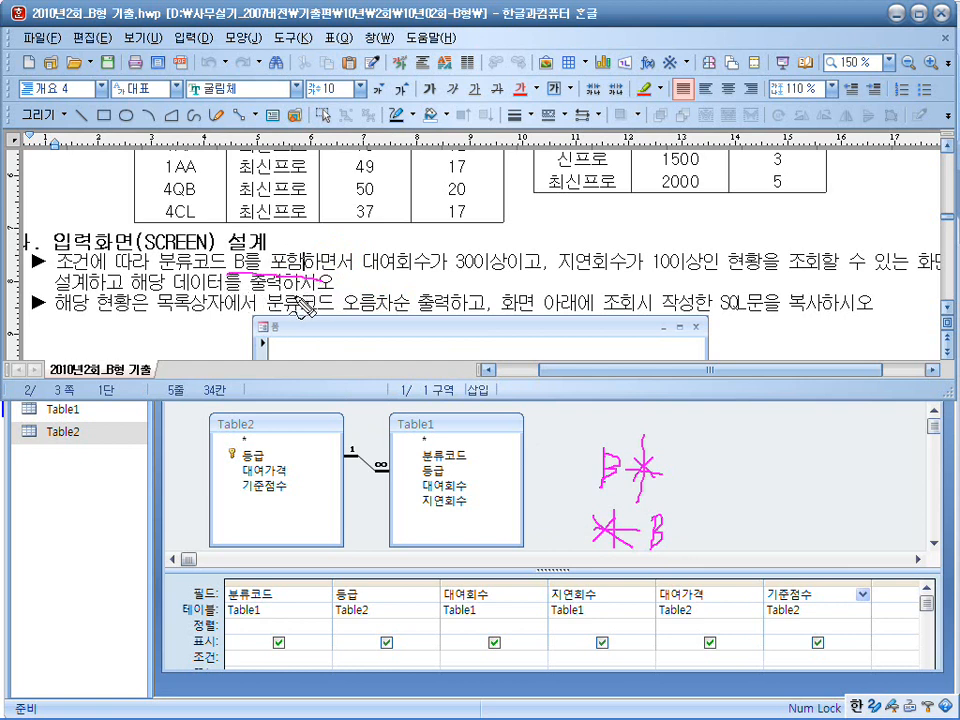
pyautogui.moveTo(261, 287); pyautogui.dragTo(324, 321)
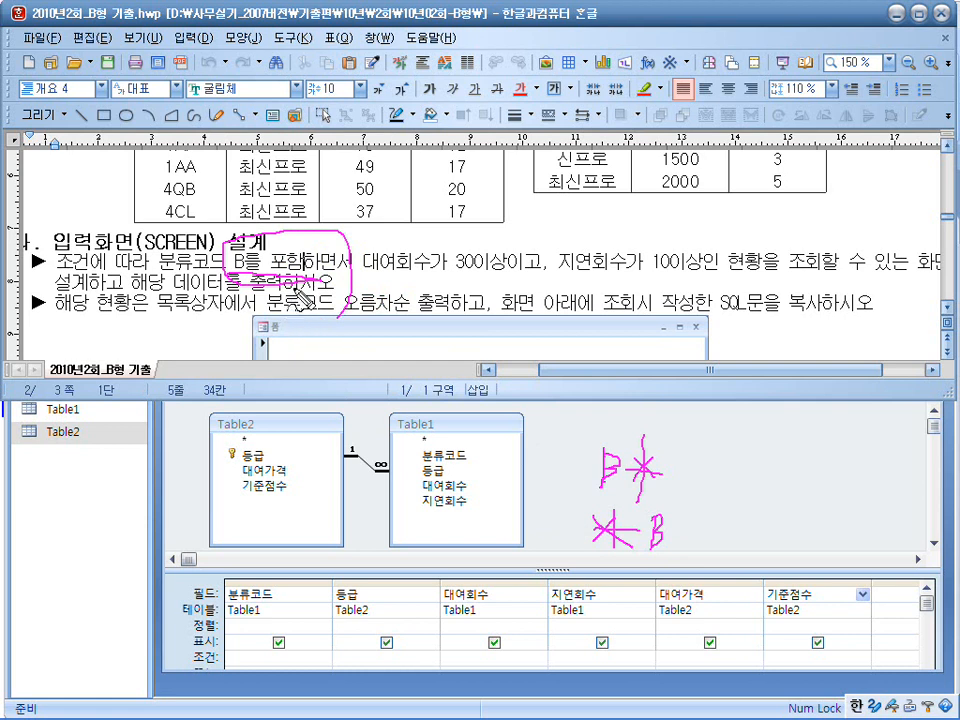
pyautogui.press('Escape')
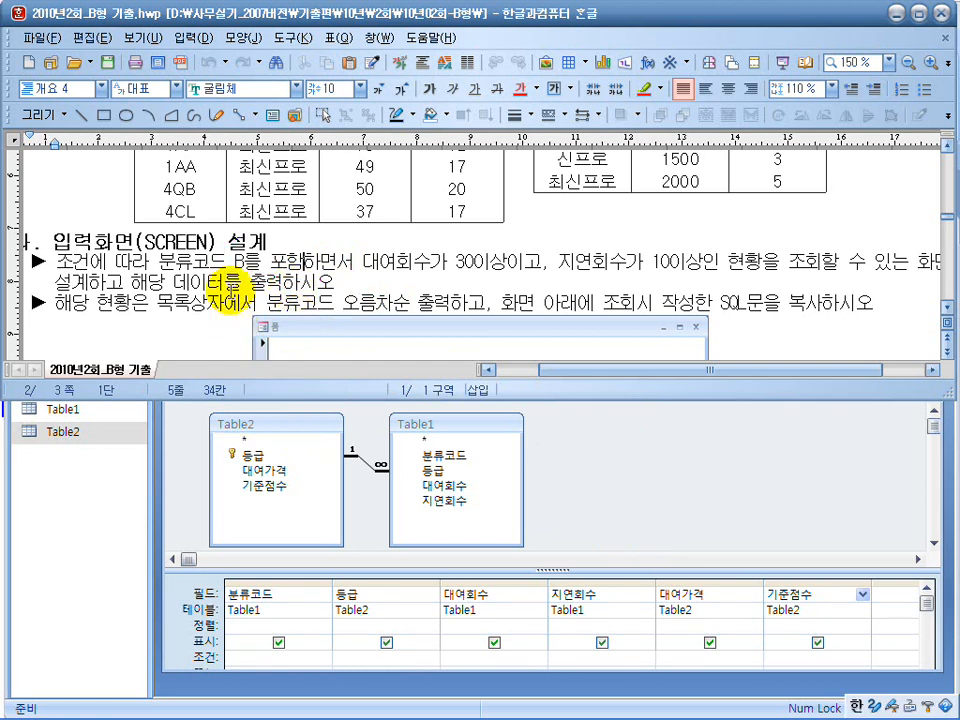
# Step: Back in Access, shorten the Table2 and Table1 field lists and enlarge the query design grid
pyautogui.click(293, 545)
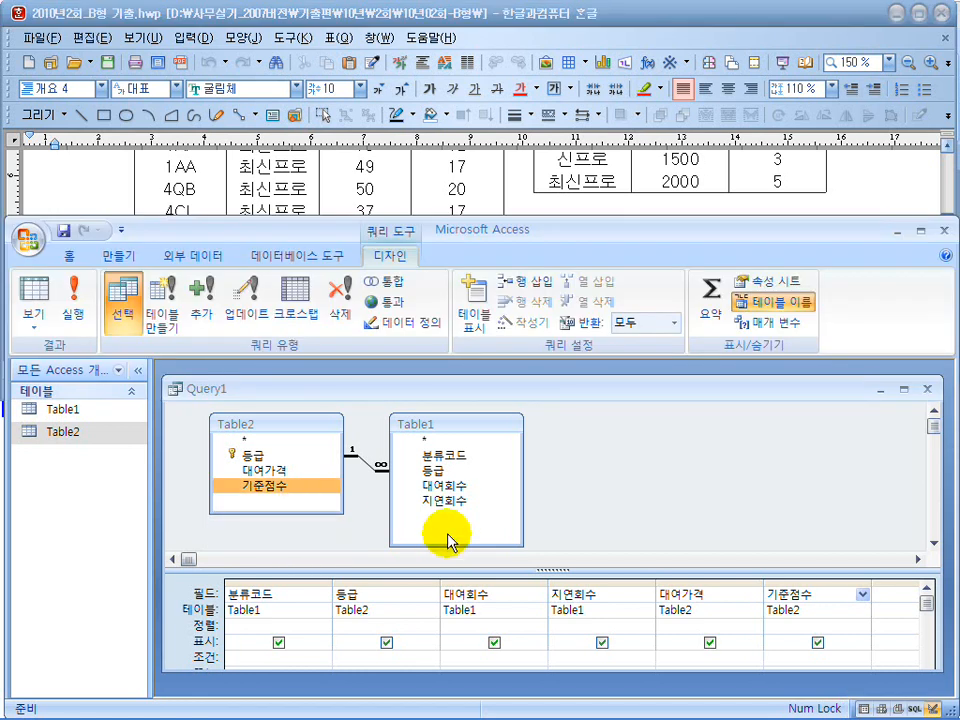
pyautogui.moveTo(447, 545); pyautogui.dragTo(446, 521)
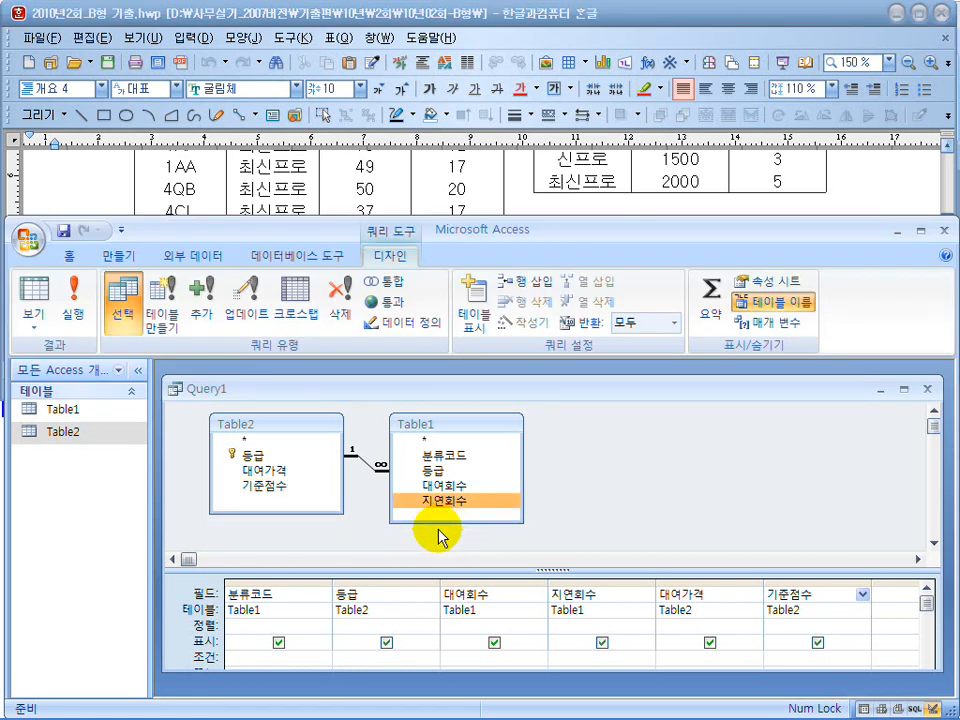
pyautogui.moveTo(324, 576); pyautogui.dragTo(310, 540)
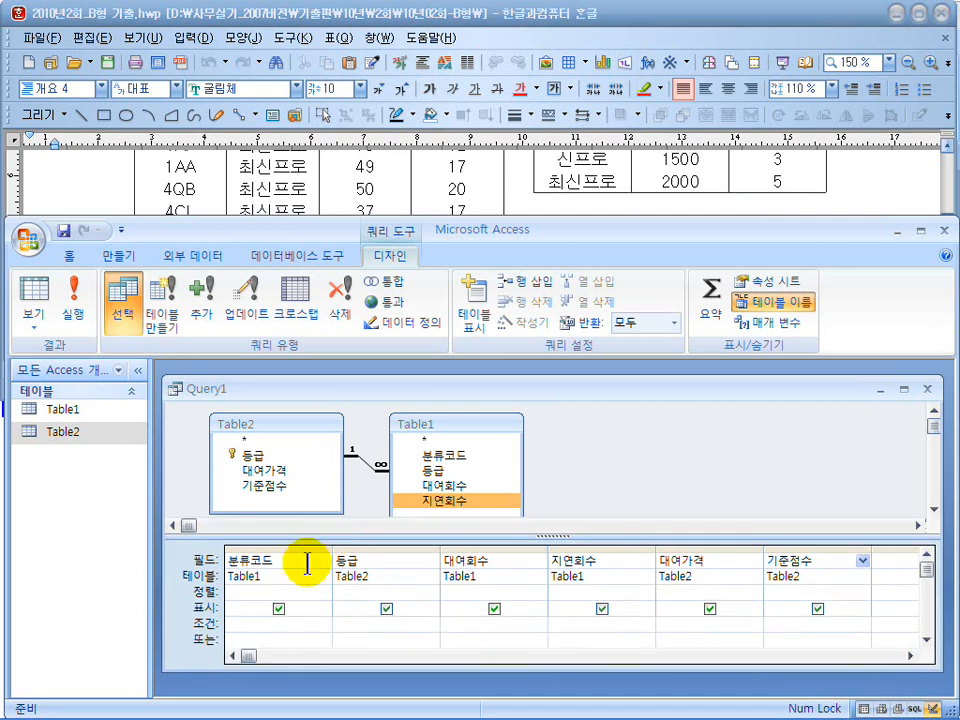
# Step: Set the query criteria to Like "*B*" for 분류코드, >=30 for 대여회수 and >=10 for 지연회수
pyautogui.click(265, 622)
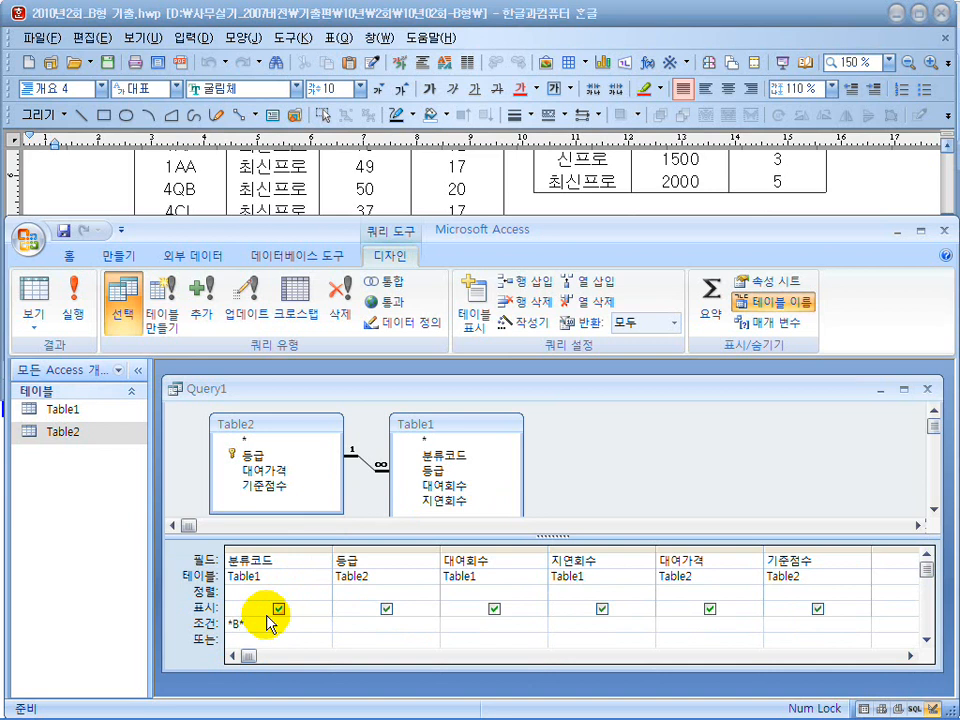
pyautogui.write('*"')
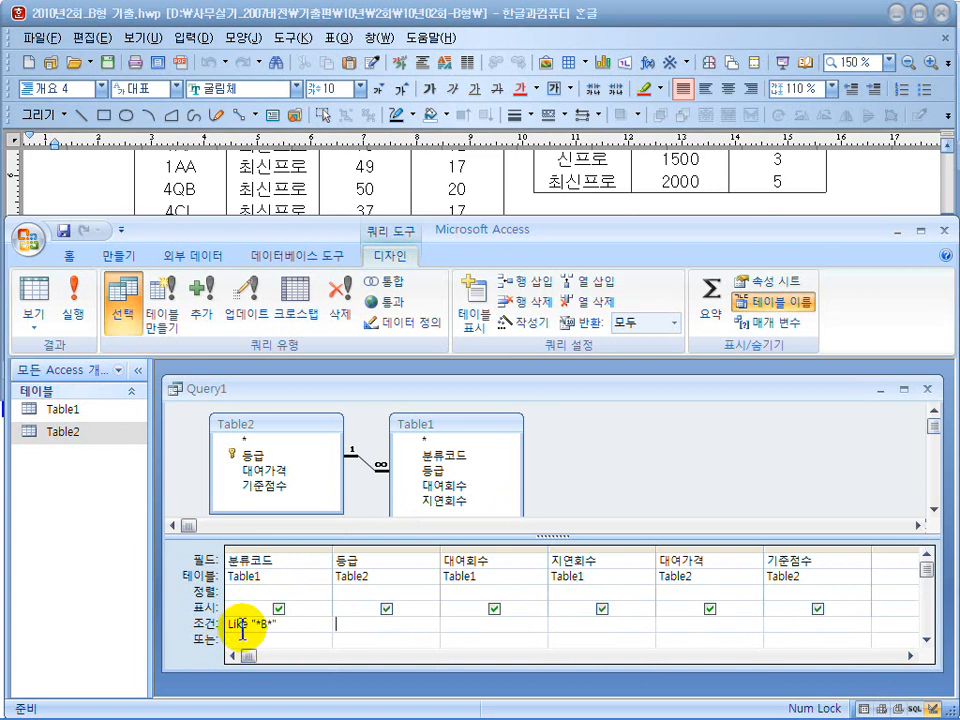
pyautogui.click(118, 181)
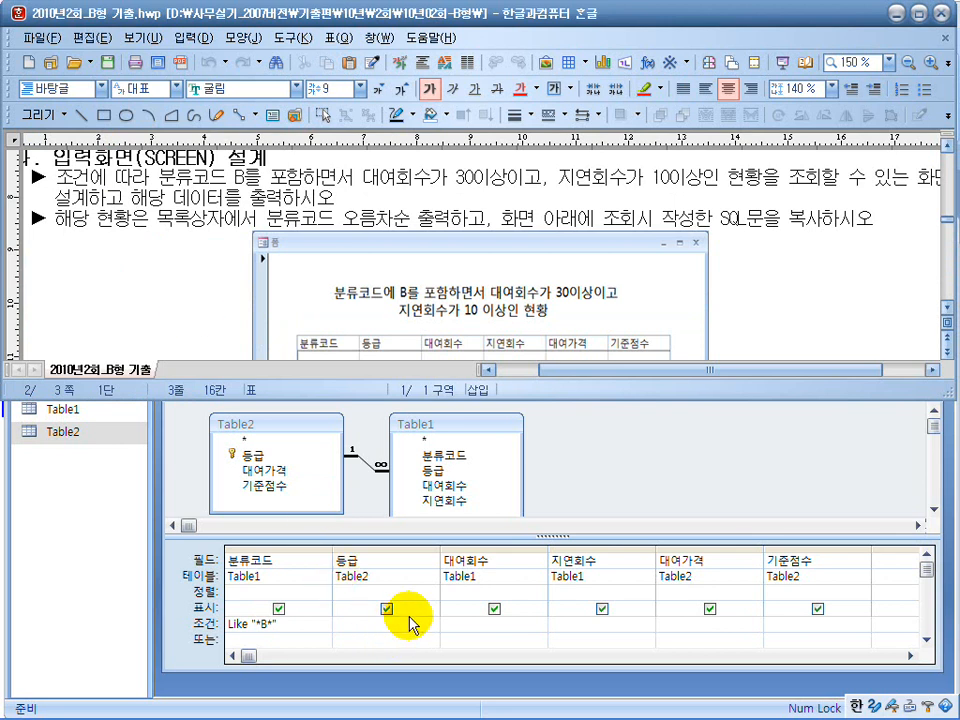
pyautogui.click(490, 628)
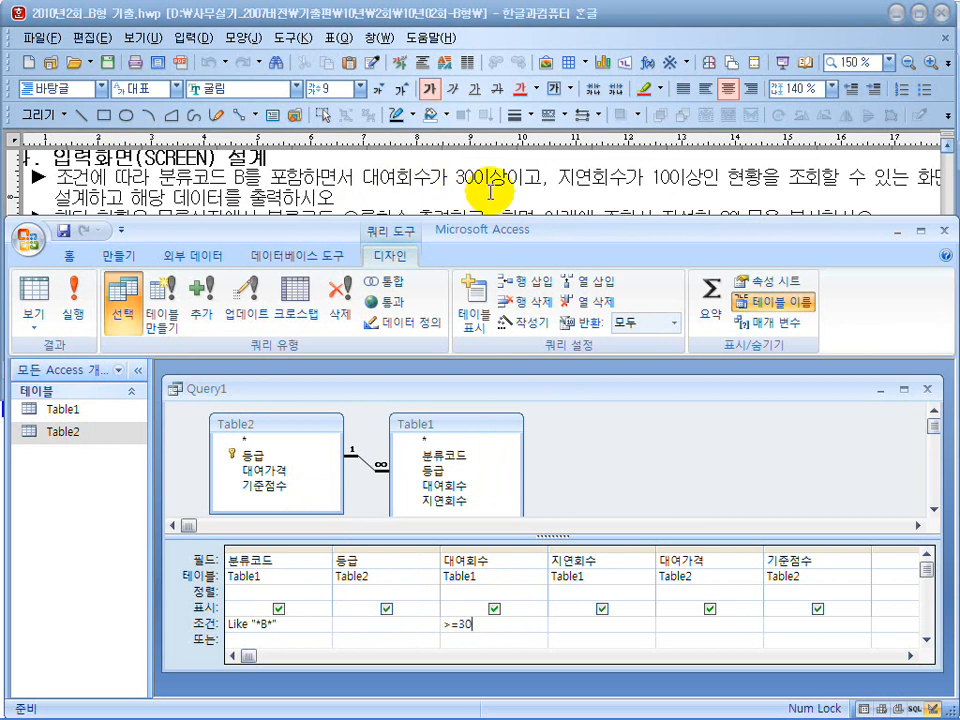
pyautogui.click(572, 627)
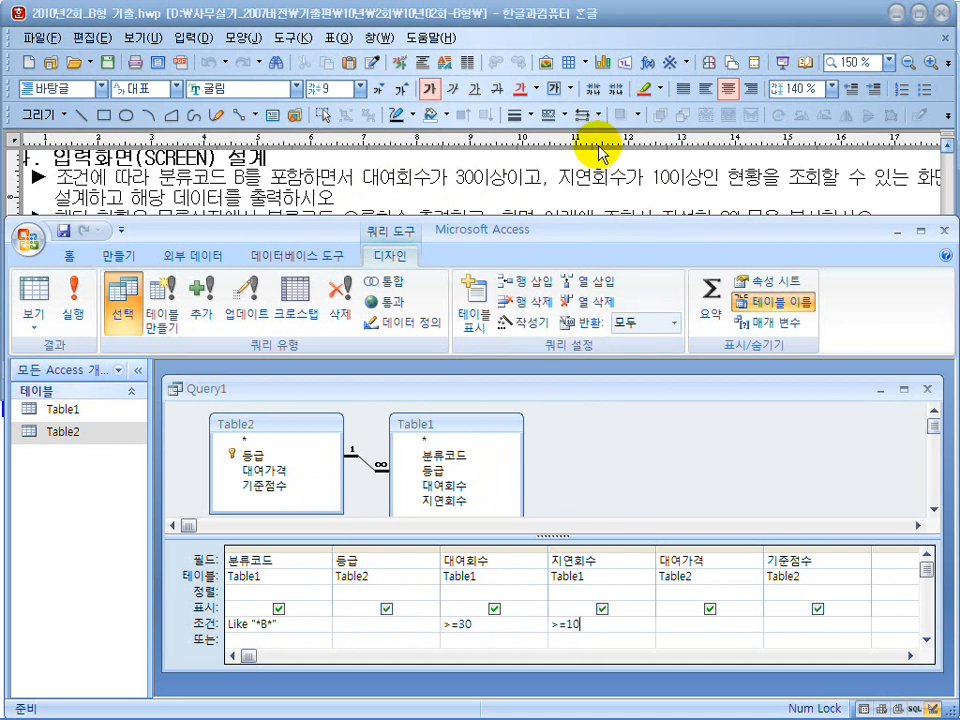
# Step: Check the sorting requirement in the Hangul document and sort the query's 분류코드 field in ascending order (오름차순)
pyautogui.click(507, 203)
pyautogui.moveTo(258, 217); pyautogui.dragTo(466, 220)
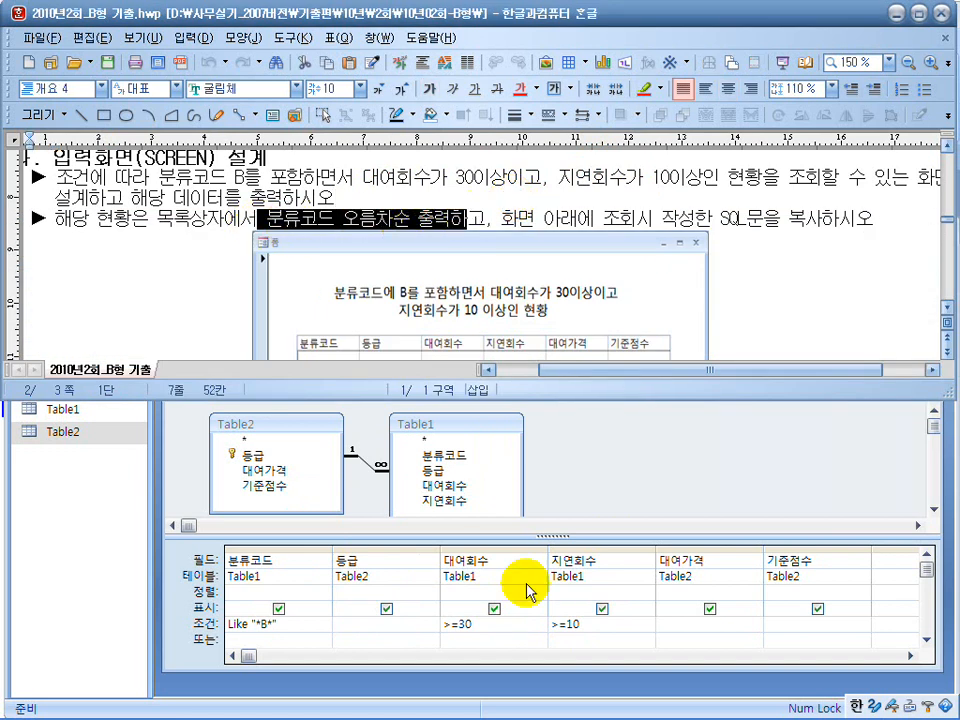
pyautogui.click(270, 593)
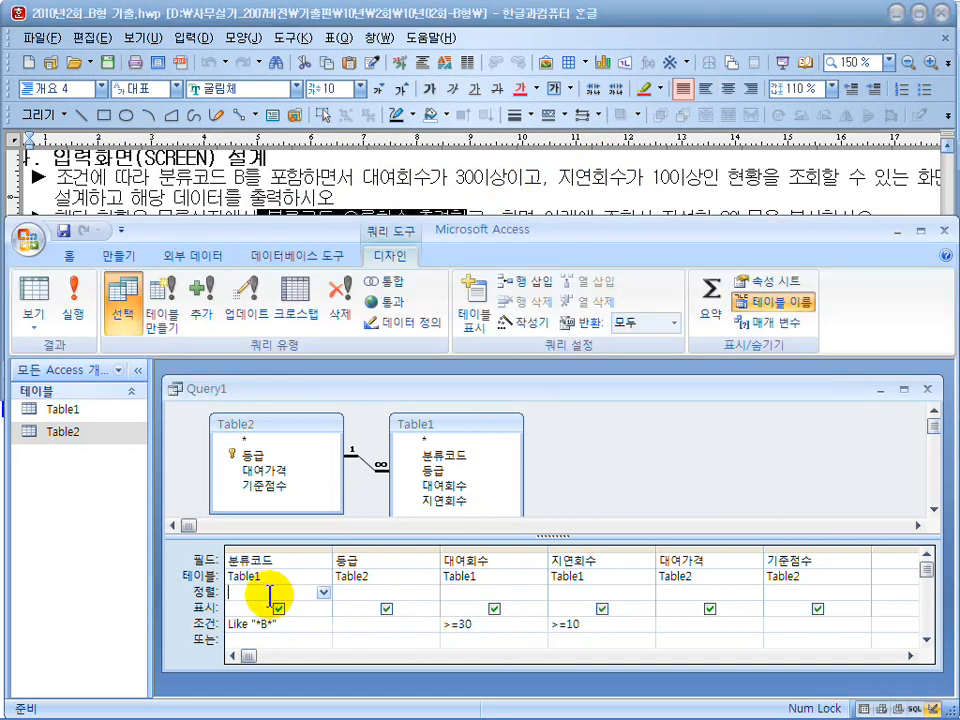
pyautogui.click(323, 593)
pyautogui.click(318, 605)
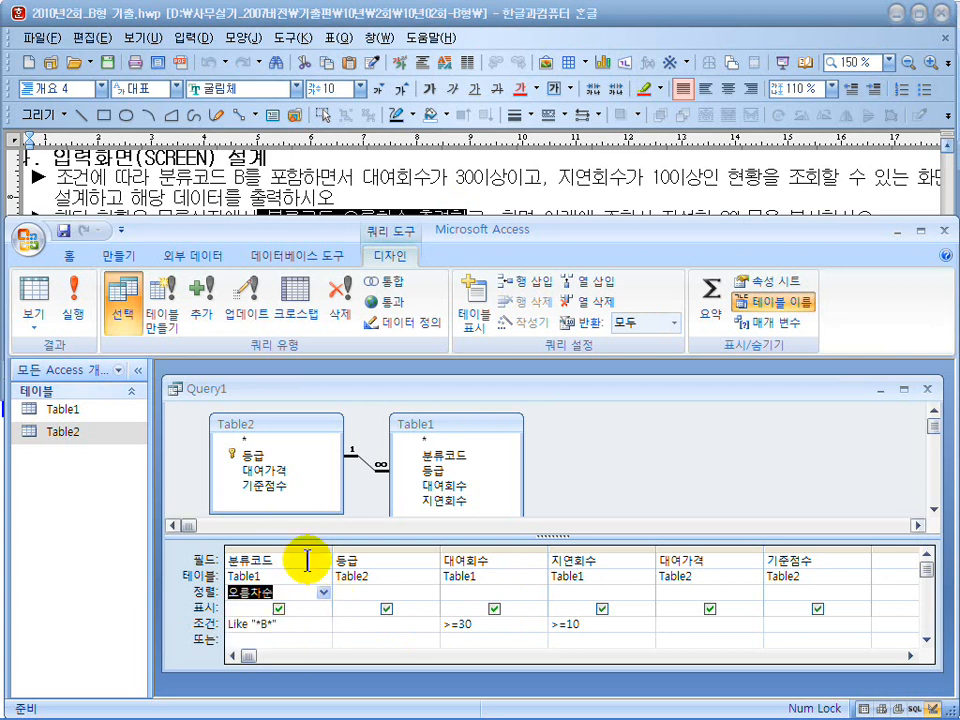
# Step: Save the query as 폼용쿼리
pyautogui.click(64, 231)
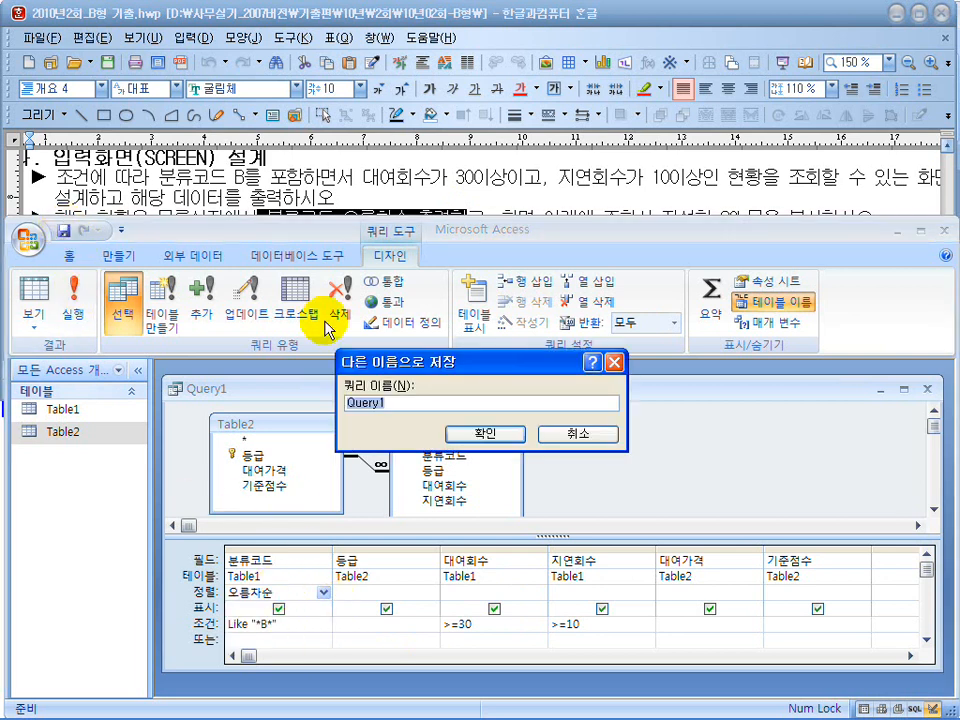
pyautogui.write('ㅂ')
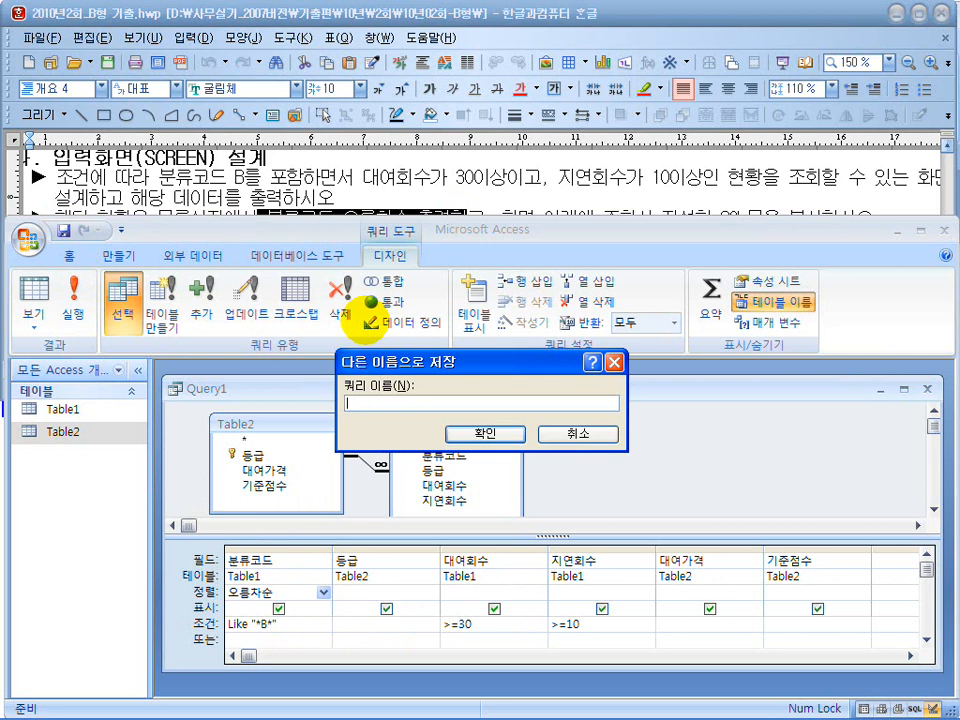
pyautogui.write('용쿼ㄹㅣ')
pyautogui.press('Return')
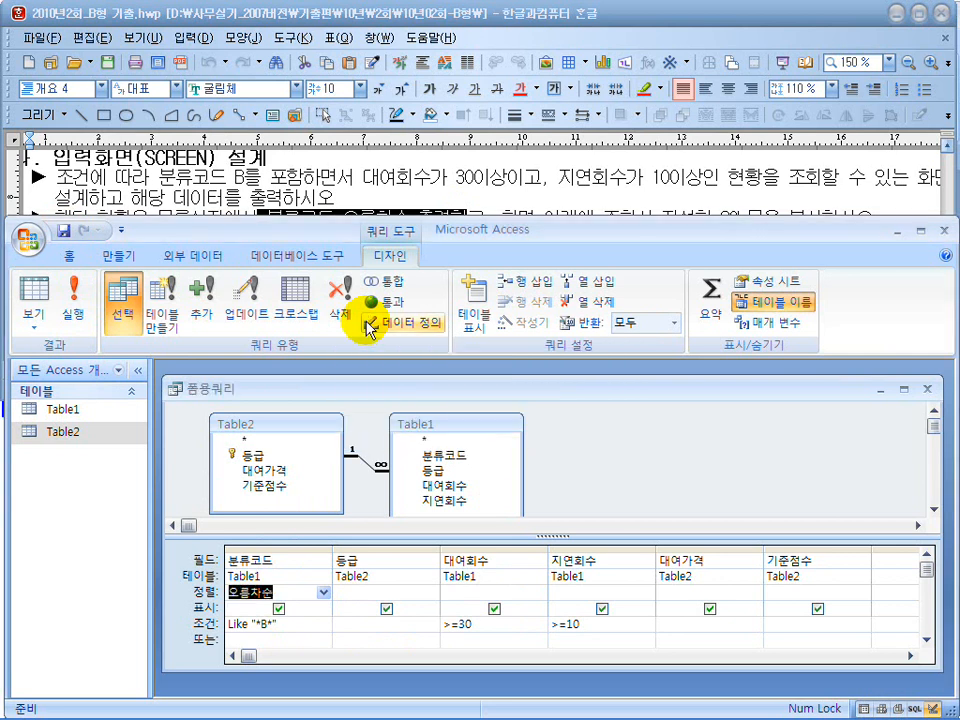
# Step: Run the query, compare its records with the exam's conditions, columns and sort order in Hangul, and close the query
pyautogui.click(84, 303)
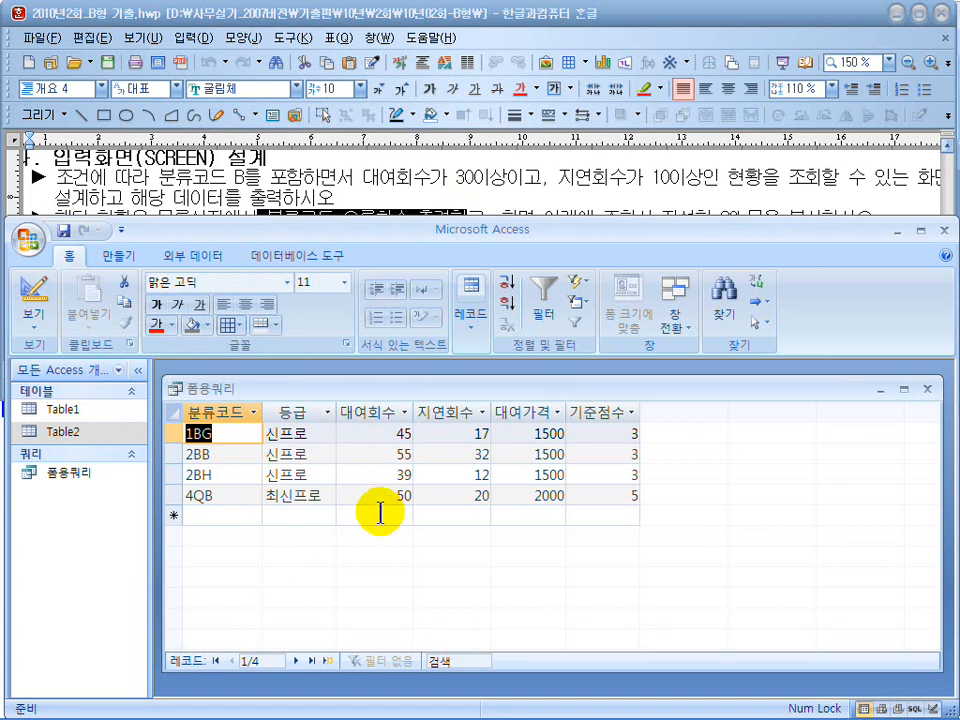
pyautogui.click(439, 193)
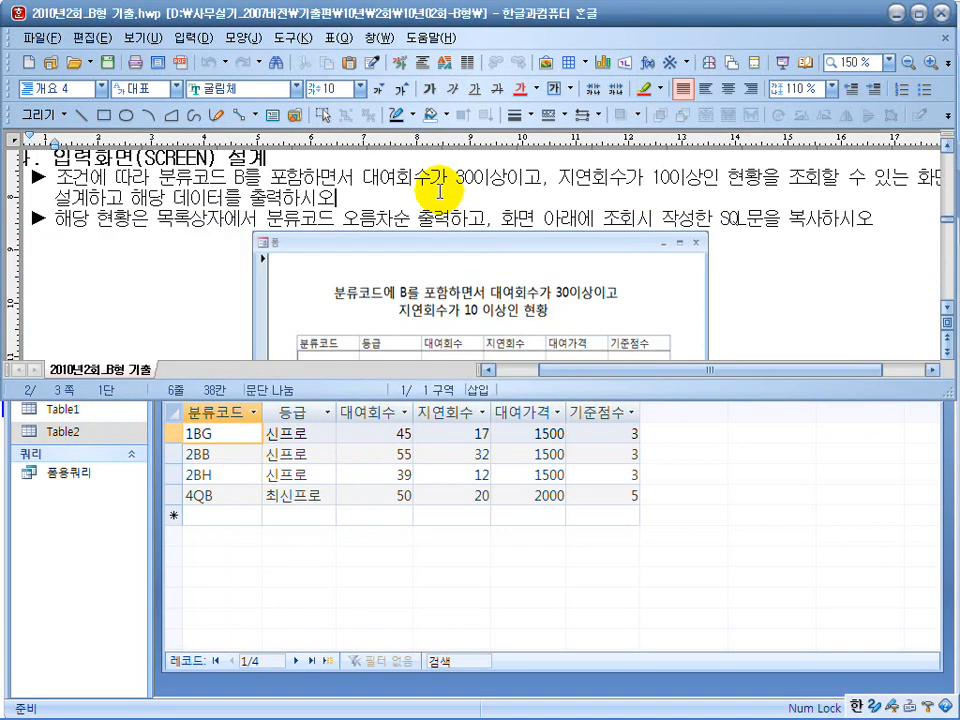
pyautogui.scroll(-5, 440, 195)
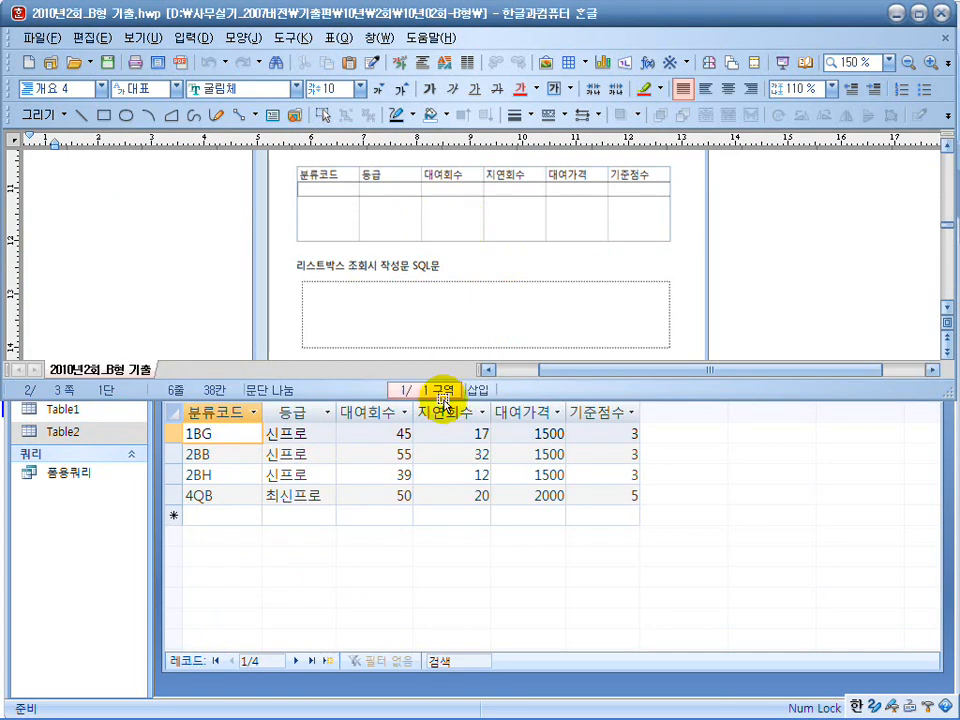
pyautogui.click(228, 287)
pyautogui.scroll(2, 228, 287)
pyautogui.moveTo(230, 177); pyautogui.dragTo(606, 171)
pyautogui.moveTo(258, 217); pyautogui.dragTo(453, 213)
pyautogui.click(180, 288)
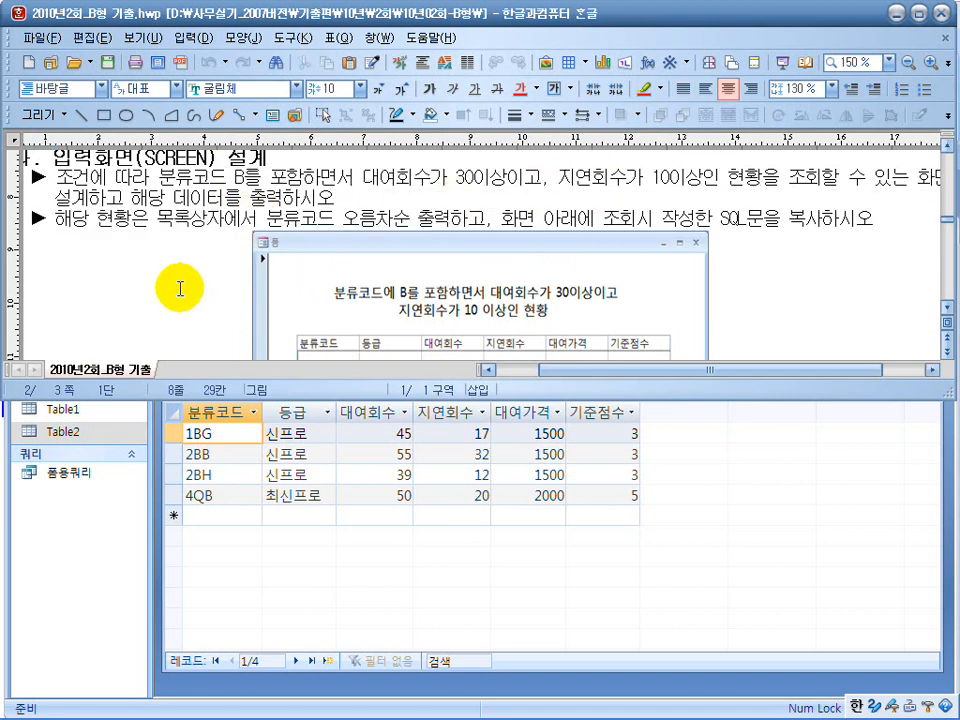
pyautogui.click(441, 597)
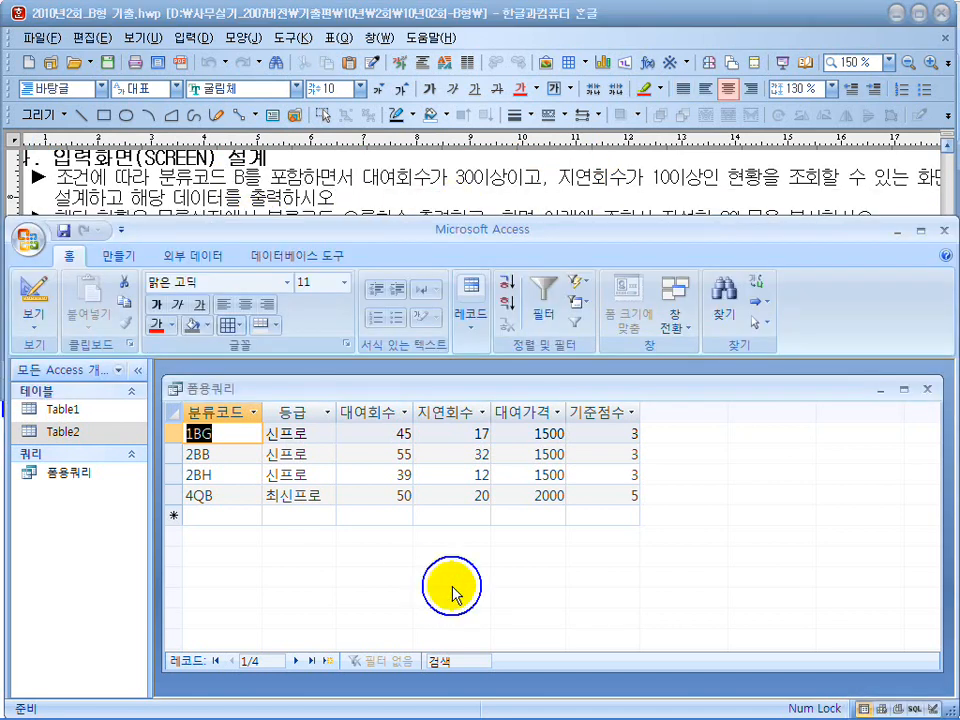
pyautogui.click(926, 389)
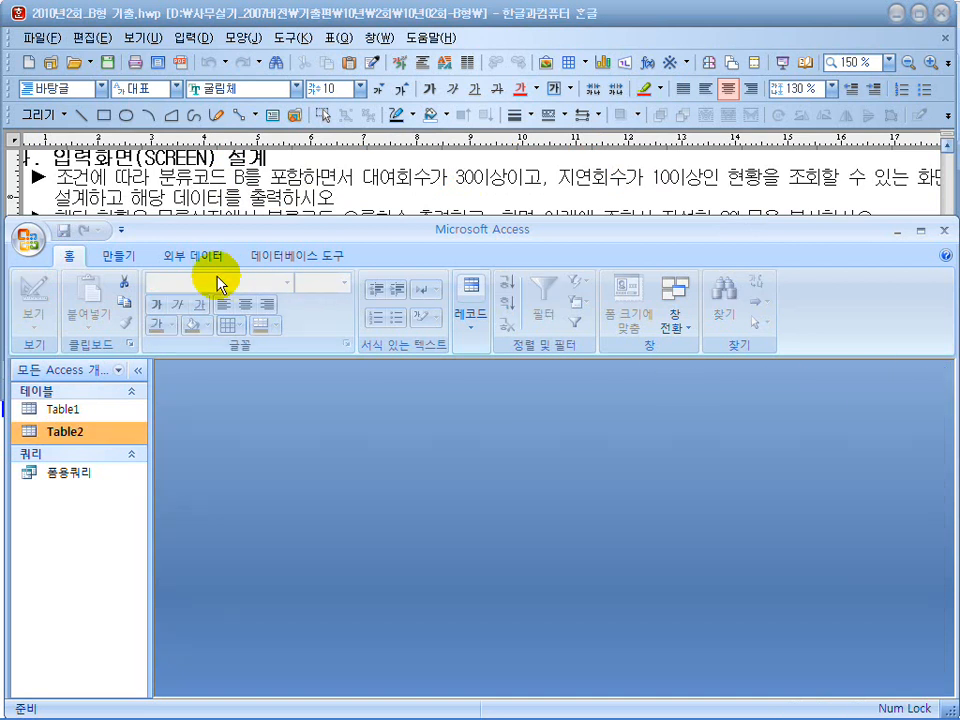
# Step: Create a blank form in design view, reposition and widen its window, and extend the detail section to about 17 cm wide
pyautogui.click(121, 259)
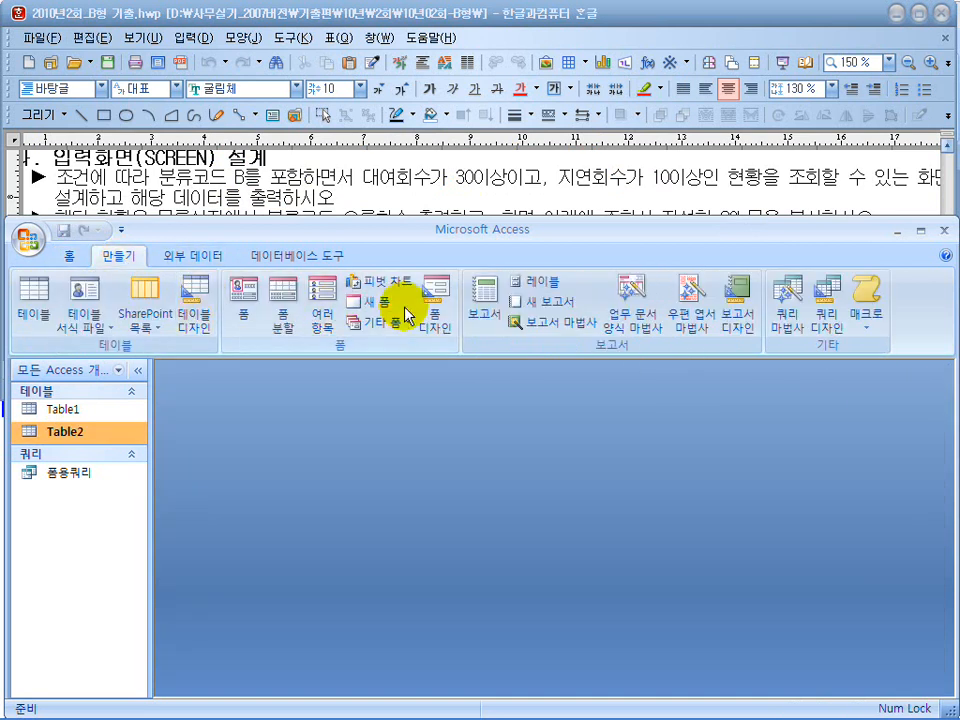
pyautogui.click(436, 314)
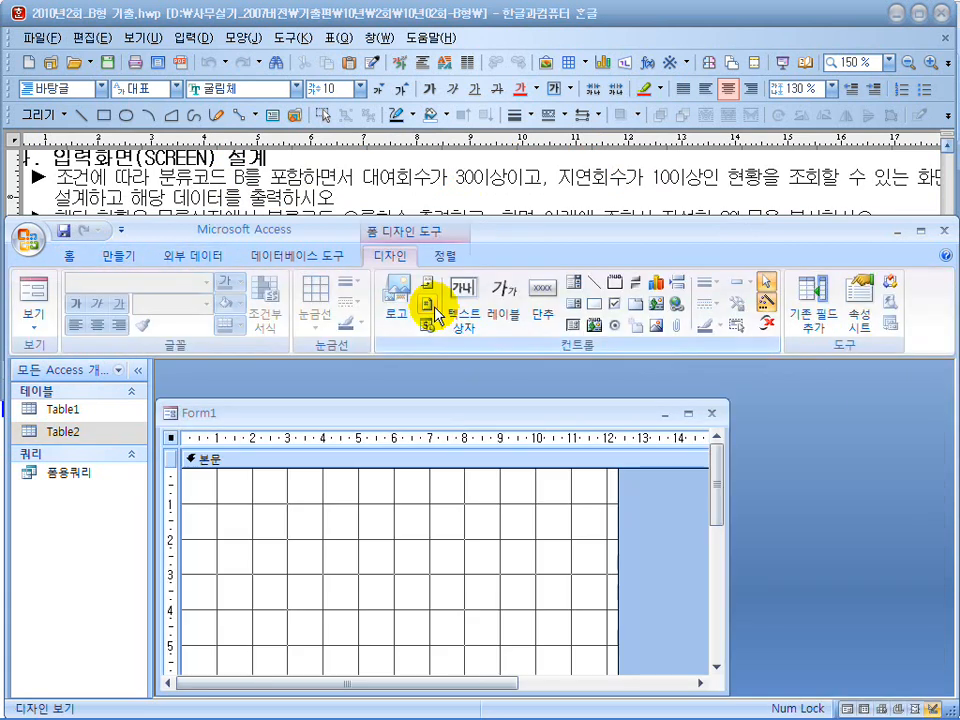
pyautogui.moveTo(394, 412); pyautogui.dragTo(434, 386)
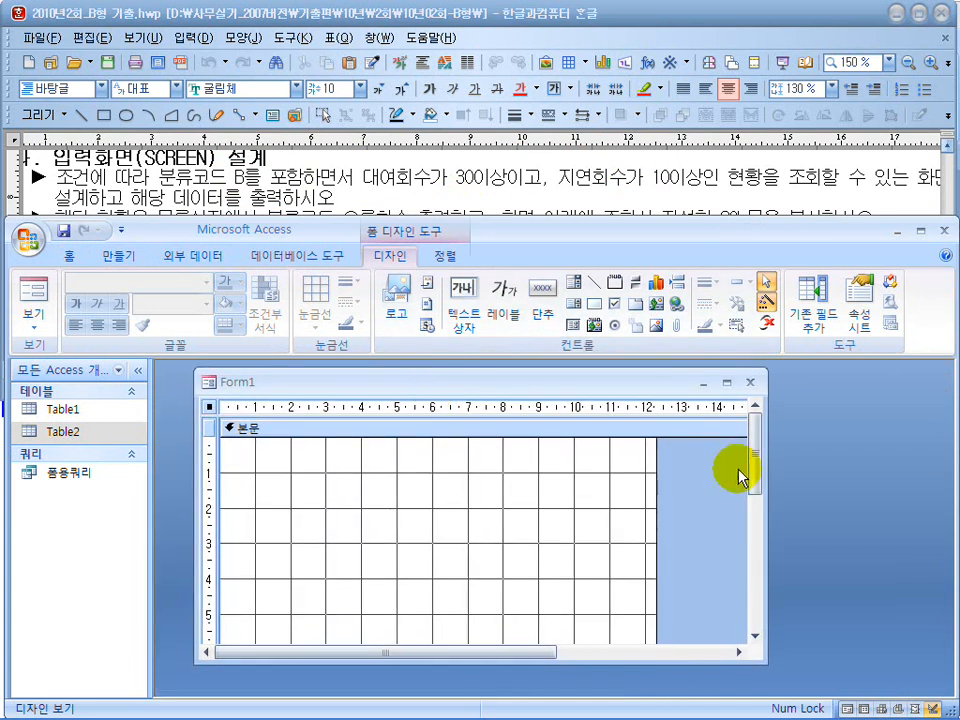
pyautogui.moveTo(766, 465); pyautogui.dragTo(896, 480)
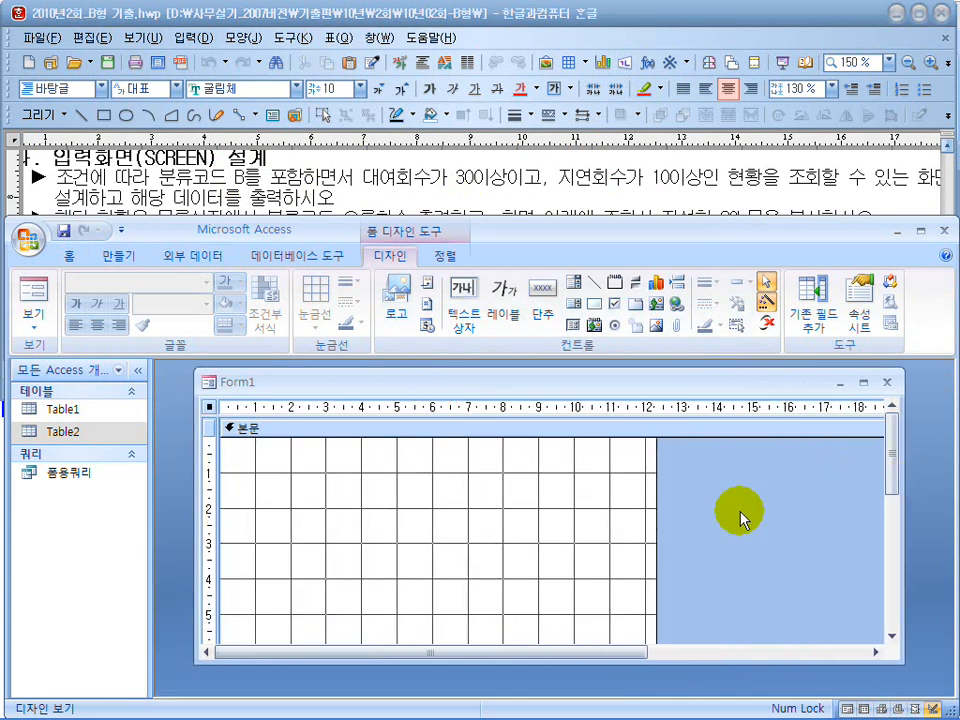
pyautogui.click(655, 511)
pyautogui.moveTo(655, 511); pyautogui.dragTo(820, 498)
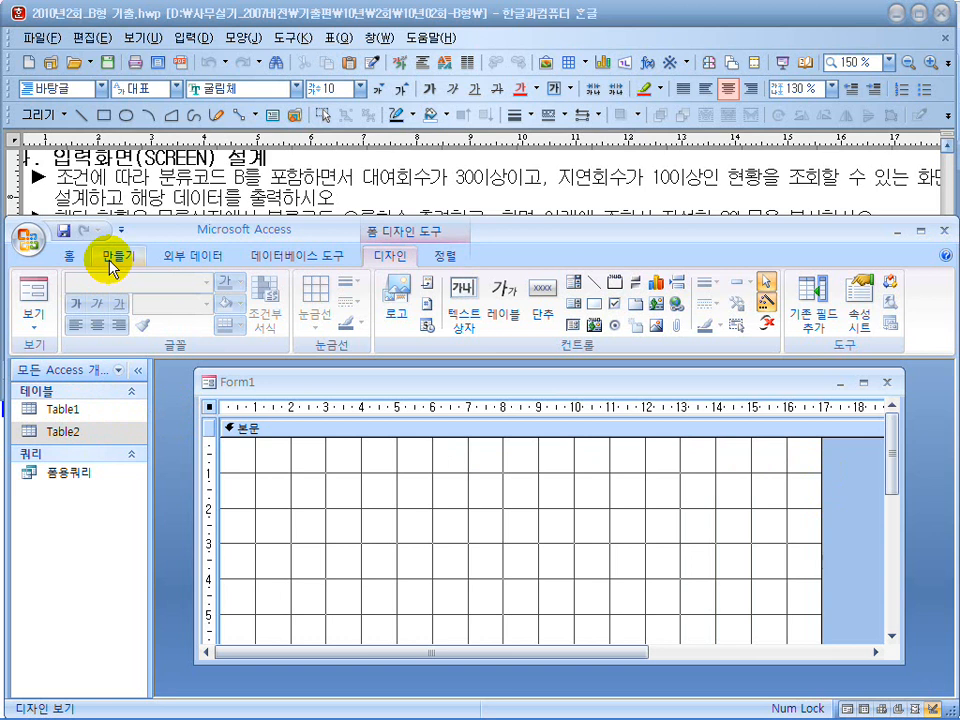
# Step: Examine the form layout in the Hangul document, covering its two-line title, list columns and SQL box heading
pyautogui.click(476, 178)
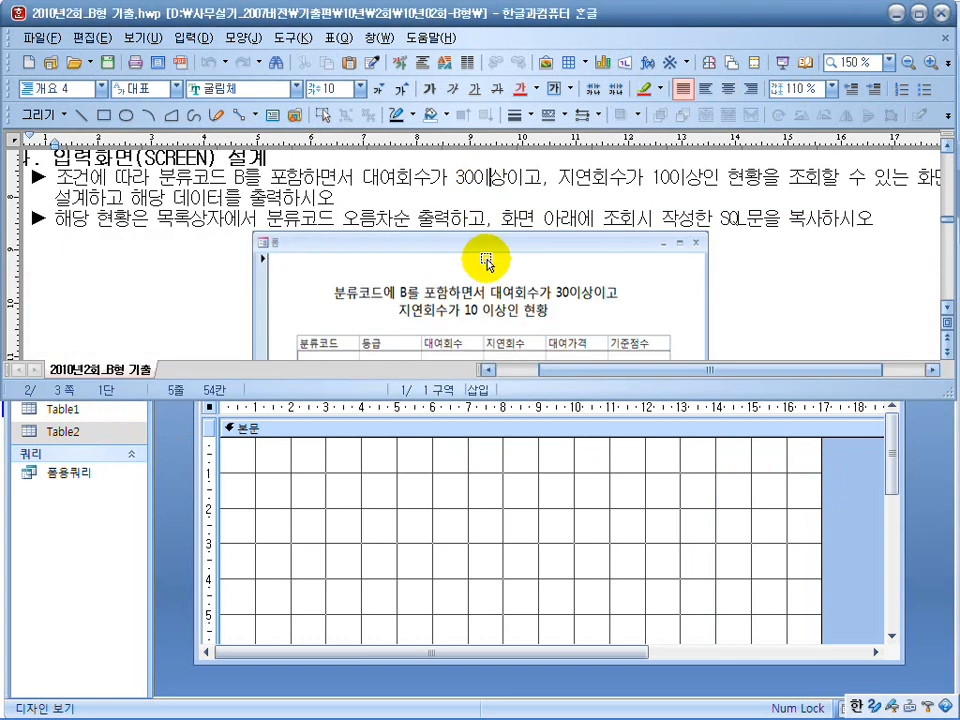
pyautogui.scroll(-10, 486, 262)
pyautogui.scroll(3, 486, 259)
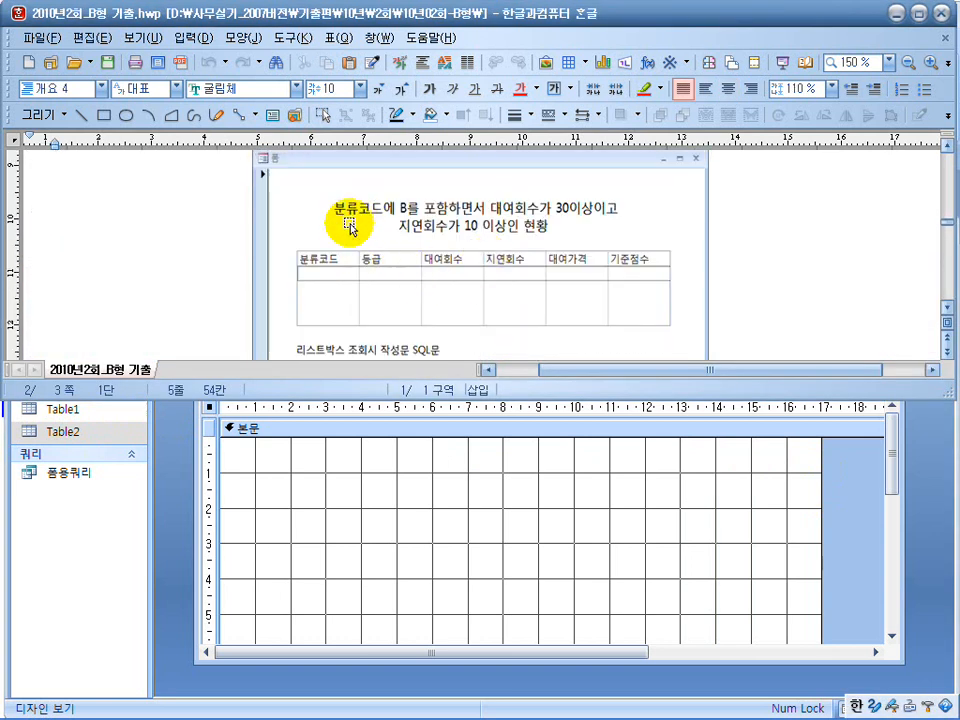
pyautogui.click(416, 541)
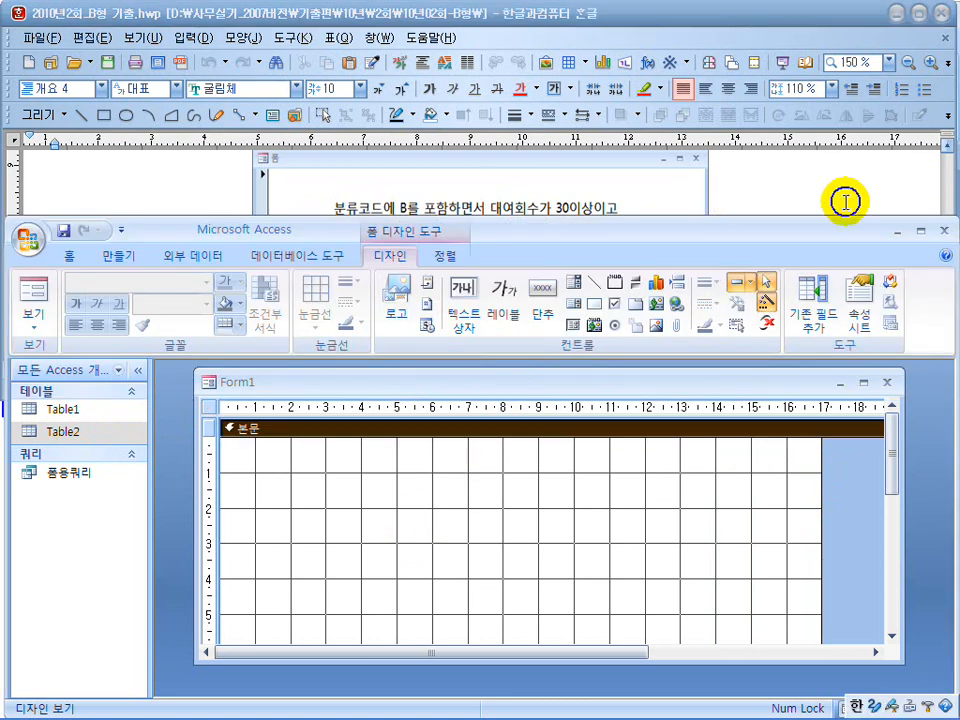
pyautogui.click(851, 203)
pyautogui.scroll(-1, 947, 317)
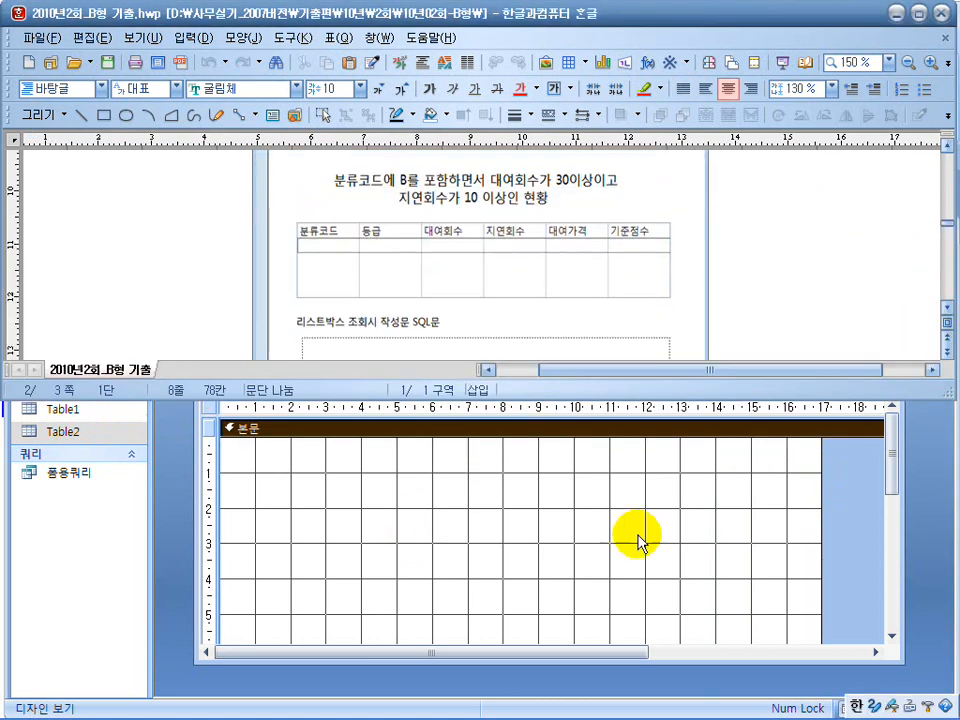
# Step: Switch to Access and add a two-line title label reading "분류코드에 B를 포함하면서 대여회수가 30이상이고" and "지연회수가 10이상인 현황" above the list area
pyautogui.click(703, 493)
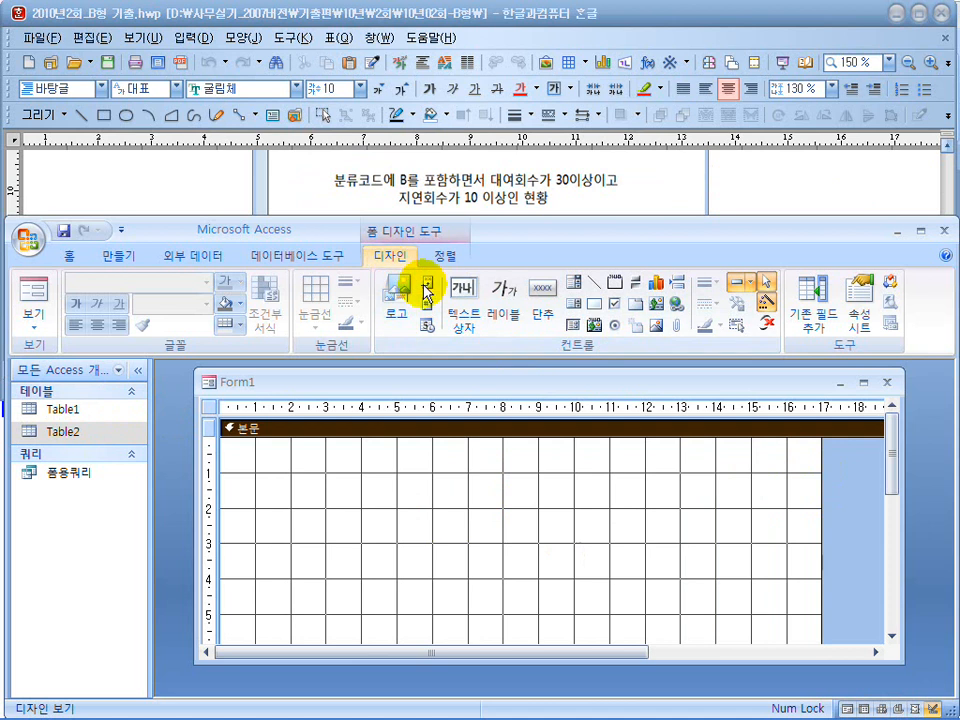
pyautogui.click(505, 300)
pyautogui.click(315, 456)
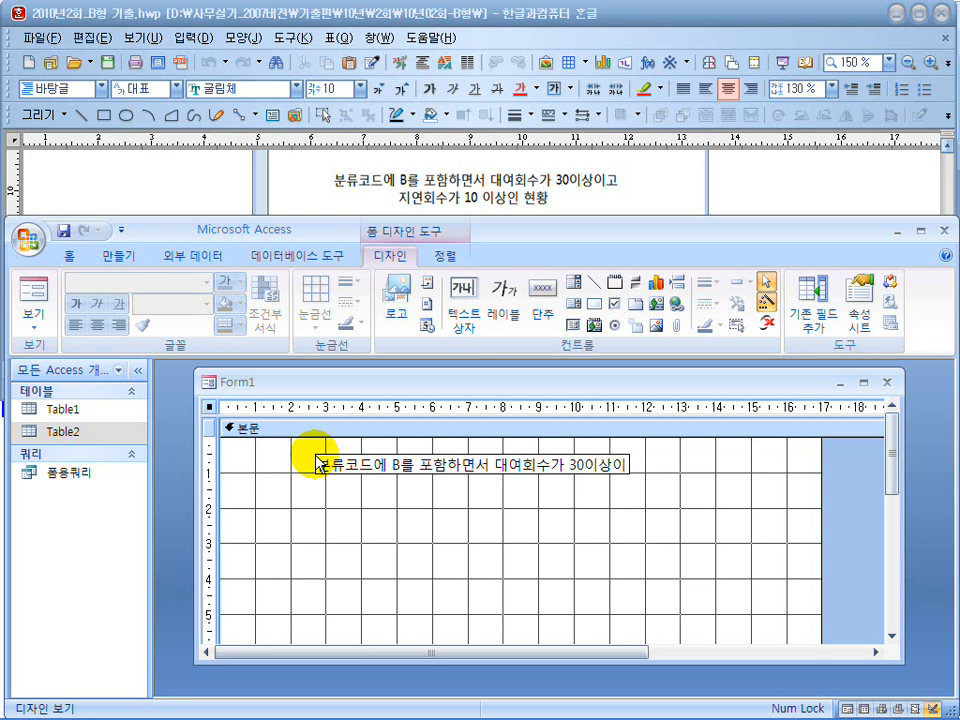
pyautogui.hotkey('ctrl', 'Return')
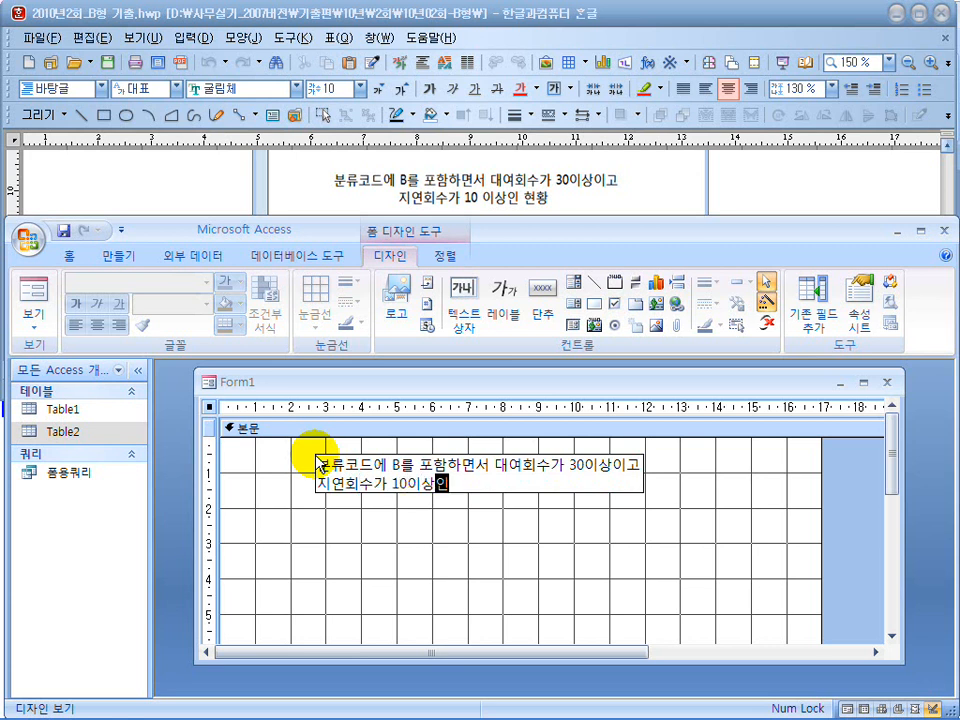
# Step: Set the title label's font size to 14 and center its text
pyautogui.moveTo(633, 523); pyautogui.dragTo(417, 466)
pyautogui.click(150, 304)
pyautogui.write('14')
pyautogui.press('Return')
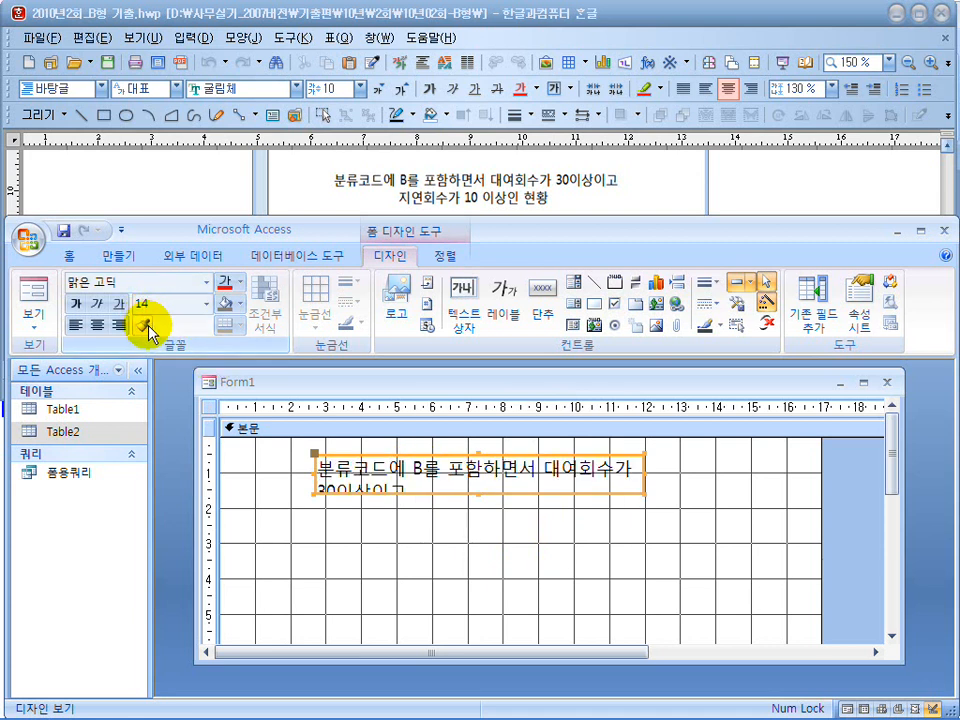
pyautogui.click(97, 325)
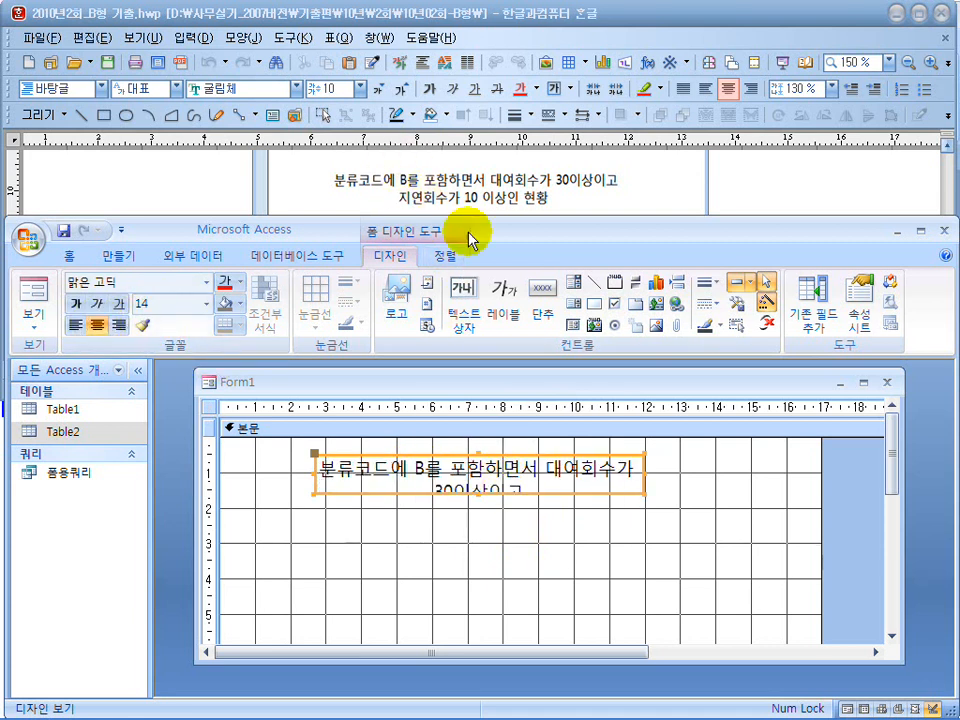
# Step: Enlarge the title label to about 12 cm wide so both lines fit, and shift it slightly left
pyautogui.moveTo(643, 474); pyautogui.dragTo(745, 478)
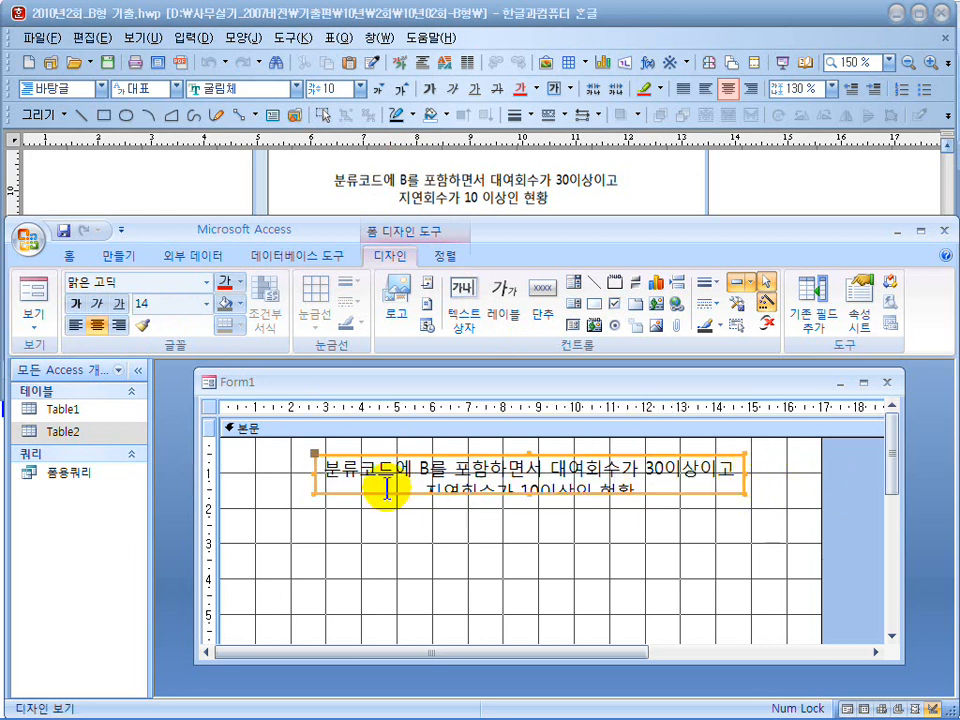
pyautogui.click(500, 498)
pyautogui.moveTo(494, 494); pyautogui.dragTo(513, 507)
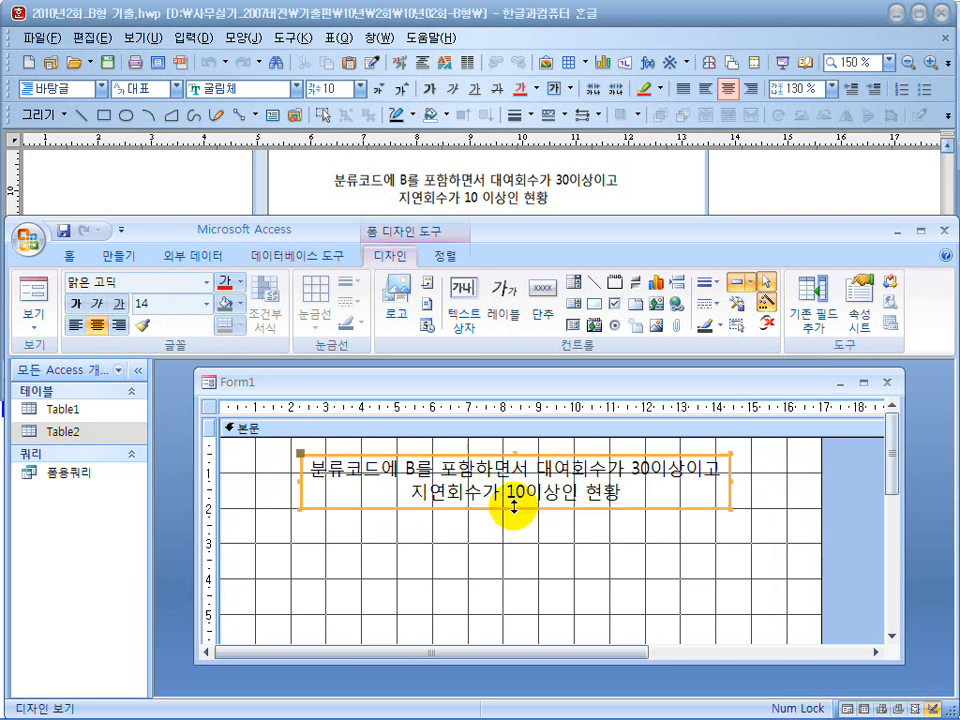
# Step: Draw a list box about 12 by 3 cm below the title, source it from 폼용쿼리, and include all available fields
pyautogui.click(578, 305)
pyautogui.moveTo(305, 518); pyautogui.dragTo(728, 620)
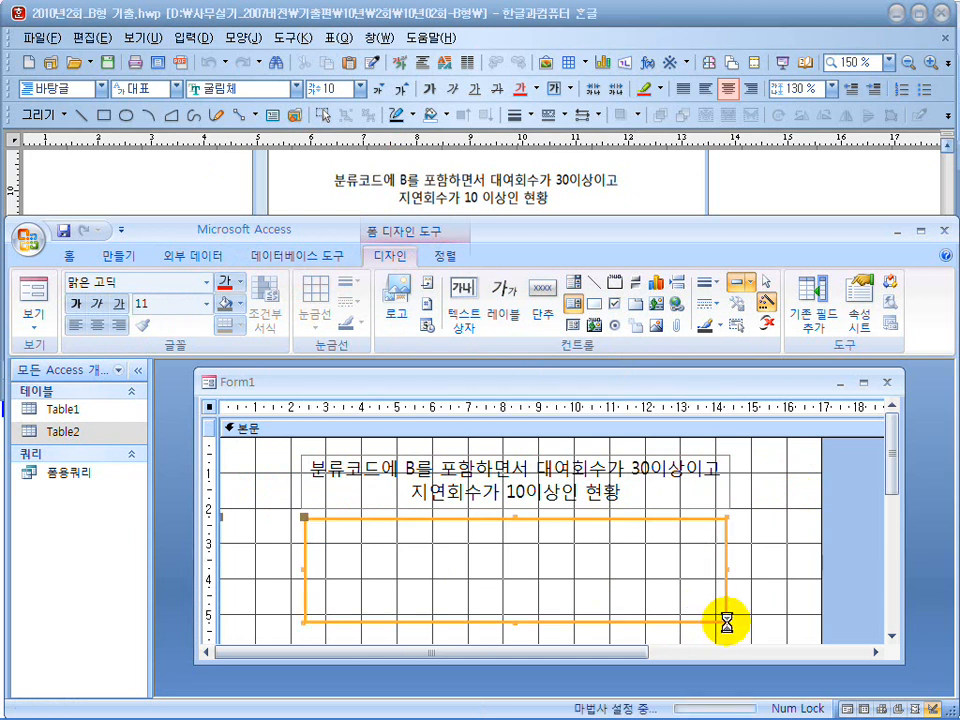
pyautogui.click(636, 553)
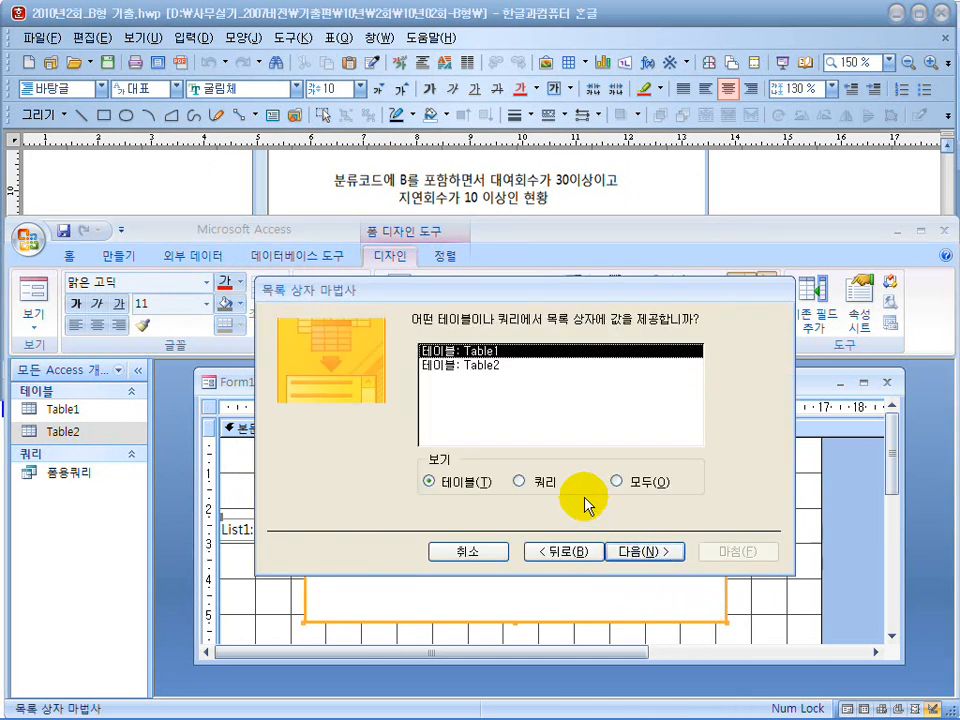
pyautogui.click(541, 481)
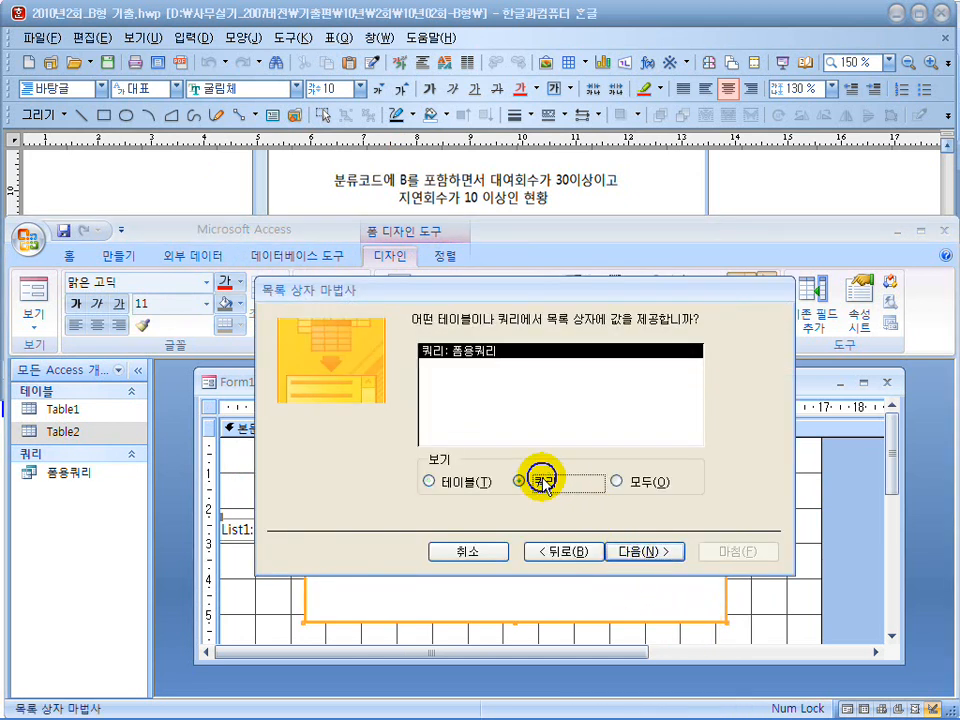
pyautogui.click(633, 551)
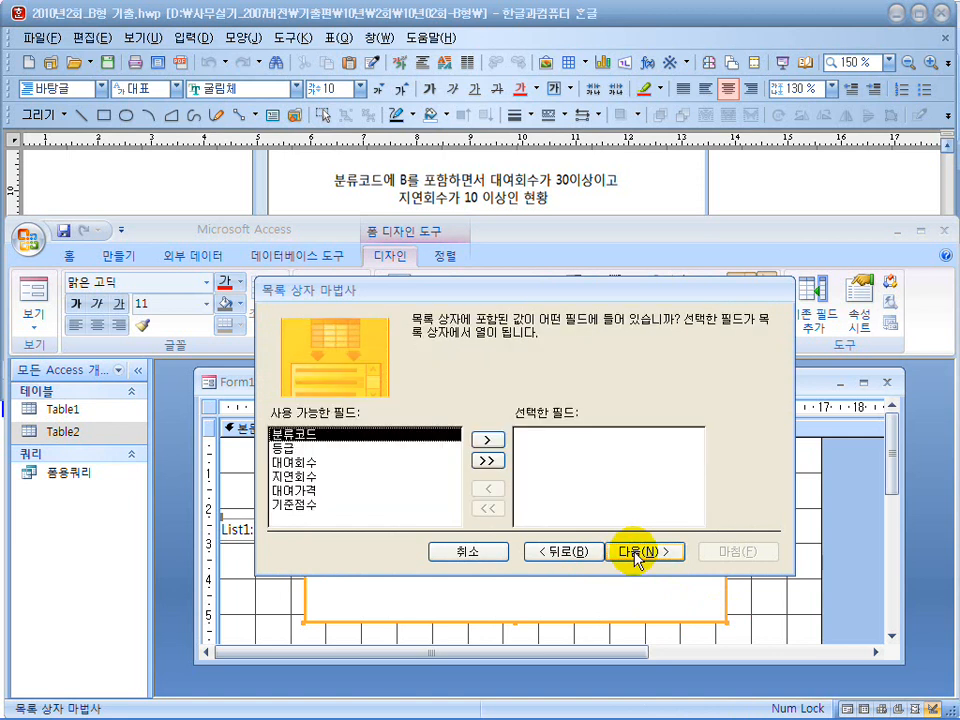
pyautogui.click(487, 462)
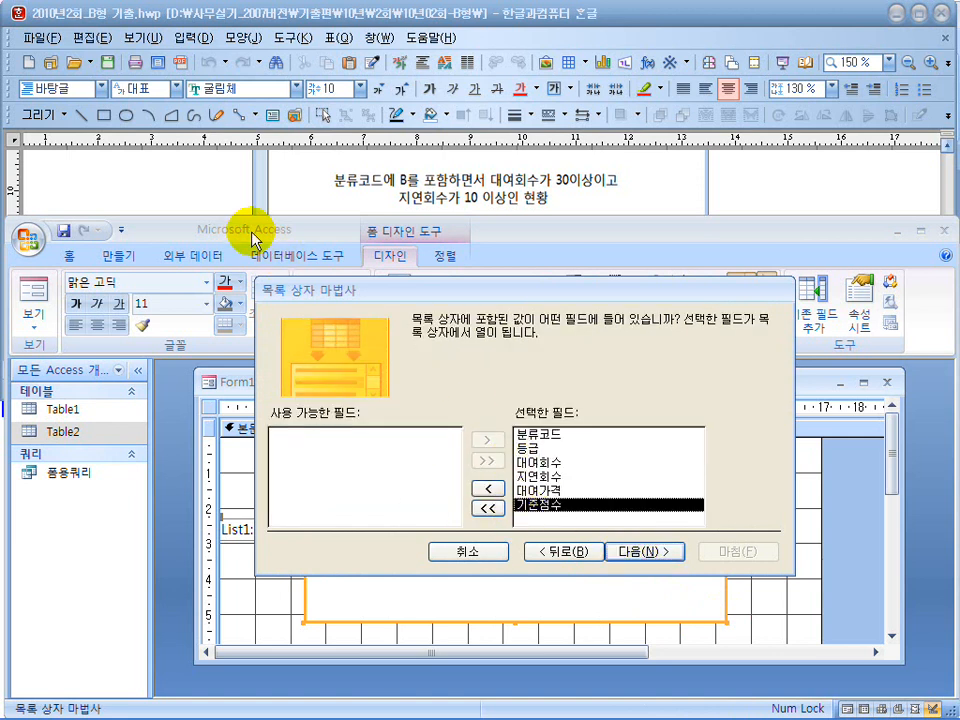
# Step: Compare the list columns with the exam layout in Hangul, then finish the list box wizard with 분류코드 as the value field and default column widths
pyautogui.click(220, 190)
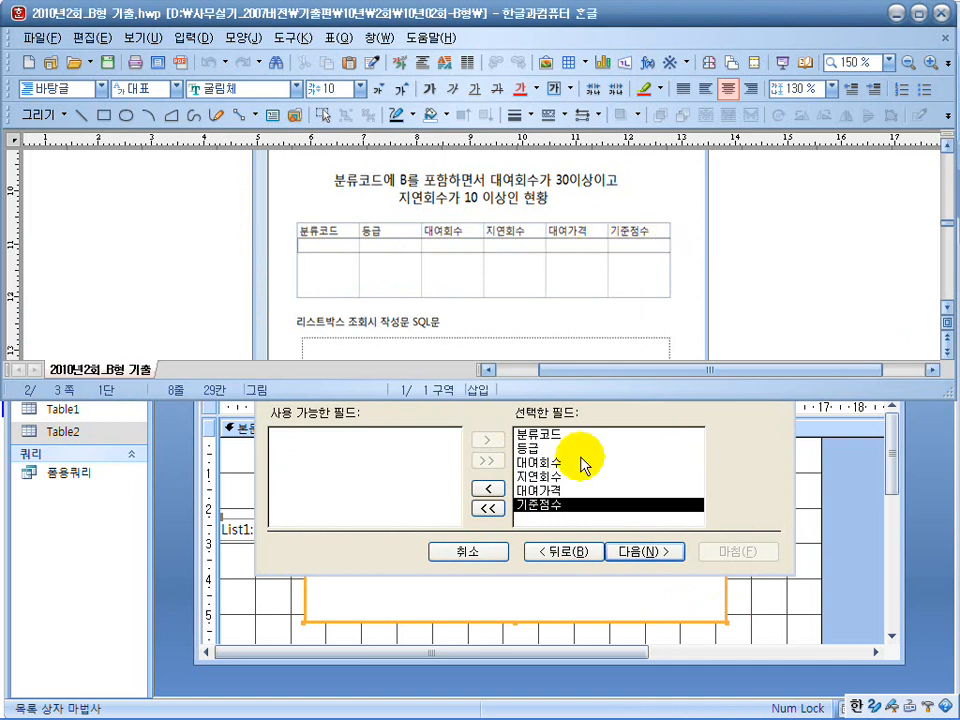
pyautogui.click(645, 555)
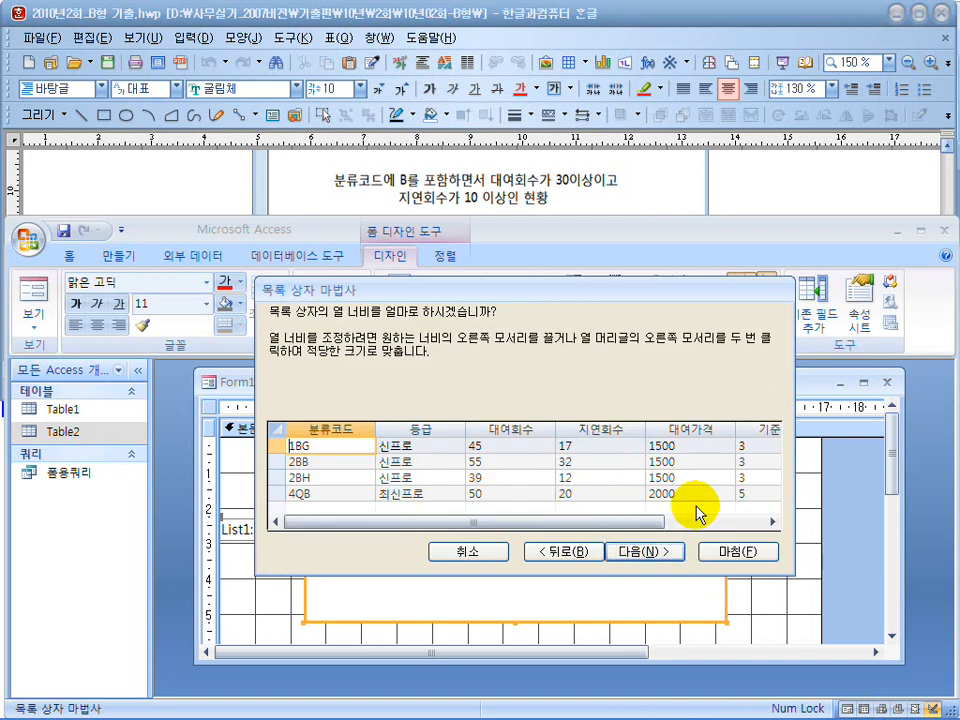
pyautogui.click(163, 165)
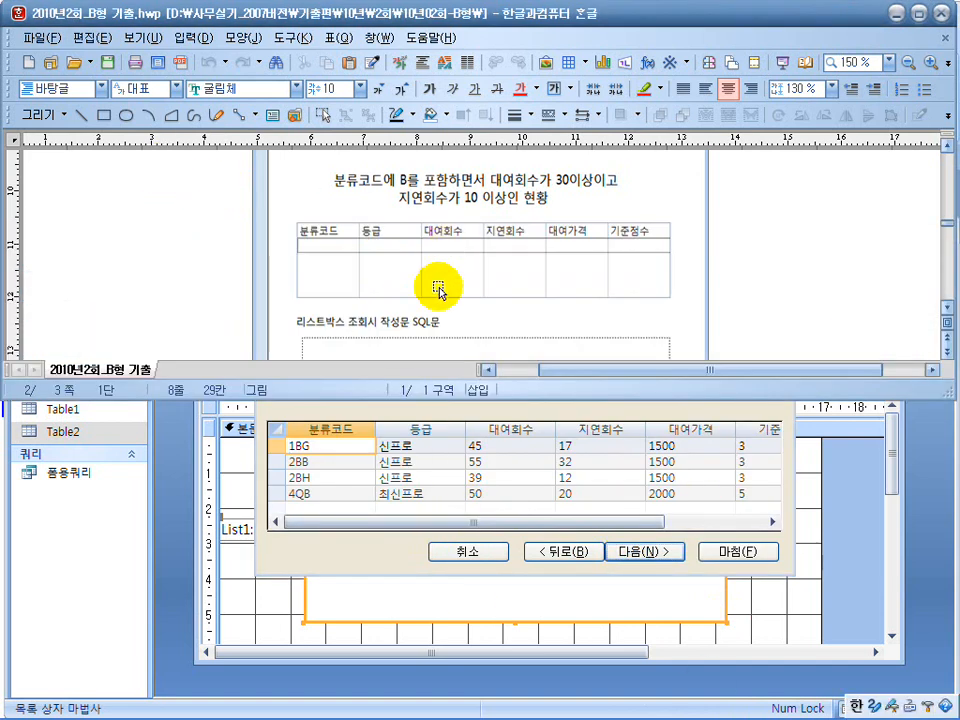
pyautogui.click(365, 570)
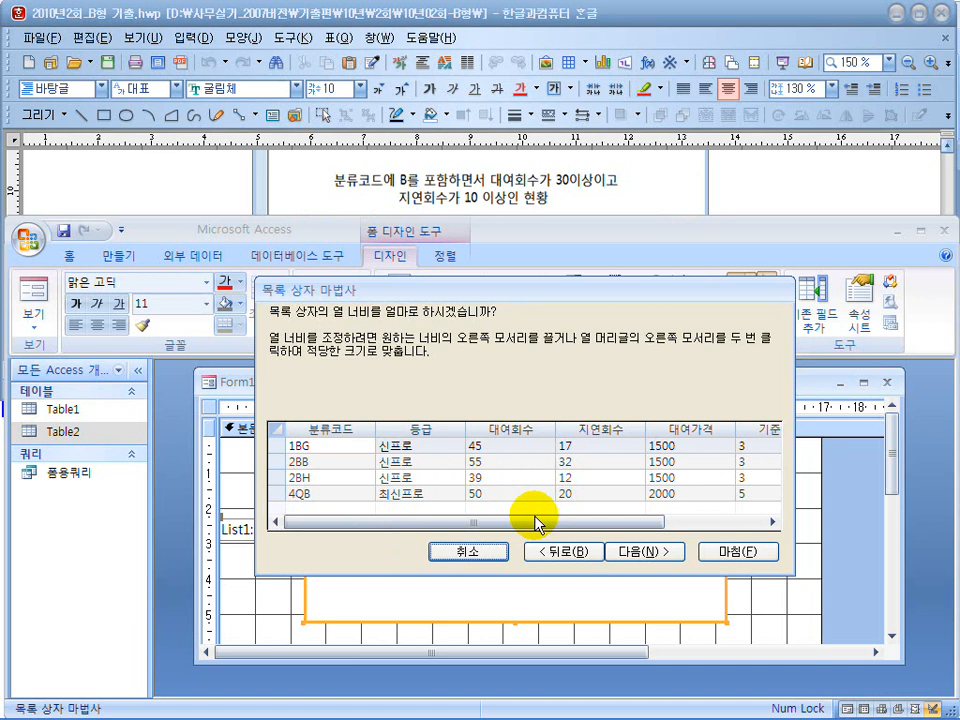
pyautogui.click(645, 552)
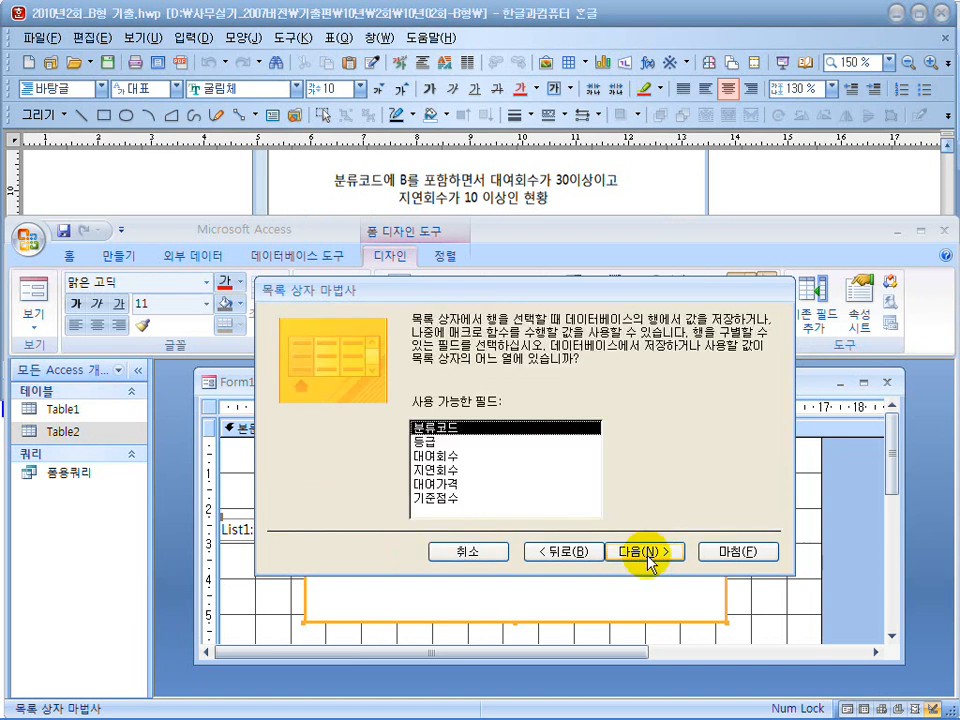
pyautogui.click(638, 556)
pyautogui.click(739, 550)
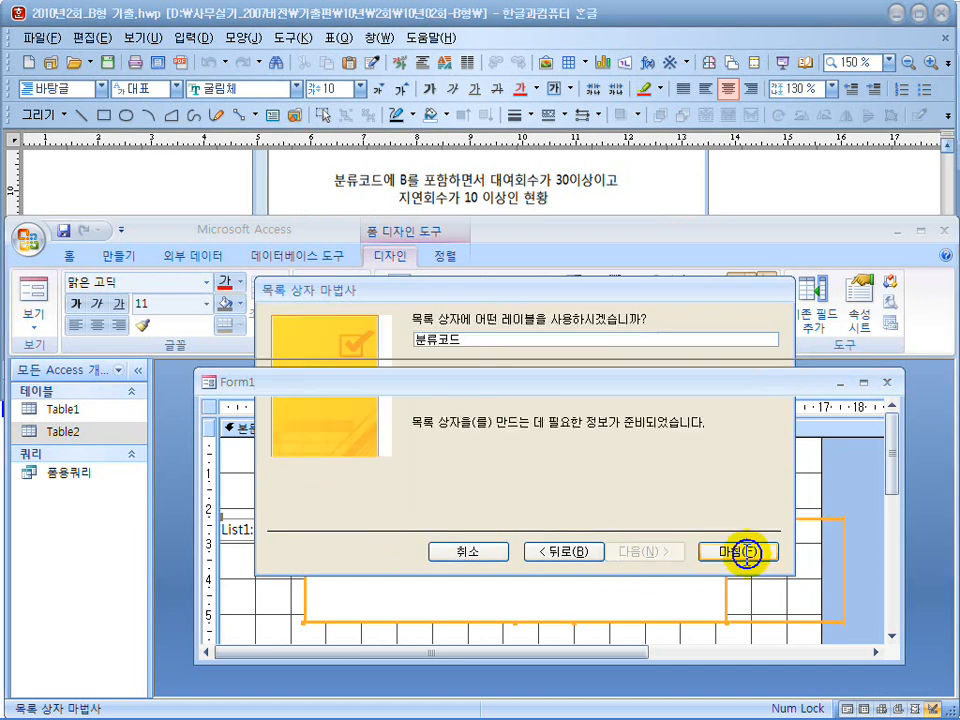
# Step: Delete the list box's attached 분류코드 label, preview the form, and return to design view
pyautogui.click(257, 532)
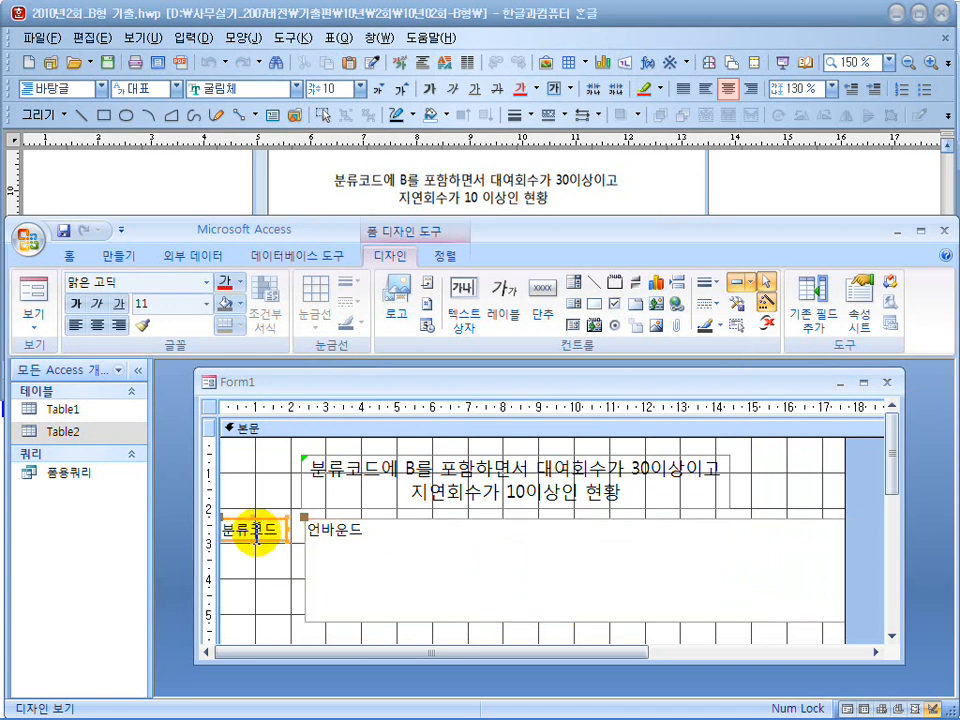
pyautogui.click(30, 287)
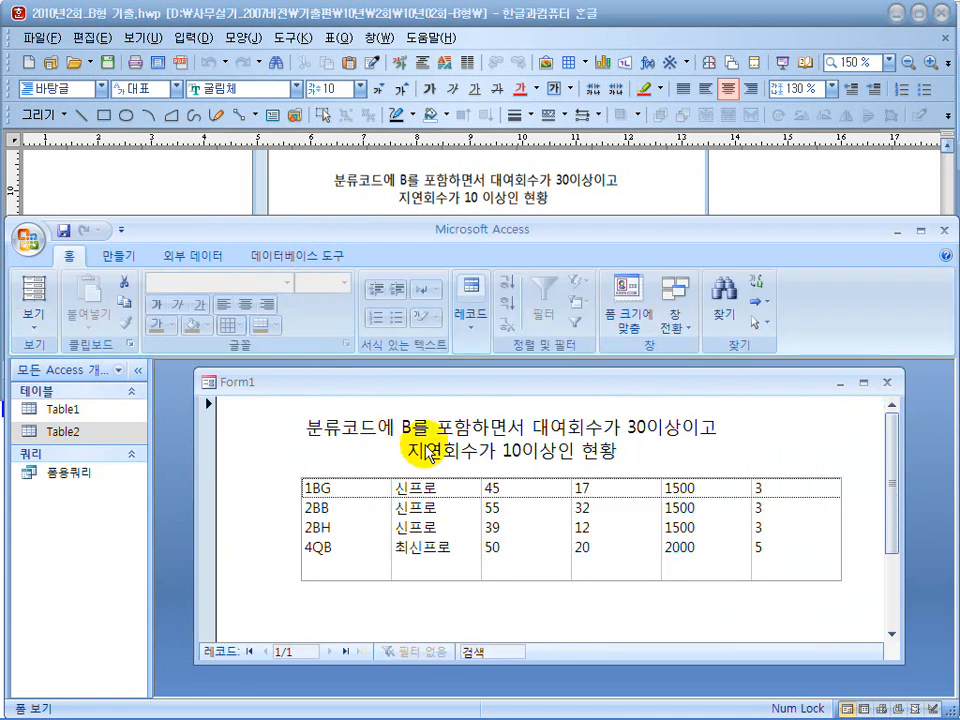
pyautogui.click(30, 320)
pyautogui.click(70, 568)
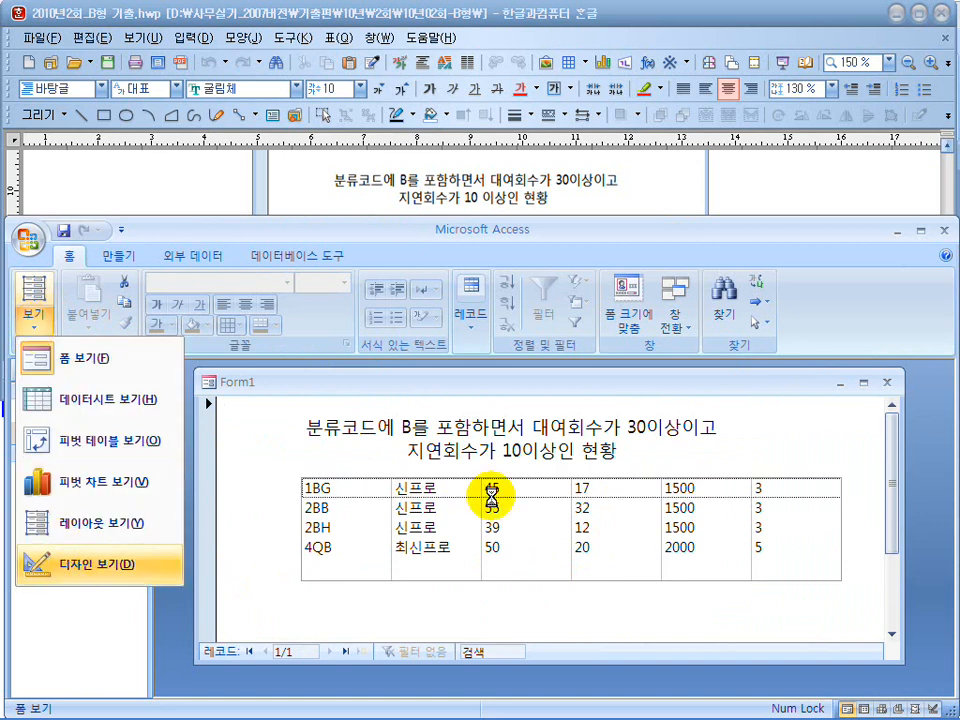
# Step: Narrow the list box to about 14 cm, move it left to sit under the title, and check it in form view
pyautogui.click(789, 566)
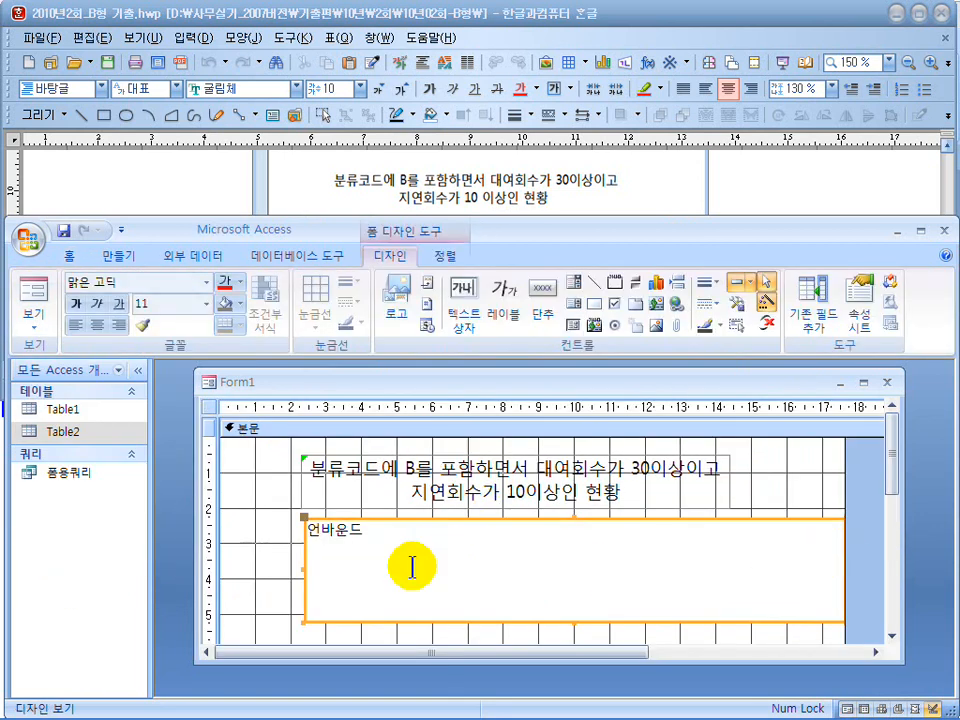
pyautogui.moveTo(301, 568); pyautogui.dragTo(357, 568)
pyautogui.moveTo(468, 520); pyautogui.dragTo(391, 523)
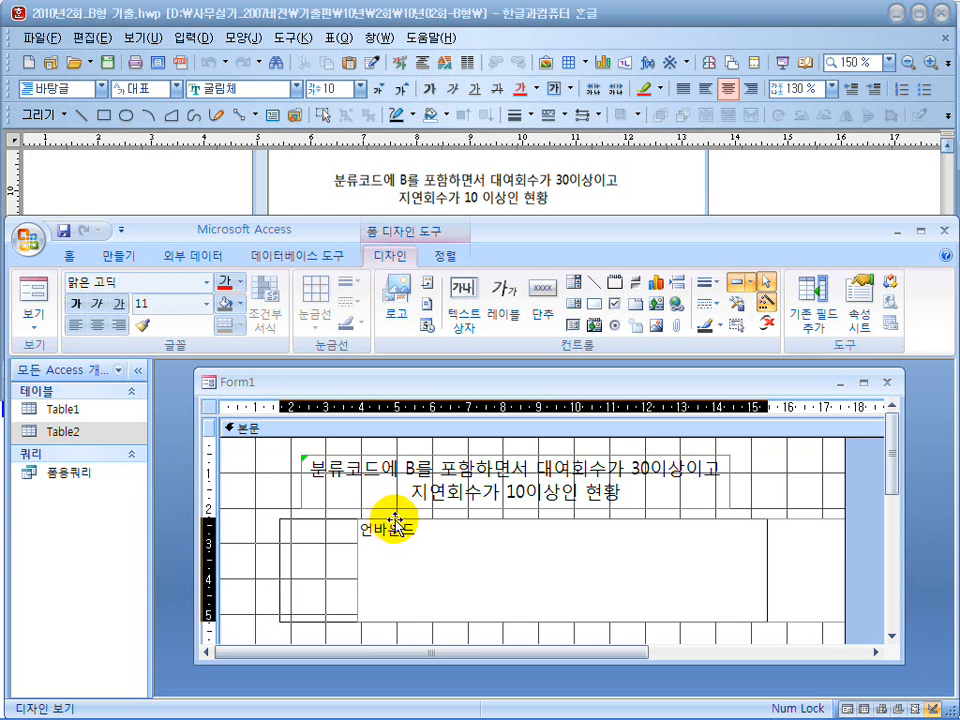
pyautogui.moveTo(401, 523); pyautogui.dragTo(398, 521)
pyautogui.click(36, 290)
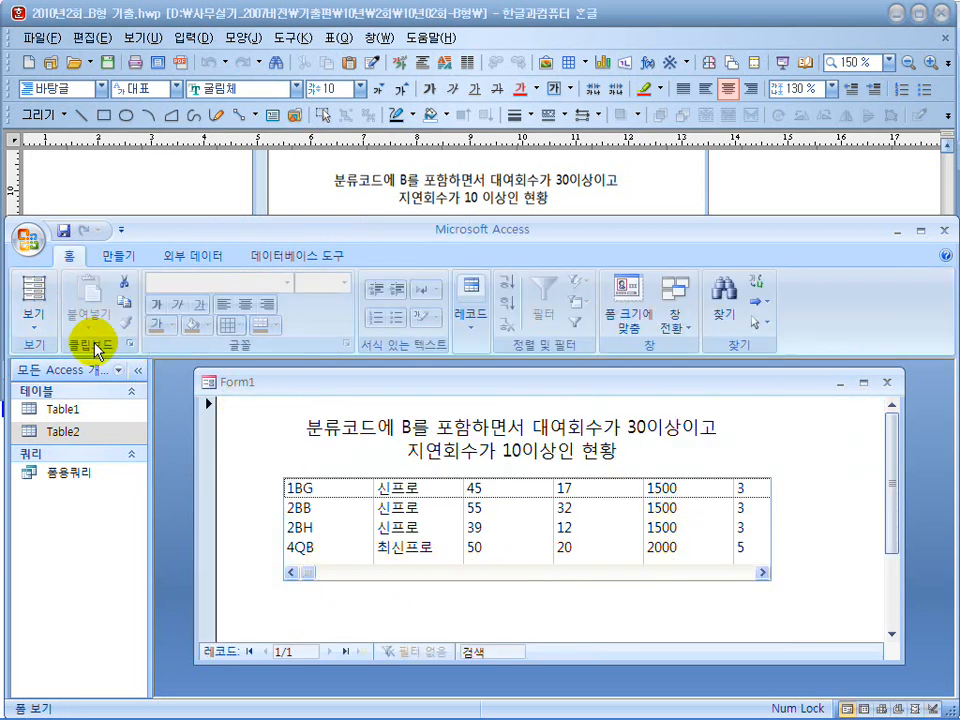
pyautogui.click(27, 325)
pyautogui.click(64, 563)
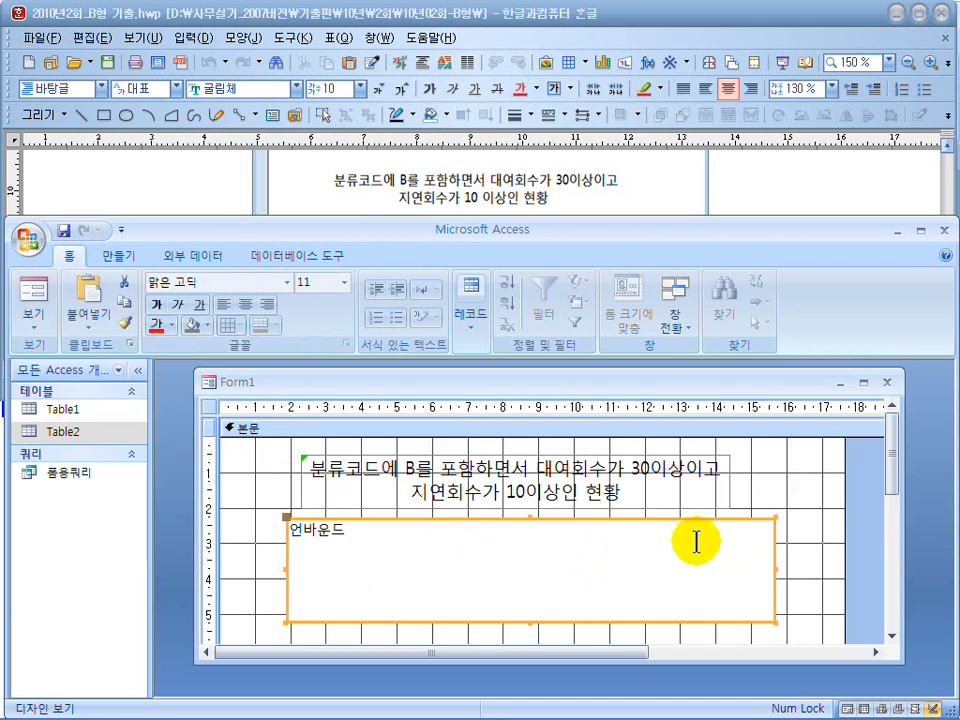
# Step: Widen the list box on both sides to about 15.2 cm, checking the column fit in form view along the way
pyautogui.moveTo(776, 568); pyautogui.dragTo(796, 567)
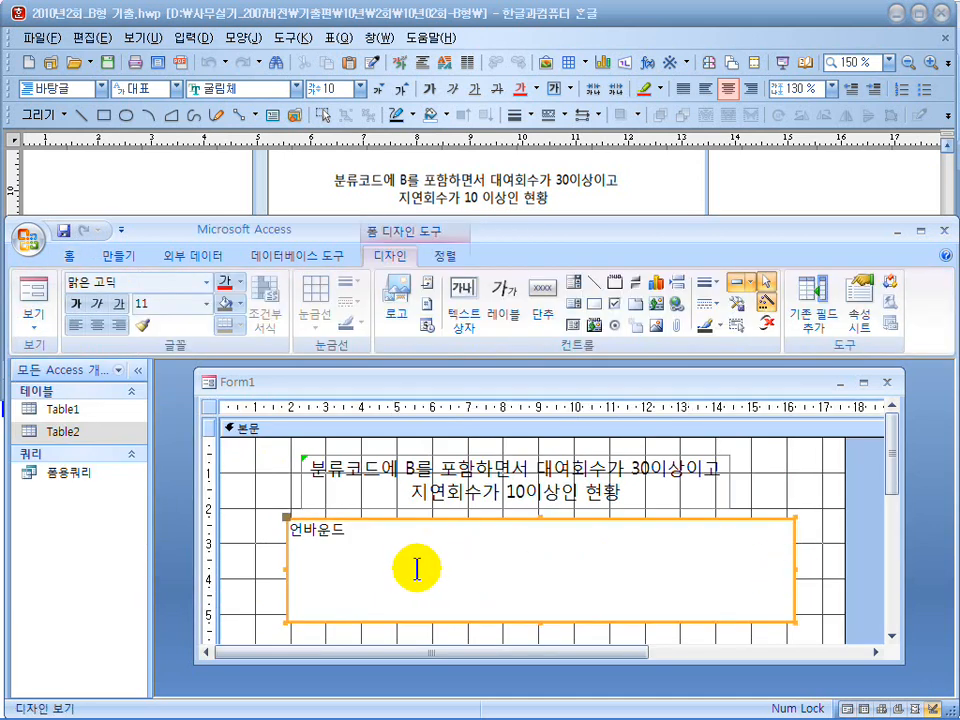
pyautogui.moveTo(285, 567); pyautogui.dragTo(274, 564)
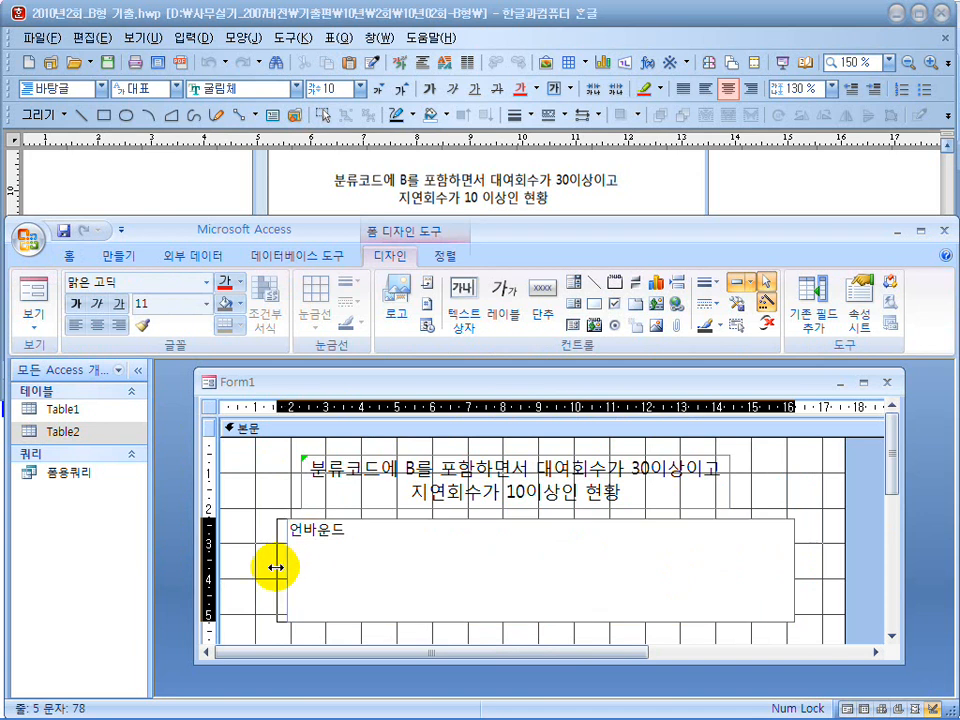
pyautogui.click(33, 292)
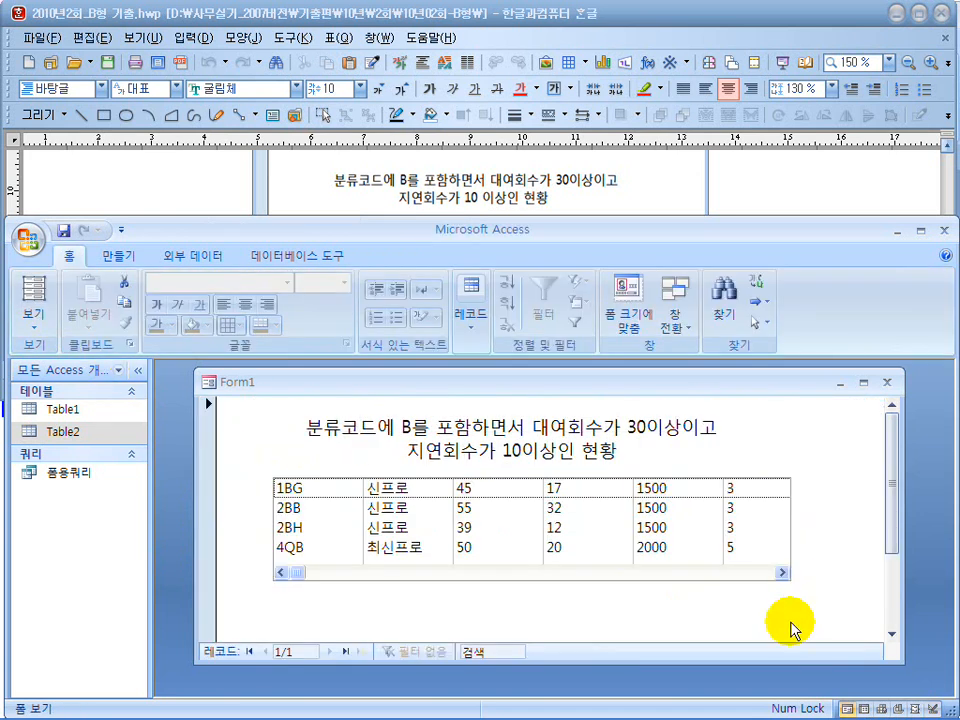
pyautogui.click(33, 320)
pyautogui.click(60, 564)
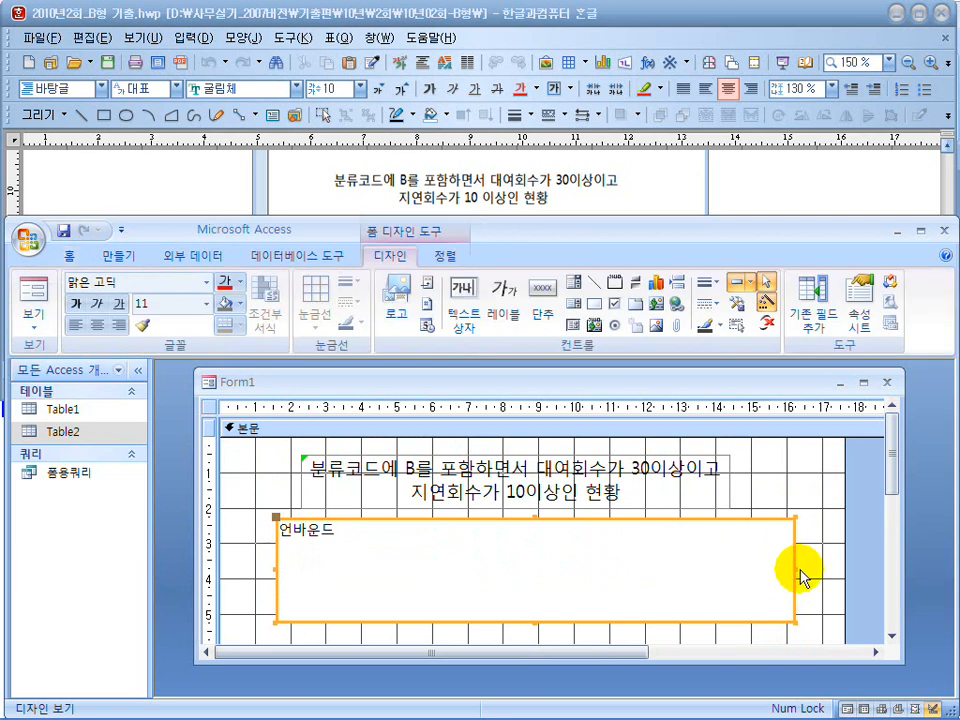
pyautogui.moveTo(795, 569); pyautogui.dragTo(805, 568)
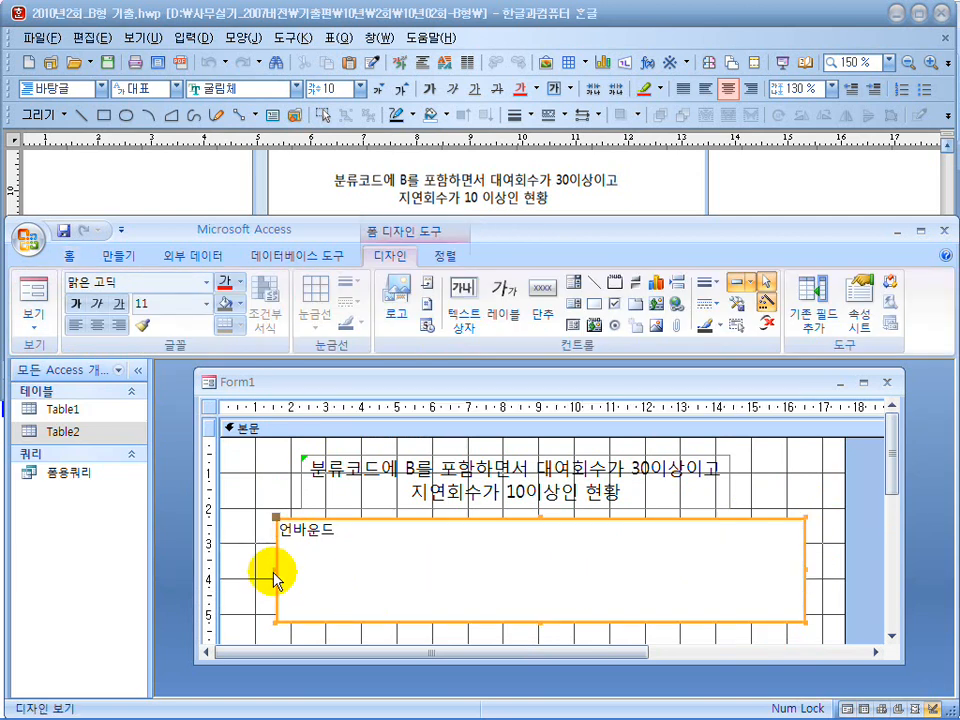
pyautogui.moveTo(275, 568); pyautogui.dragTo(264, 568)
# Step: Set the list box's 열 이름 property to 예 to show column headings, and preview the form
pyautogui.rightClick(404, 575)
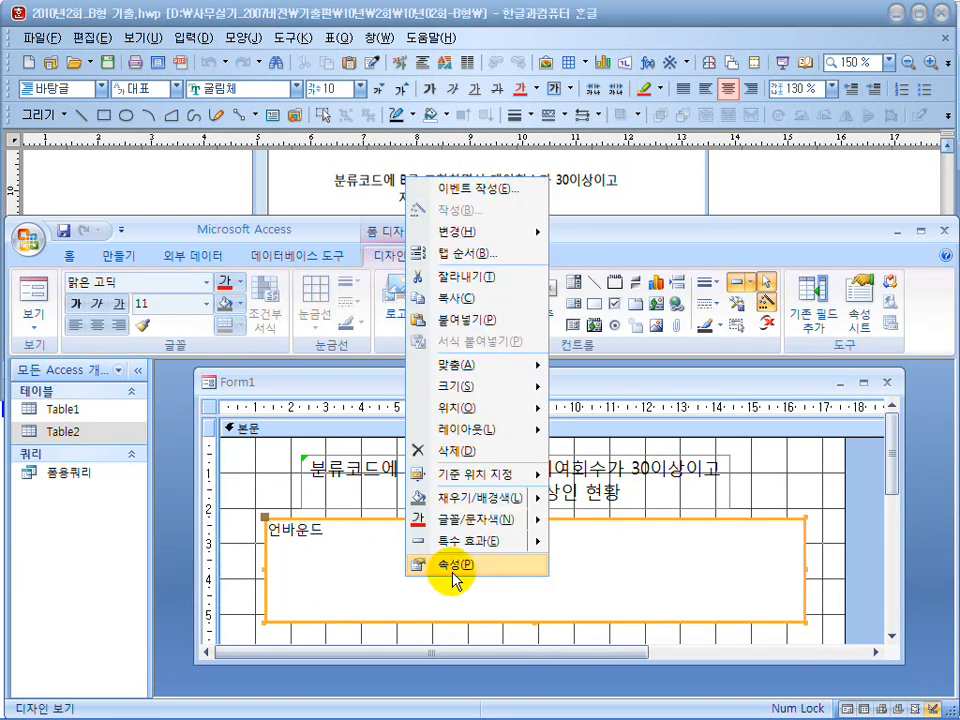
pyautogui.click(457, 566)
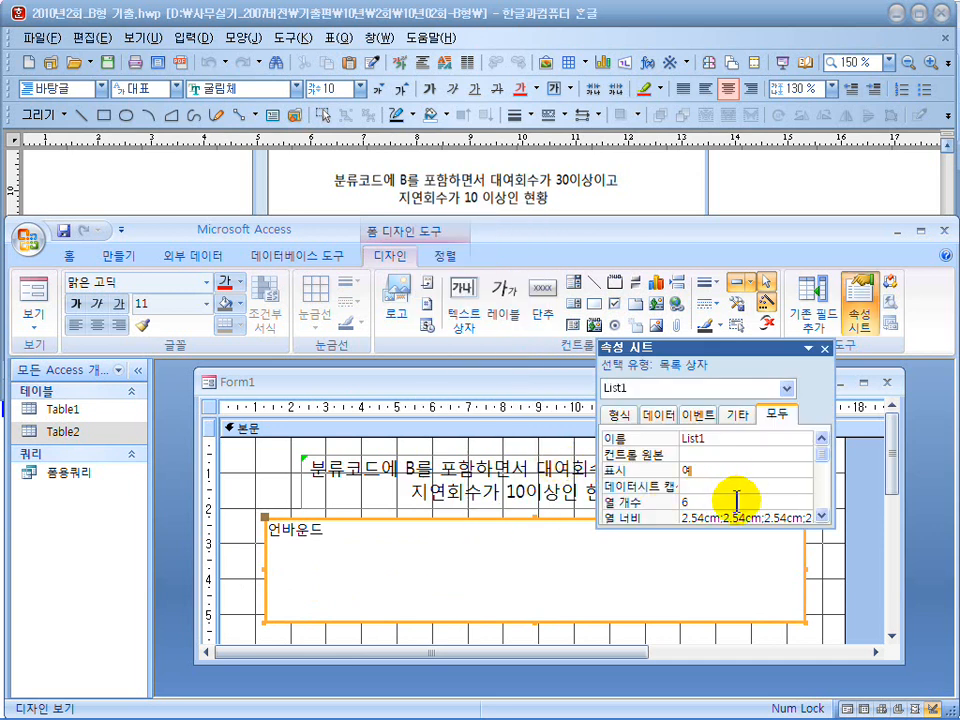
pyautogui.scroll(-1, 821, 512)
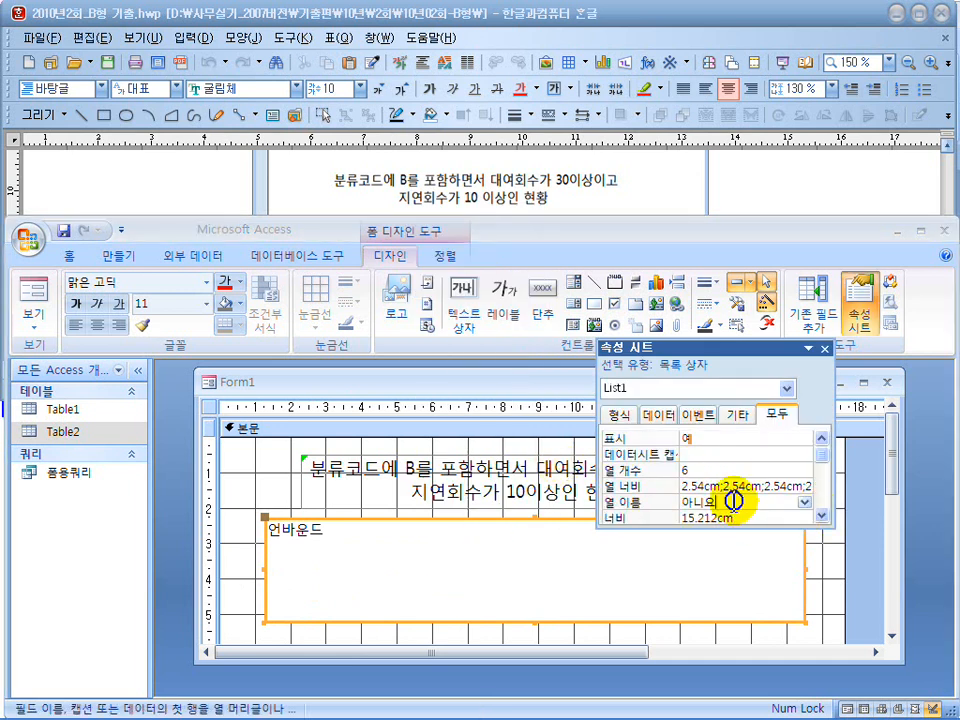
pyautogui.click(804, 502)
pyautogui.click(771, 516)
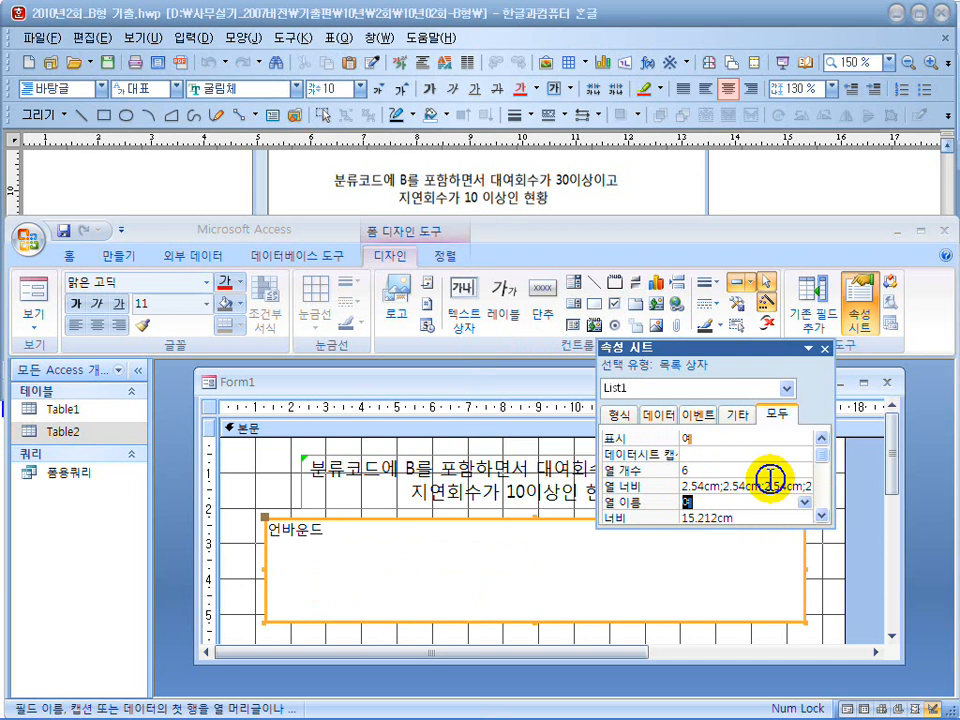
pyautogui.click(823, 349)
pyautogui.click(34, 292)
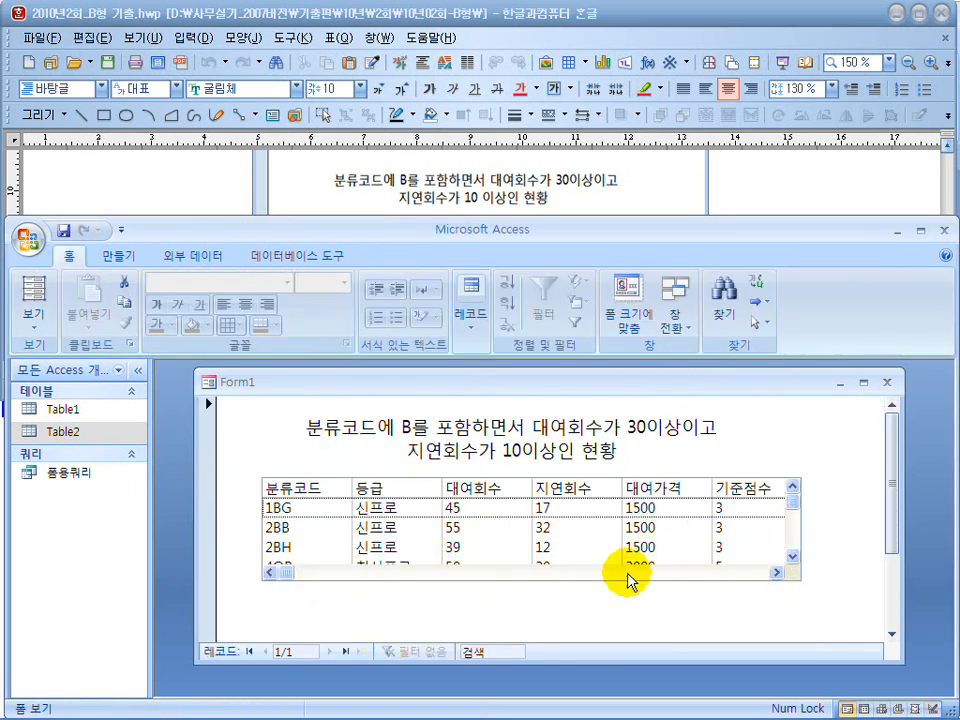
# Step: Enlarge the list box in design view to about 16 cm wide and 4 cm tall, and preview the form
pyautogui.click(34, 324)
pyautogui.click(138, 556)
pyautogui.moveTo(812, 573)
pyautogui.mouseDown()
pyautogui.moveTo(806, 567)
pyautogui.moveTo(828, 567)
pyautogui.mouseUp()
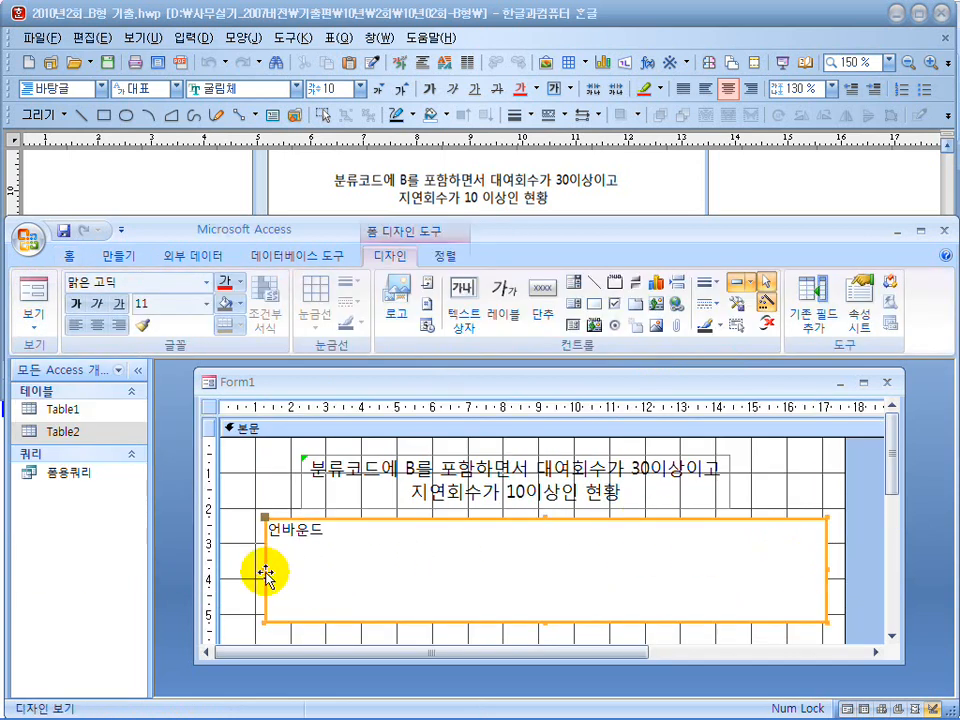
pyautogui.moveTo(266, 568); pyautogui.dragTo(254, 568)
pyautogui.scroll(-1, 350, 568)
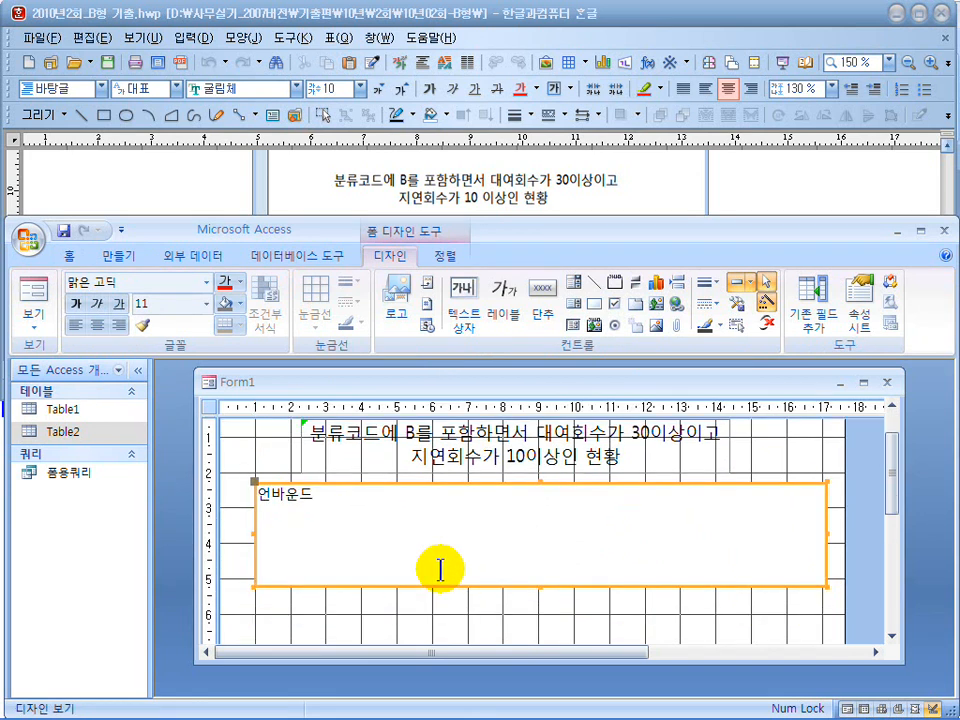
pyautogui.moveTo(544, 585); pyautogui.dragTo(542, 625)
pyautogui.click(50, 303)
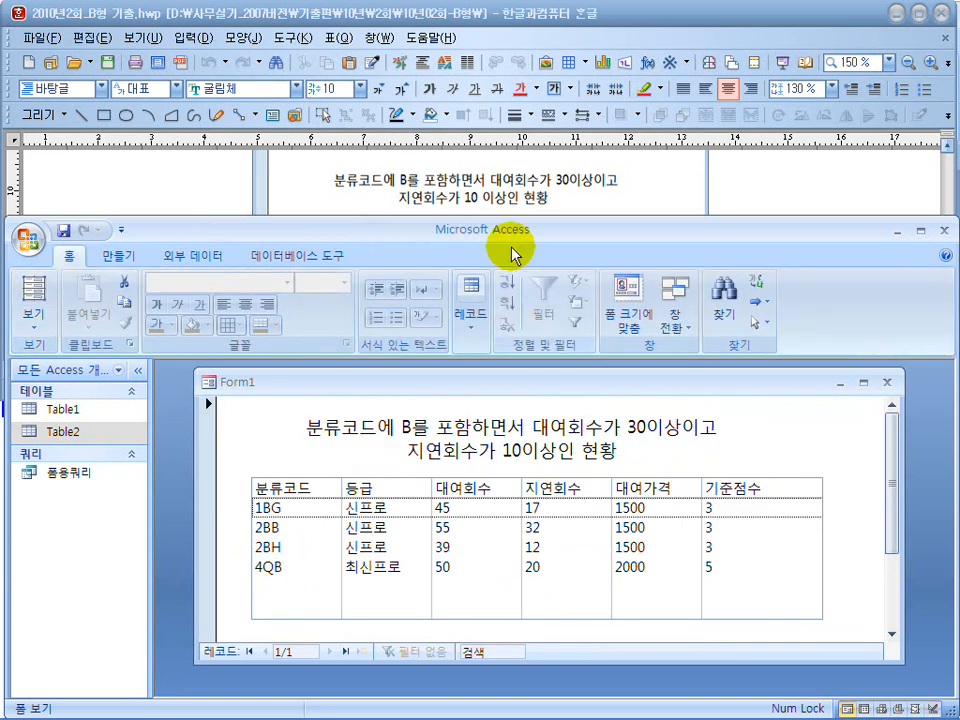
# Step: Check the required layout beneath the list box in the 한글 exam document, and return to Access with its window maximized
pyautogui.moveTo(509, 228); pyautogui.dragTo(519, 263)
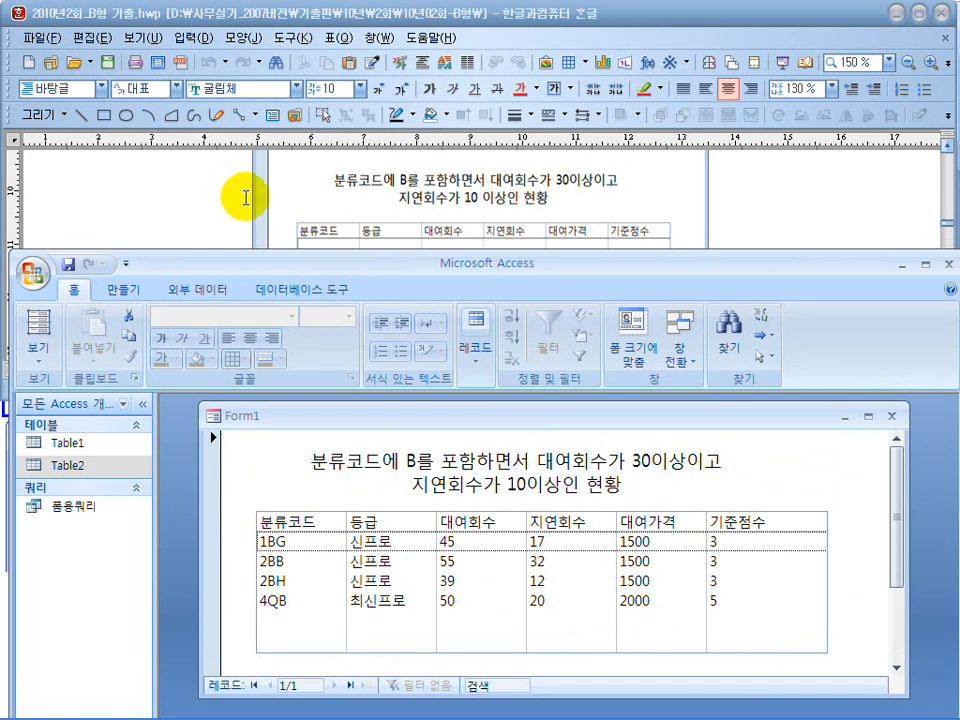
pyautogui.click(274, 238)
pyautogui.scroll(-2, 381, 285)
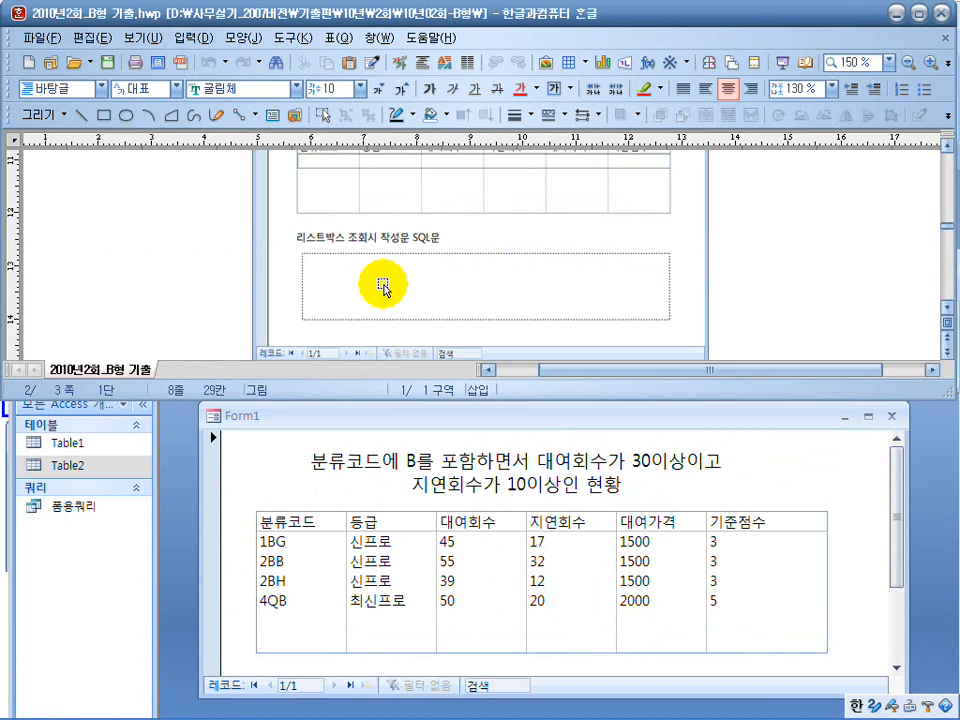
pyautogui.click(533, 487)
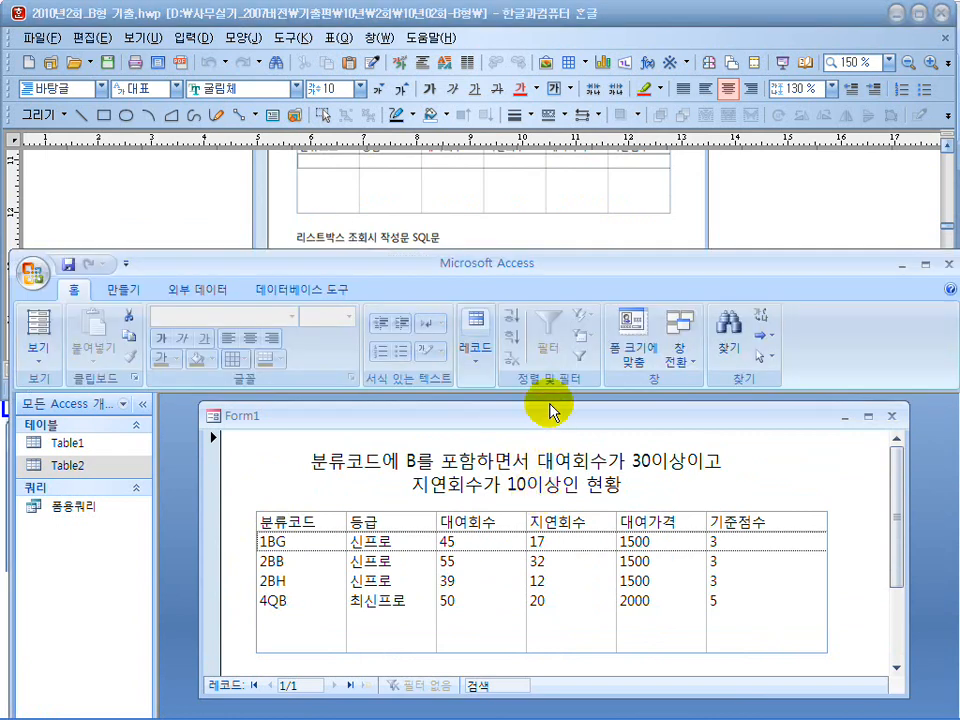
pyautogui.doubleClick(570, 266)
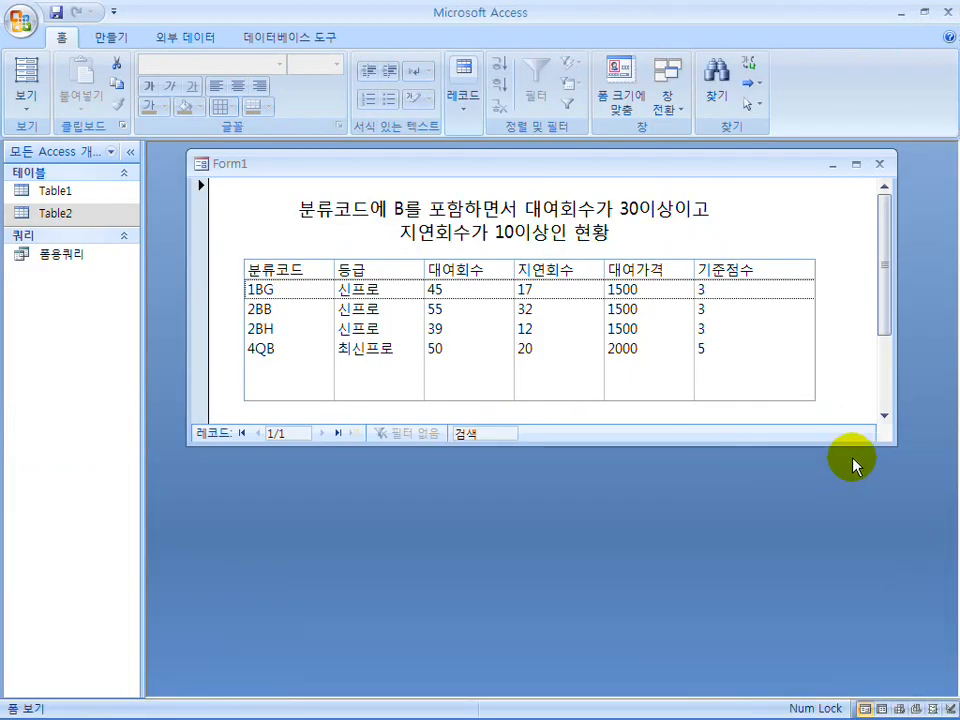
# Step: Make the form window taller and add a label reading 리스트박스 조회시 작성문 SQL문 beneath the list box in design view
pyautogui.moveTo(883, 440); pyautogui.dragTo(890, 576)
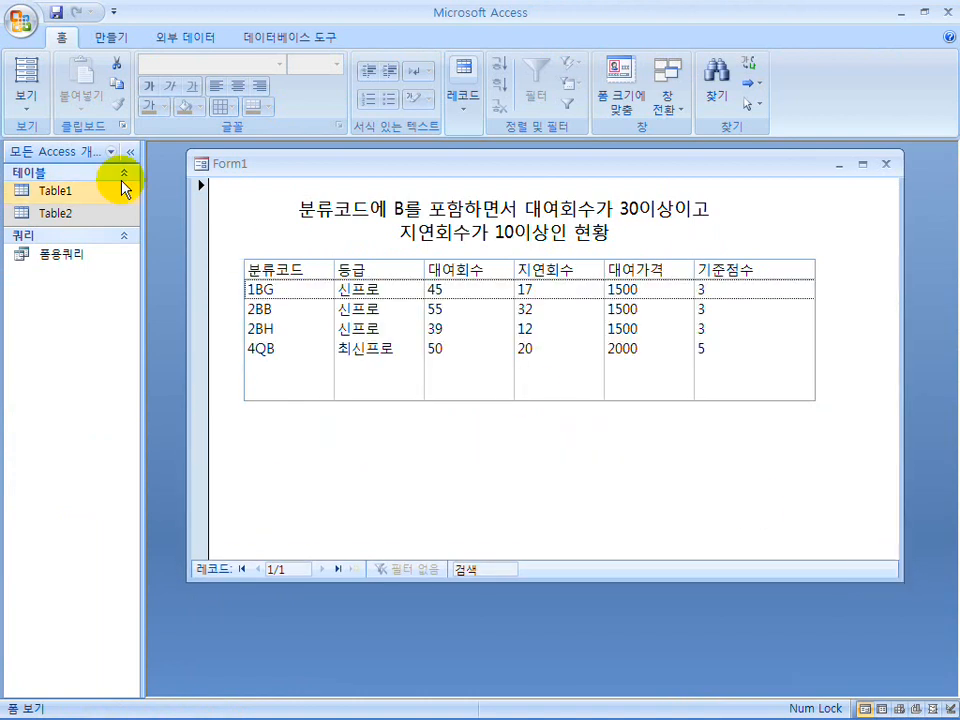
pyautogui.click(35, 100)
pyautogui.click(54, 343)
pyautogui.click(500, 100)
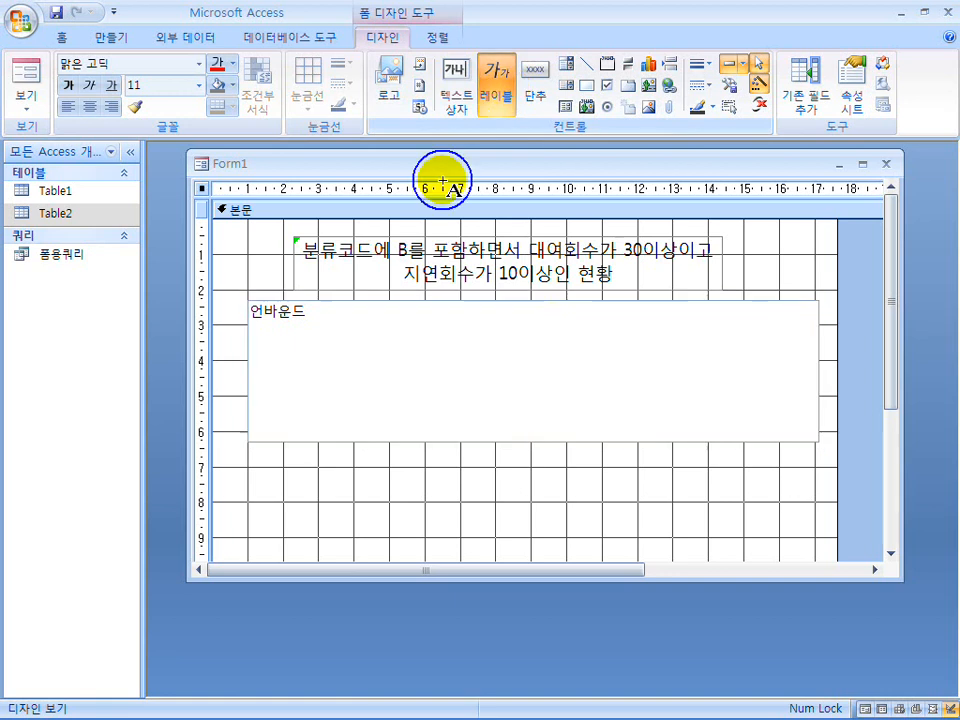
pyautogui.click(269, 468)
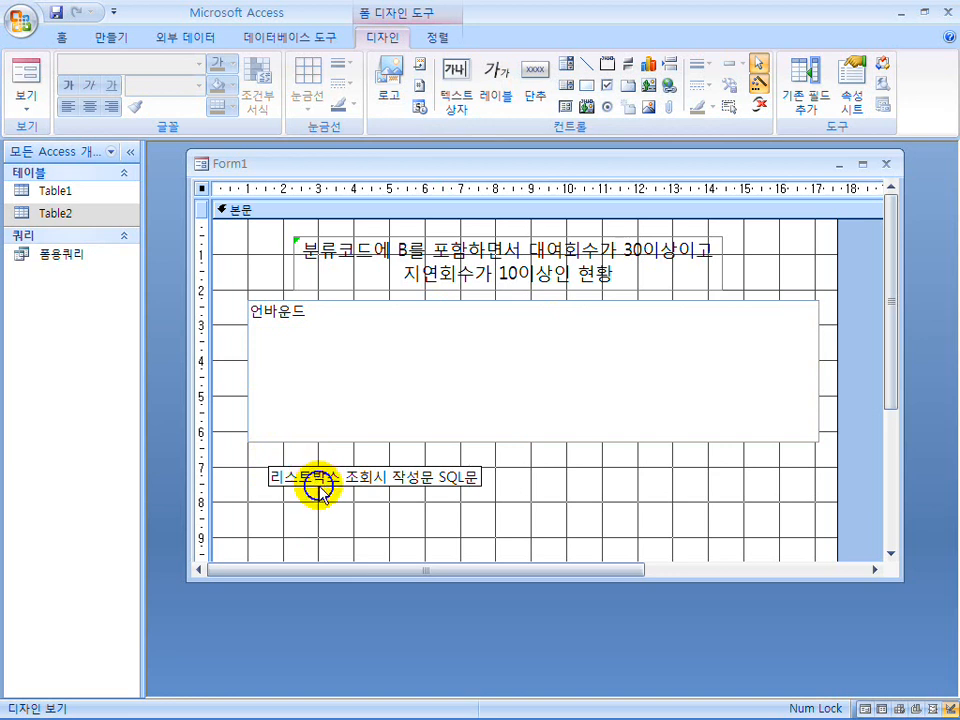
pyautogui.moveTo(313, 488); pyautogui.dragTo(305, 478)
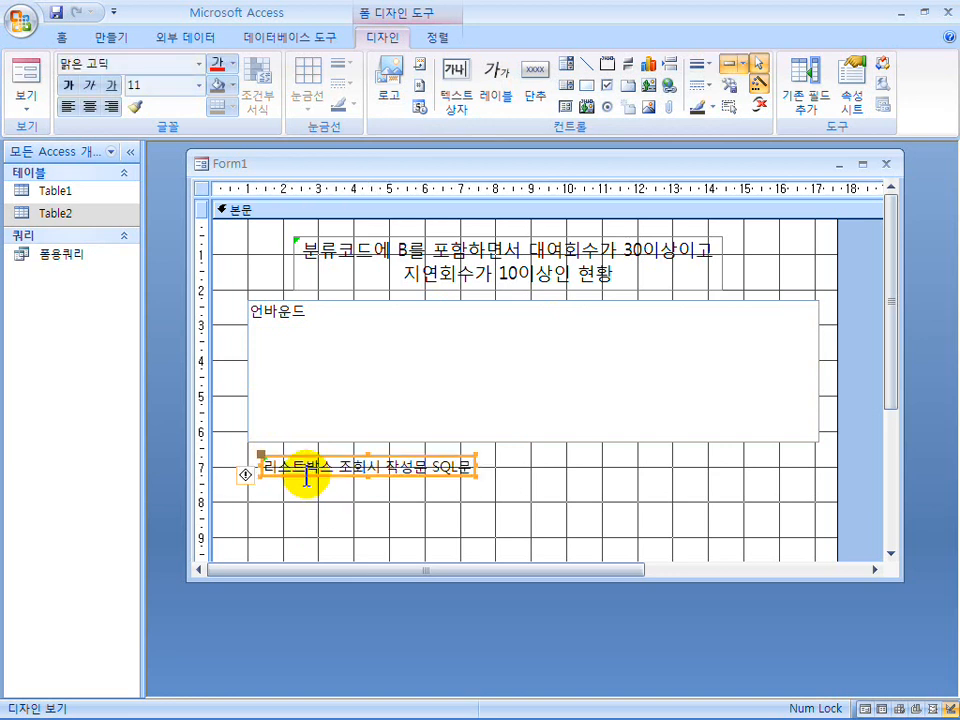
# Step: Open 폼용쿼리 in SQL view, copy its entire SQL statement, and close the query
pyautogui.doubleClick(79, 258)
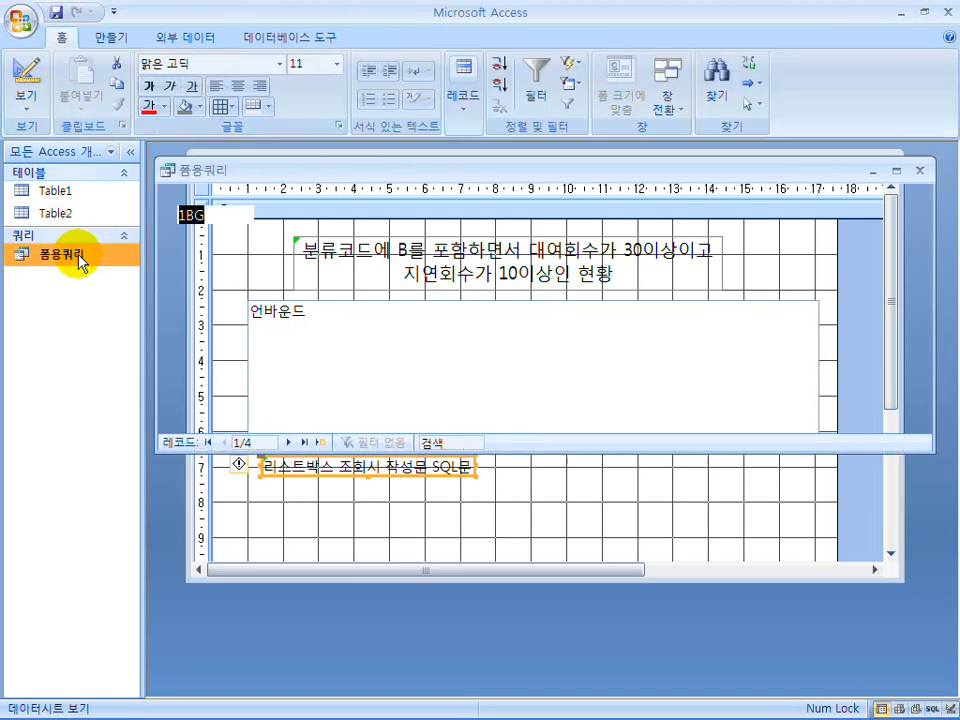
pyautogui.rightClick(328, 171)
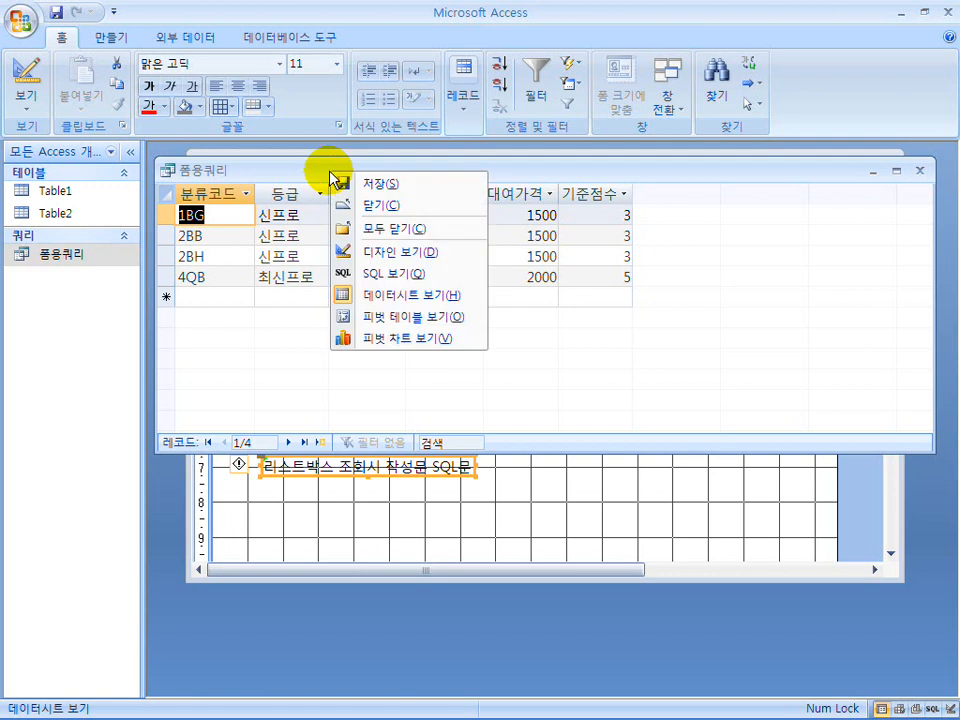
pyautogui.click(375, 274)
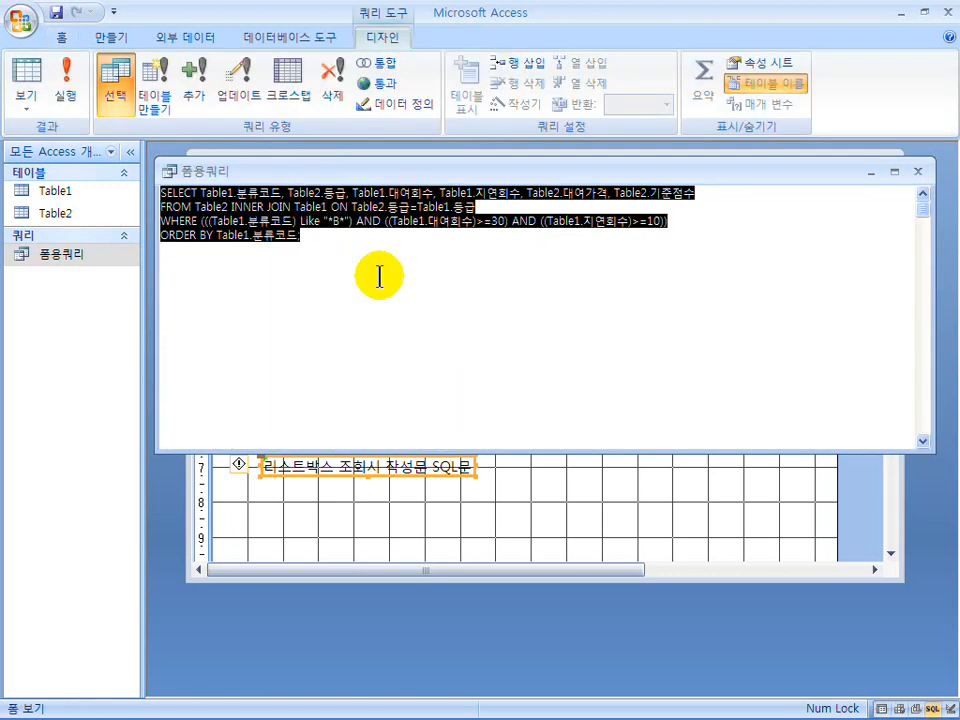
pyautogui.rightClick(259, 207)
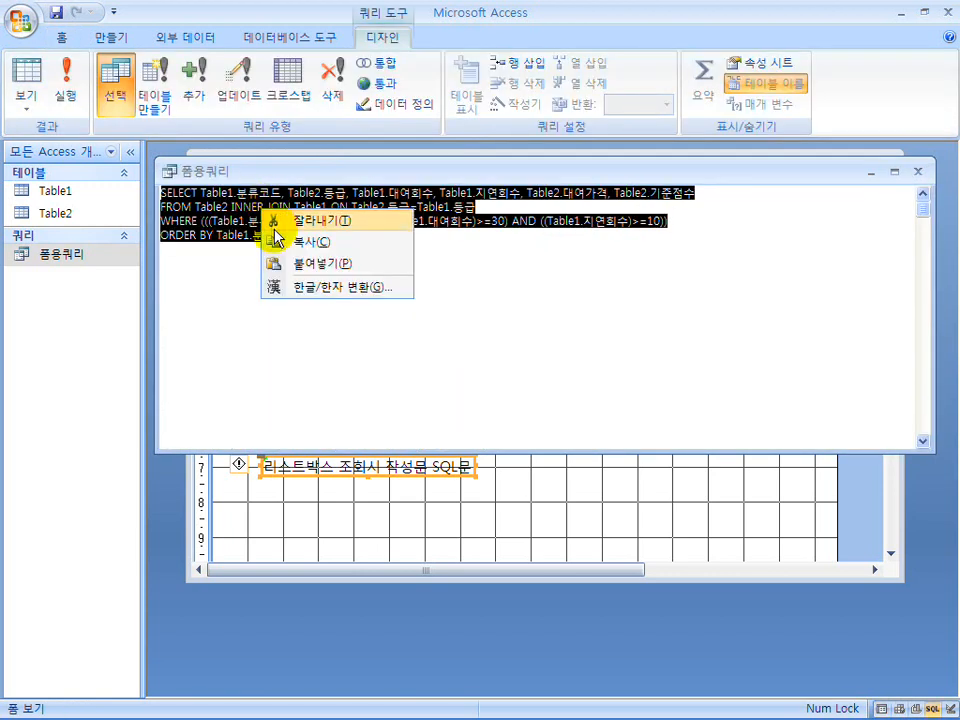
pyautogui.click(285, 241)
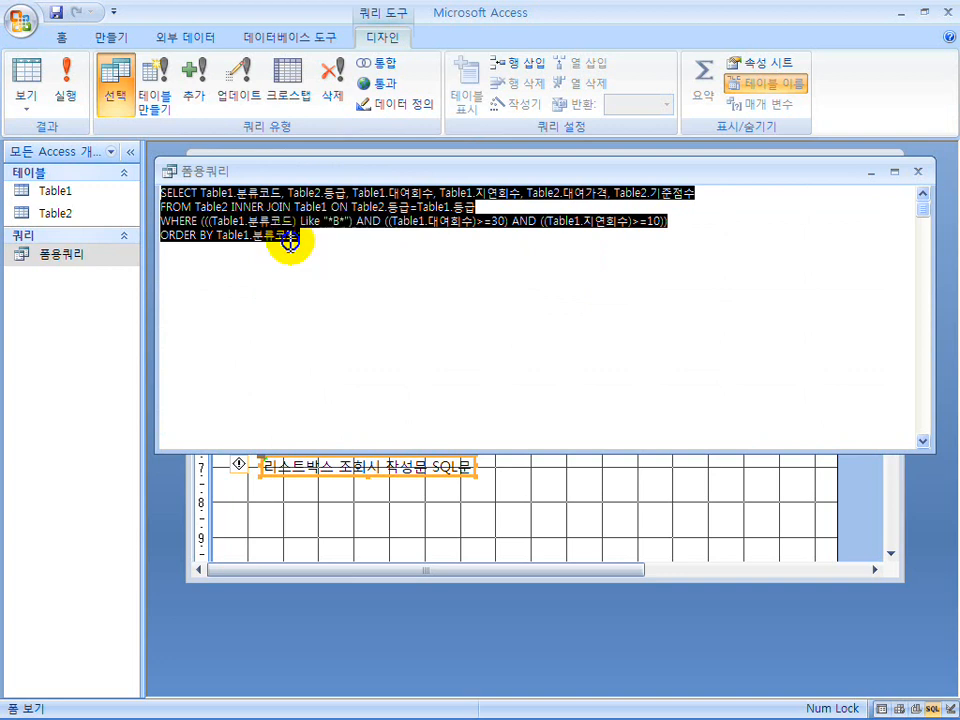
pyautogui.click(921, 173)
# Step: Make the form window taller, paste the copied SQL statement into the 본문 section as a label, and place it under the SQL문 caption
pyautogui.moveTo(894, 578); pyautogui.dragTo(904, 687)
pyautogui.click(664, 553)
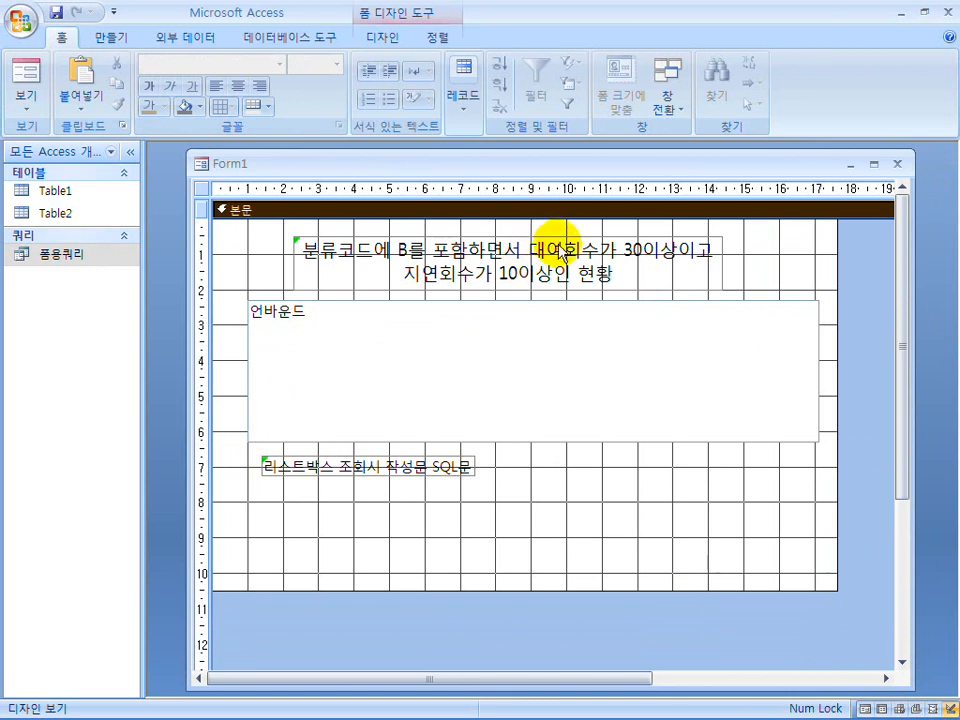
pyautogui.write('SELECT Table1.분류코드, Table2.등급, Table1.대여회수, Table1.지연회수, Table2.대여가격, Table2.기준점수 FROM Table2 INNER JOIN Table1 ON Table2.분류코드 = Table1.분류코드 WHERE (((Table1.분류코드) Like "*B*") AND ((Table1.대여회수)>=30) AND ((Table1.지연회수)>=10)) ORDER BY Table1.분류코드;')
pyautogui.moveTo(533, 300); pyautogui.dragTo(541, 563)
pyautogui.moveTo(222, 524); pyautogui.dragTo(250, 525)
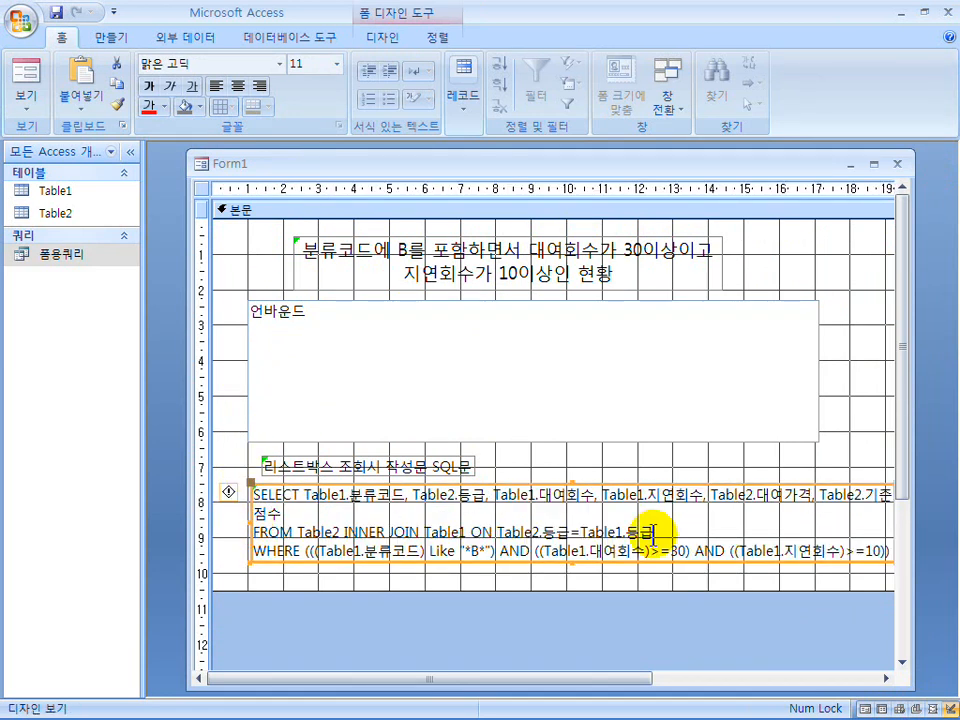
# Step: Fit the SQL label to the list box's width and about 3.4 cm height, adjusting the 본문 section's height to about 11.3 cm
pyautogui.moveTo(250, 522); pyautogui.dragTo(495, 524)
pyautogui.moveTo(550, 565); pyautogui.dragTo(317, 565)
pyautogui.moveTo(645, 522); pyautogui.dragTo(818, 518)
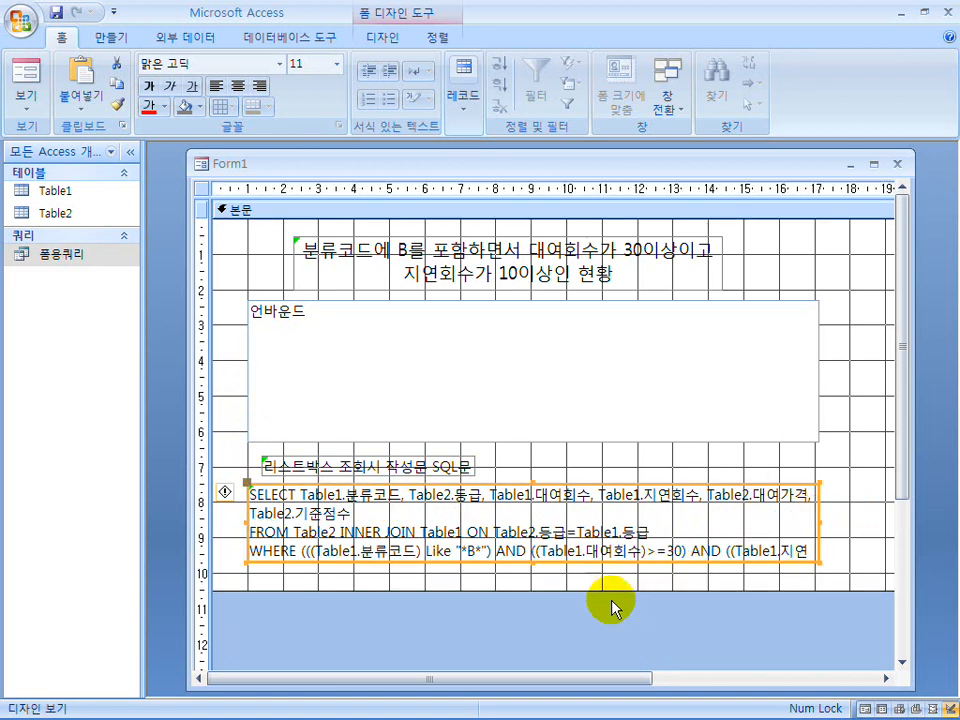
pyautogui.moveTo(611, 590); pyautogui.dragTo(613, 664)
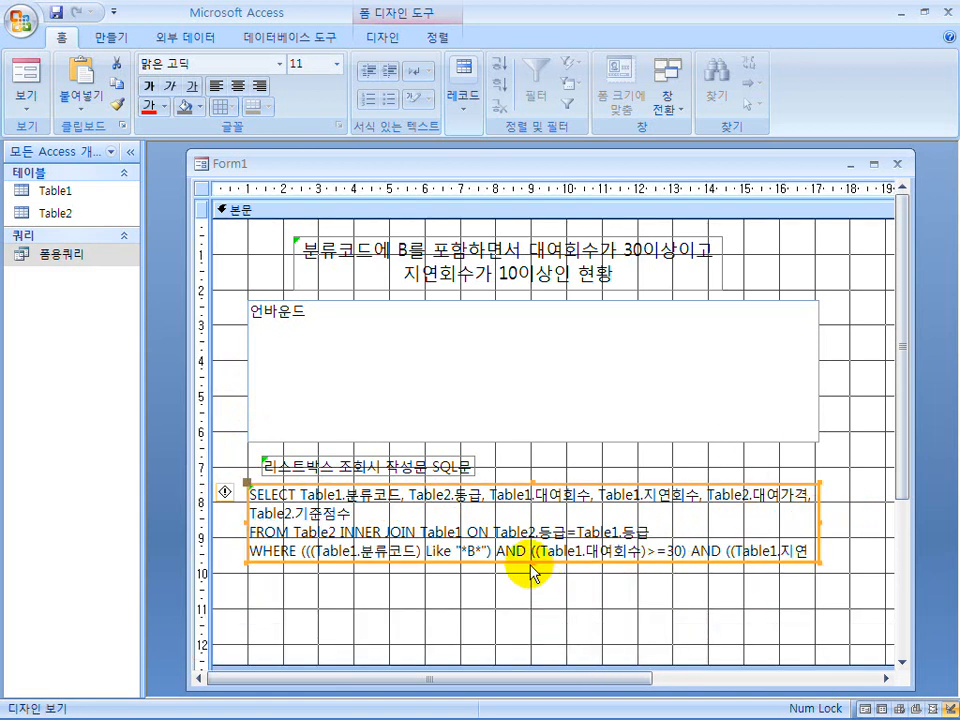
pyautogui.moveTo(530, 562); pyautogui.dragTo(553, 606)
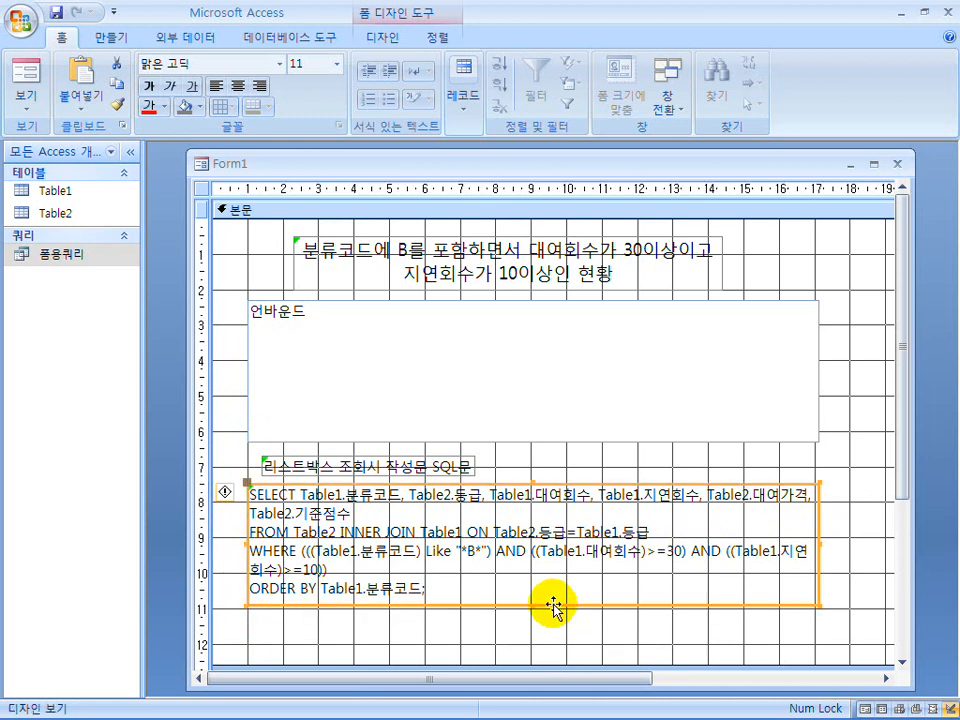
pyautogui.moveTo(547, 666); pyautogui.dragTo(553, 612)
# Step: Pull in the right edges of the list box and SQL label equally, and reduce the form's width to about 17 cm
pyautogui.moveTo(627, 683); pyautogui.dragTo(765, 664)
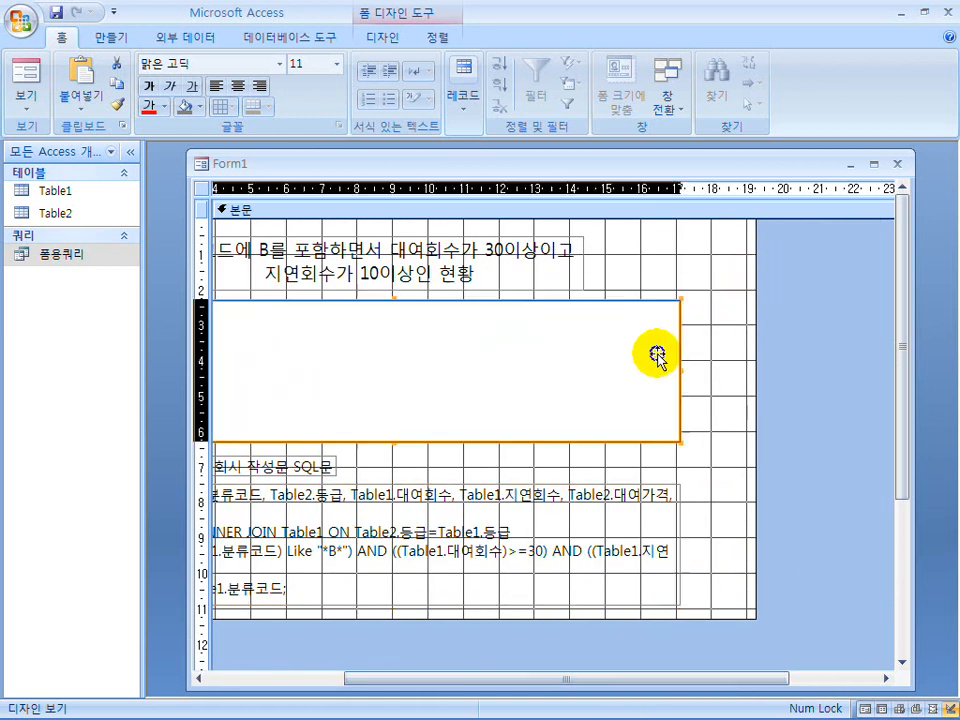
pyautogui.click(682, 382)
pyautogui.moveTo(680, 378); pyautogui.dragTo(649, 370)
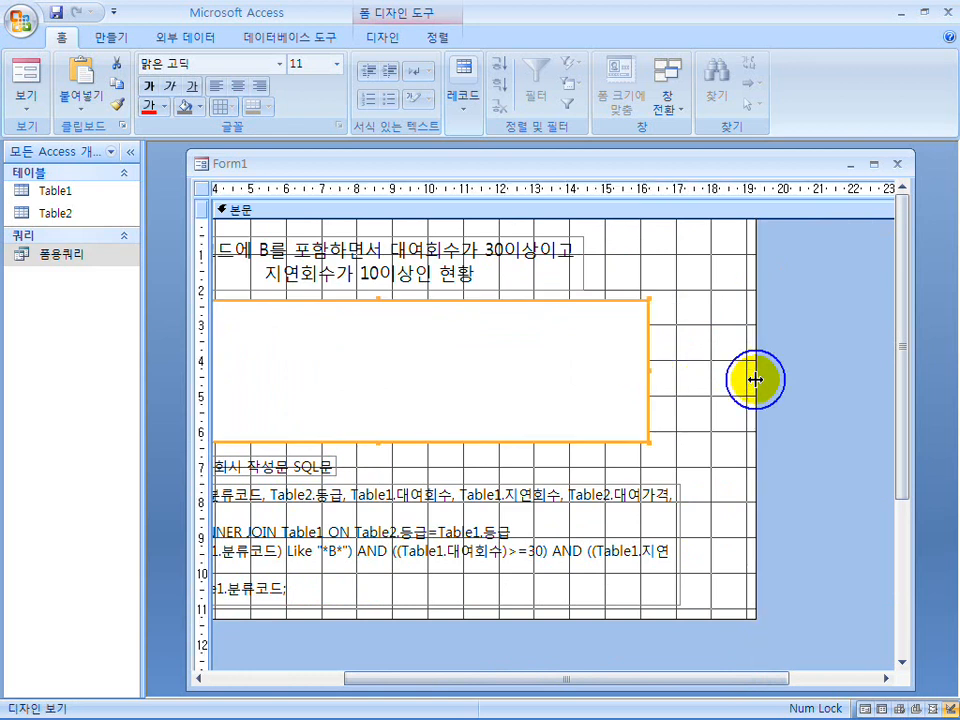
pyautogui.click(664, 530)
pyautogui.moveTo(679, 545); pyautogui.dragTo(648, 536)
pyautogui.moveTo(754, 439); pyautogui.dragTo(674, 437)
# Step: Extend the left edges of the list box and SQL label to about 0.8 cm from the form's left edge, and preview the form
pyautogui.moveTo(611, 681); pyautogui.dragTo(332, 669)
pyautogui.click(253, 380)
pyautogui.moveTo(246, 371); pyautogui.dragTo(239, 371)
pyautogui.click(255, 537)
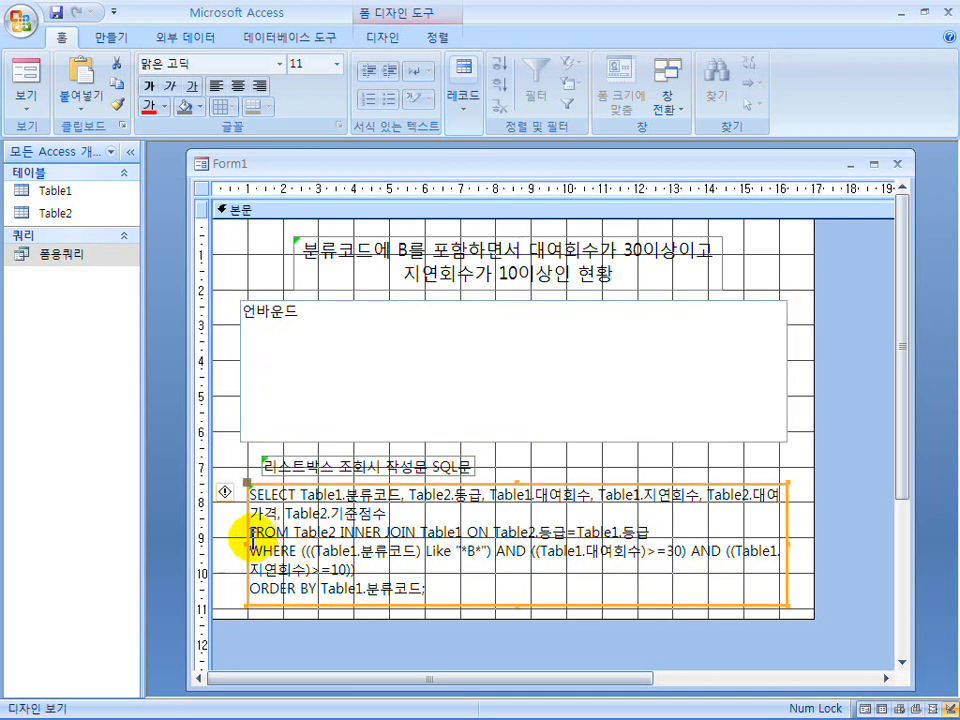
pyautogui.moveTo(245, 546)
pyautogui.mouseDown()
pyautogui.moveTo(224, 543)
pyautogui.moveTo(240, 544)
pyautogui.mouseUp()
pyautogui.click(26, 78)
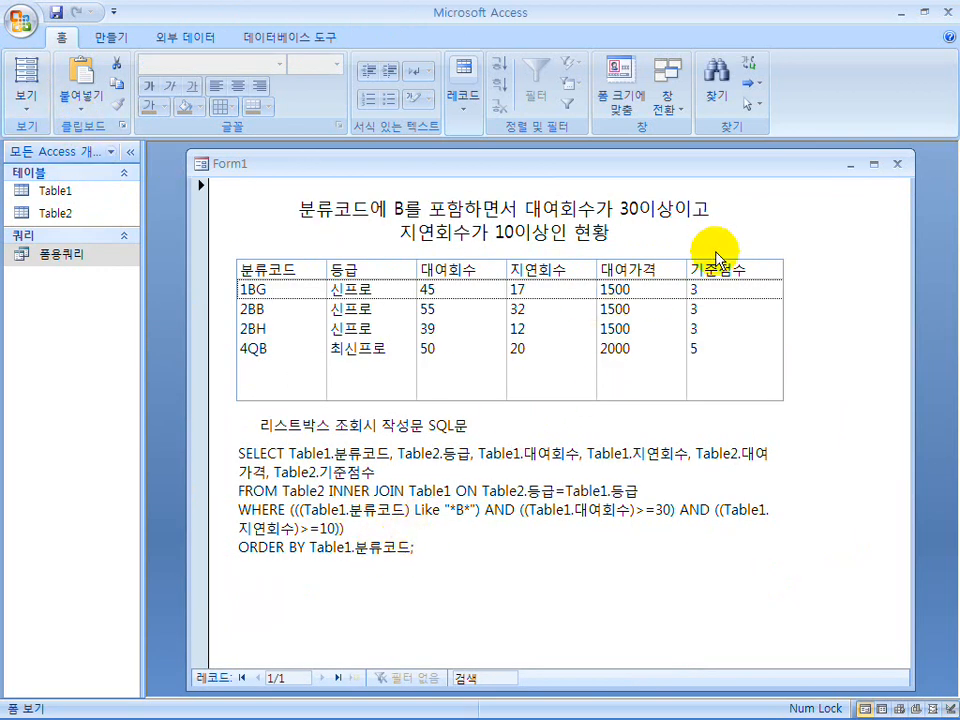
# Step: Return to design view and narrow the form window to fit the form's width
pyautogui.click(25, 100)
pyautogui.click(72, 343)
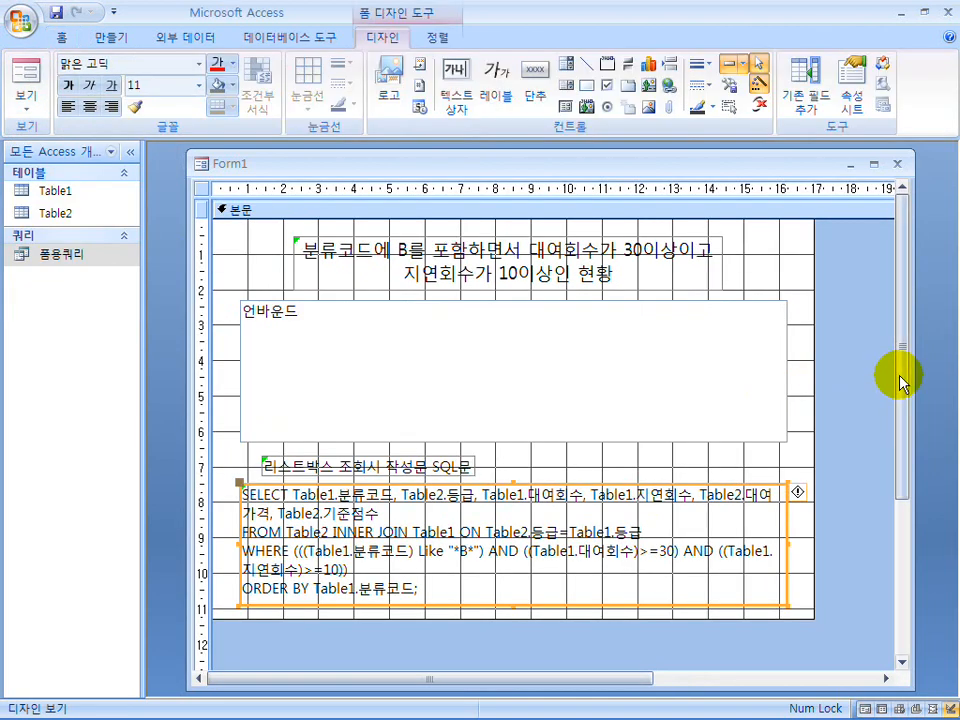
pyautogui.moveTo(910, 375); pyautogui.dragTo(834, 376)
# Step: Set the SQL label's 테두리 스타일 property to 점선 and preview the form
pyautogui.rightClick(566, 529)
pyautogui.click(608, 519)
pyautogui.moveTo(710, 348); pyautogui.dragTo(577, 243)
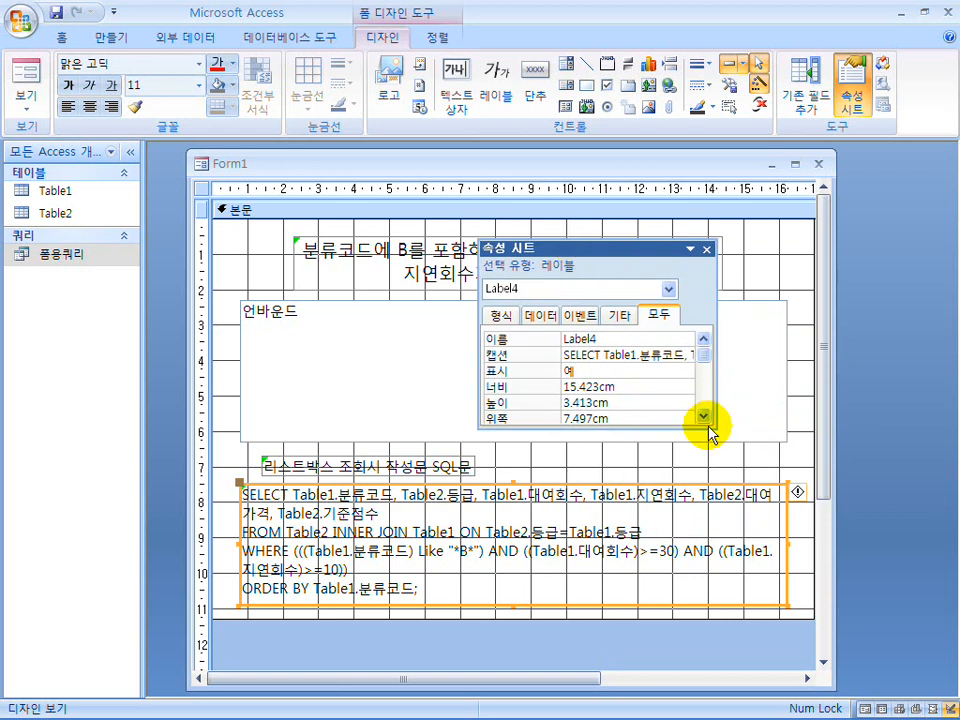
pyautogui.moveTo(709, 428); pyautogui.dragTo(785, 548)
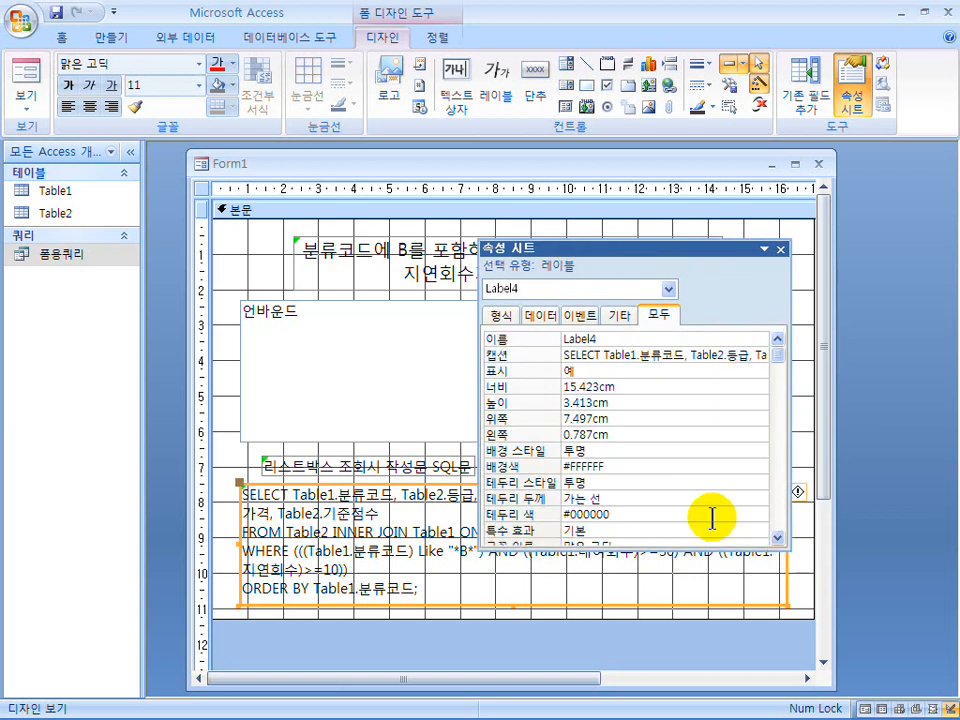
pyautogui.click(565, 451)
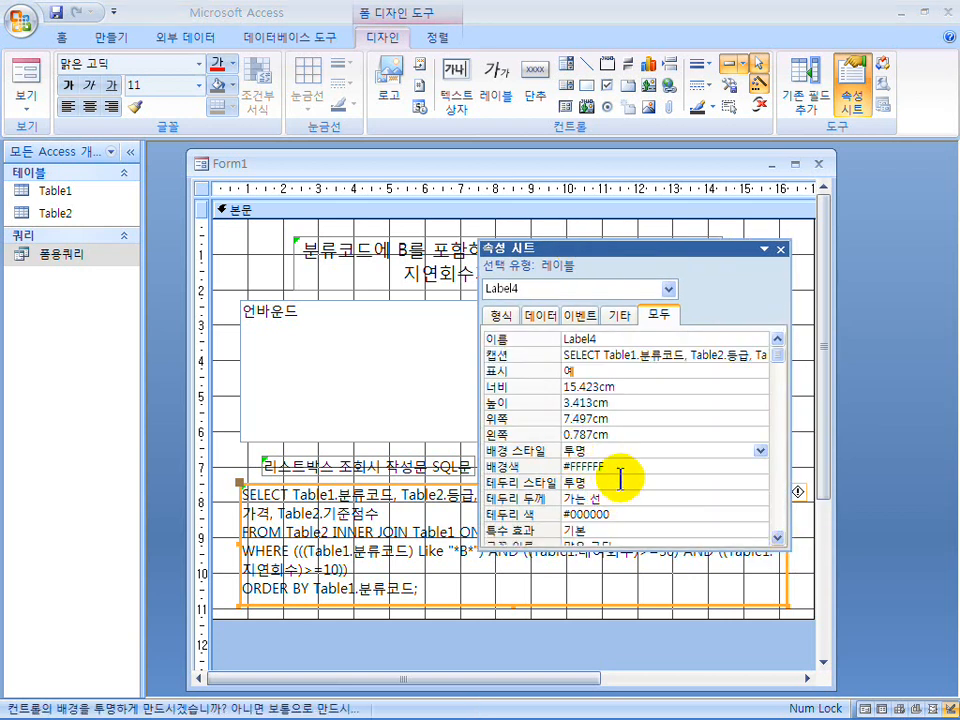
pyautogui.click(619, 481)
pyautogui.click(761, 483)
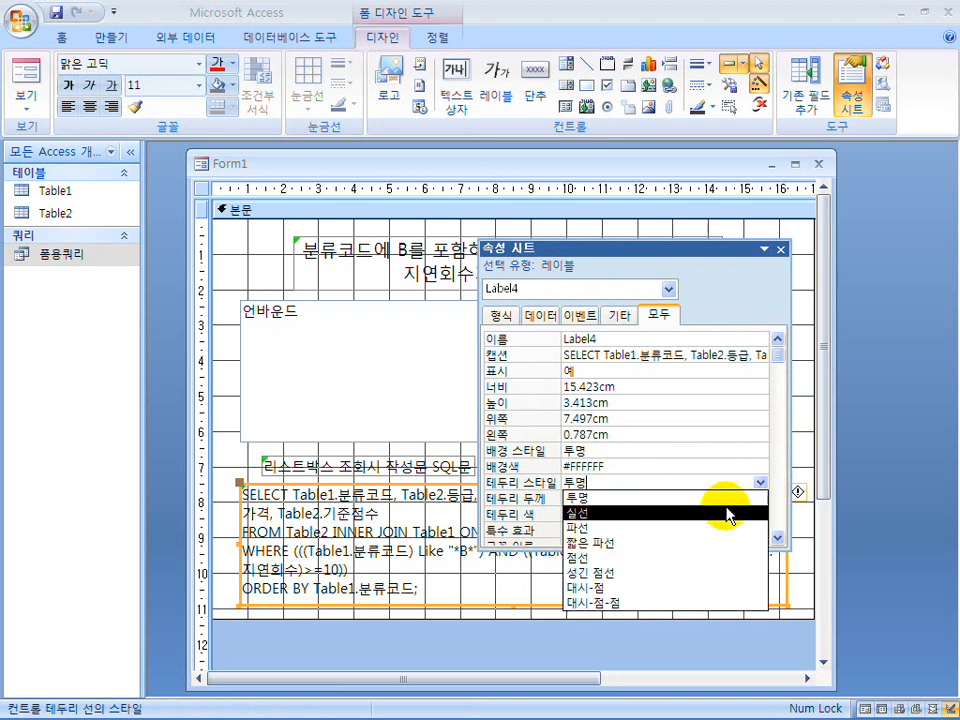
pyautogui.click(705, 565)
pyautogui.click(781, 249)
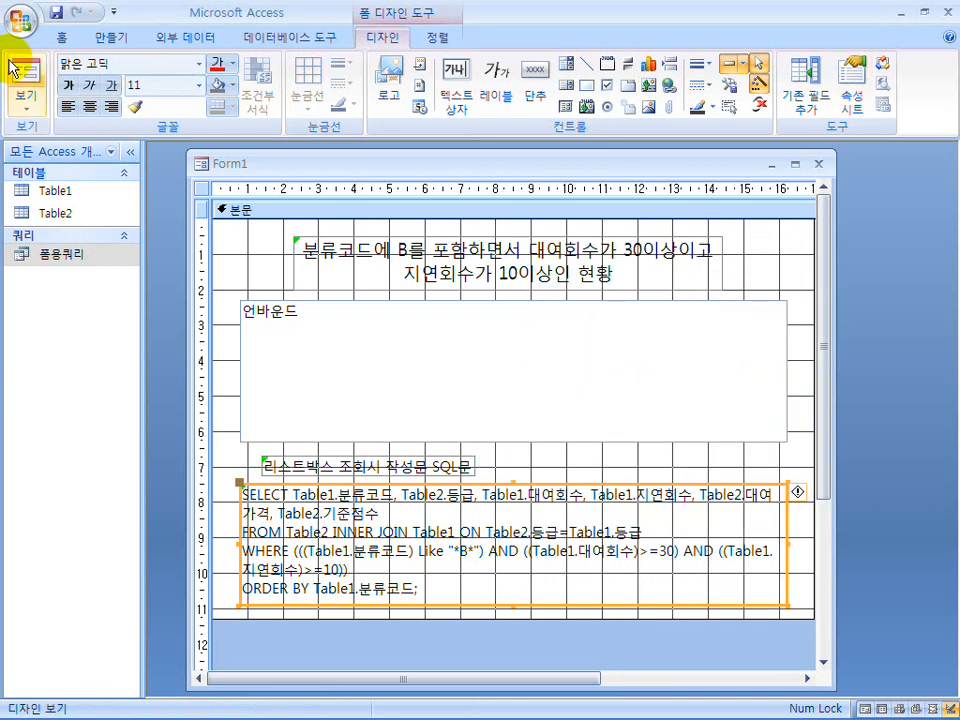
pyautogui.click(15, 95)
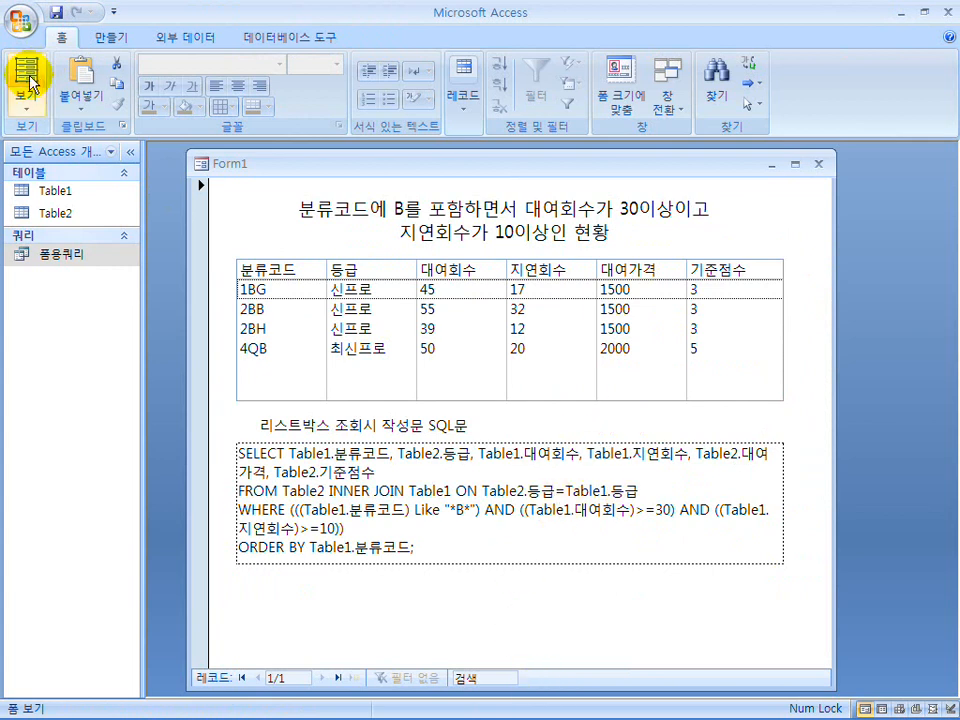
# Step: Return to design view and shorten the form window from its lower edge to fit the form's height
pyautogui.click(26, 105)
pyautogui.click(107, 343)
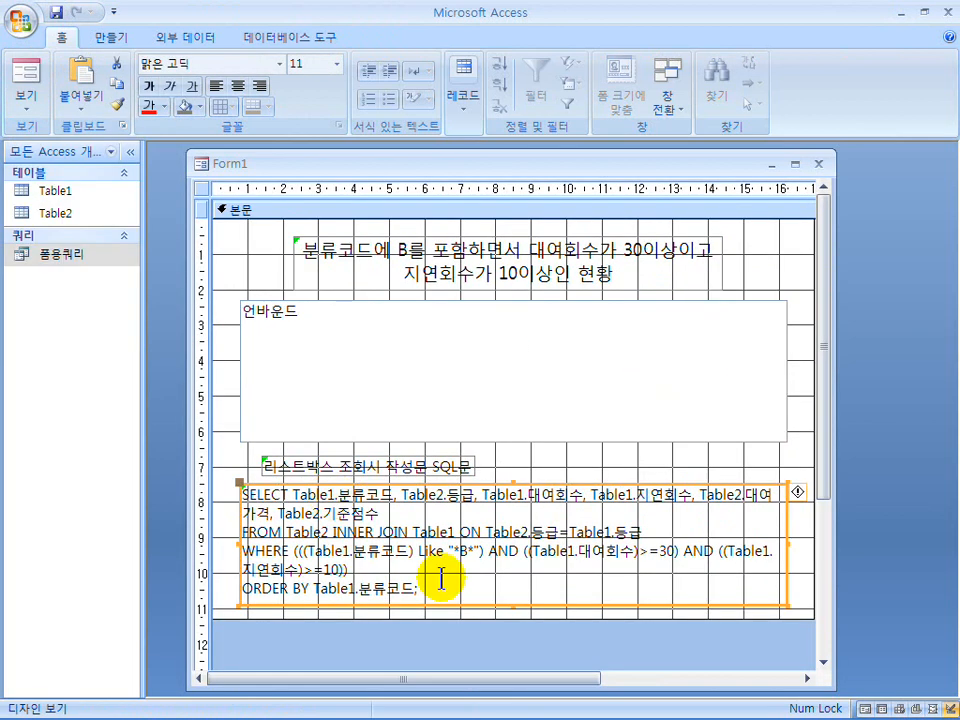
pyautogui.moveTo(496, 688); pyautogui.dragTo(489, 640)
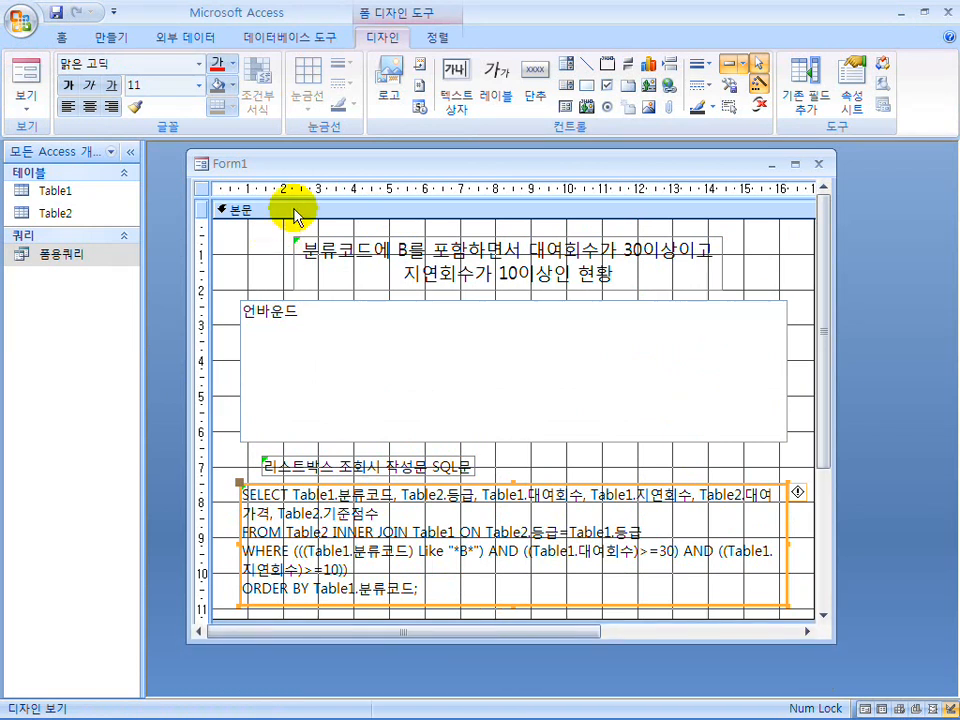
# Step: Add a form header and footer, enlarge the header to about 6 cm high, and preview the form
pyautogui.rightClick(296, 217)
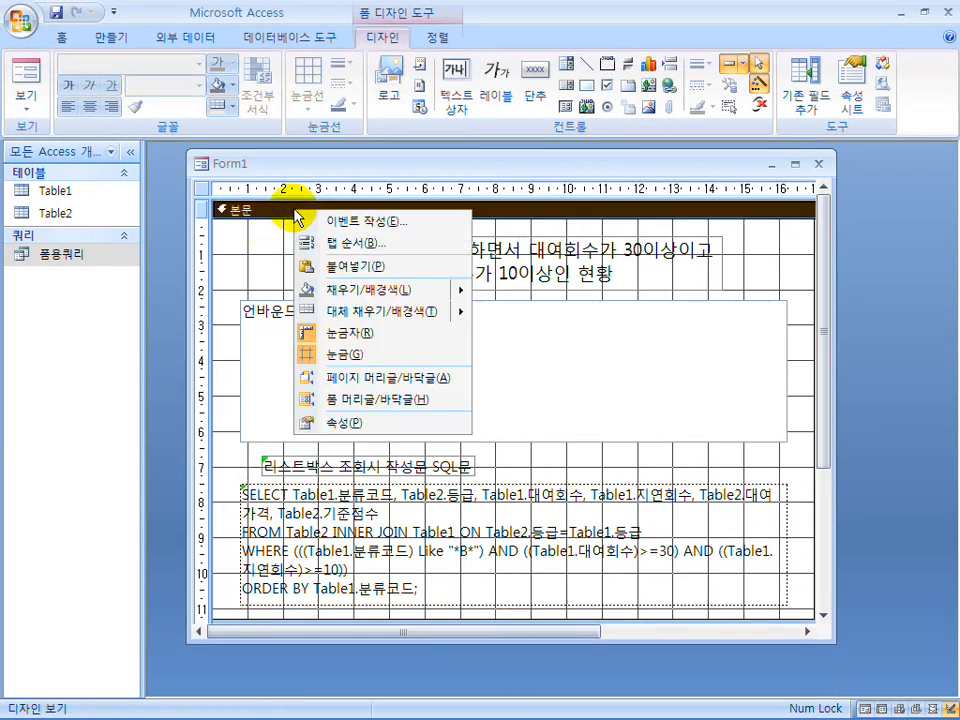
pyautogui.click(368, 402)
pyautogui.moveTo(359, 289); pyautogui.dragTo(377, 440)
pyautogui.click(28, 82)
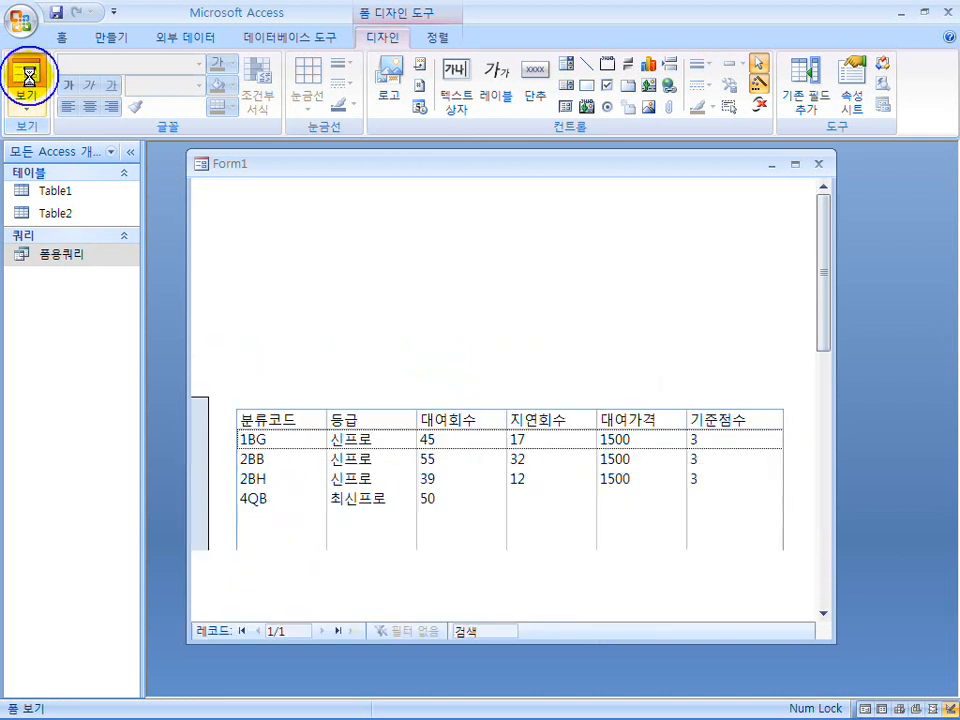
# Step: Save the form as 폼 and close it
pyautogui.click(60, 15)
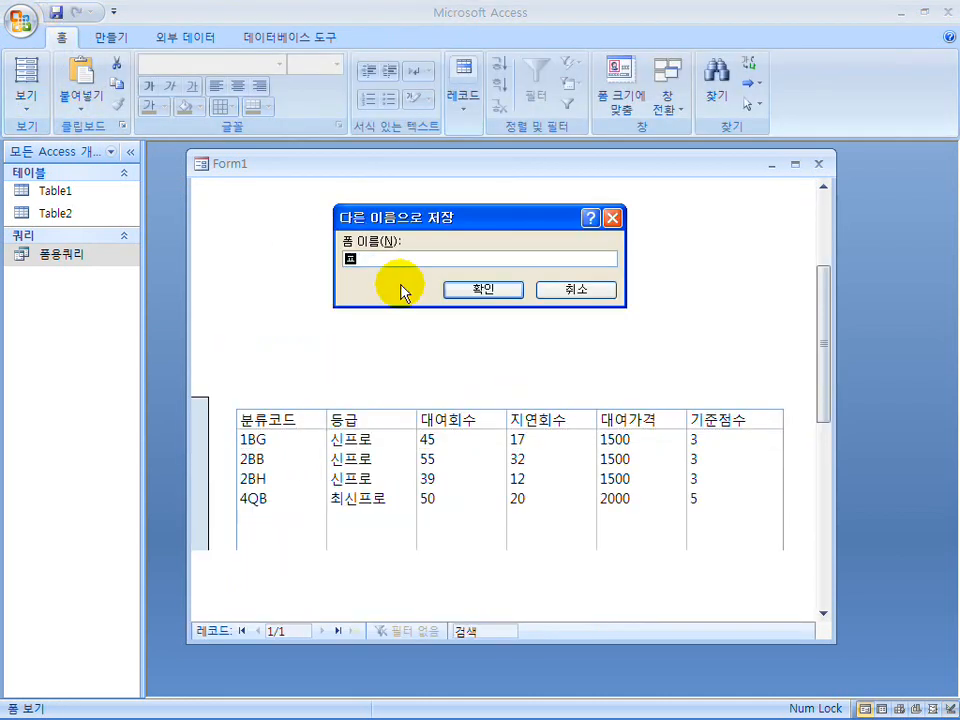
pyautogui.write('폼')
pyautogui.press('Return')
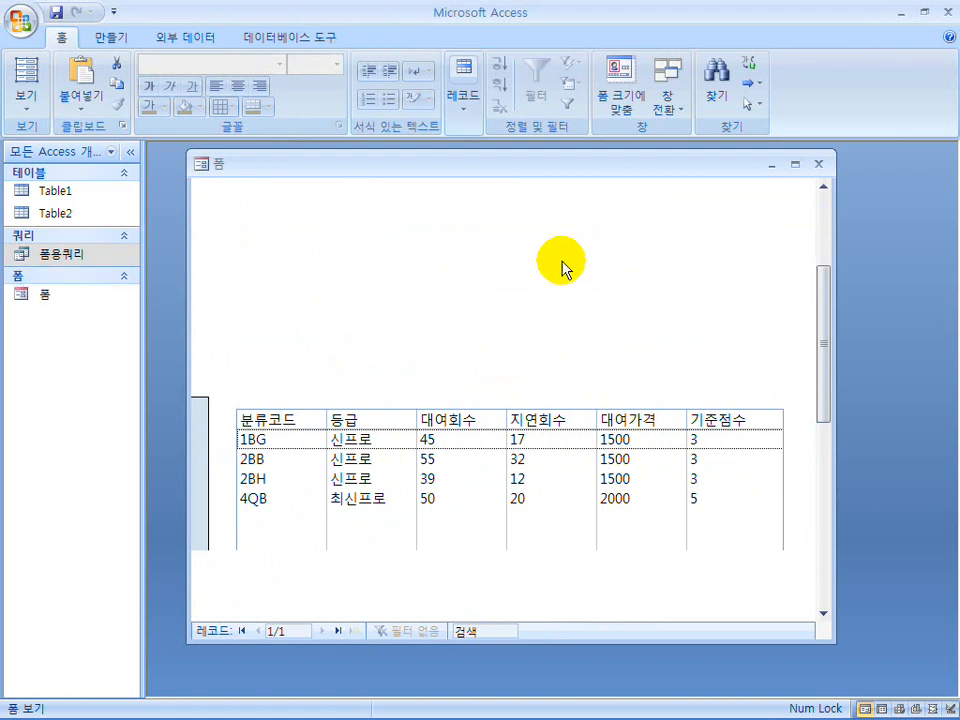
pyautogui.click(816, 162)
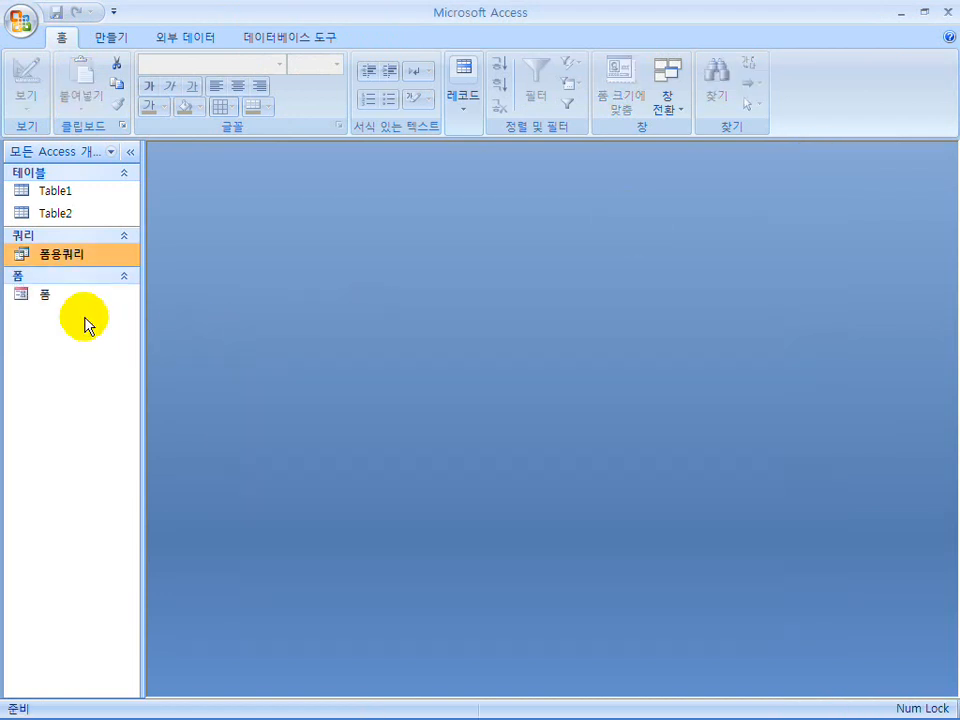
# Step: Reopen the 폼 form, inspect it in form view and design view, and close it
pyautogui.doubleClick(71, 298)
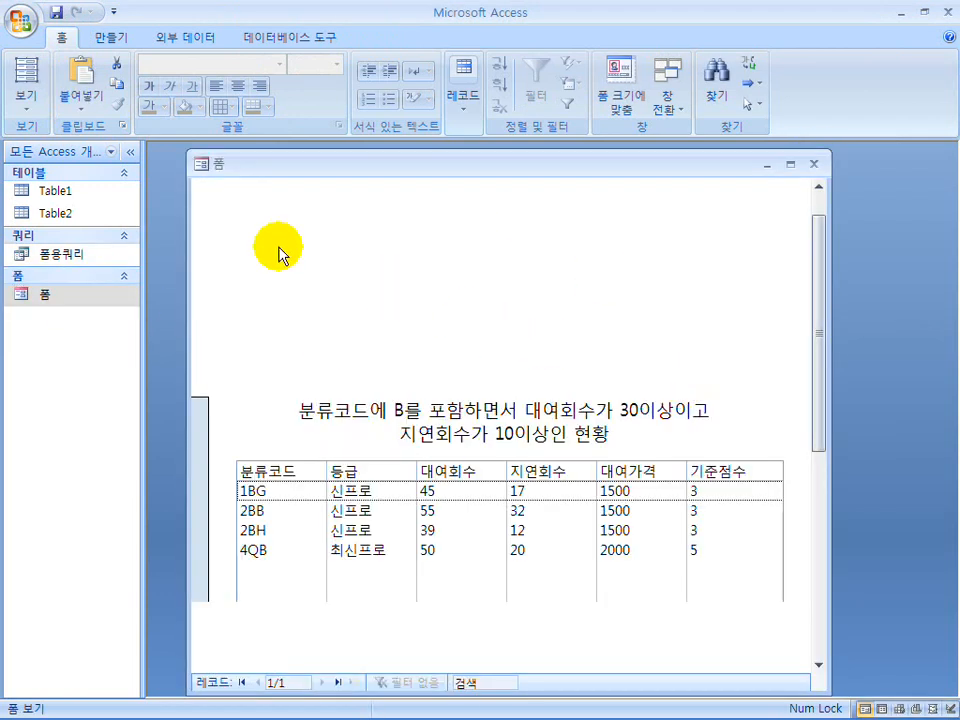
pyautogui.click(22, 125)
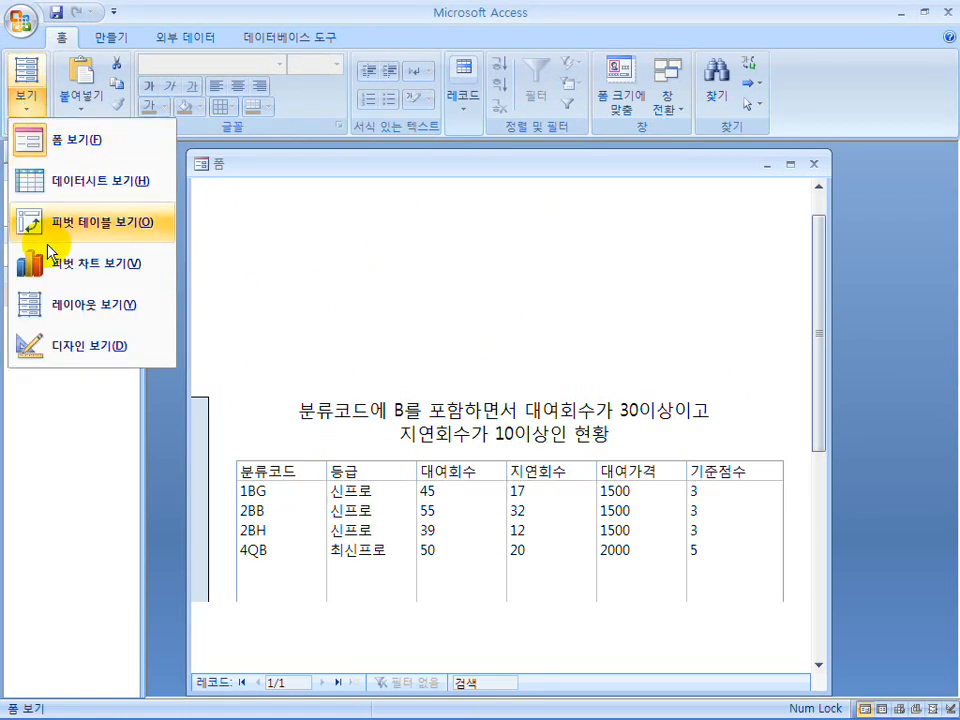
pyautogui.click(75, 343)
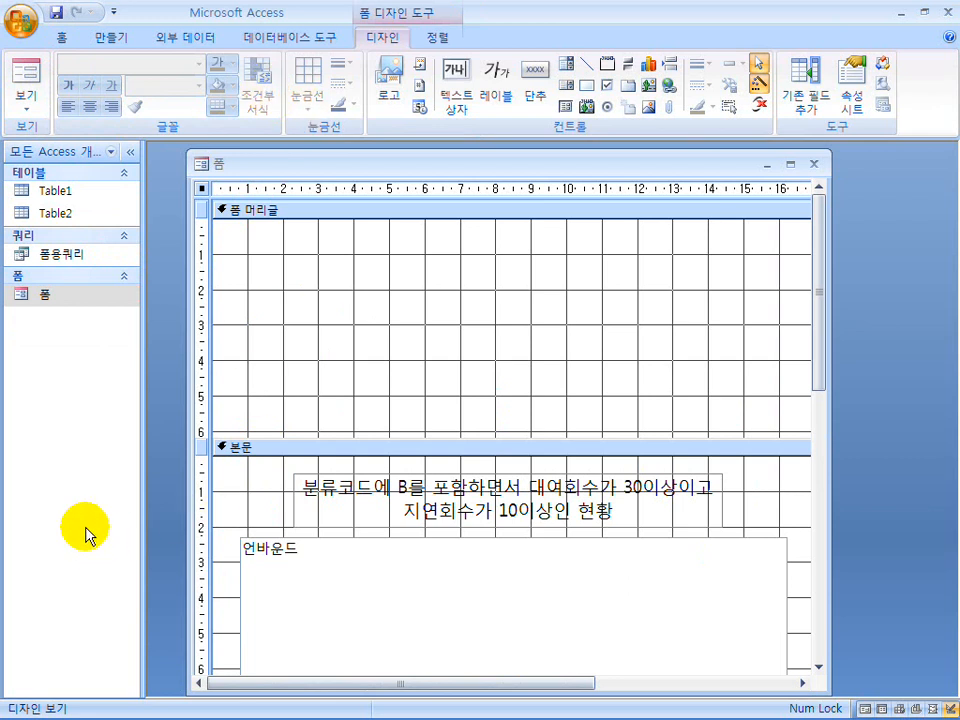
pyautogui.click(814, 164)
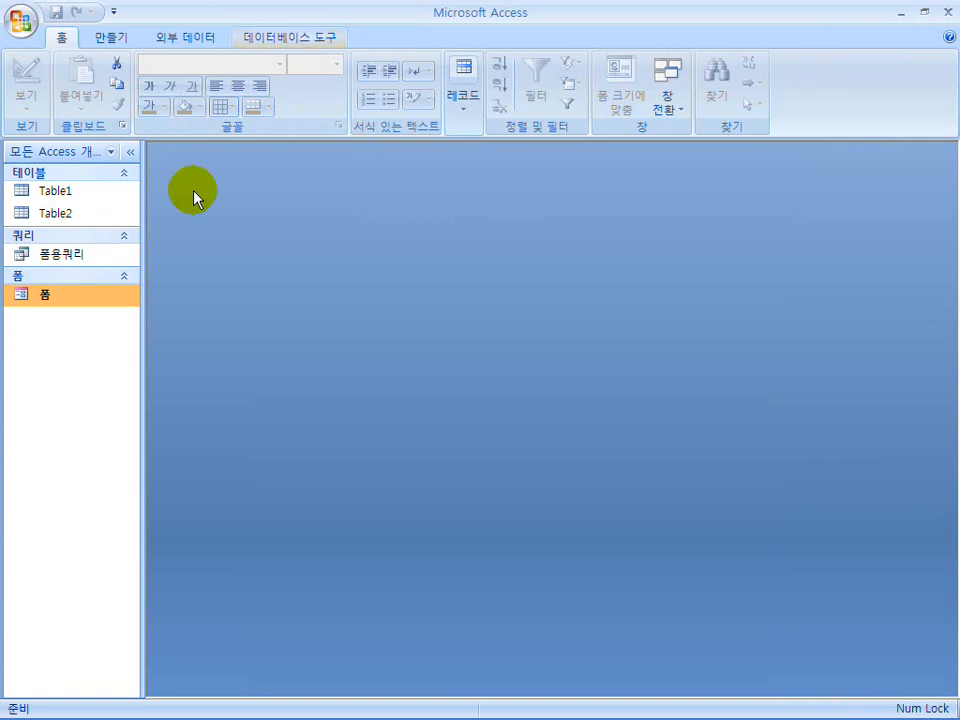
# Step: Restore down the Access window and examine the 자료처리 conditions and 비디오 대여 현황 report layout in the exam document
pyautogui.doubleClick(386, 11)
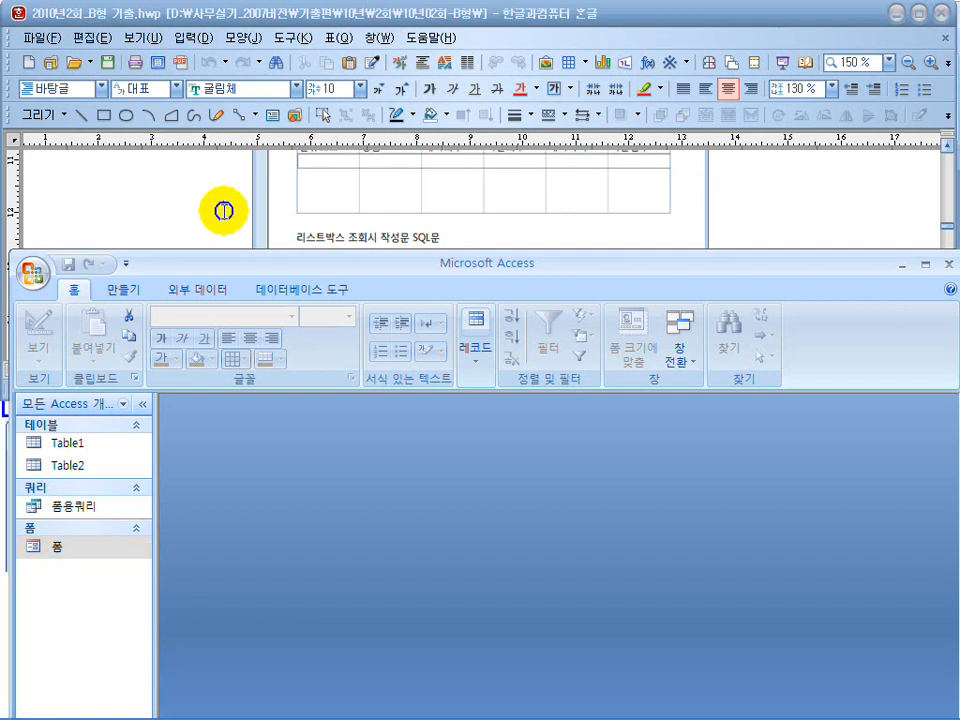
pyautogui.click(223, 210)
pyautogui.scroll(-4, 223, 210)
pyautogui.scroll(2, 240, 209)
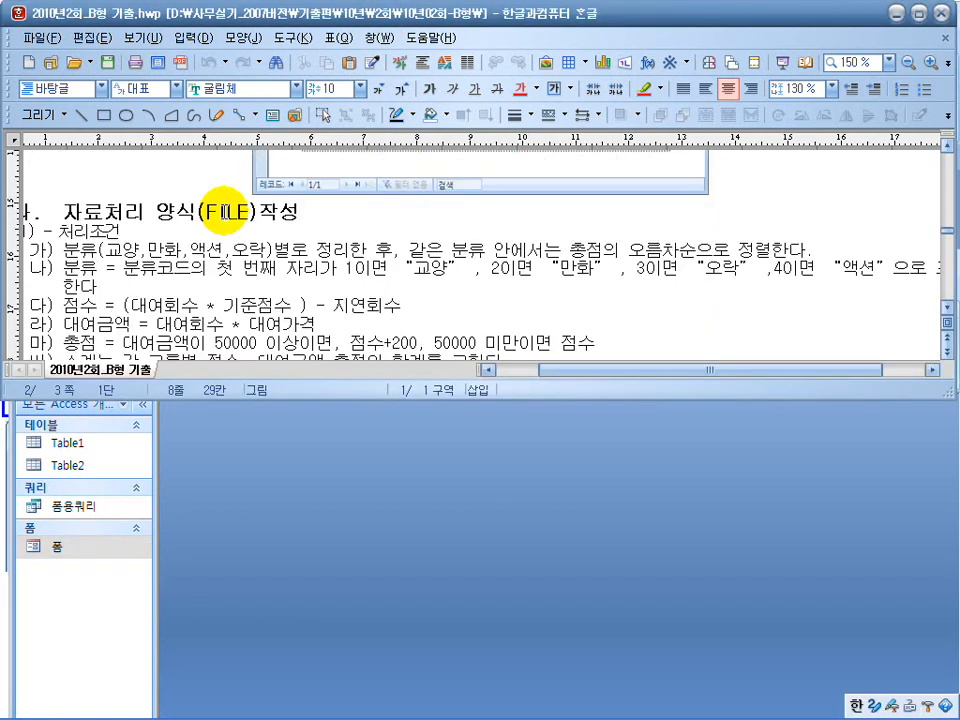
pyautogui.keyDown('ctrl'); pyautogui.scroll(-1, 262, 240); pyautogui.keyUp('ctrl')
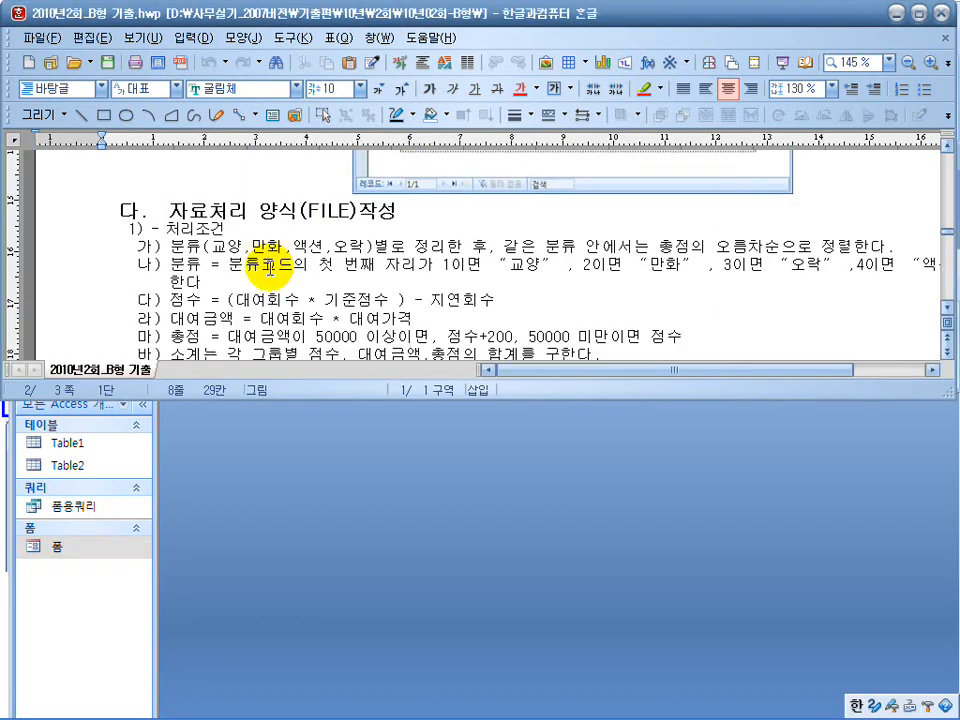
pyautogui.scroll(-6, 268, 253)
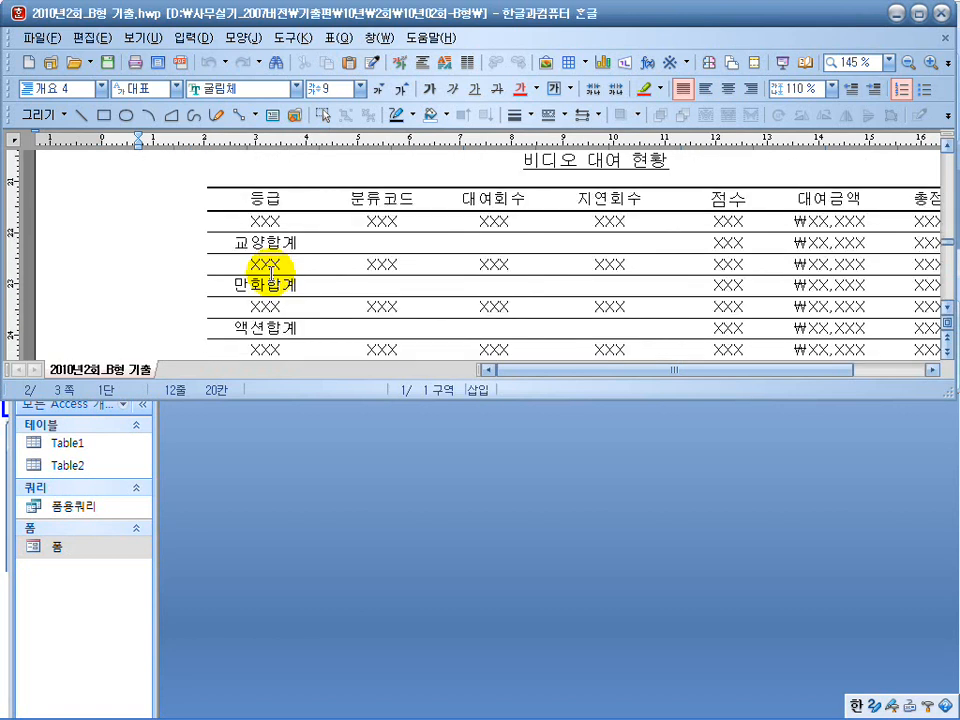
pyautogui.keyDown('ctrl'); pyautogui.scroll(-3, 271, 272); pyautogui.keyUp('ctrl')
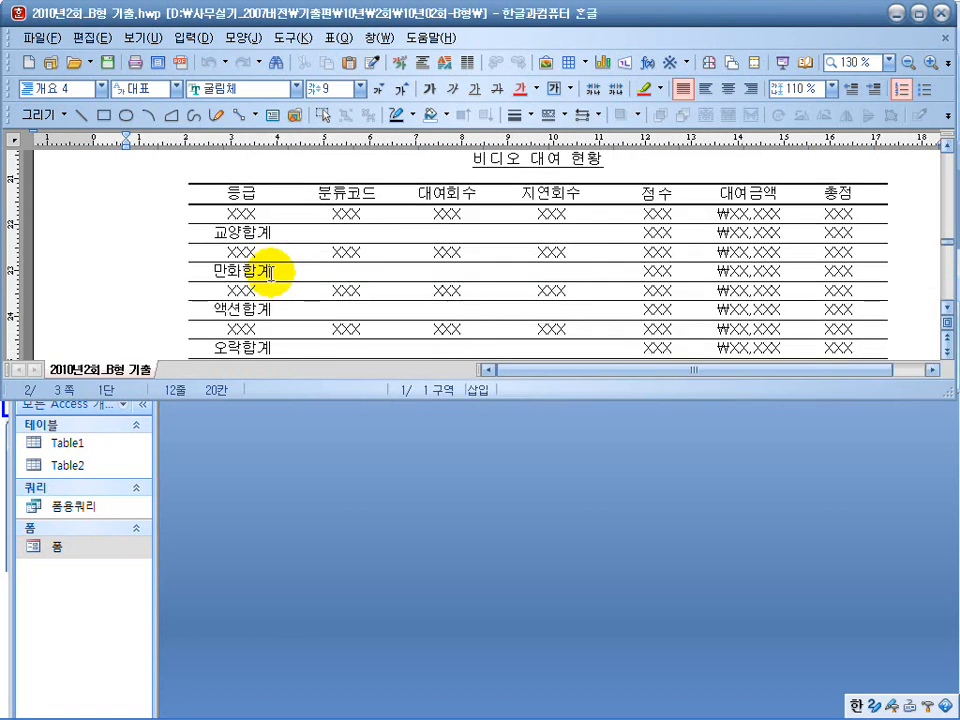
# Step: Switch back to Access and create a new query in design view containing Table1 and Table2
pyautogui.click(345, 485)
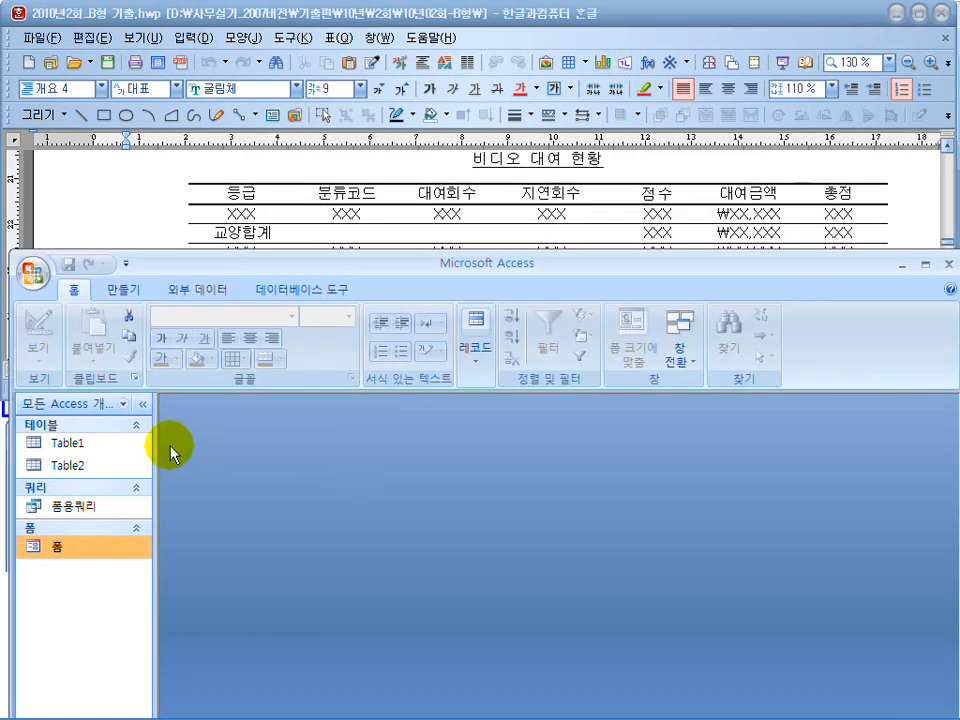
pyautogui.click(125, 290)
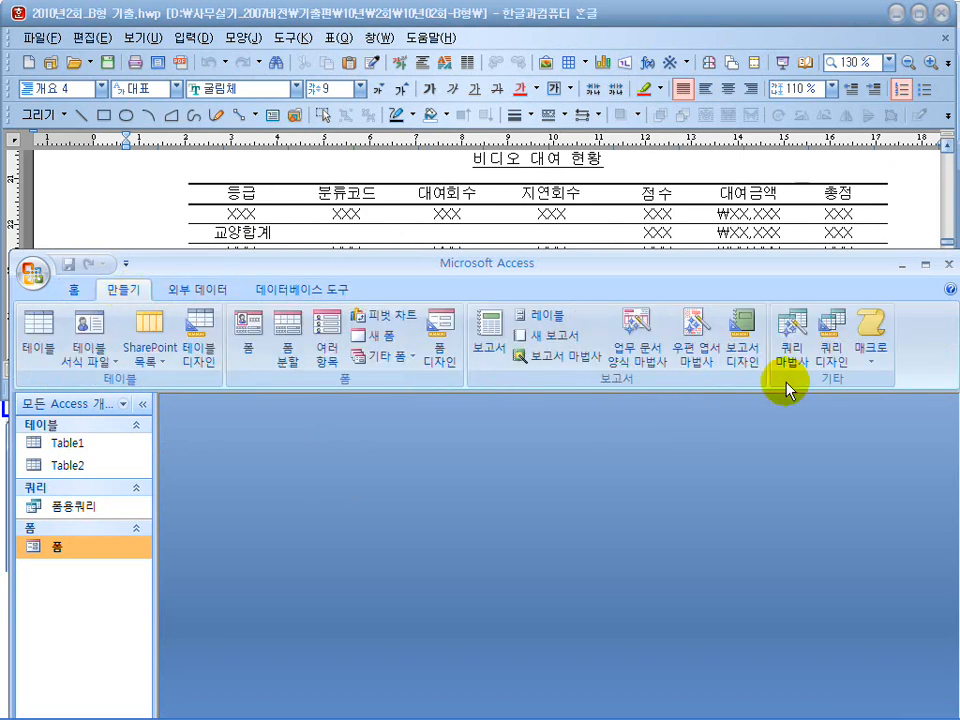
pyautogui.click(835, 352)
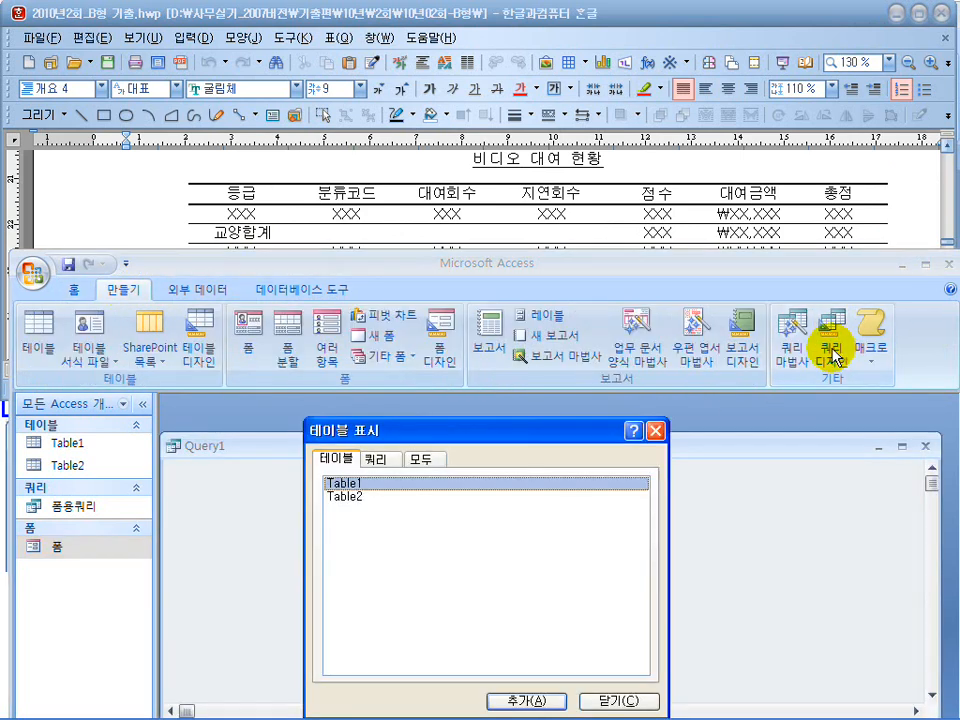
pyautogui.doubleClick(372, 486)
pyautogui.click(360, 497)
pyautogui.click(620, 701)
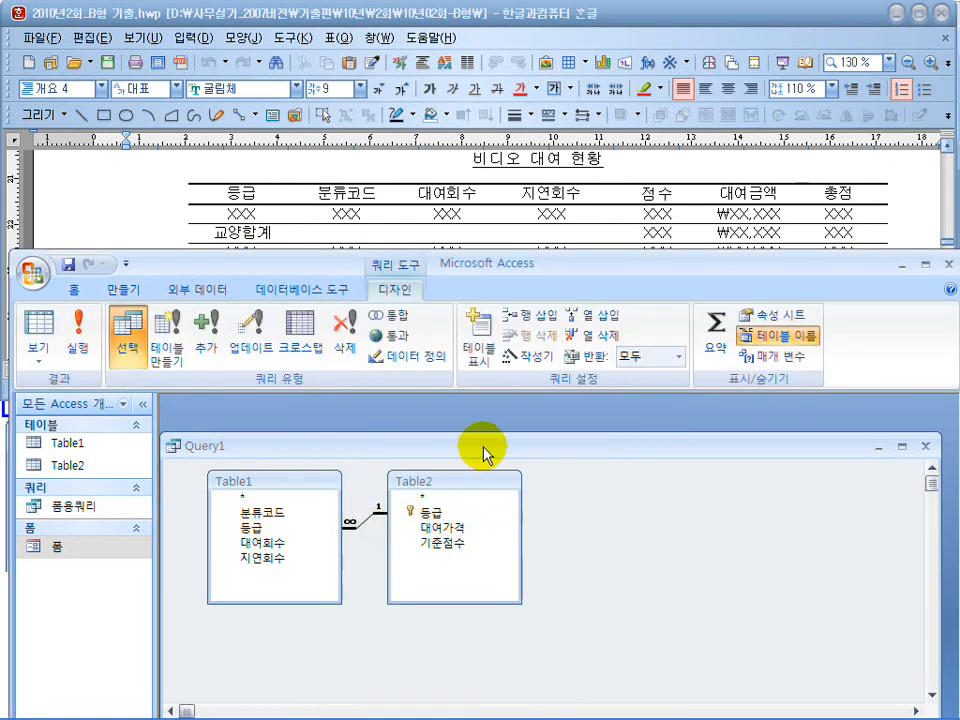
# Step: Reposition the query window, shorten both table field lists, and move the pane divider up to expose the query design grid
pyautogui.moveTo(485, 450); pyautogui.dragTo(507, 423)
pyautogui.moveTo(486, 573); pyautogui.dragTo(476, 527)
pyautogui.moveTo(332, 570); pyautogui.dragTo(337, 545)
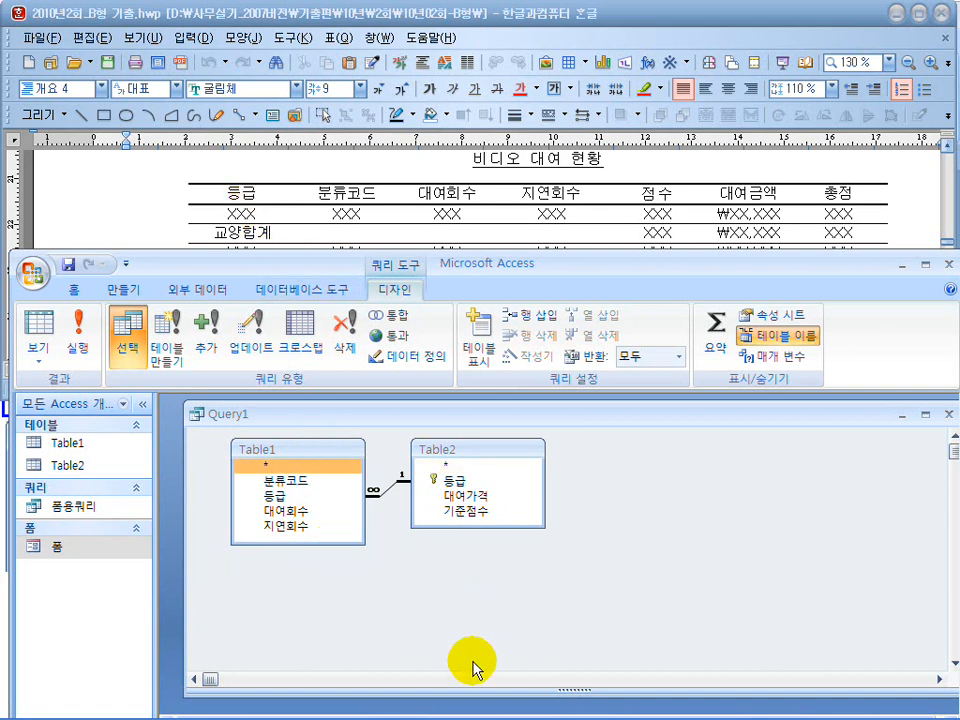
pyautogui.moveTo(491, 689); pyautogui.dragTo(498, 564)
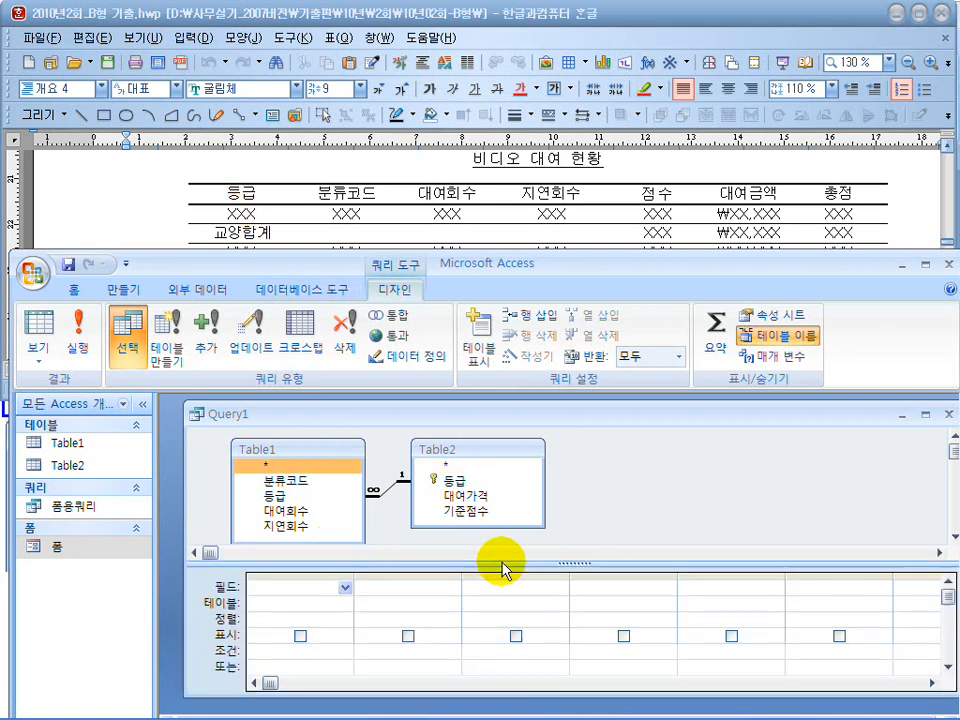
# Step: Add 등급 from Table2, followed by 분류코드, 대여회수 and 지연회수 from Table1, to the query grid
pyautogui.doubleClick(455, 481)
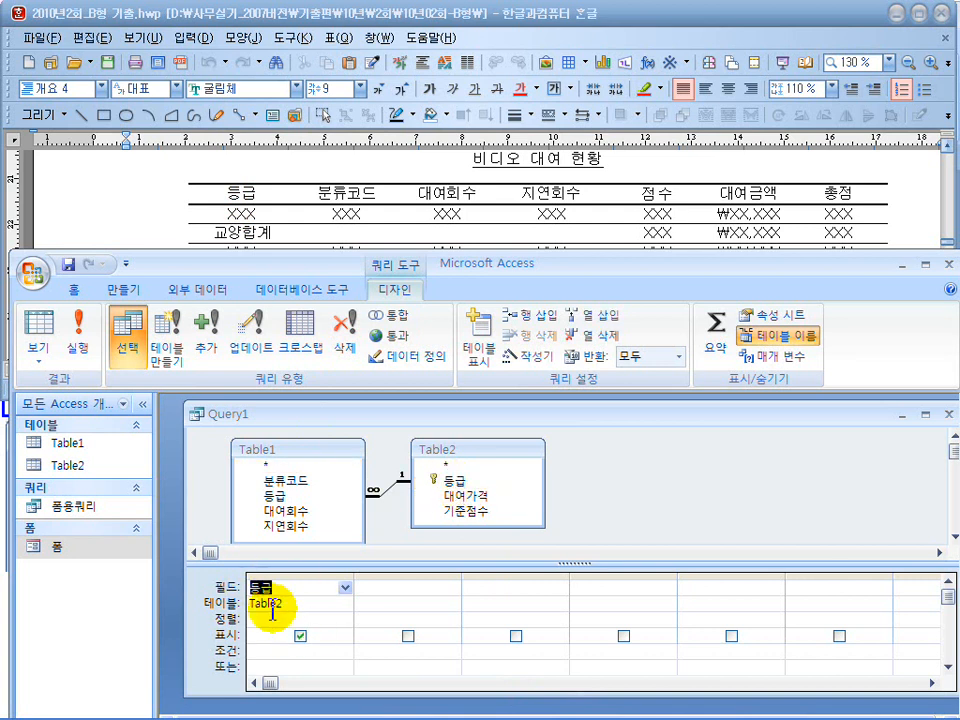
pyautogui.doubleClick(298, 480)
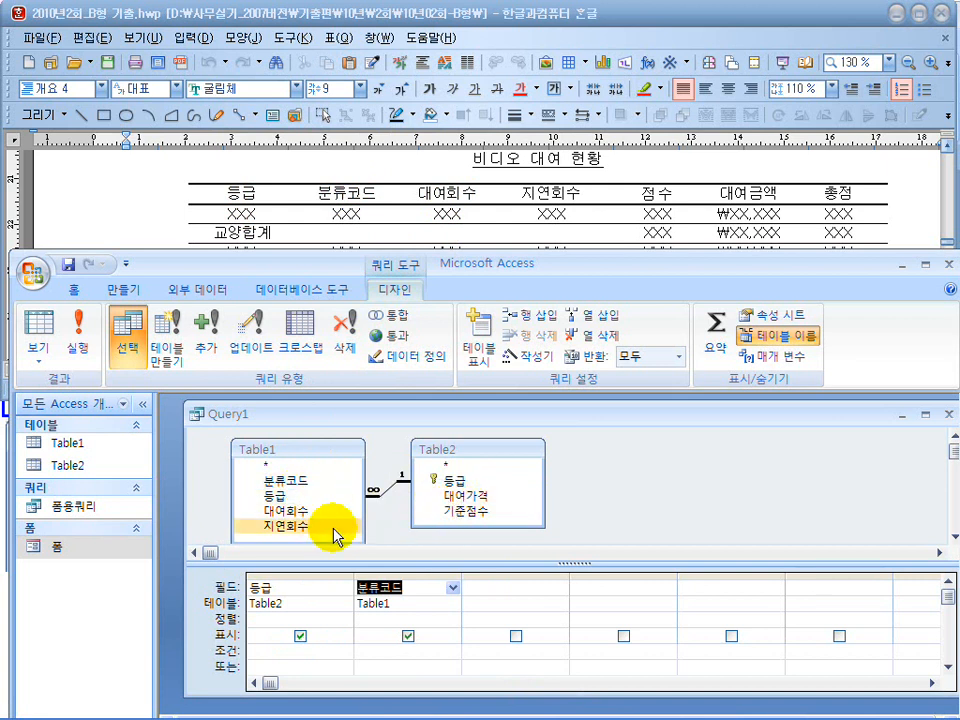
pyautogui.doubleClick(293, 511)
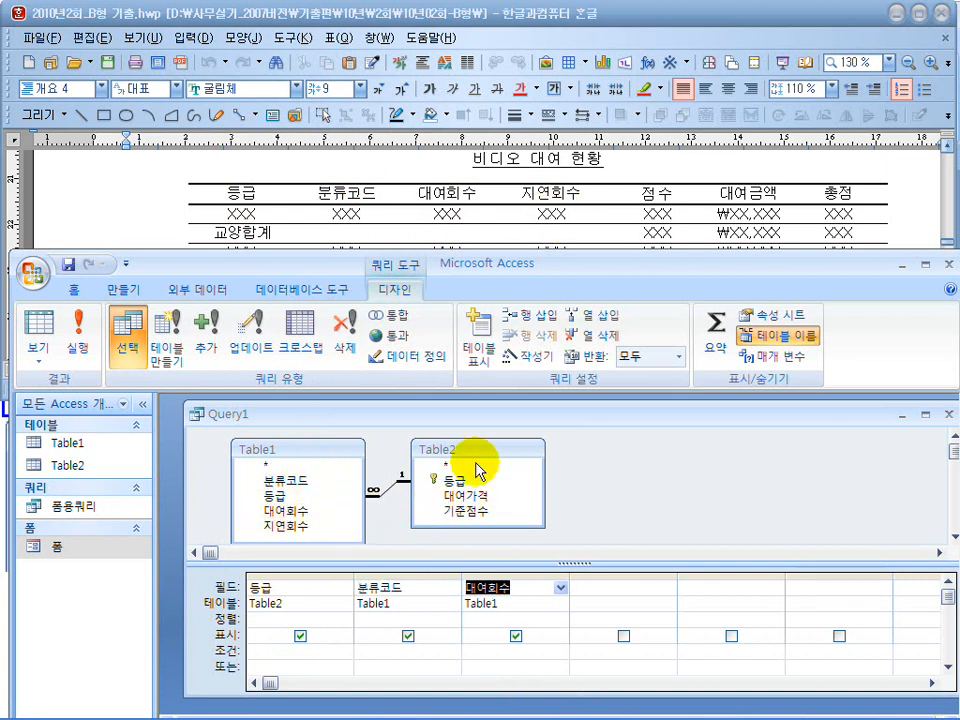
pyautogui.doubleClick(312, 527)
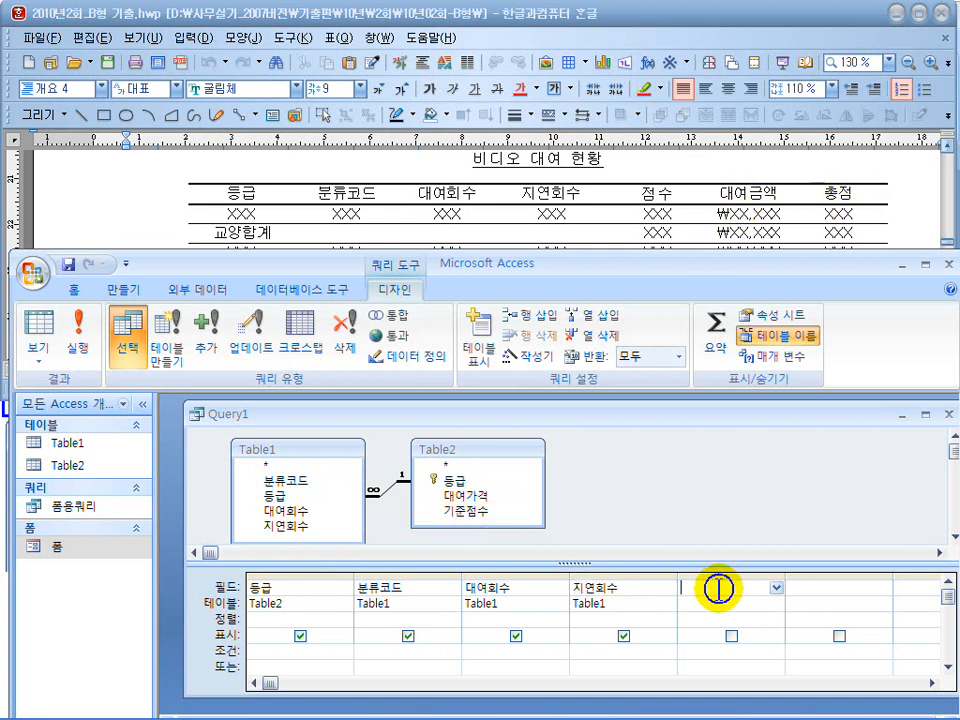
# Step: Narrow the 등급, 분류코드, 대여회수 and 지연회수 columns close to their names and start the fifth column with the label 점수:
pyautogui.moveTo(340, 573); pyautogui.dragTo(309, 576)
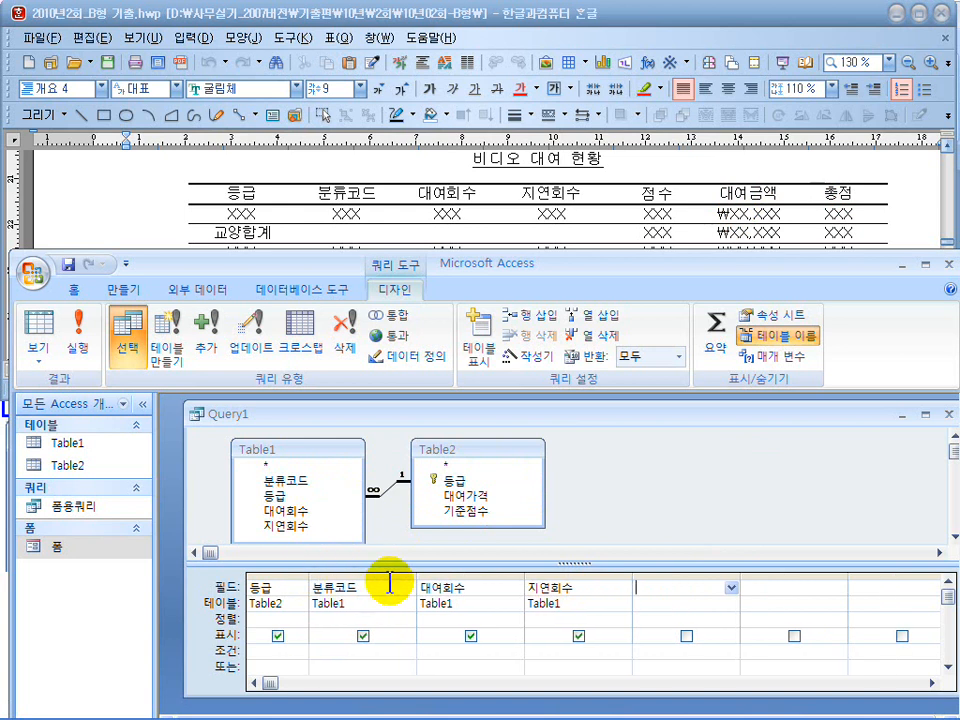
pyautogui.moveTo(412, 579); pyautogui.dragTo(384, 578)
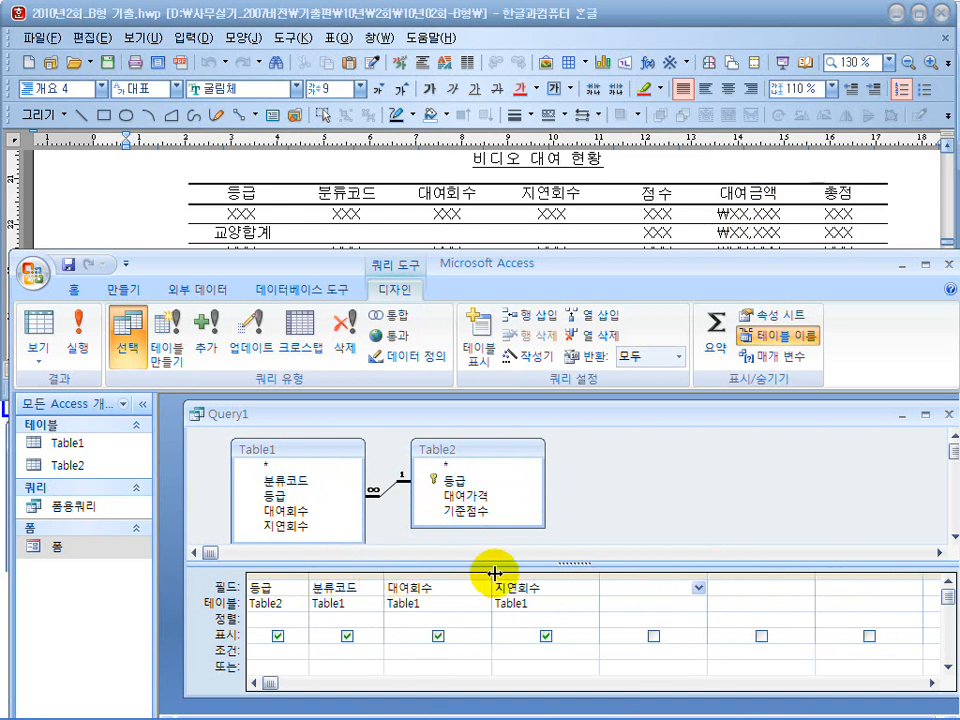
pyautogui.moveTo(490, 573); pyautogui.dragTo(449, 576)
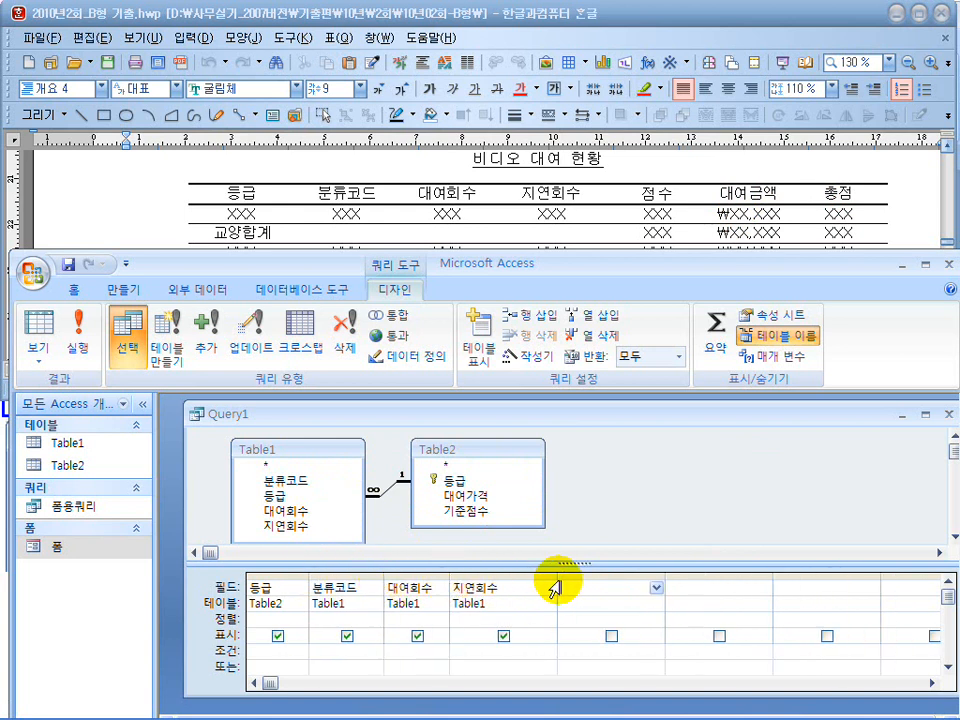
pyautogui.moveTo(557, 577); pyautogui.dragTo(533, 574)
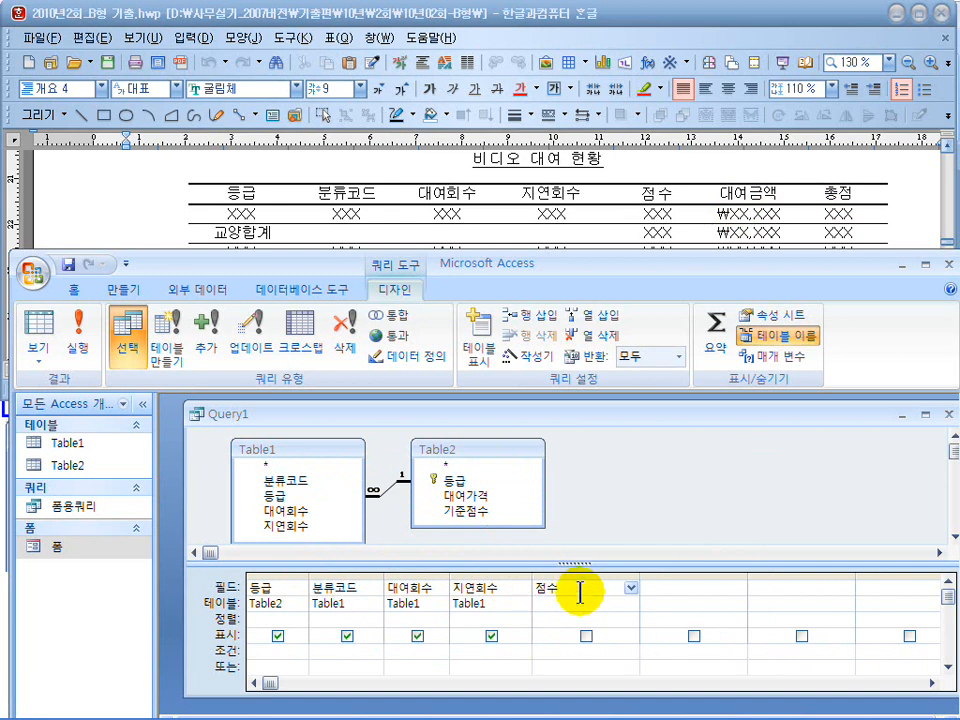
# Step: Consult the calculation rules in the Hangul exam document, then build the fifth query column in Access as 점수:(대여회수*기준점수)-지연회수 with the expression builder
pyautogui.click(135, 212)
pyautogui.scroll(3, 167, 225)
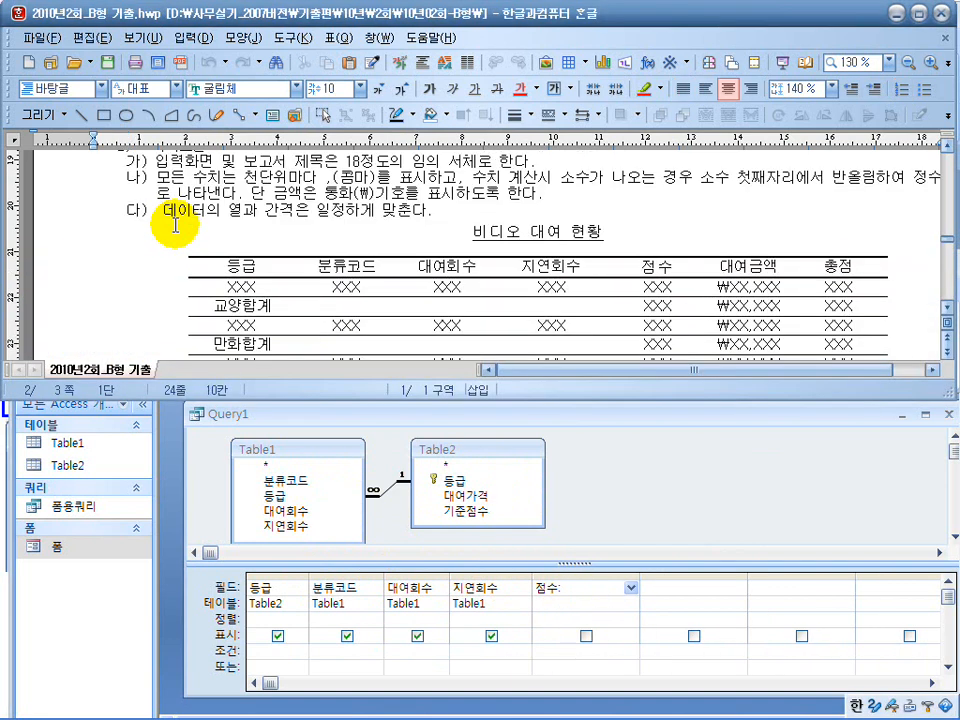
pyautogui.scroll(3, 170, 228)
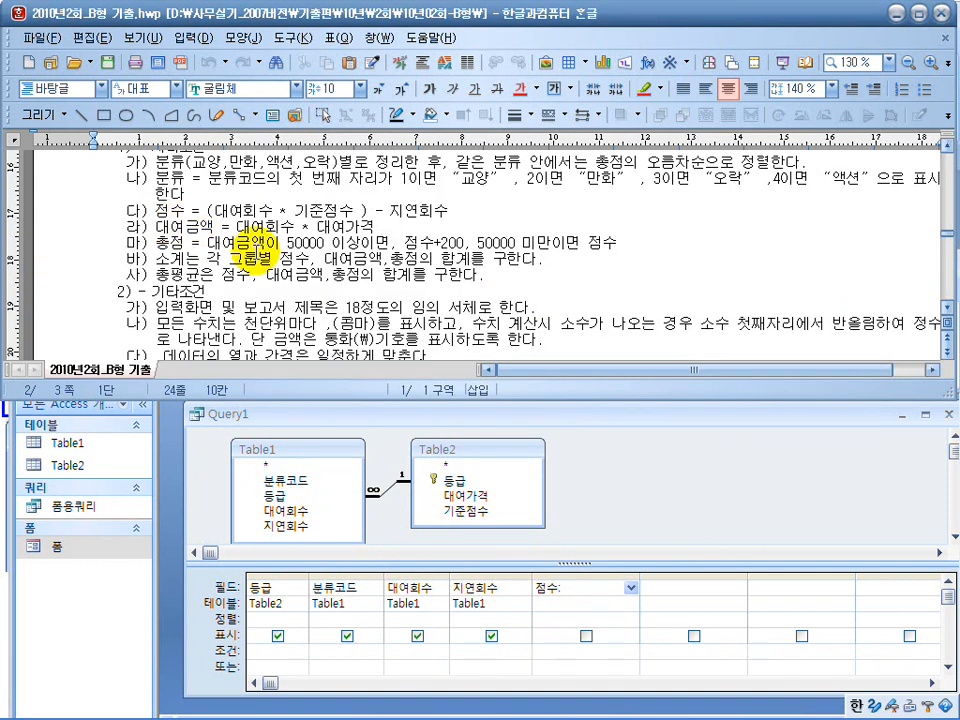
pyautogui.click(227, 172)
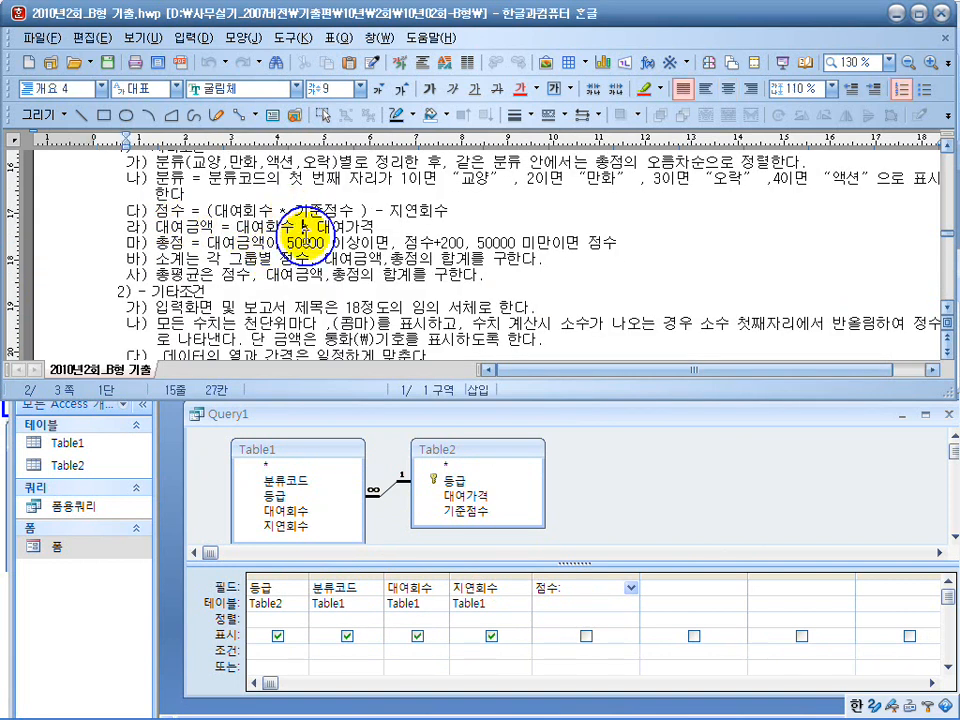
pyautogui.click(946, 308)
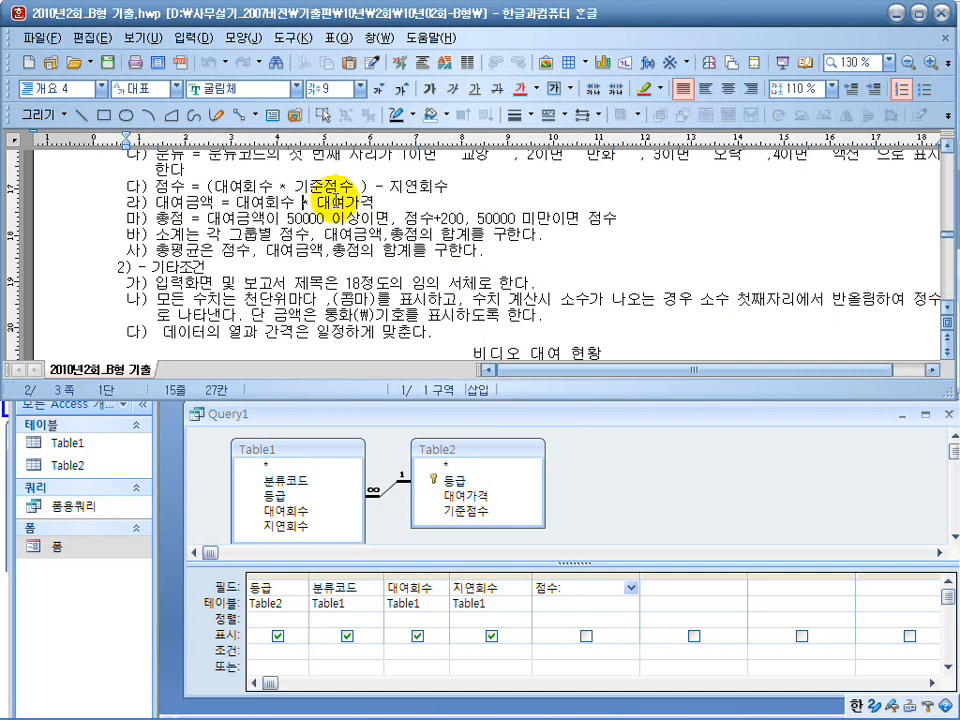
pyautogui.click(583, 590)
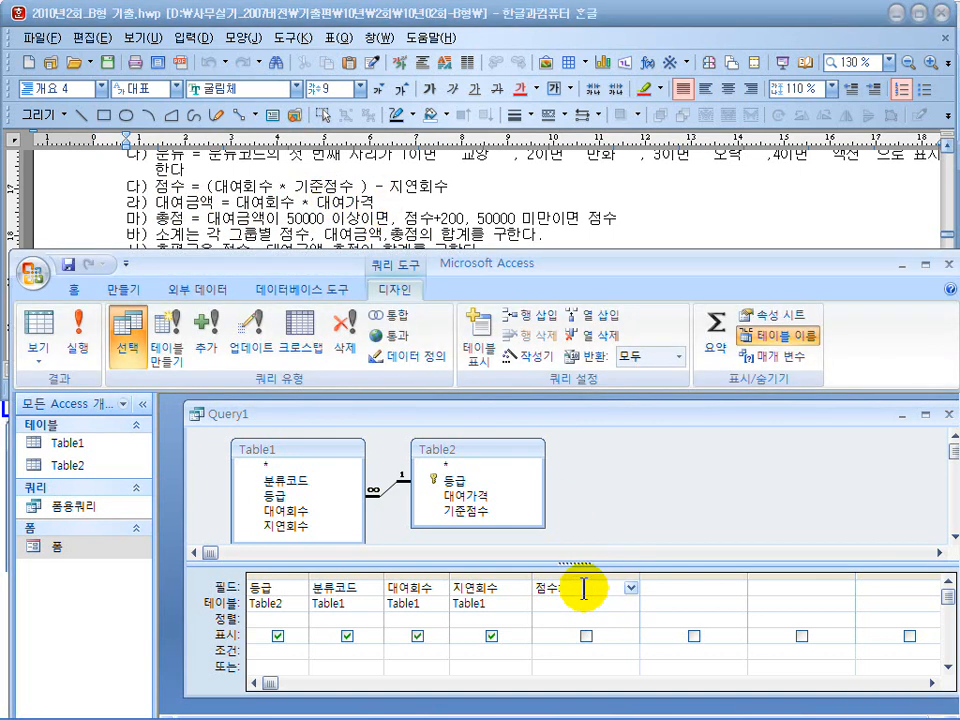
pyautogui.click(530, 355)
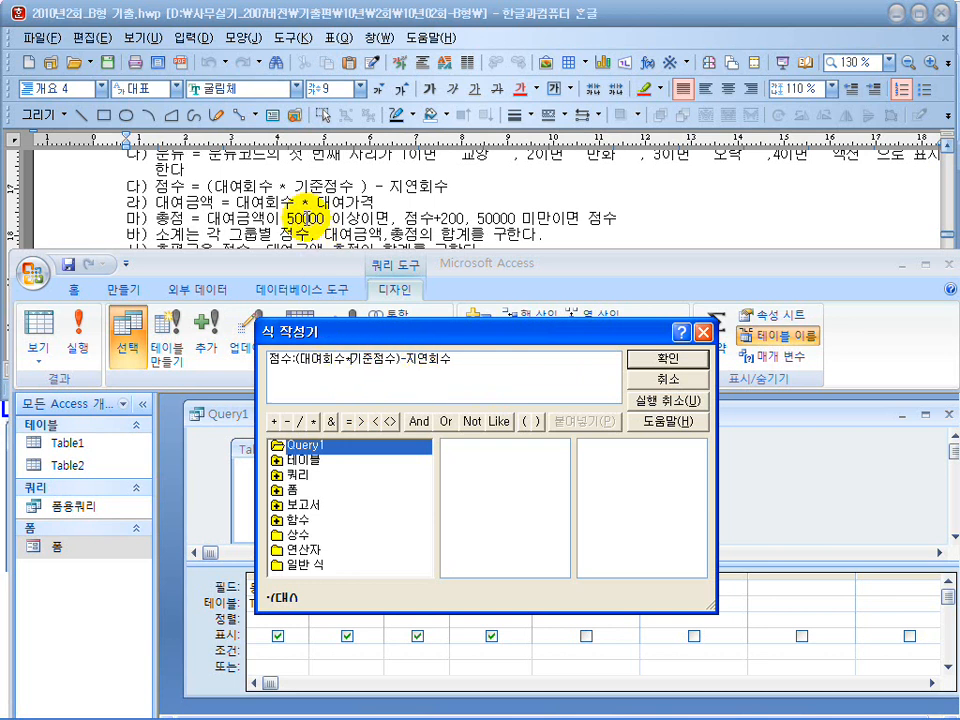
pyautogui.click(667, 357)
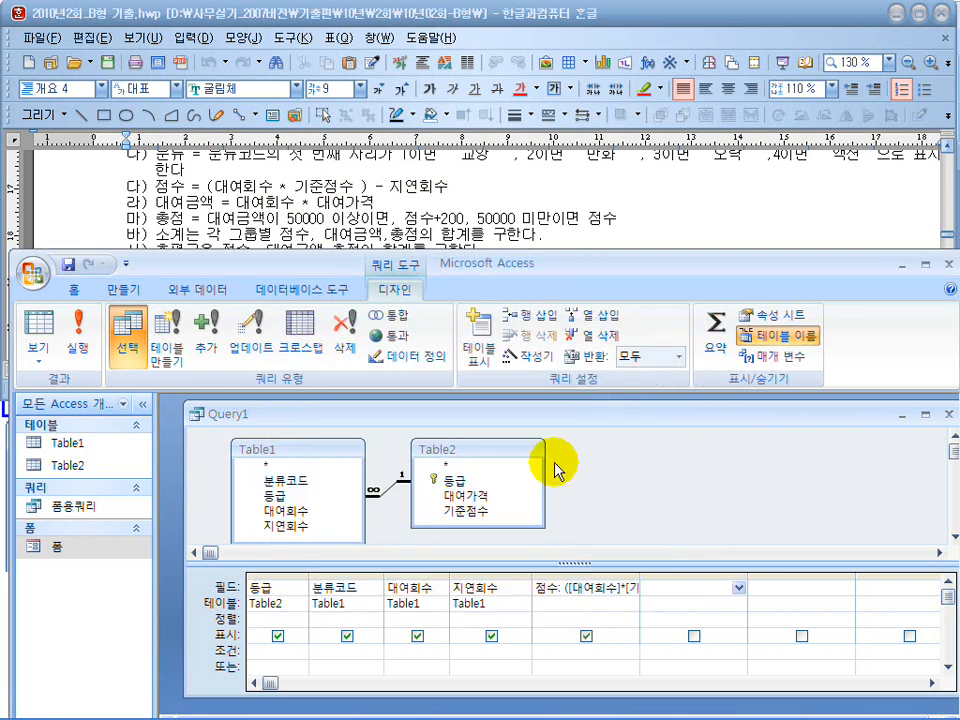
# Step: Return to the Hangul exam document and check the 비디오 대여 현황 report columns against the 대여금액 and 총점 calculation rules
pyautogui.click(231, 160)
pyautogui.scroll(-2, 310, 207)
pyautogui.scroll(-2, 318, 210)
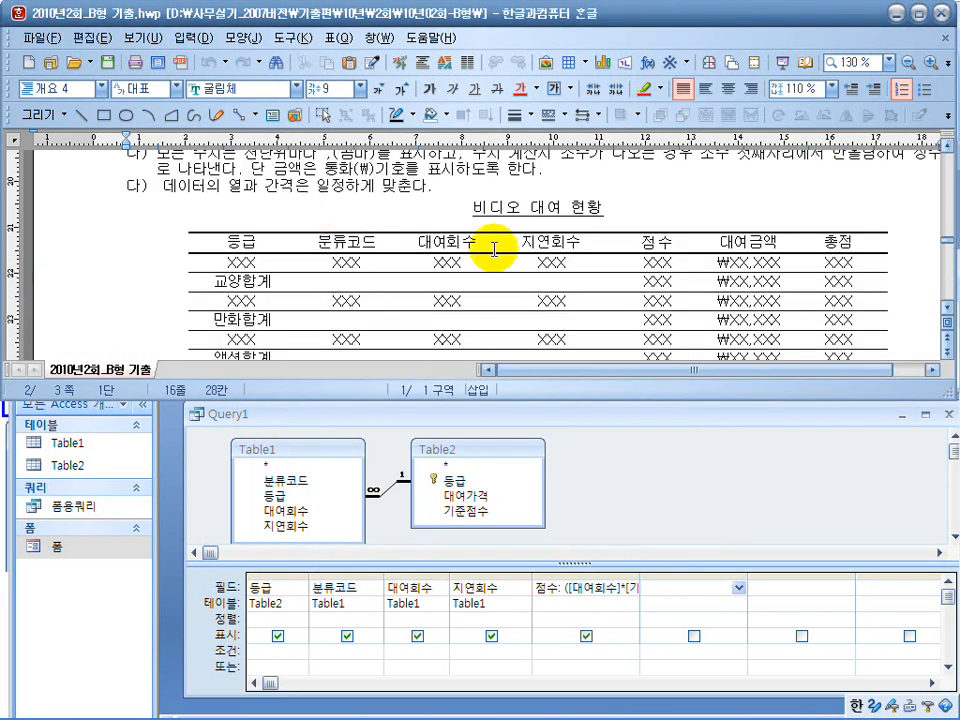
pyautogui.scroll(4, 750, 246)
pyautogui.moveTo(155, 205); pyautogui.dragTo(236, 211)
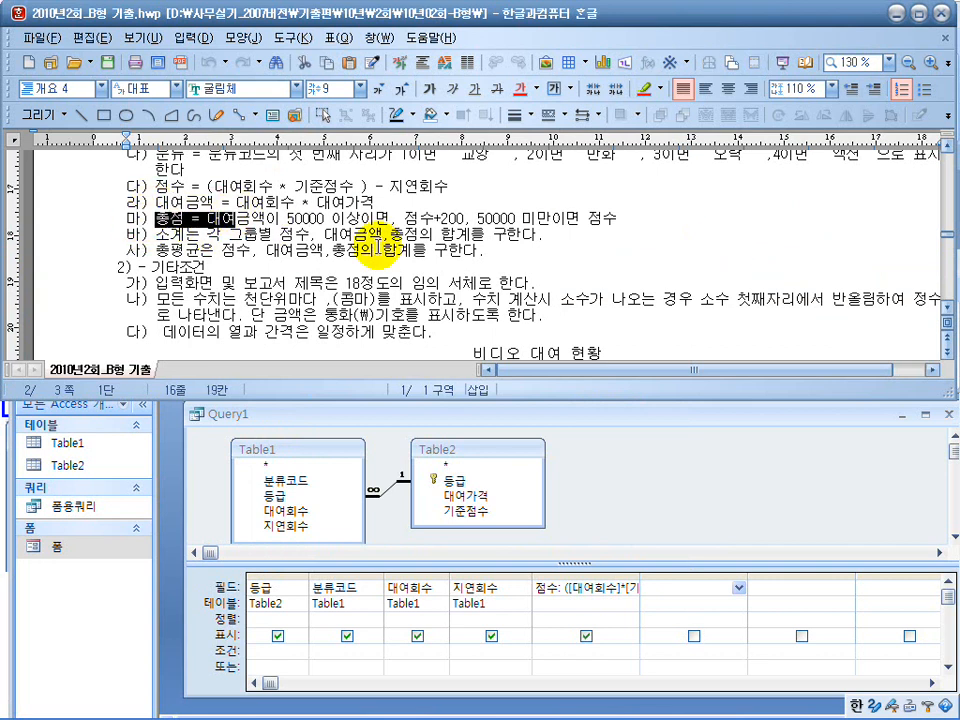
pyautogui.scroll(-1, 946, 308)
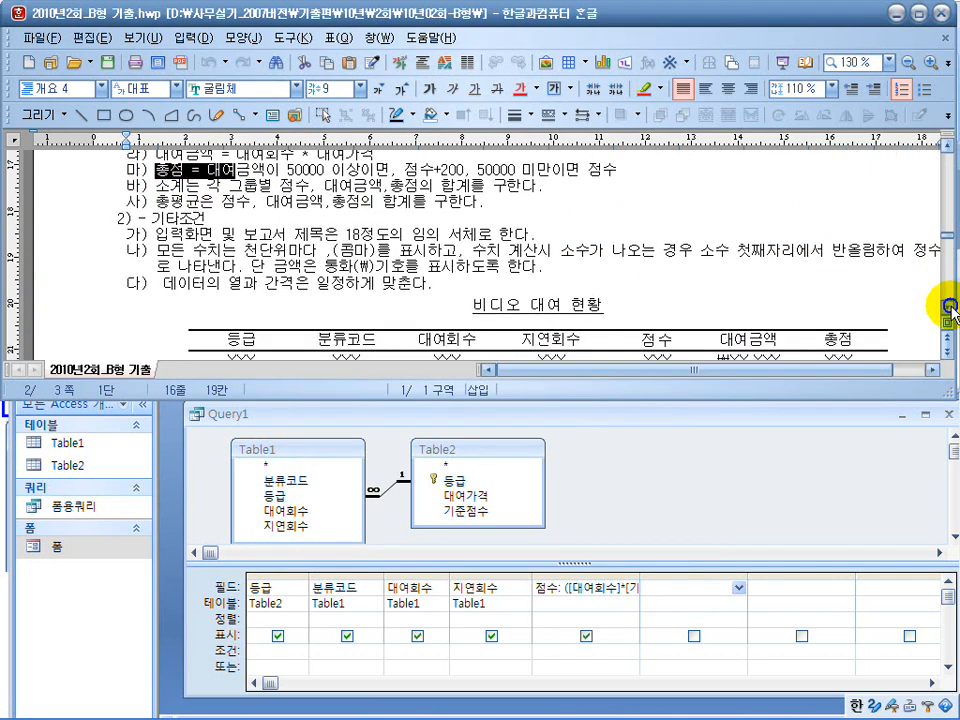
pyautogui.scroll(1, 943, 150)
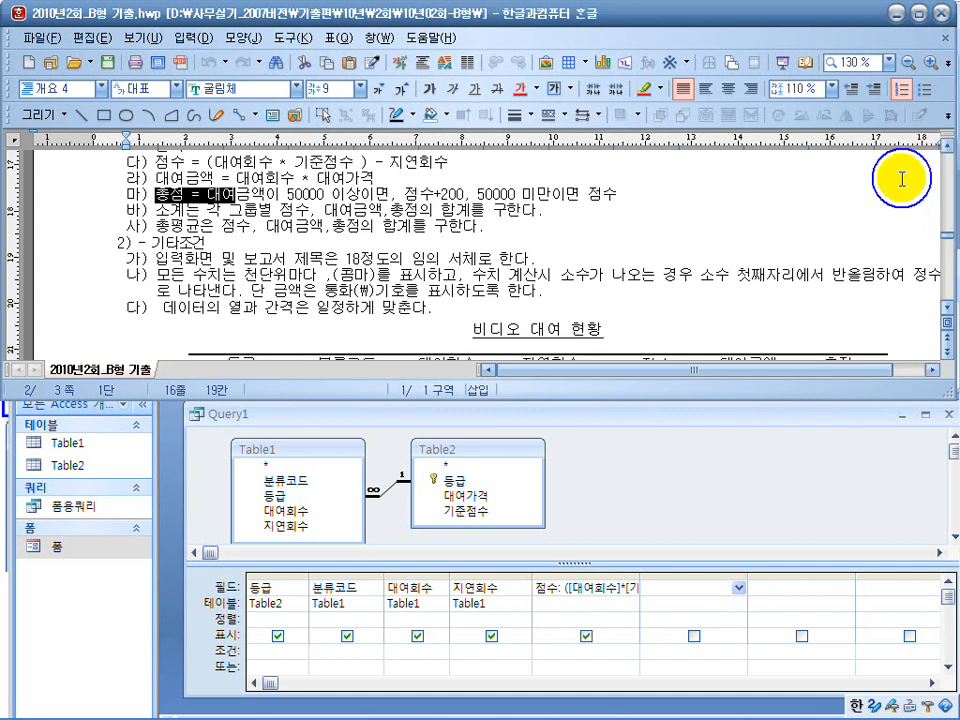
# Step: Add a calculated field to the next empty query column with the expression 대여금액:대여회수*대여가격
pyautogui.click(668, 580)
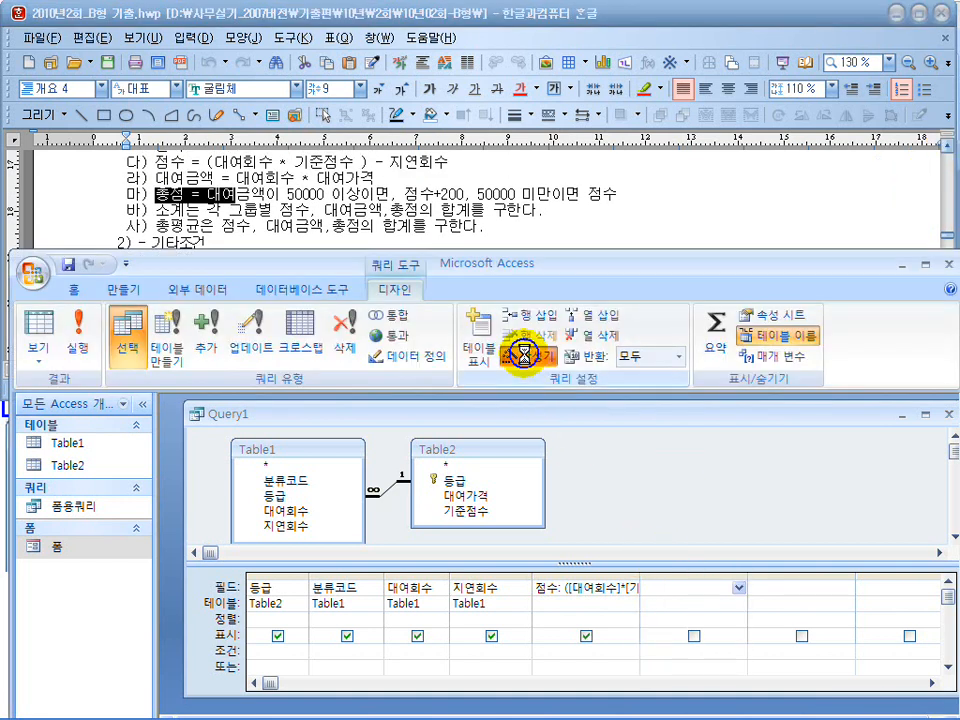
pyautogui.click(525, 349)
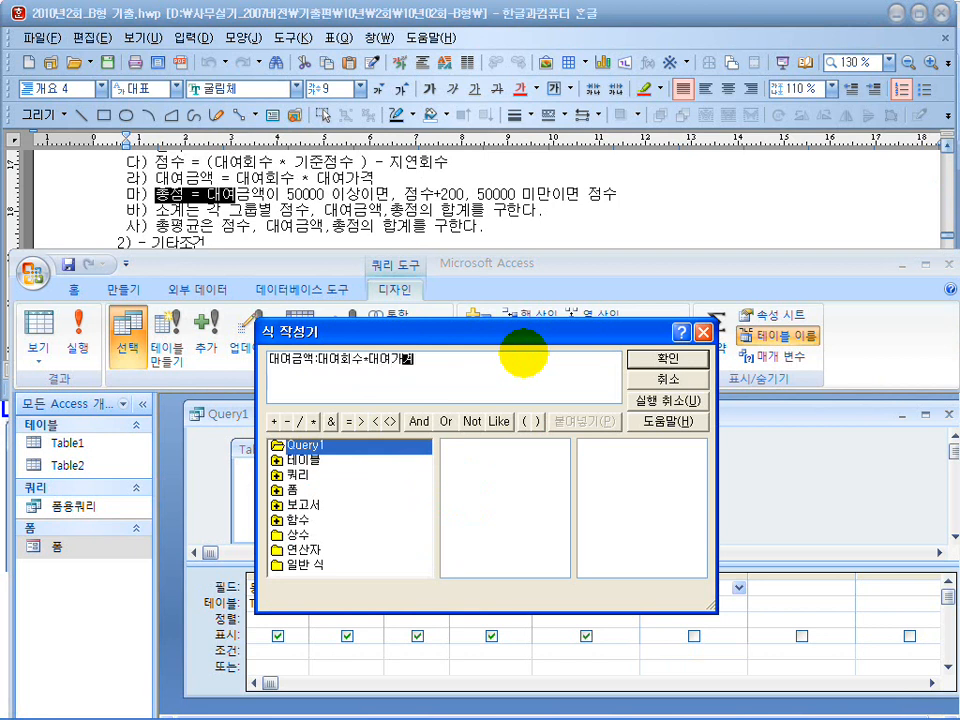
pyautogui.click(667, 358)
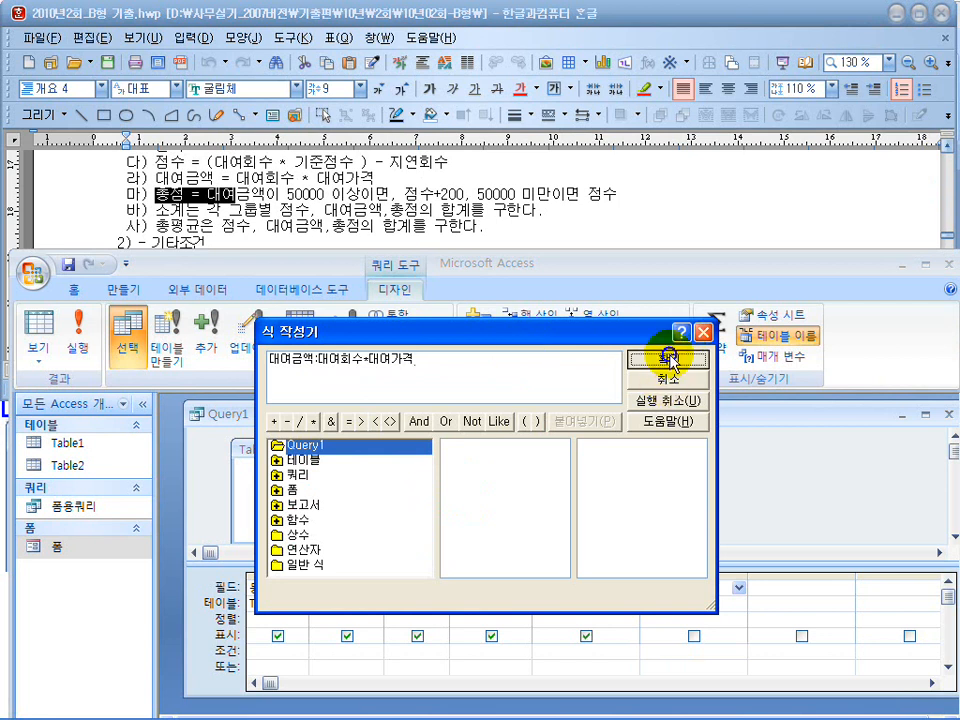
# Step: Enter the field name 총점: in the next empty query column and read condition 마) for it in the exam document
pyautogui.click(777, 586)
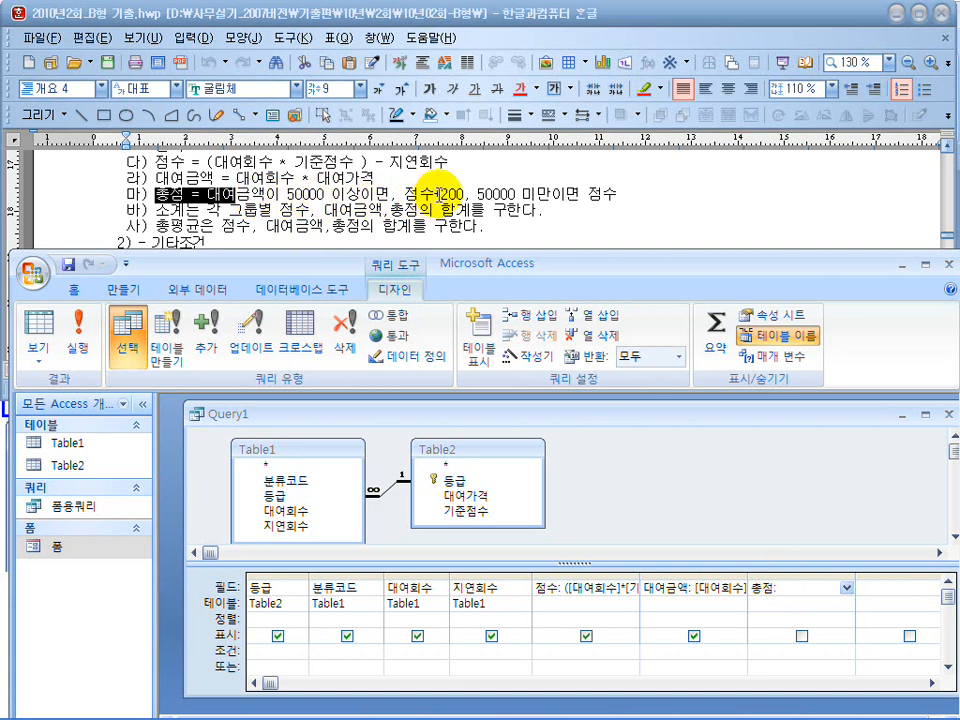
pyautogui.moveTo(460, 192); pyautogui.dragTo(415, 191)
pyautogui.moveTo(486, 193); pyautogui.dragTo(588, 195)
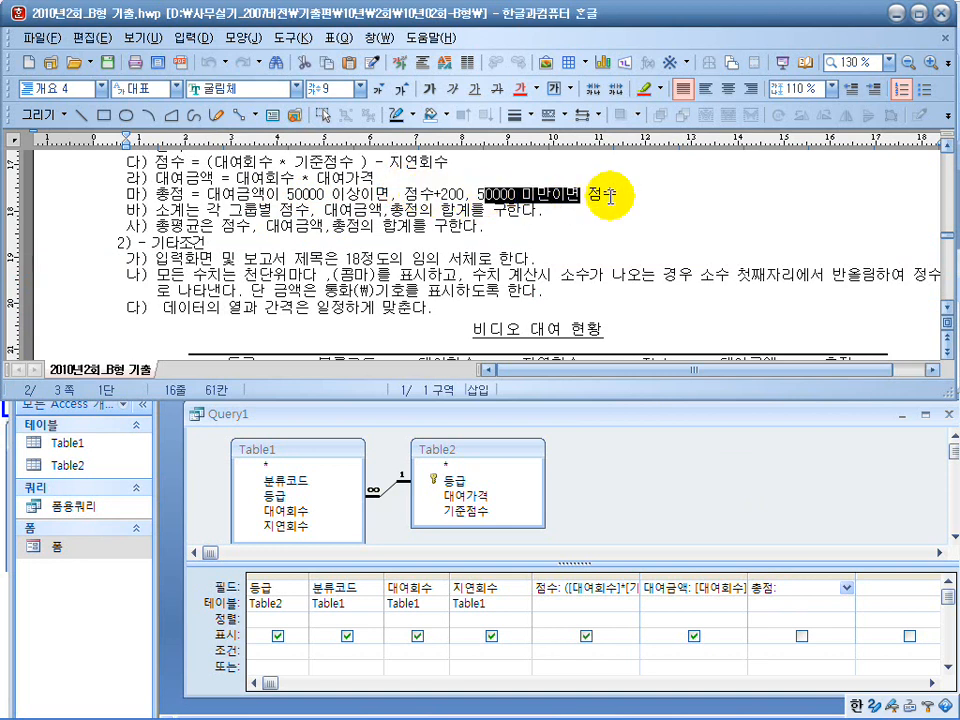
pyautogui.click(611, 196)
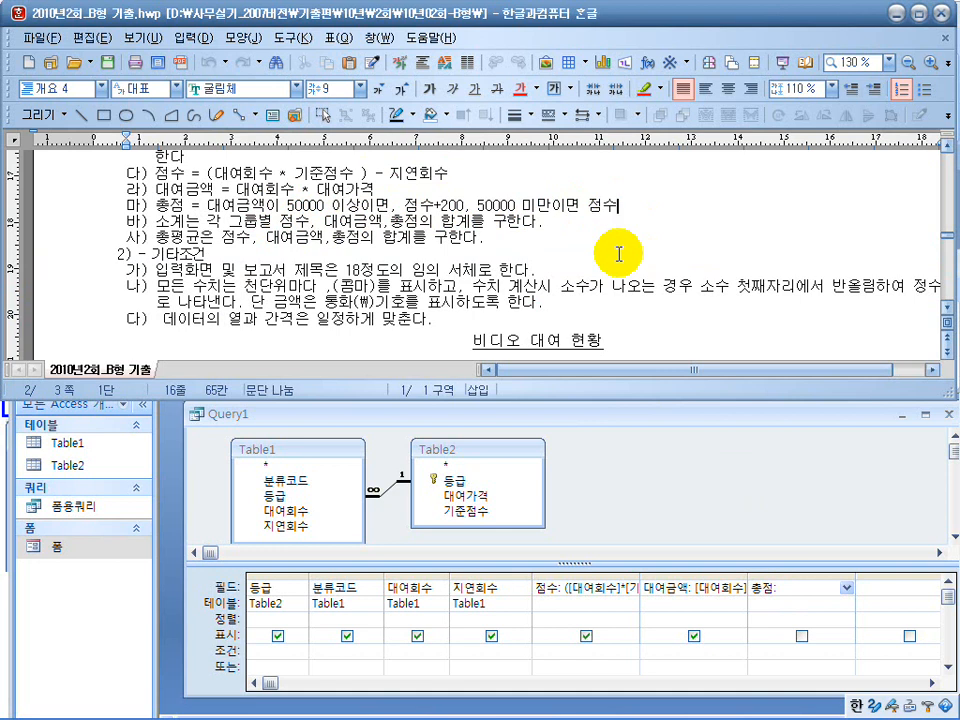
pyautogui.moveTo(462, 205); pyautogui.dragTo(405, 205)
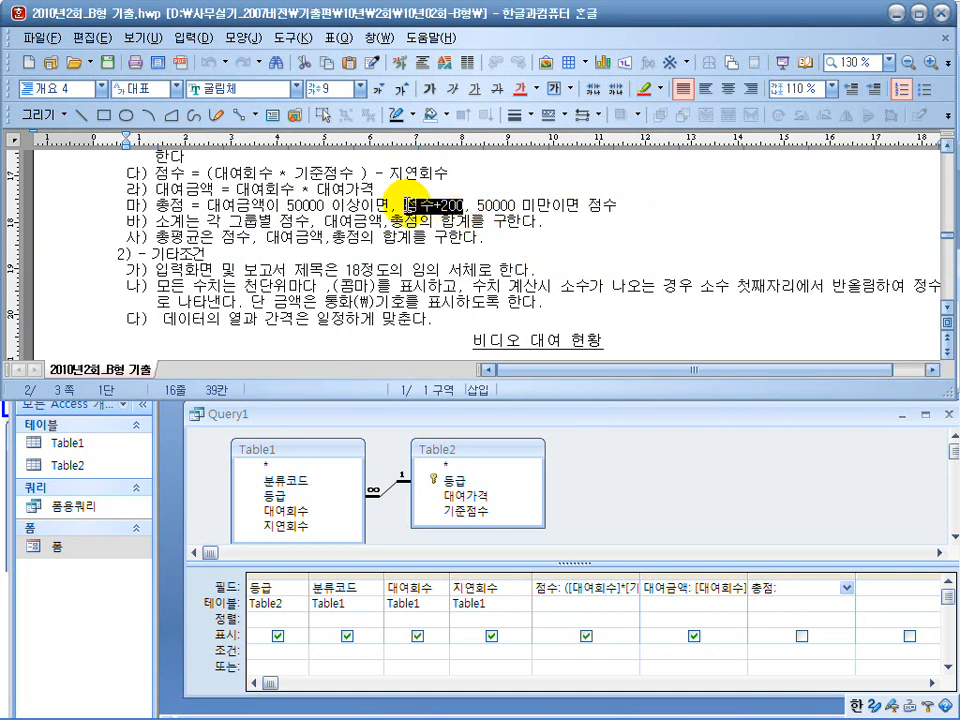
pyautogui.moveTo(618, 205); pyautogui.dragTo(597, 207)
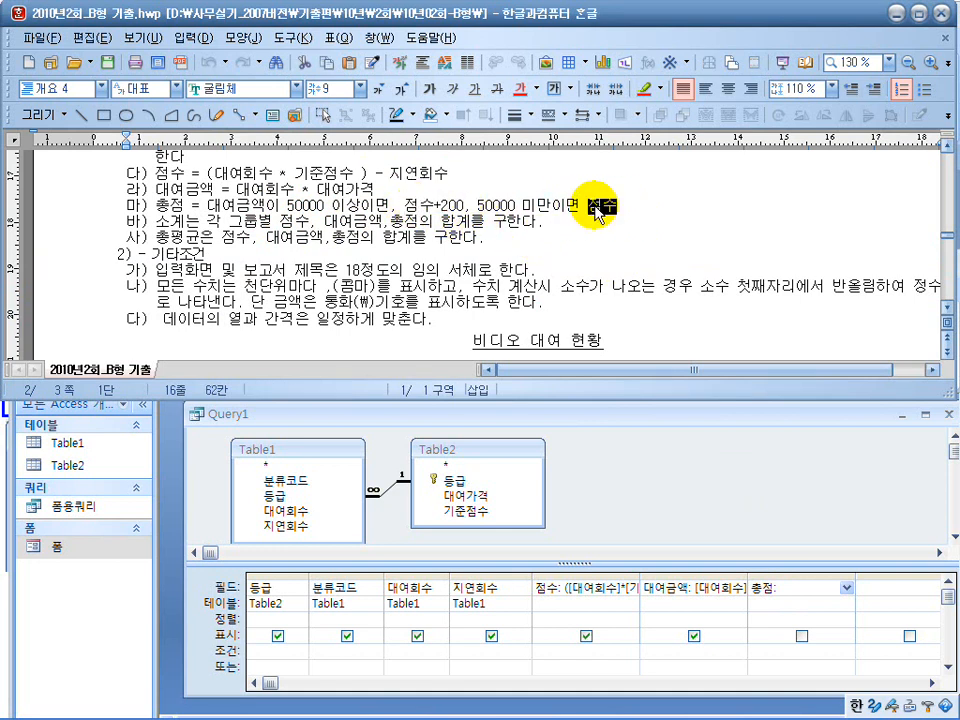
# Step: Complete the 총점 field in the Expression Builder as 총점:iif(대여금액>=50000,점수+200,점수)
pyautogui.click(800, 587)
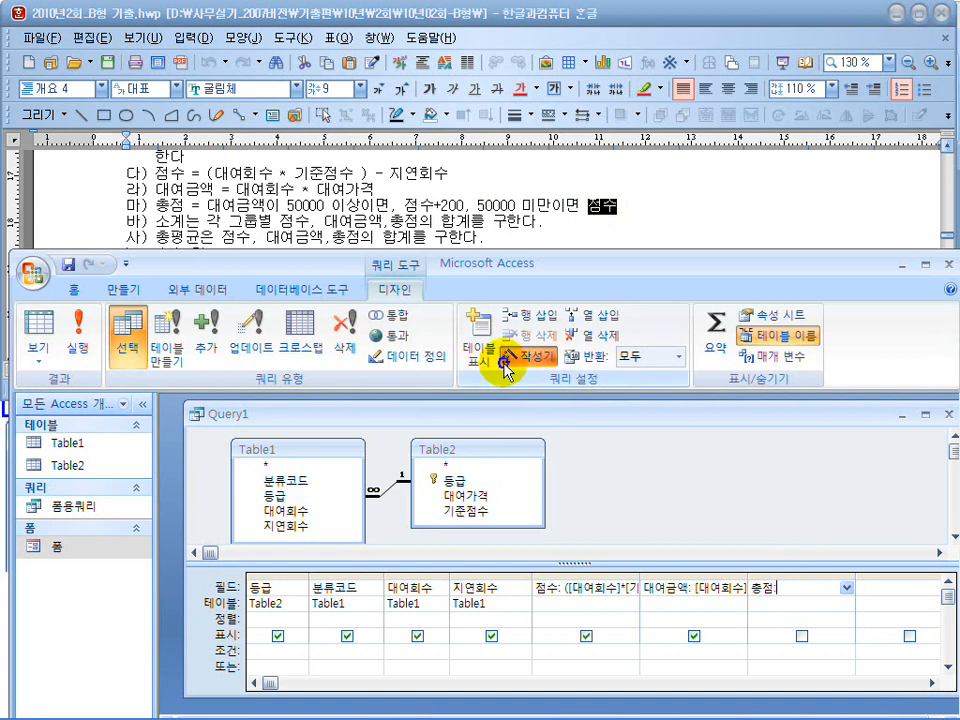
pyautogui.click(505, 360)
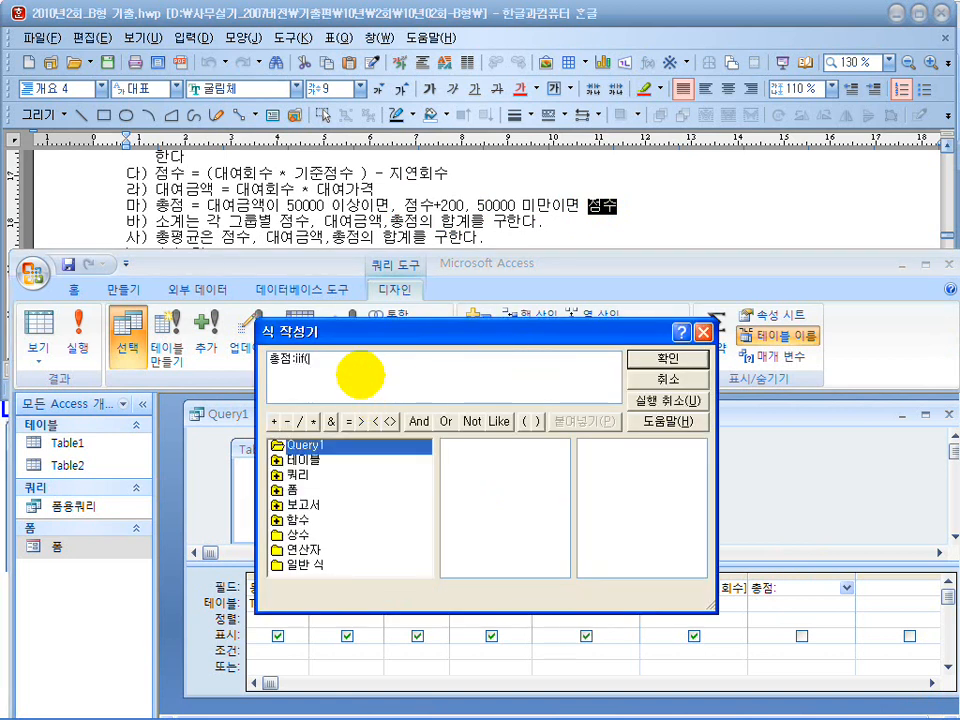
pyautogui.write('iif(eod')
pyautogui.press('BackSpace')
pyautogui.write('durmador')
pyautogui.write('>')
pyautogui.write('=')
pyautogui.write('50000')
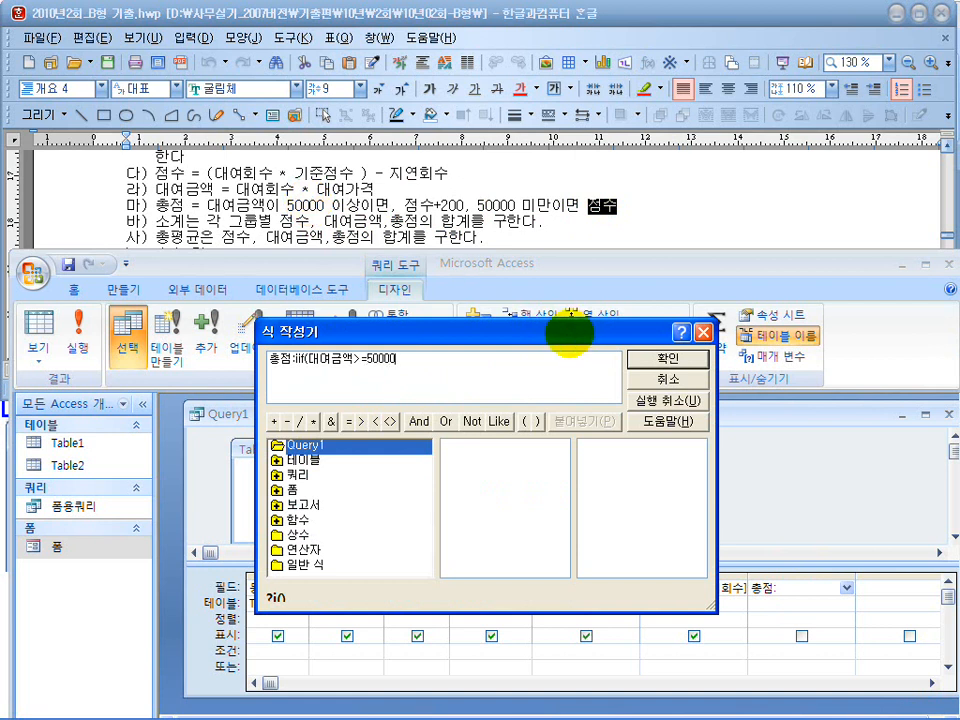
pyautogui.write(',점수+200,')
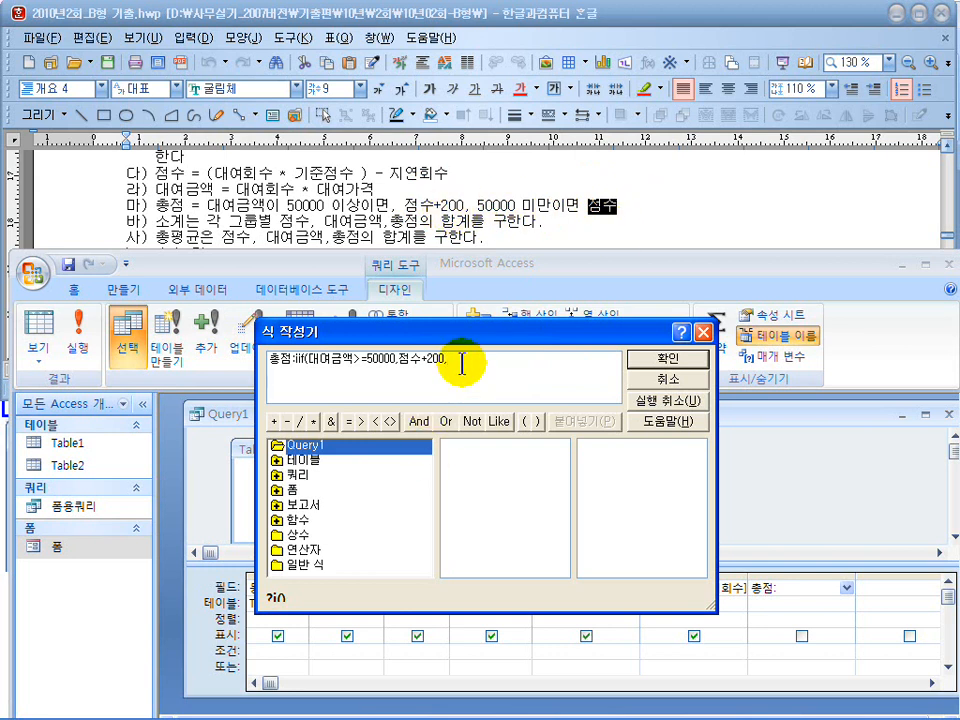
pyautogui.write('점수)')
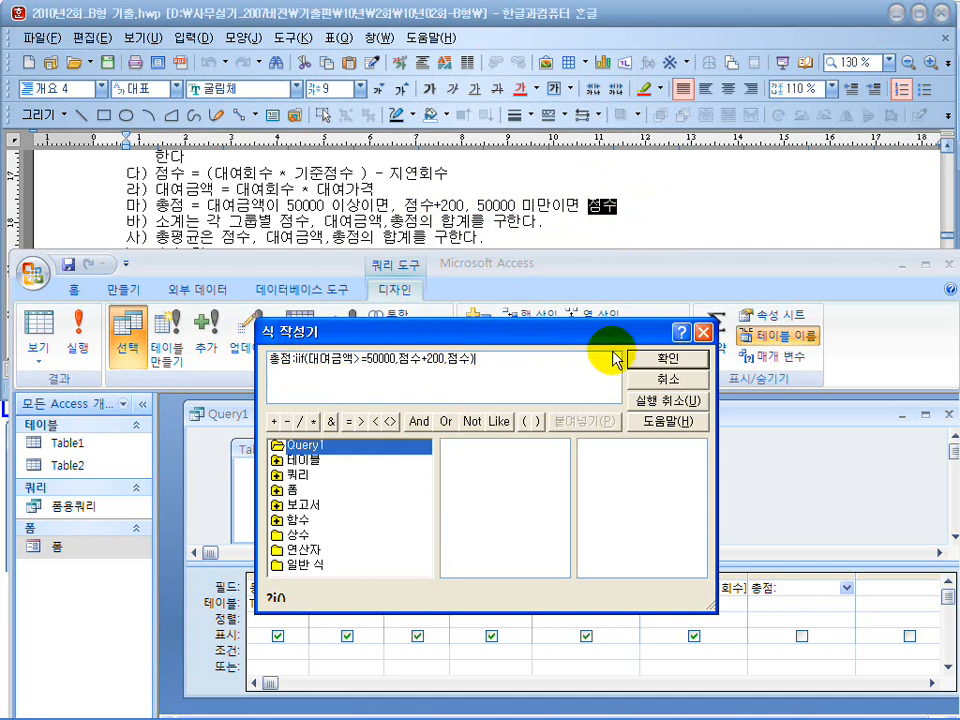
pyautogui.click(654, 358)
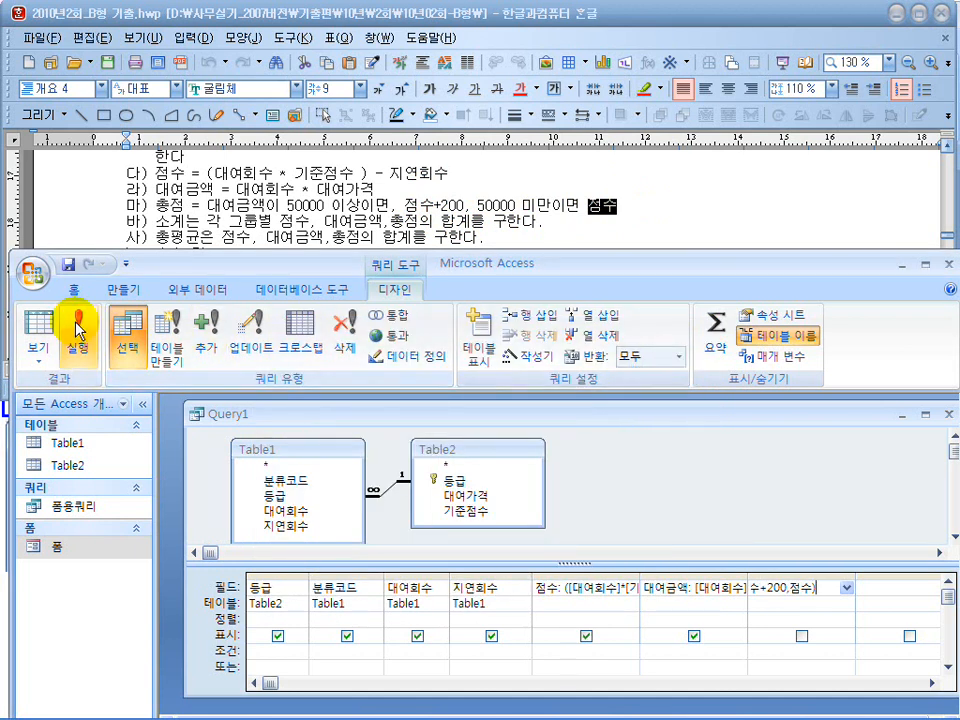
# Step: Run the query and compare its result columns with the report layout table in the exam document
pyautogui.click(76, 340)
pyautogui.scroll(-3, 493, 514)
pyautogui.scroll(2, 497, 514)
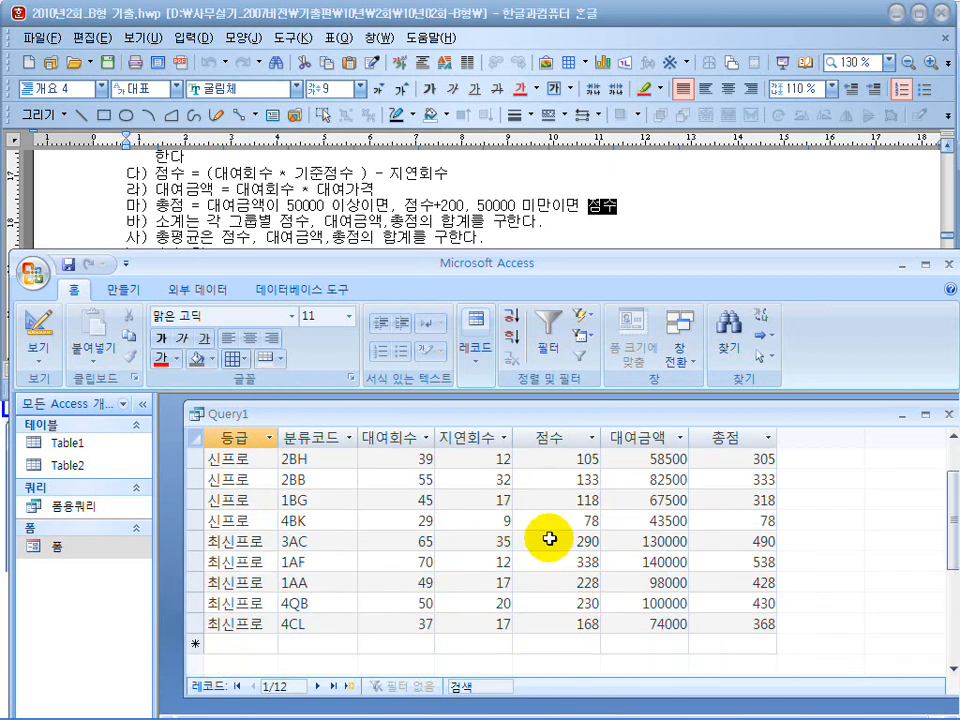
pyautogui.click(287, 221)
pyautogui.scroll(-5, 500, 340)
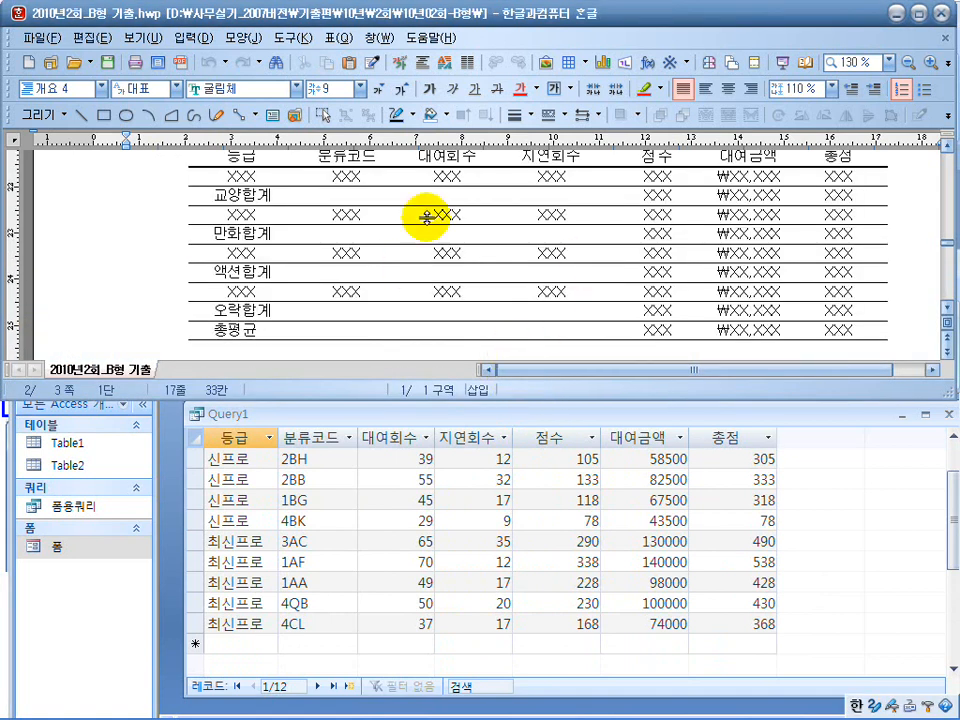
# Step: Save the query under the name 보고서용쿼리
pyautogui.click(498, 425)
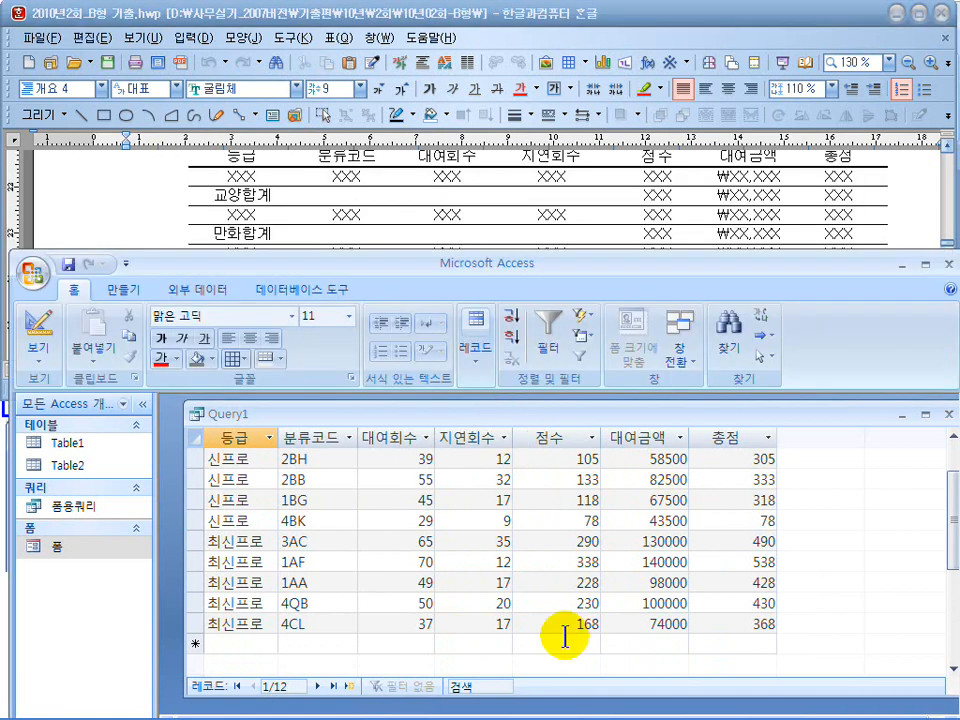
pyautogui.click(67, 266)
pyautogui.write('보고서용')
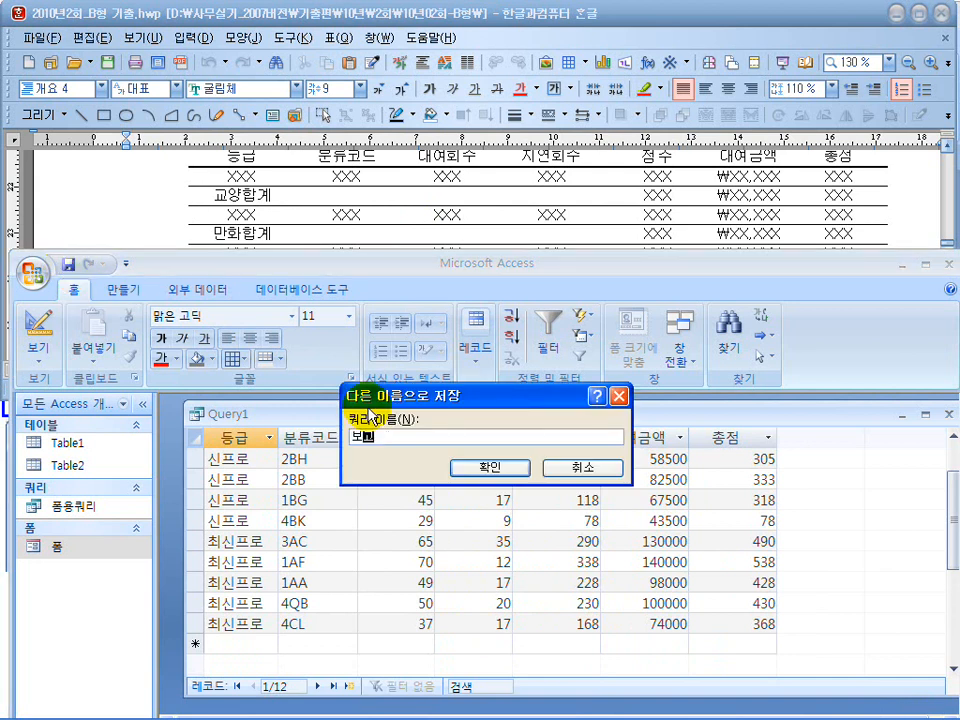
pyautogui.write('쿼리')
pyautogui.press('Return')
# Step: Read grouping condition 가) in the exam document and return the 보고서용쿼리 query to Design view
pyautogui.click(154, 210)
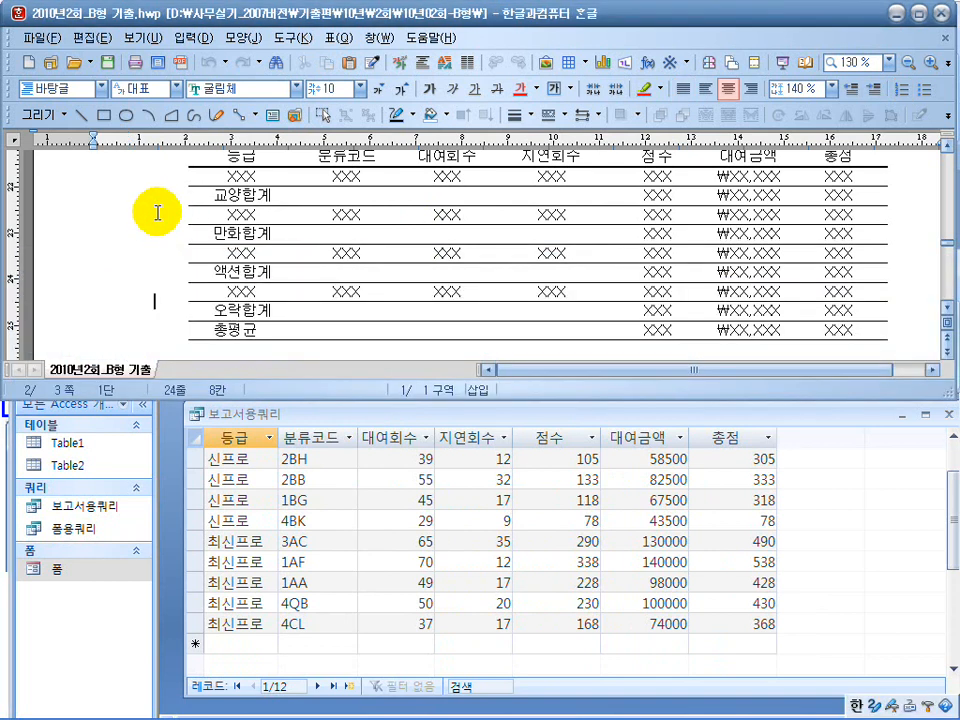
pyautogui.scroll(6, 207, 244)
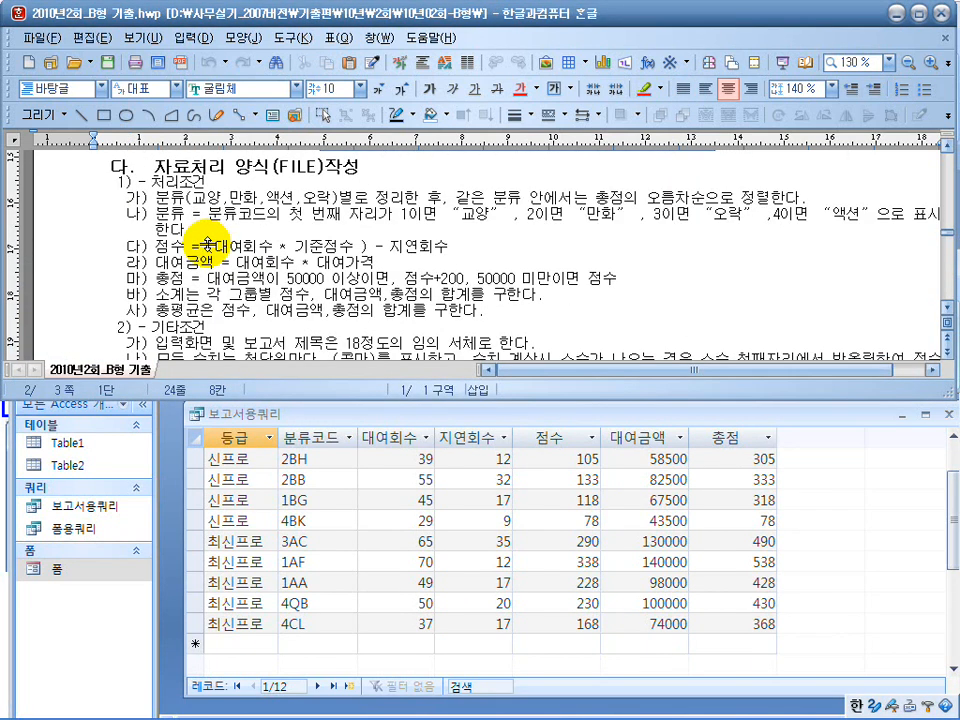
pyautogui.moveTo(154, 197); pyautogui.dragTo(441, 192)
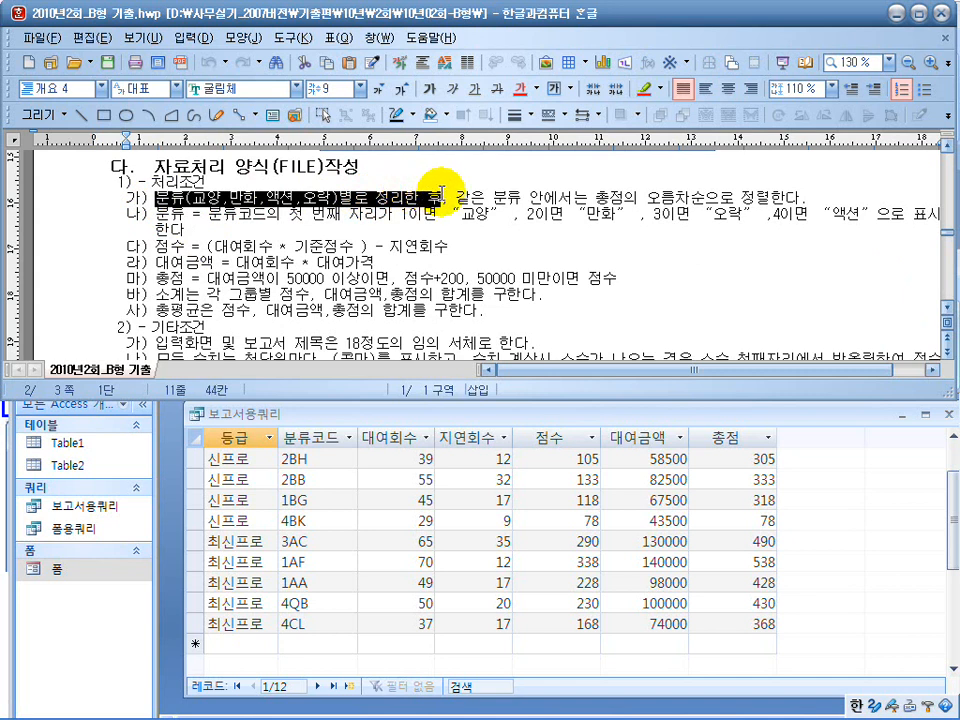
pyautogui.click(377, 430)
pyautogui.click(53, 355)
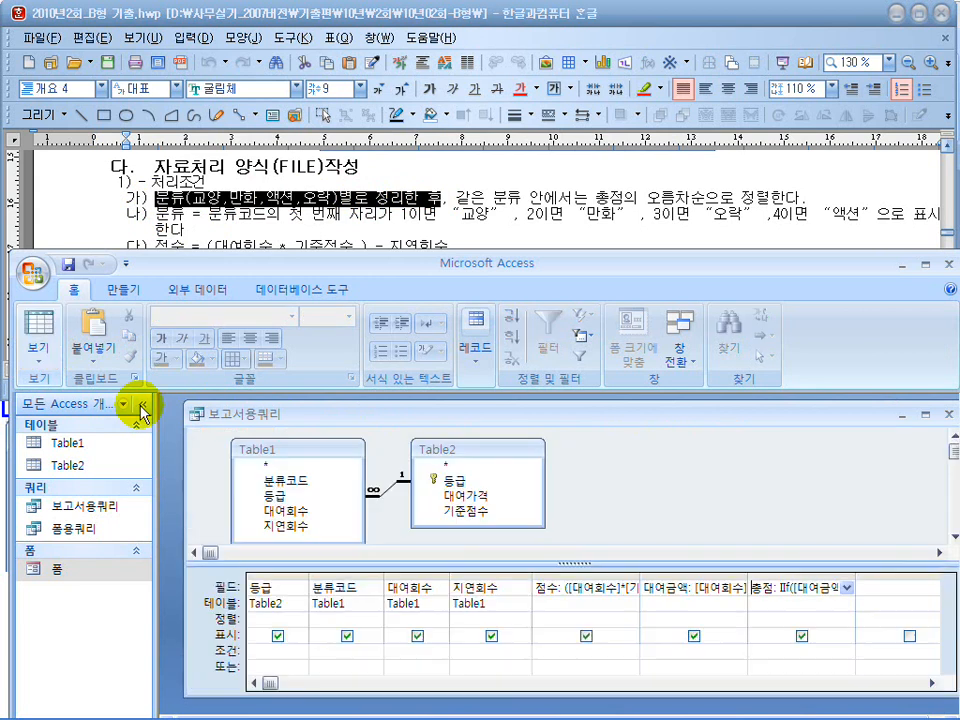
pyautogui.moveTo(527, 415); pyautogui.dragTo(507, 412)
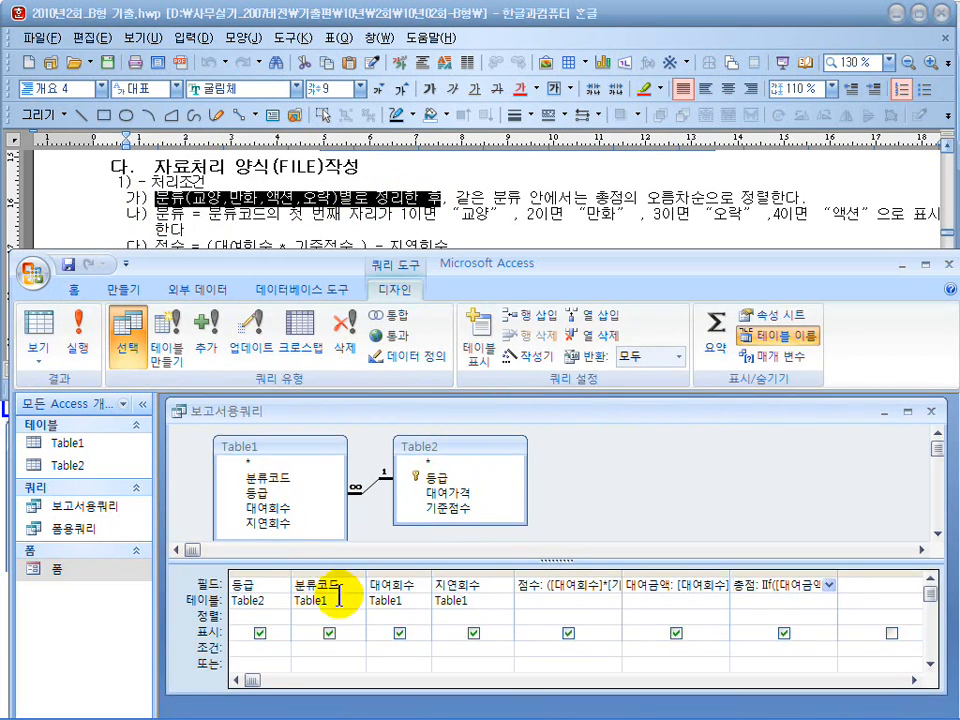
# Step: Check the query's 분류코드 values in the datasheet against the 분류 categories and rule 나) in the exam document
pyautogui.click(74, 338)
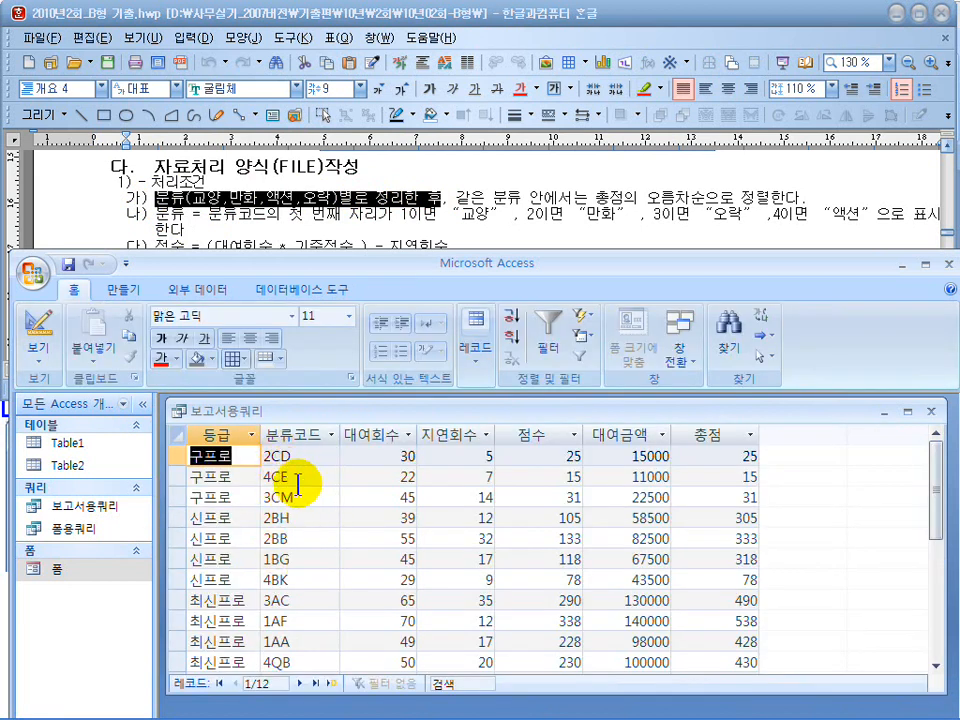
pyautogui.click(35, 327)
pyautogui.click(193, 198)
pyautogui.moveTo(193, 198); pyautogui.dragTo(334, 190)
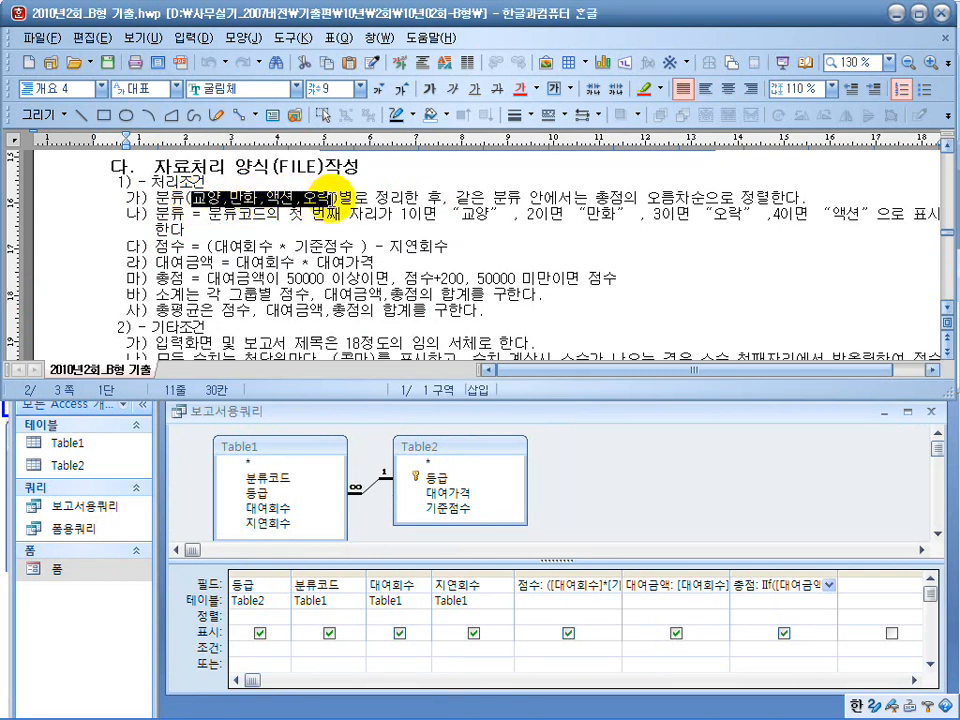
pyautogui.click(266, 479)
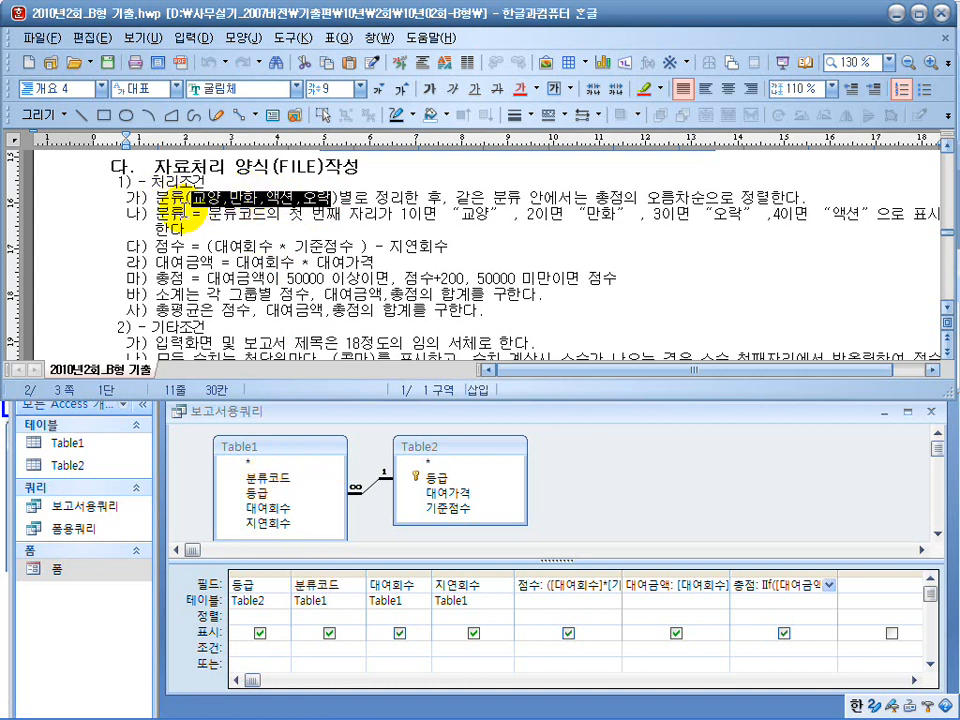
pyautogui.moveTo(155, 213); pyautogui.dragTo(266, 213)
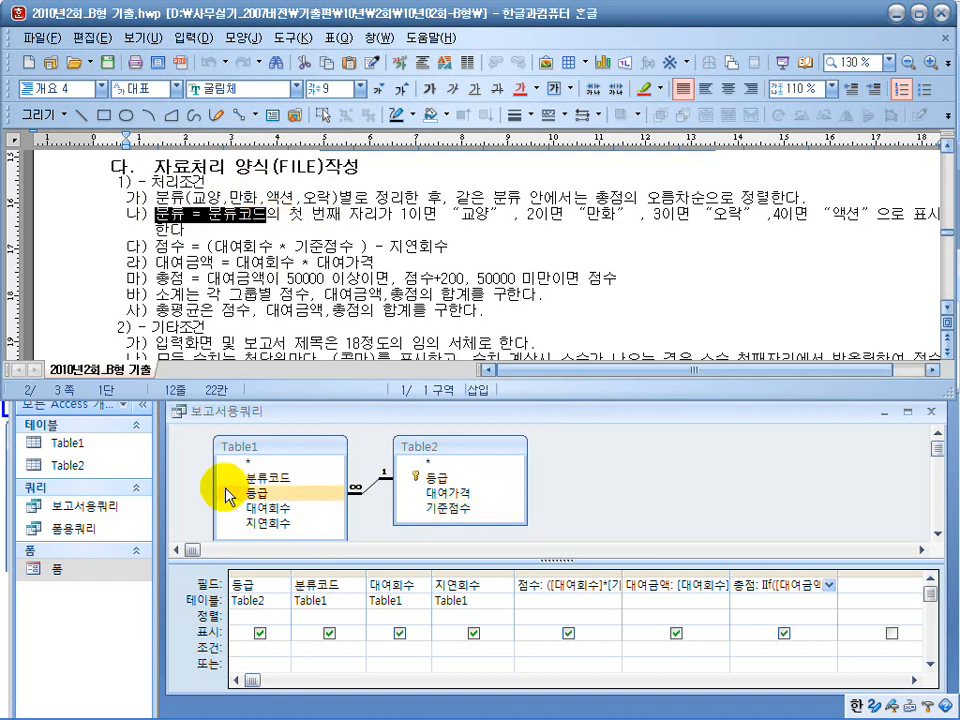
# Step: Start a calculated 분류 field in the next empty query column with the Expression Builder, entering 분류:iif(Left(분류코드,1)
pyautogui.click(857, 582)
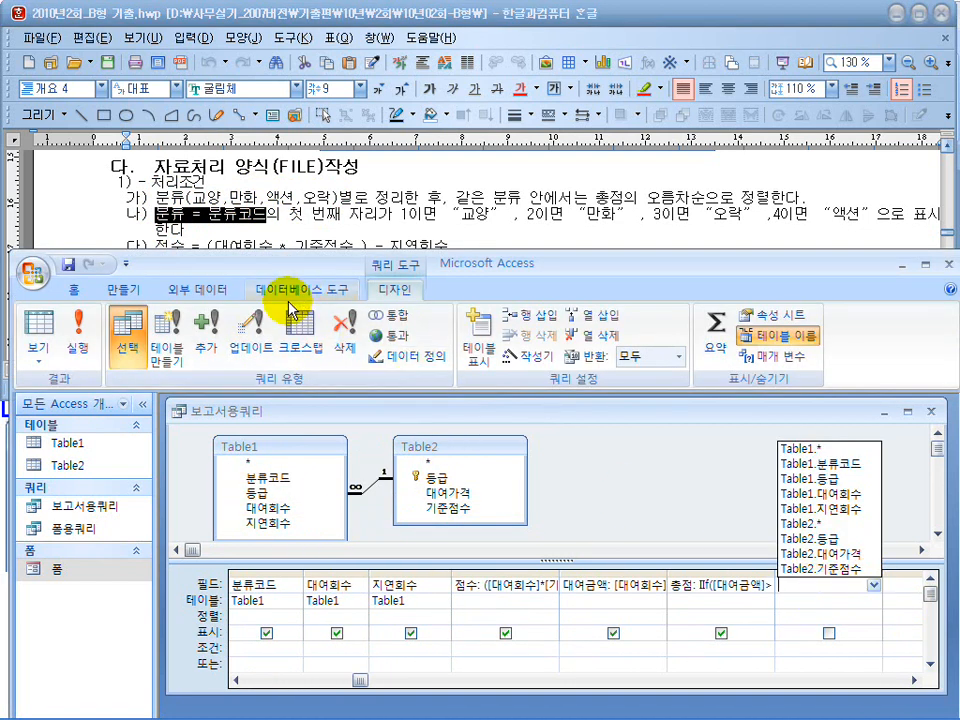
pyautogui.click(533, 356)
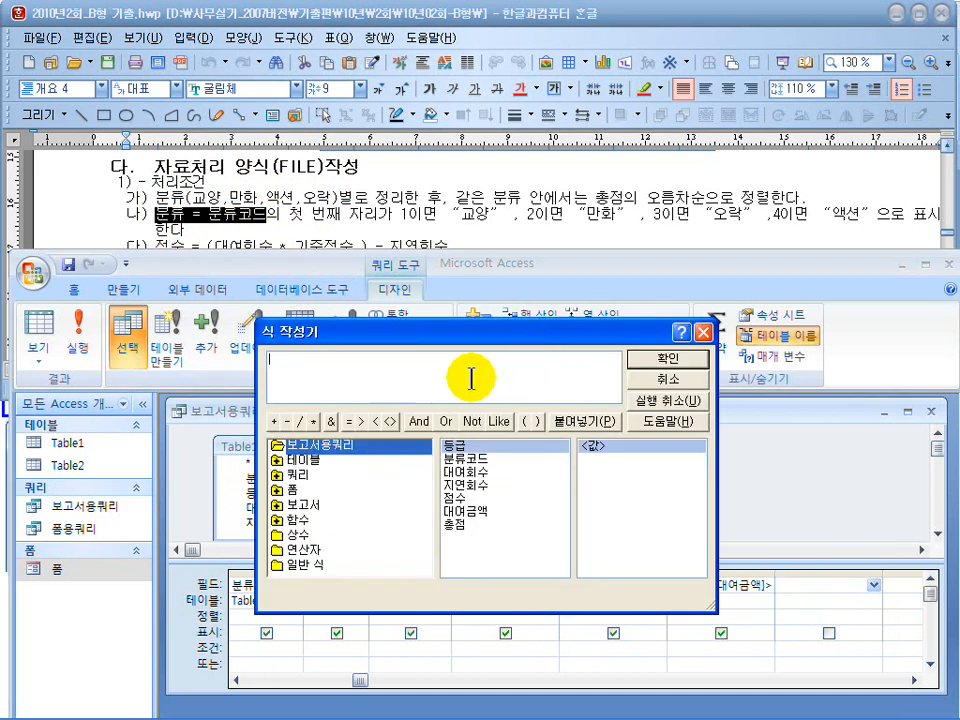
pyautogui.write('분류:iif(Left(분류코드,1')
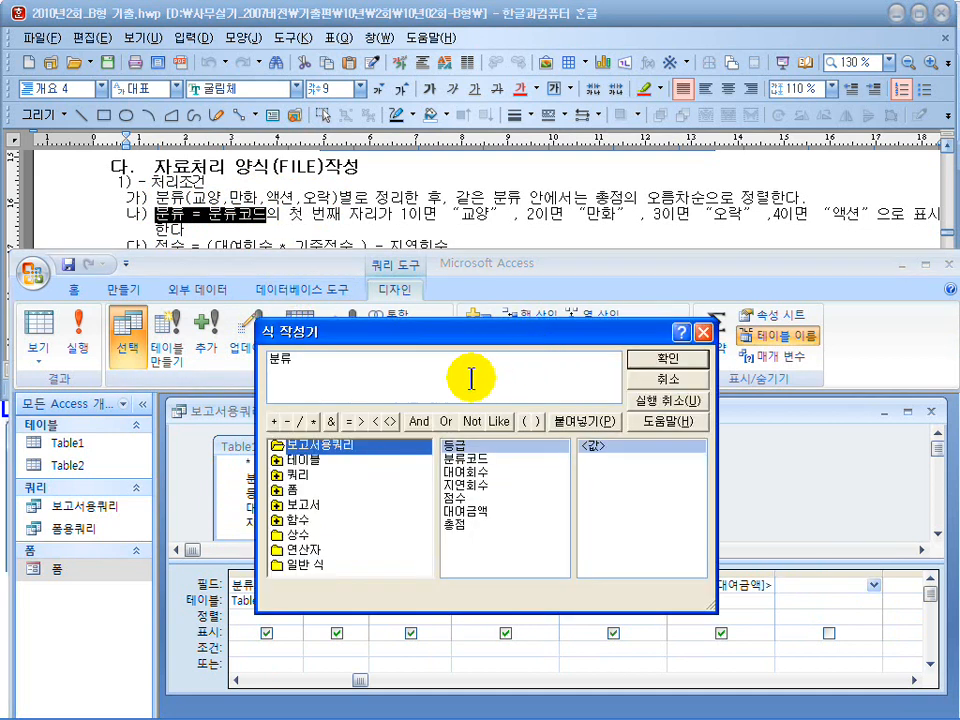
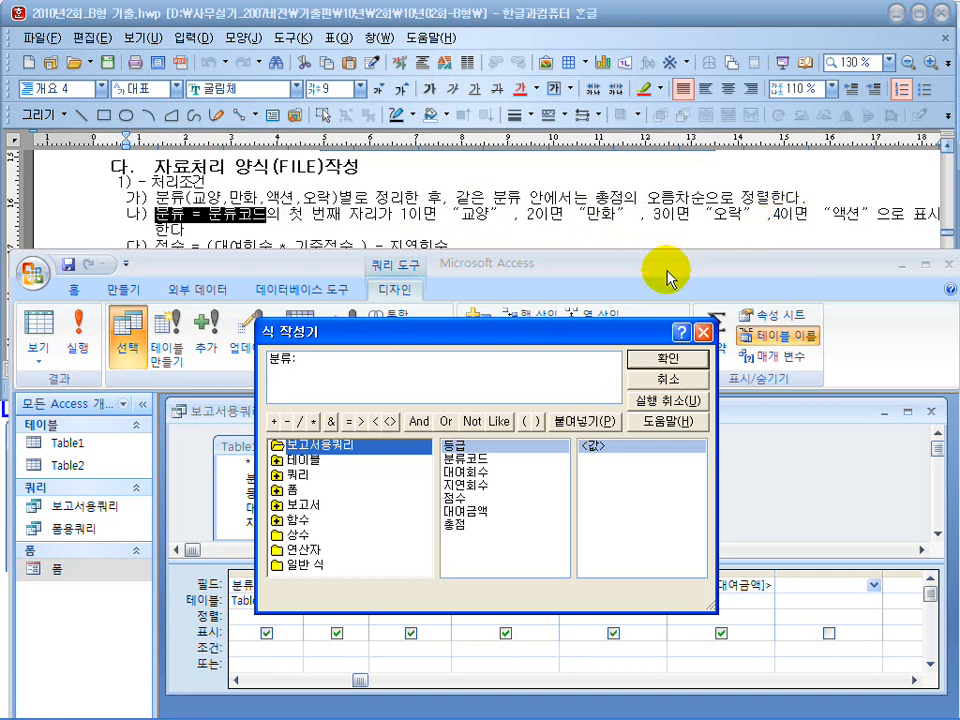
pyautogui.write('iif(')
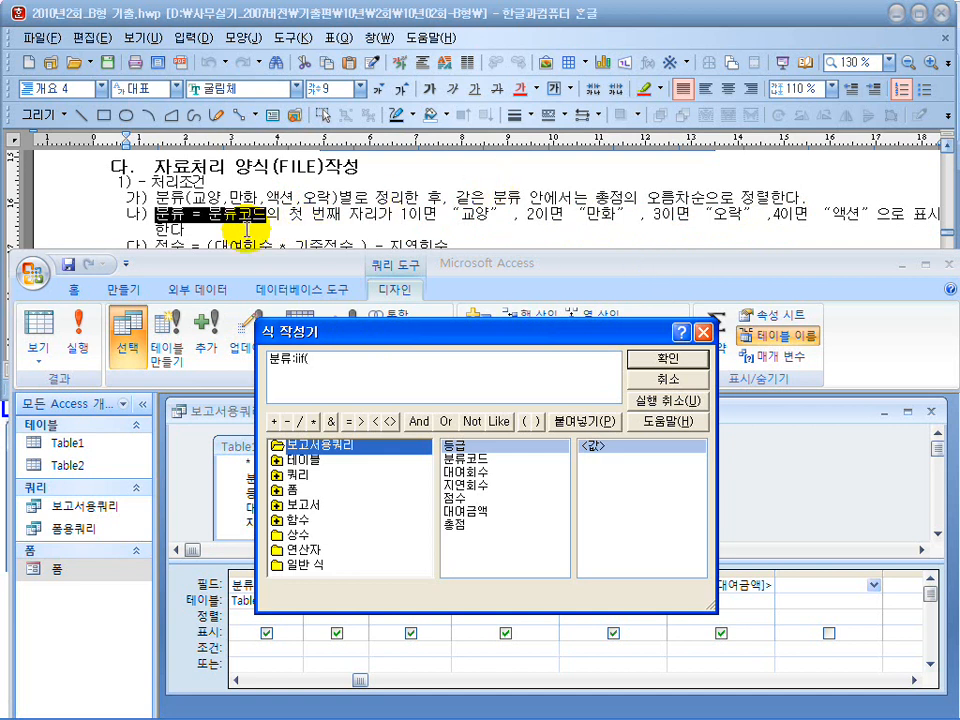
pyautogui.write(')')
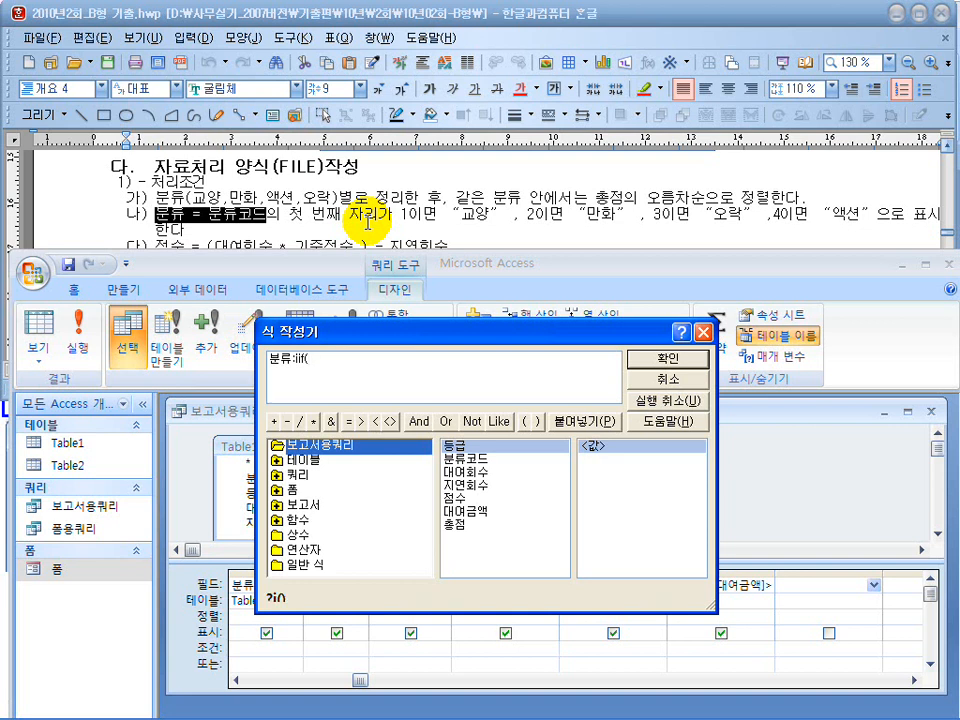
pyautogui.write(' Left(분류코드')
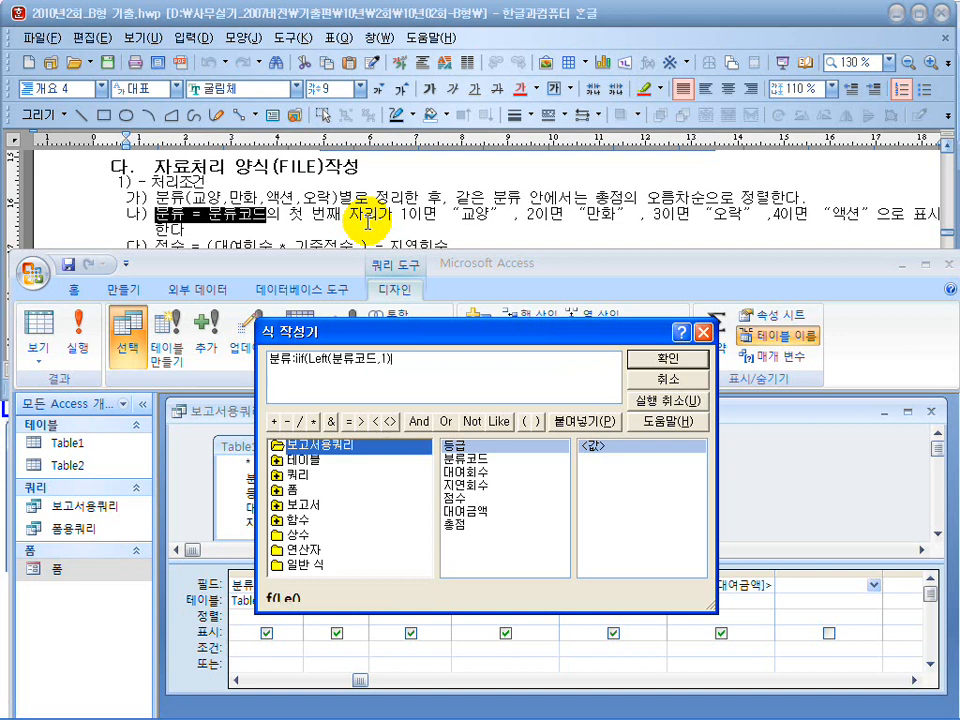
pyautogui.write(',1)')
# Step: Complete the first iif condition so that a leading digit equal to the text "1" returns "교양"
pyautogui.moveTo(383, 358); pyautogui.dragTo(310, 362)
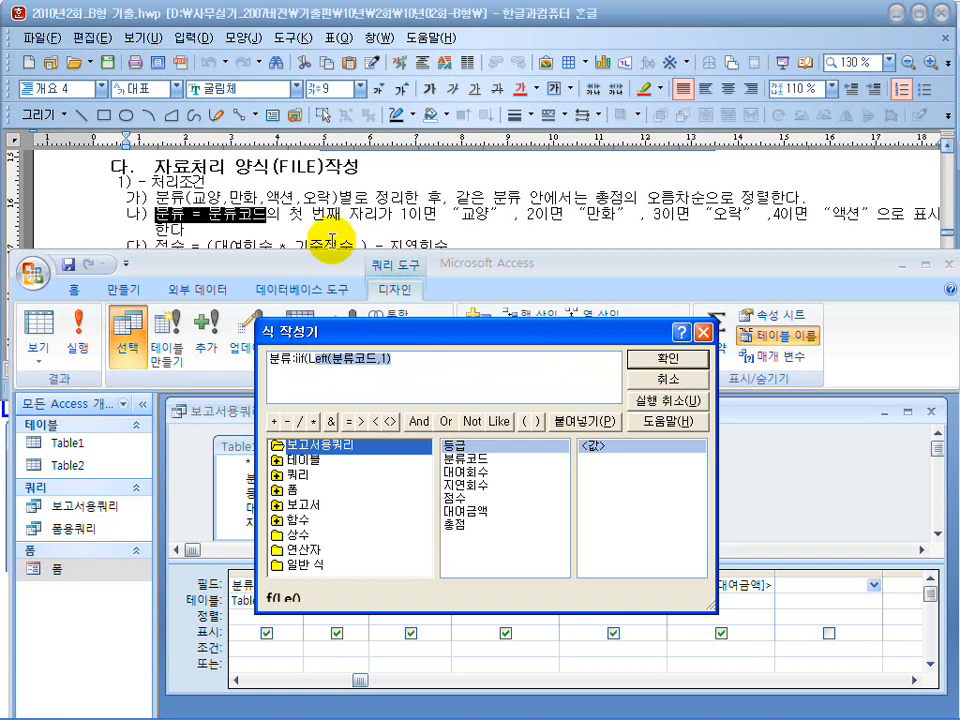
pyautogui.click(414, 366)
pyautogui.write('=1,')
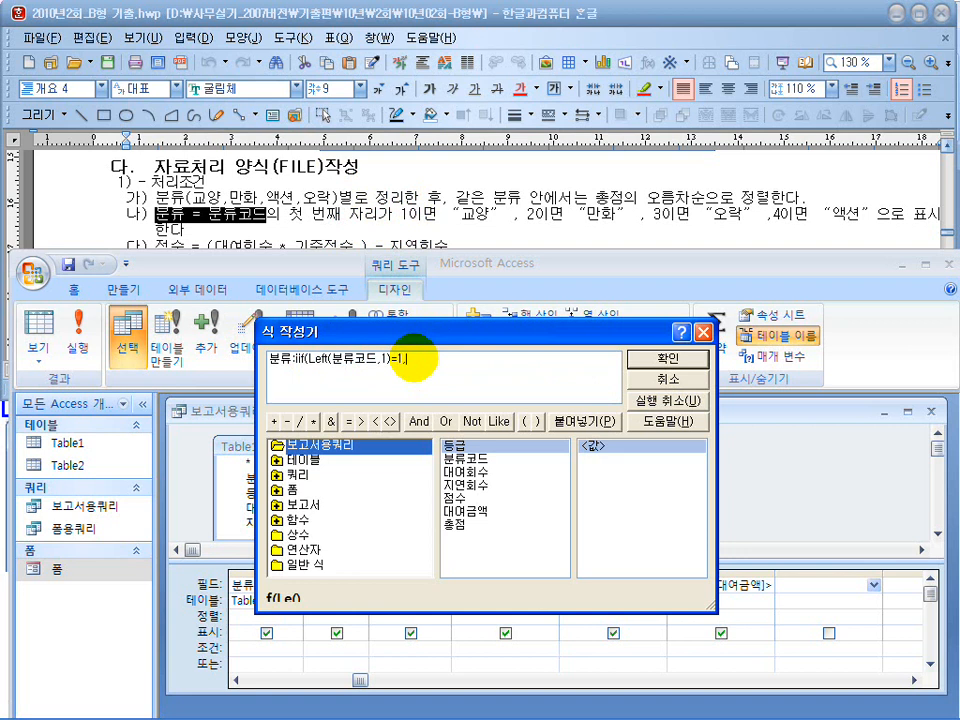
pyautogui.write('"교양')
pyautogui.write(',')
pyautogui.click(309, 361)
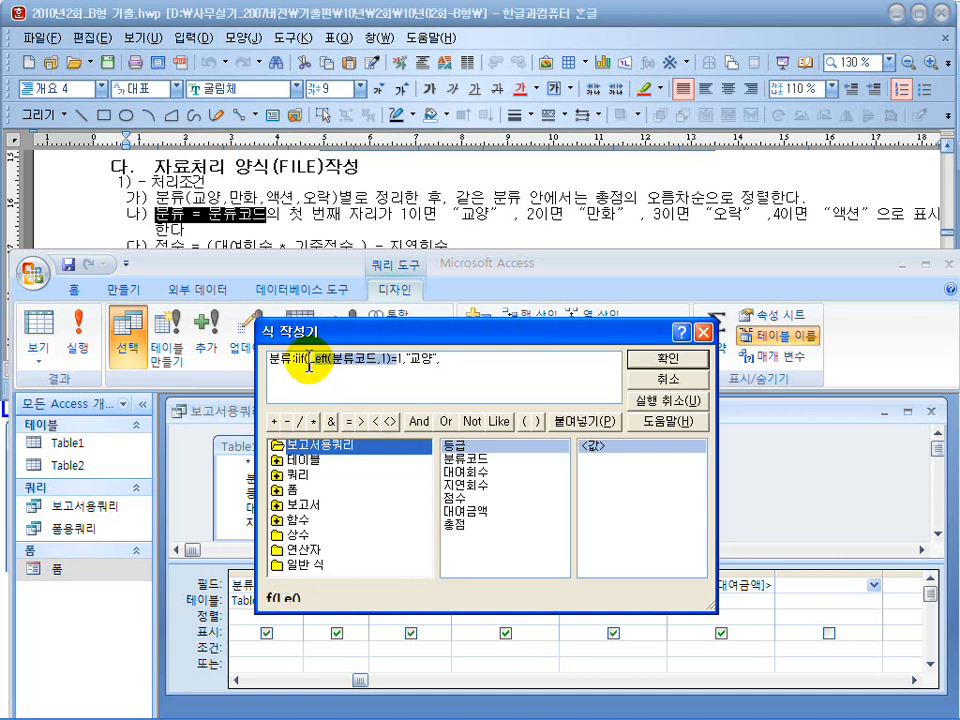
pyautogui.click(398, 362)
pyautogui.write('1')
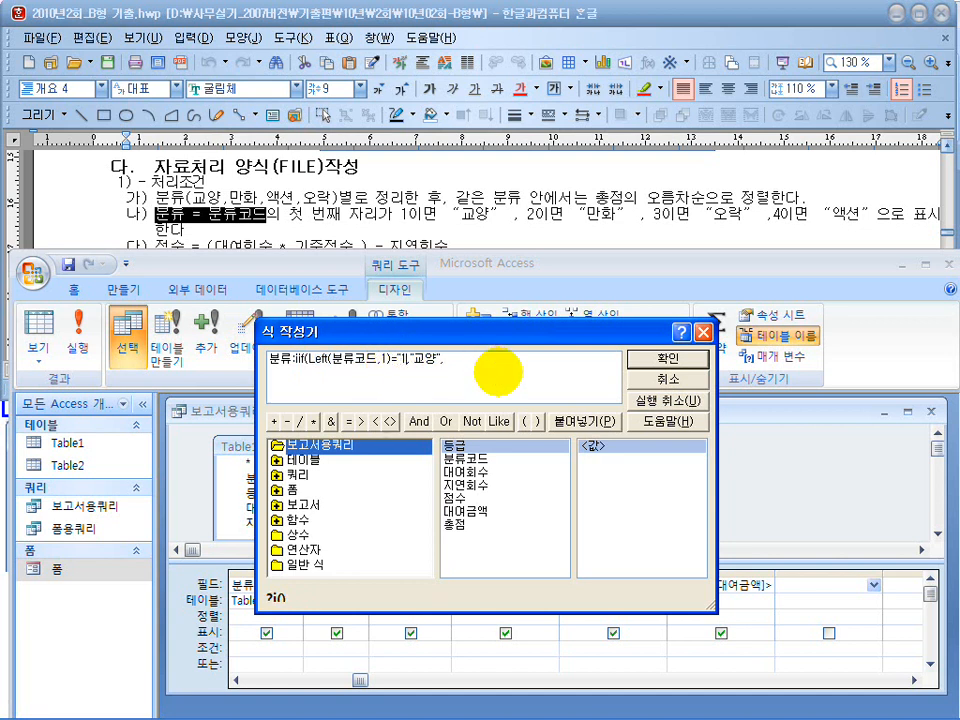
pyautogui.write('"')
# Step: Add a copy of the iif clause as a nested condition in which "2" returns "만화"
pyautogui.moveTo(450, 360); pyautogui.dragTo(396, 364)
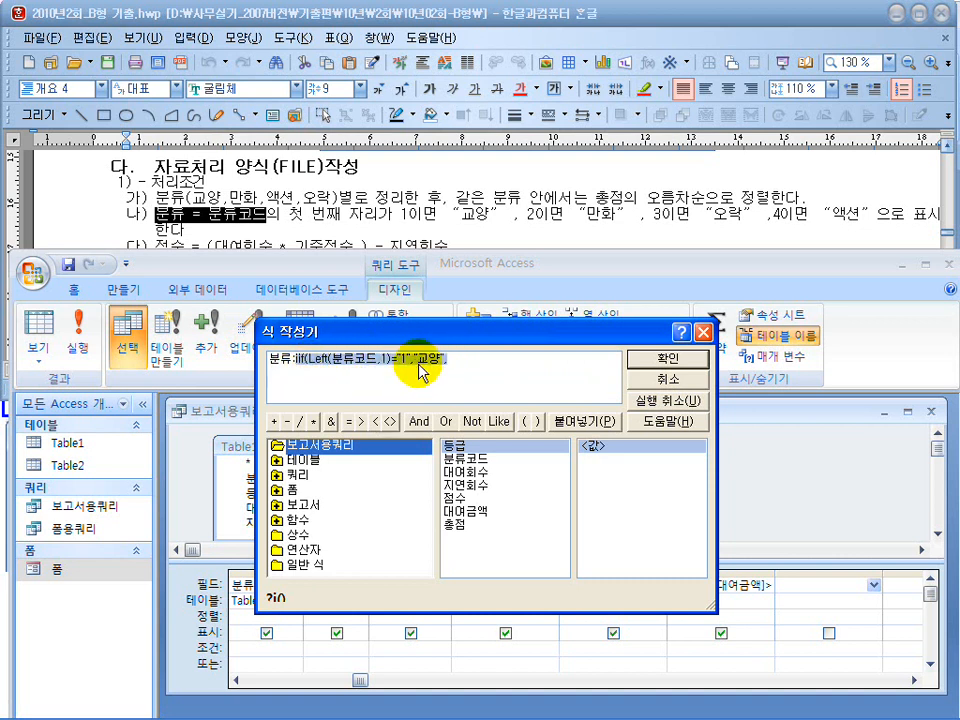
pyautogui.click(552, 370)
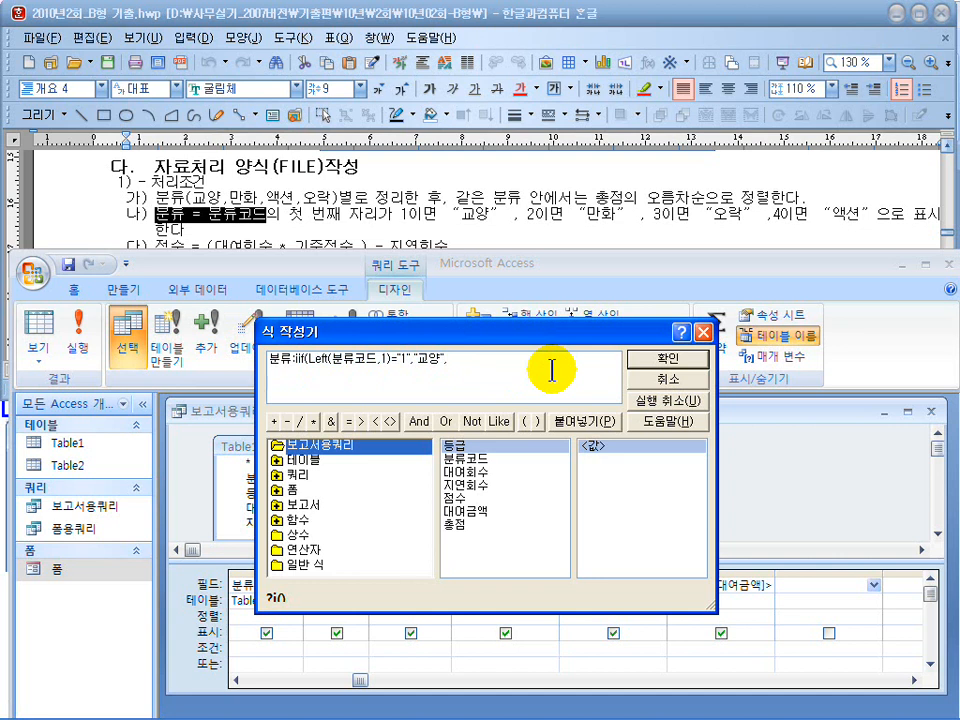
pyautogui.write('iif(Left(분류코드,1)="1","교양",')
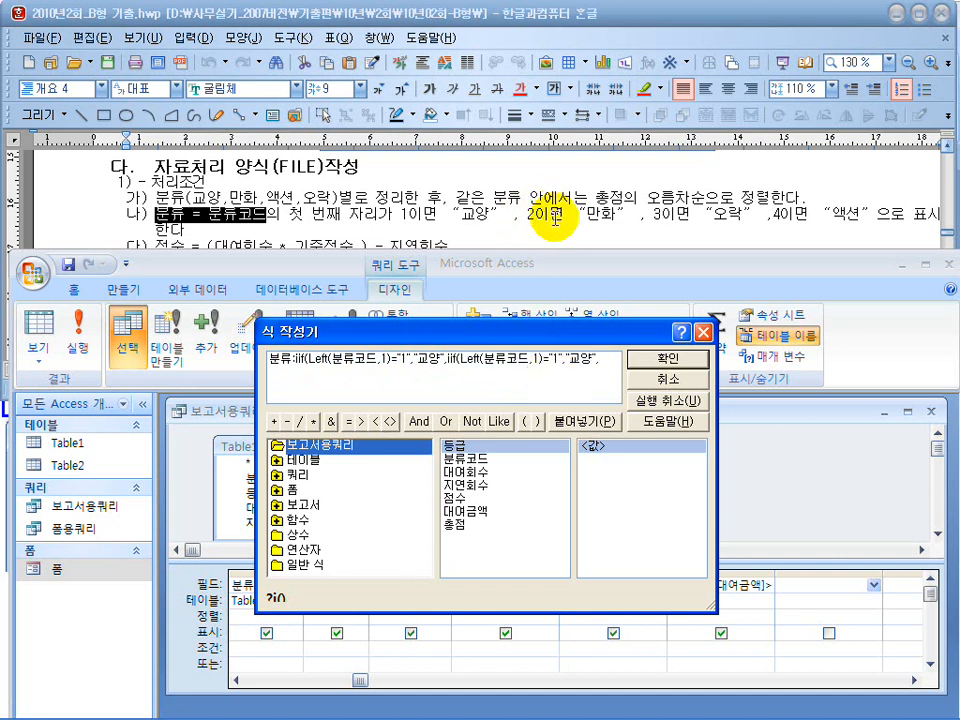
pyautogui.click(556, 359)
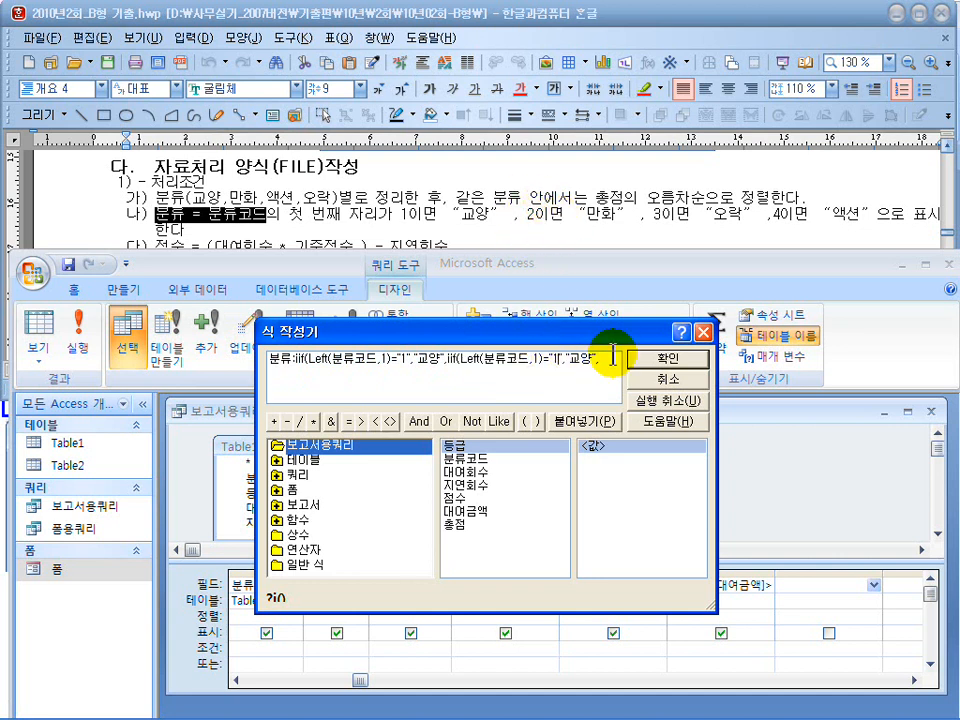
pyautogui.press('BackSpace')
pyautogui.write('2","만화')
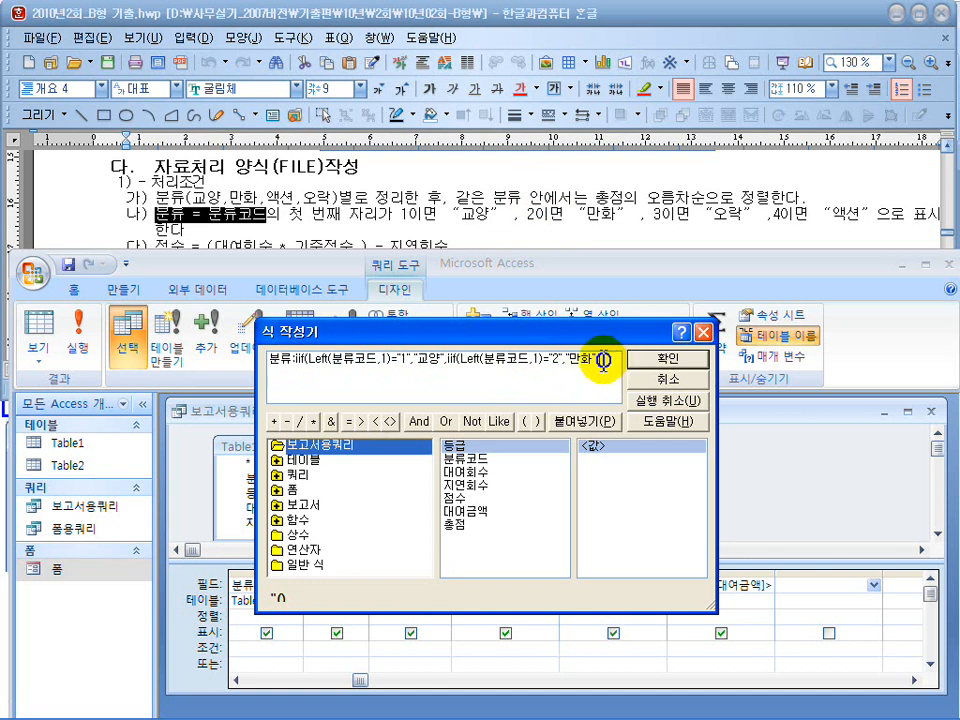
# Step: Add a third nested iif where "3" returns "오락" and anything else "액션", close all parentheses, and accept the 분류 expression
pyautogui.press('End')
pyautogui.write('iif(Left(분류코드,1)="1","교양",')
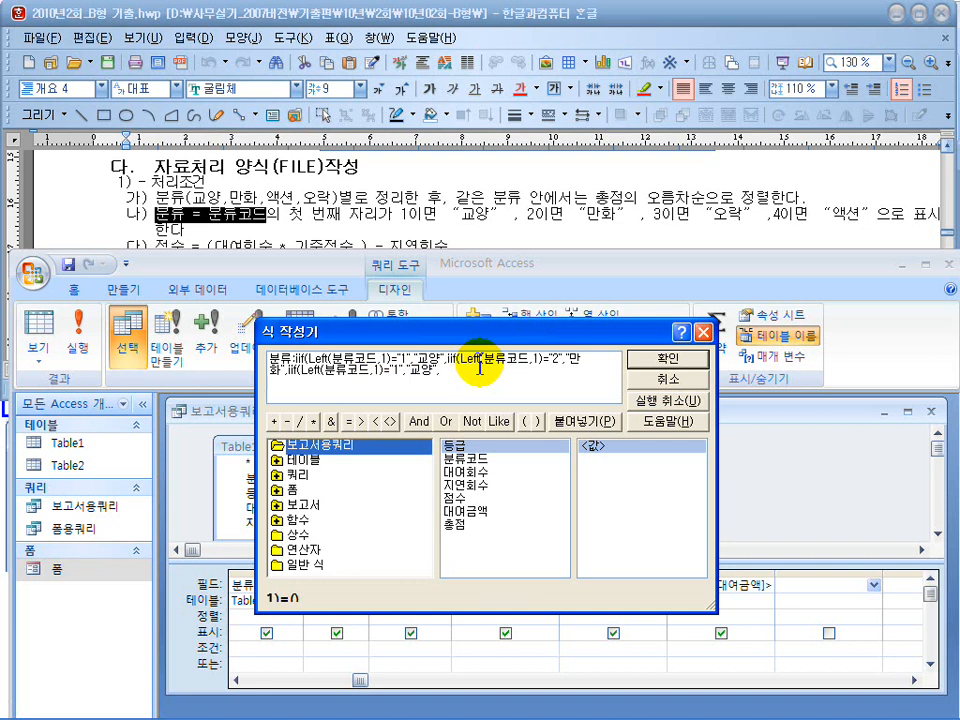
pyautogui.press('BackSpace')
pyautogui.write('3","오락')
pyautogui.click(339, 354)
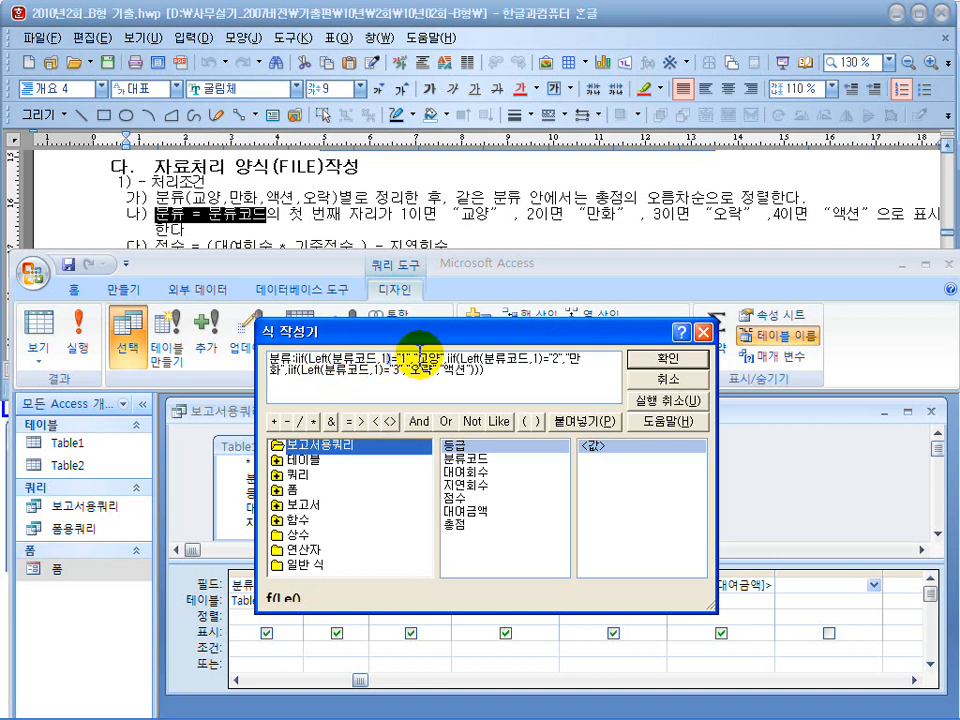
pyautogui.moveTo(569, 358); pyautogui.dragTo(538, 359)
pyautogui.moveTo(411, 371); pyautogui.dragTo(380, 371)
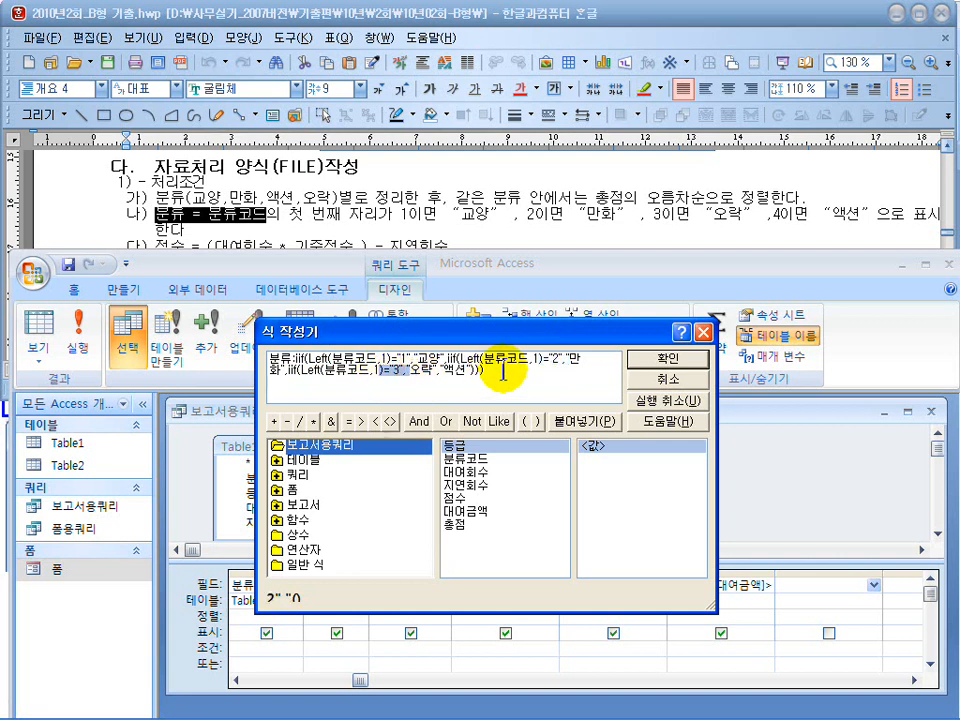
pyautogui.click(660, 360)
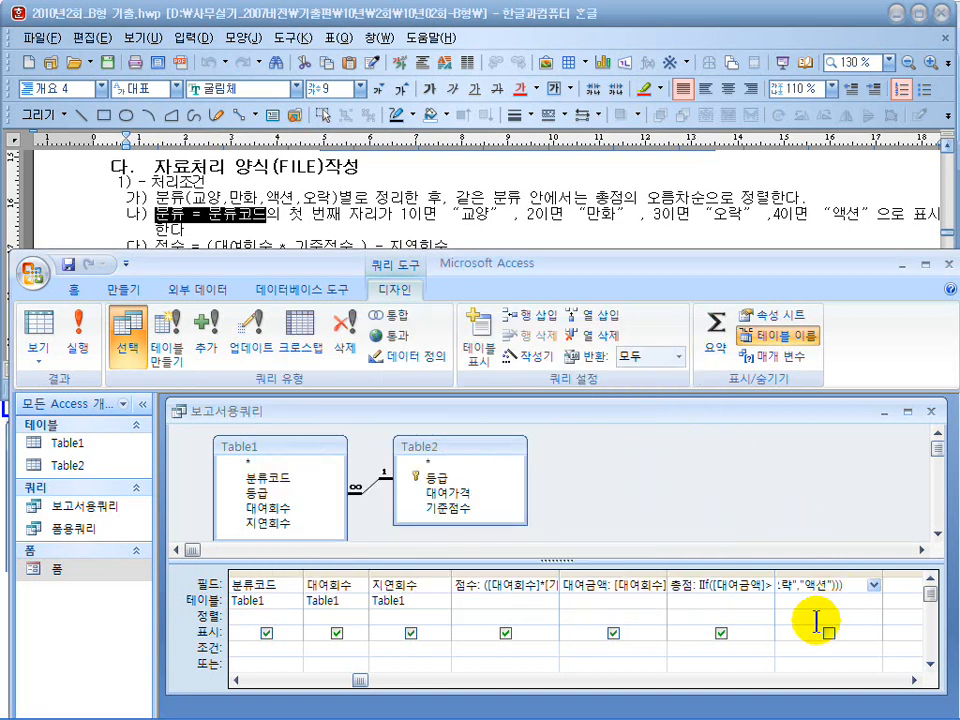
# Step: Run the 보고서용쿼리 query to check the 분류 column, and close it with the design changes saved
pyautogui.click(77, 330)
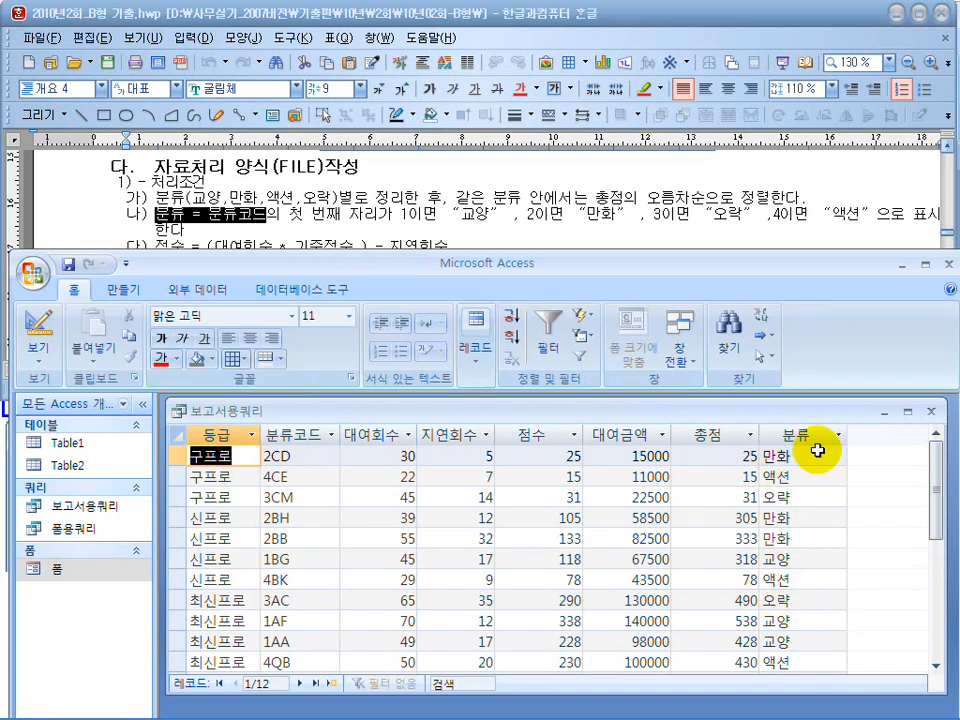
pyautogui.click(937, 413)
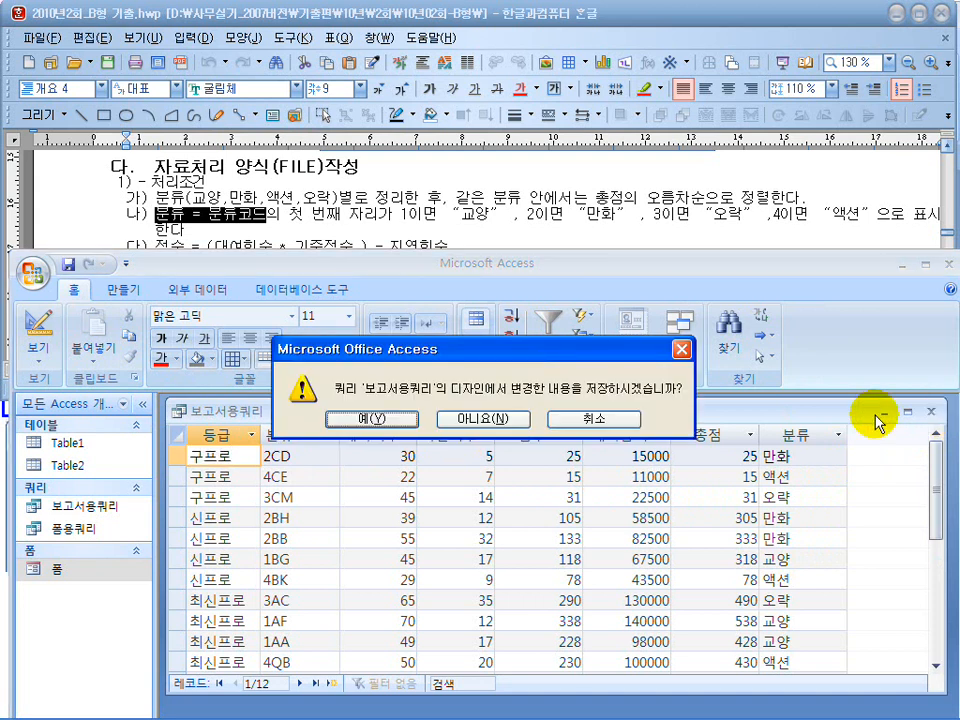
pyautogui.click(388, 424)
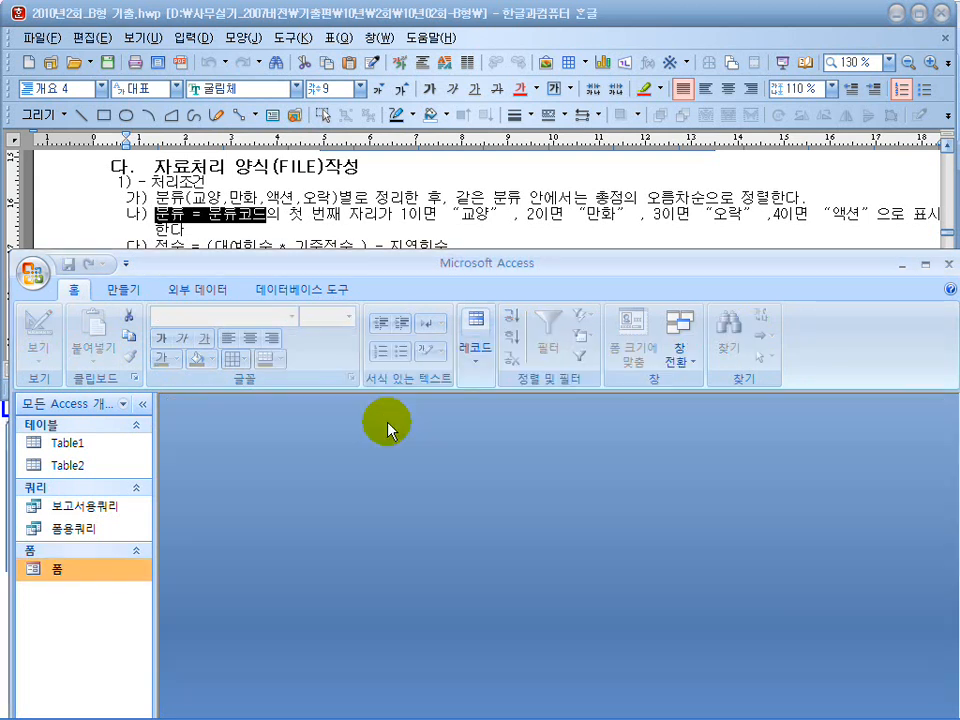
# Step: Start the Report Wizard based on the 보고서용쿼리 query and include all of its fields
pyautogui.click(382, 250)
pyautogui.click(449, 497)
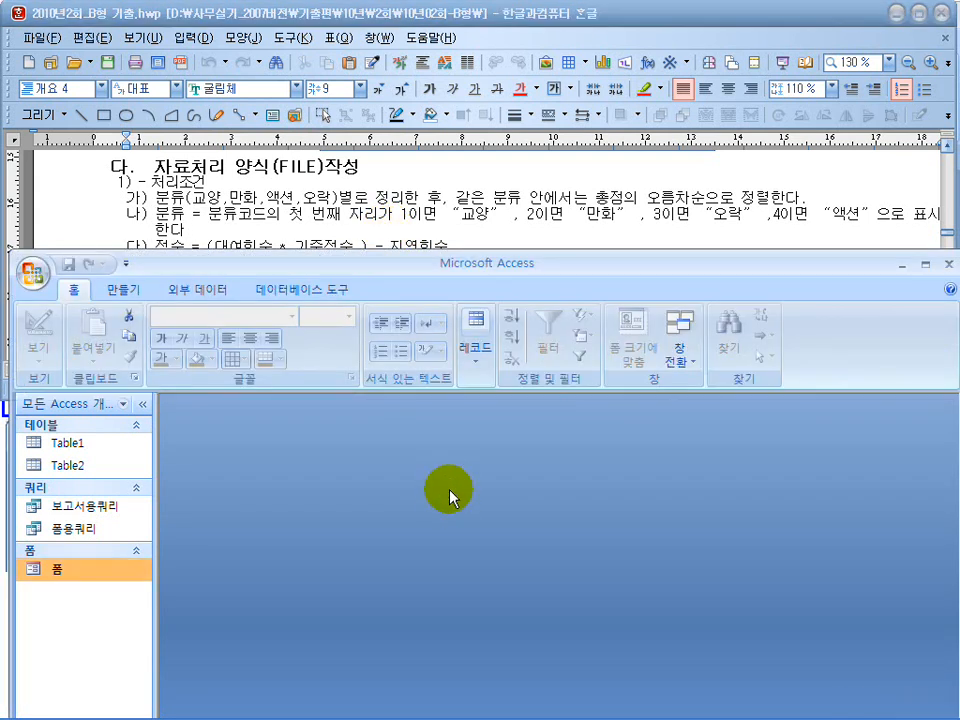
pyautogui.click(140, 292)
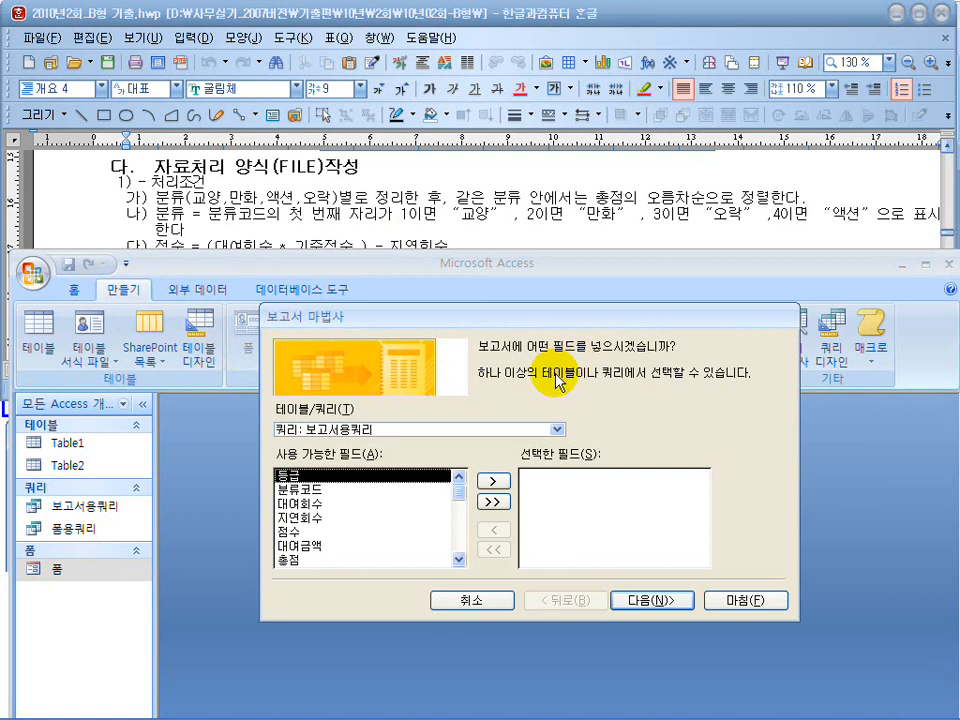
pyautogui.click(494, 505)
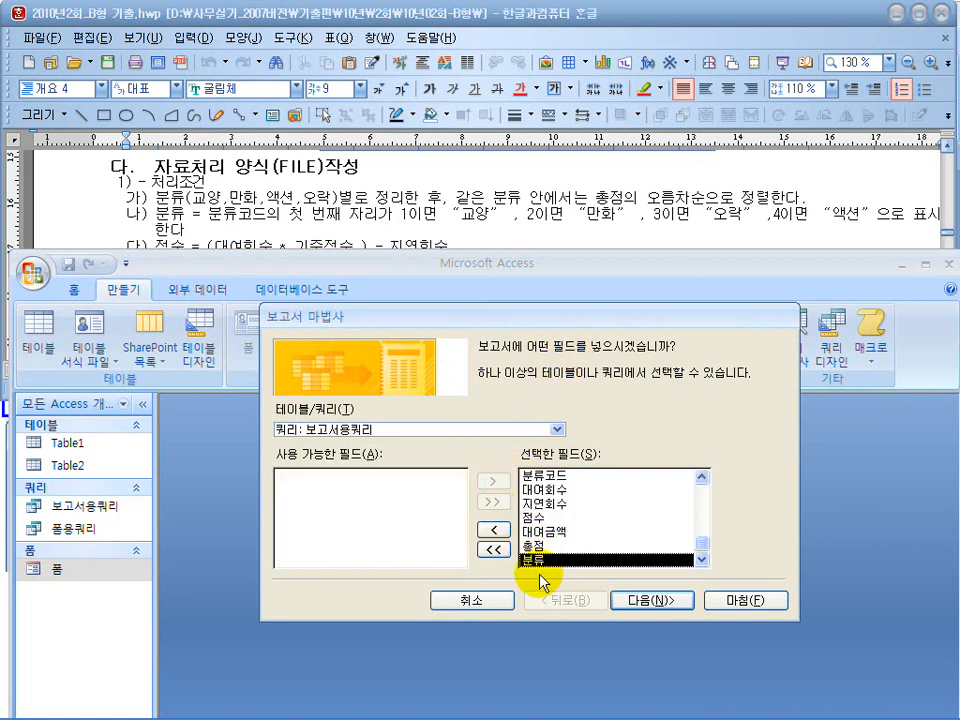
# Step: Review the report layout and rules 가) and 나) in the exam document, and proceed to the Report Wizard's grouping page
pyautogui.click(352, 214)
pyautogui.scroll(-3, 370, 284)
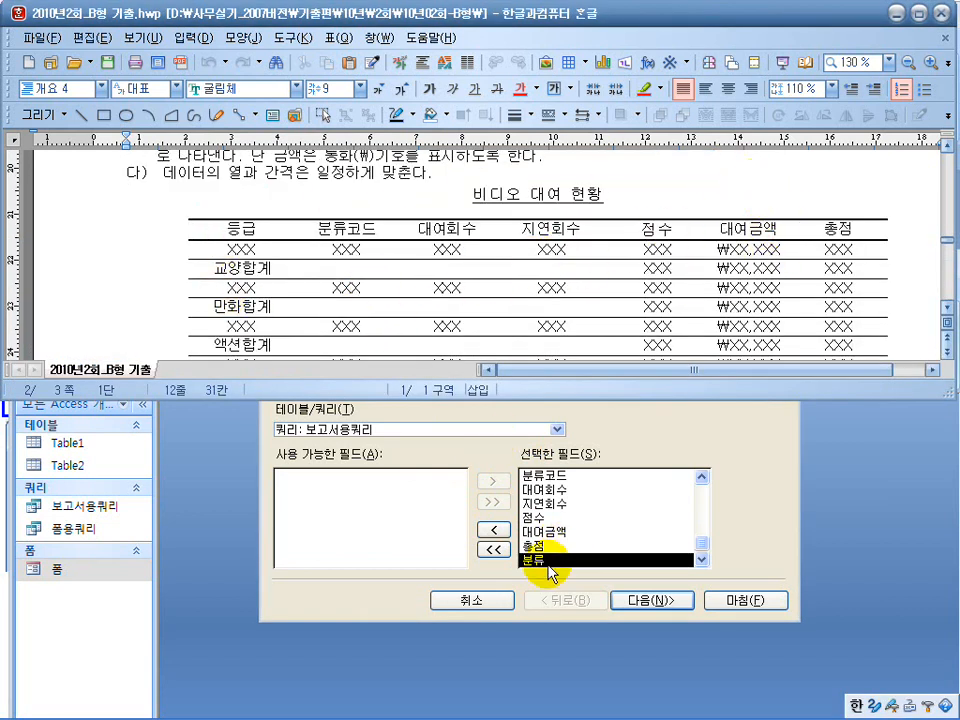
pyautogui.scroll(8, 208, 236)
pyautogui.click(204, 184)
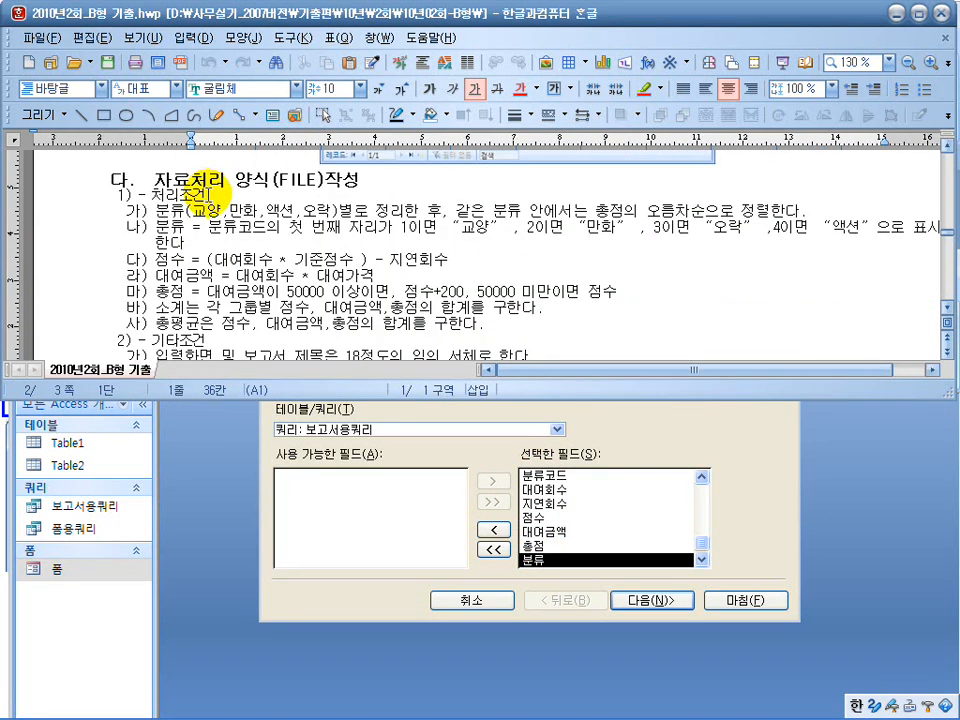
pyautogui.moveTo(158, 226); pyautogui.dragTo(362, 228)
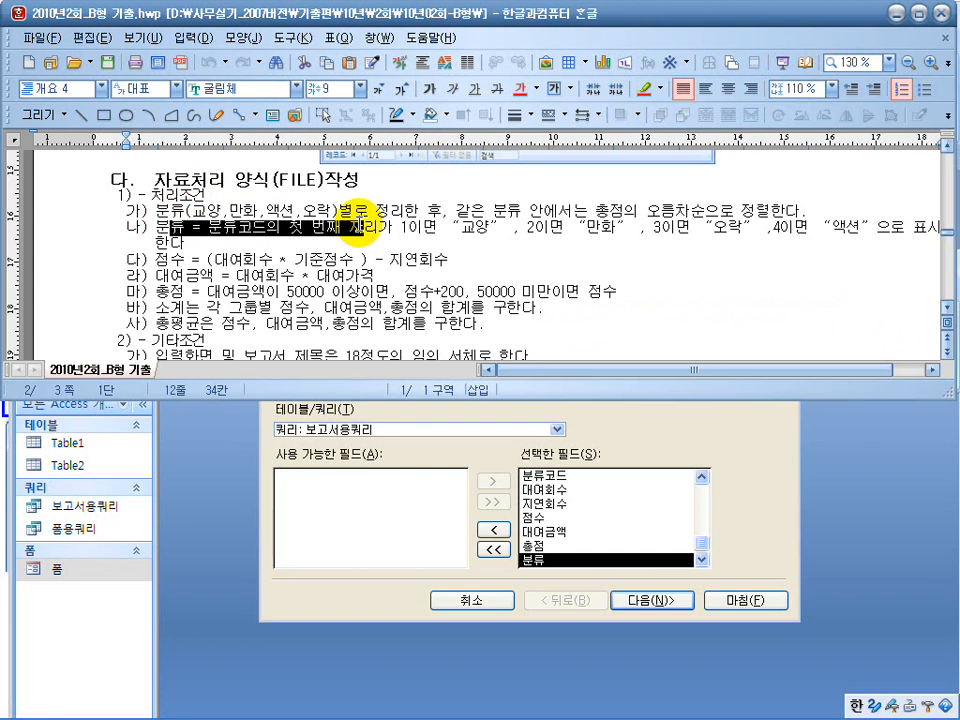
pyautogui.click(438, 229)
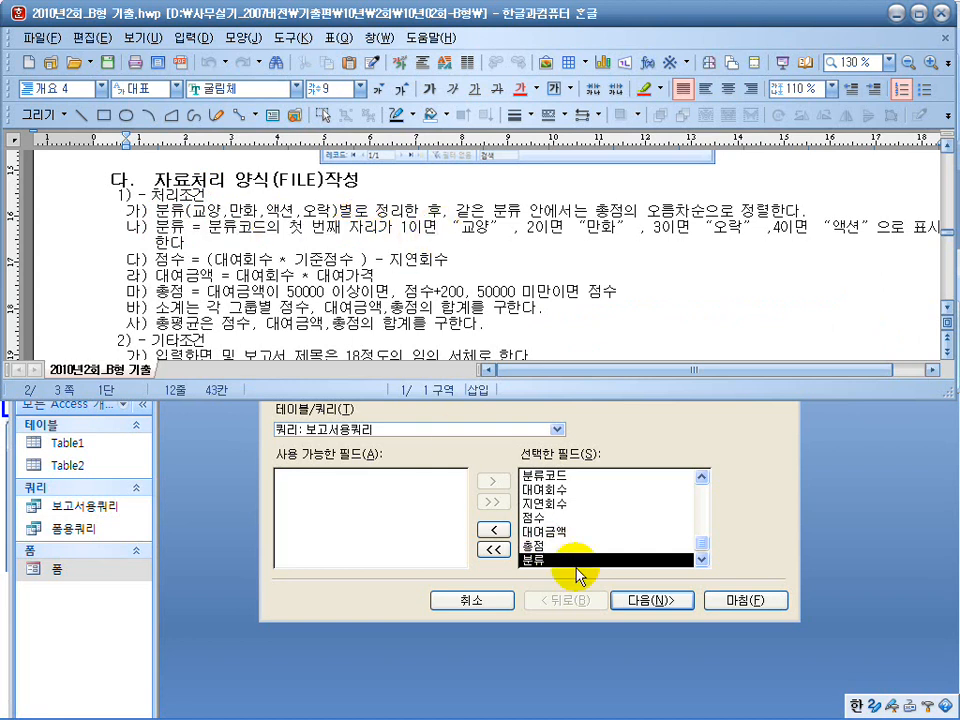
pyautogui.click(664, 600)
pyautogui.click(664, 600)
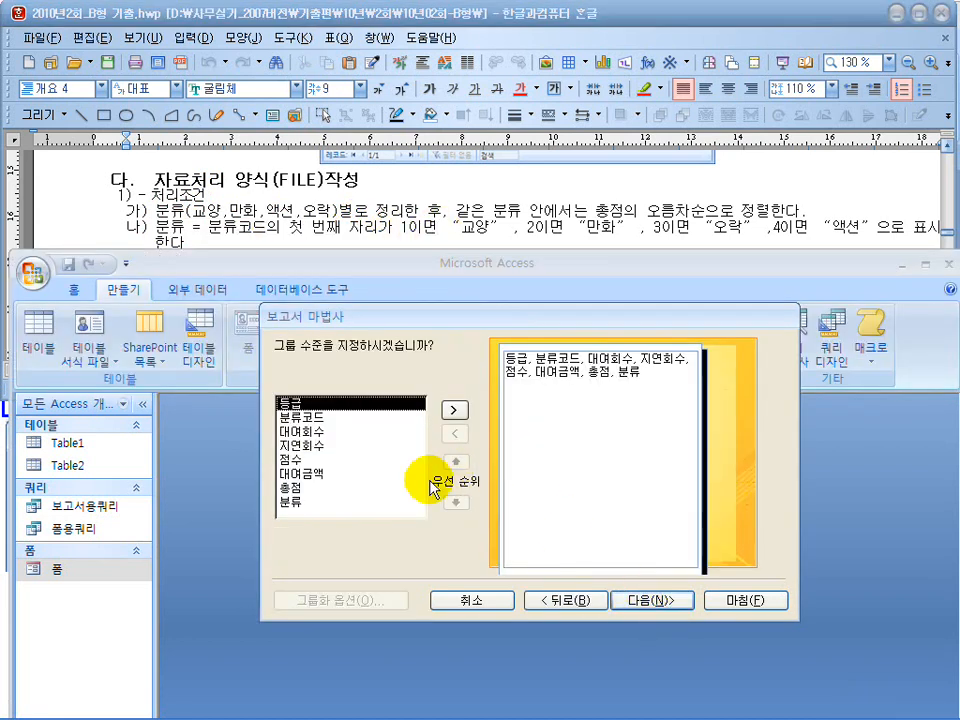
# Step: Try 분류 as the report's grouping level, and remove it from the grouping
pyautogui.click(290, 501)
pyautogui.click(455, 410)
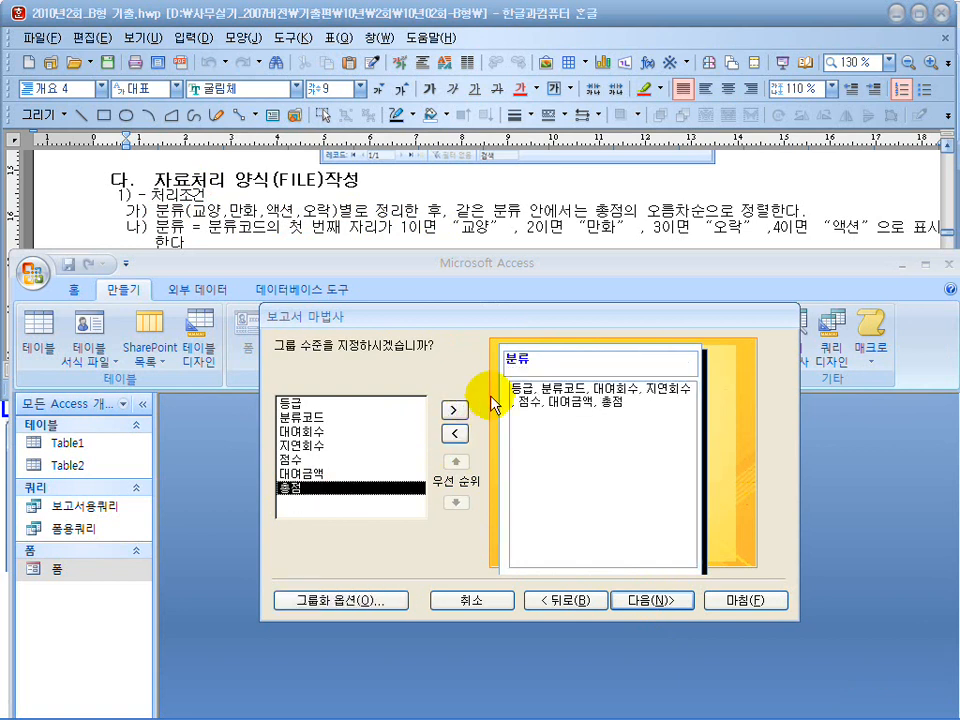
pyautogui.click(650, 600)
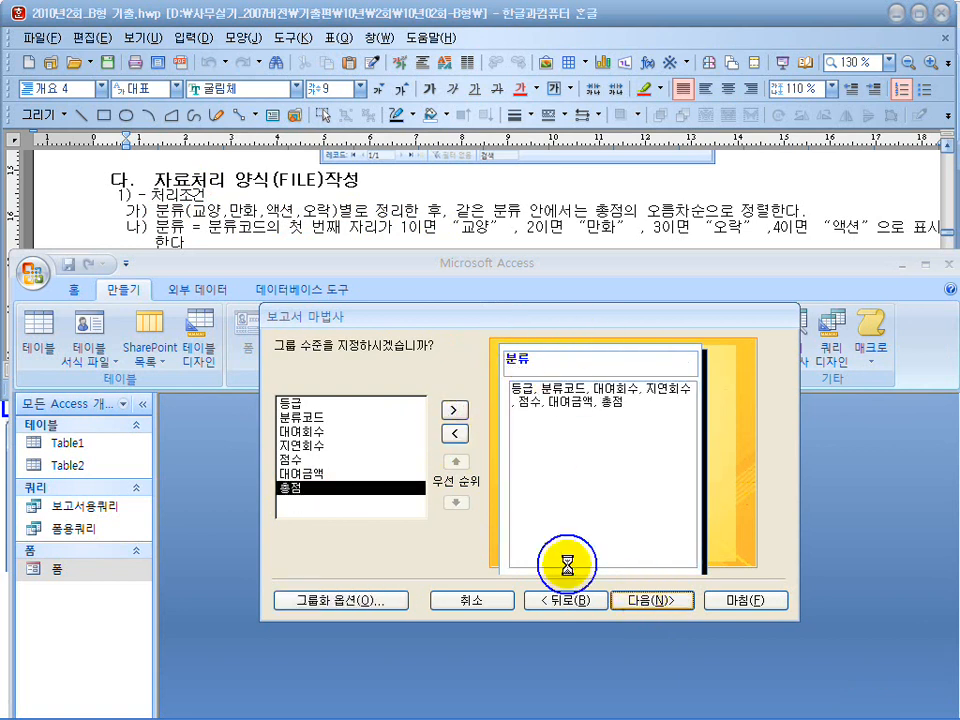
pyautogui.click(565, 599)
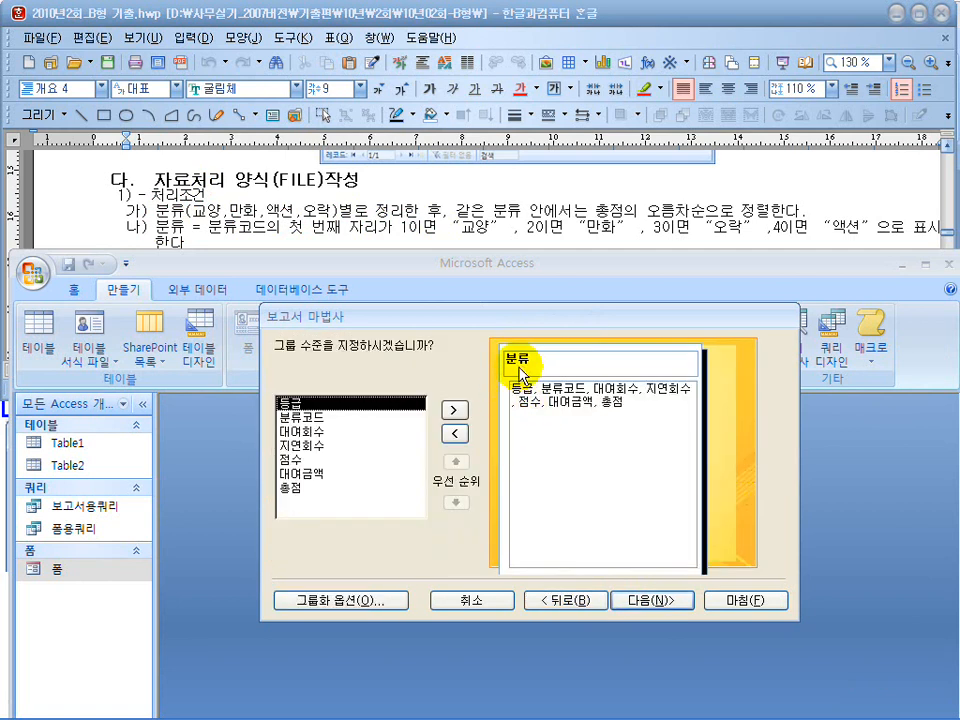
pyautogui.click(456, 435)
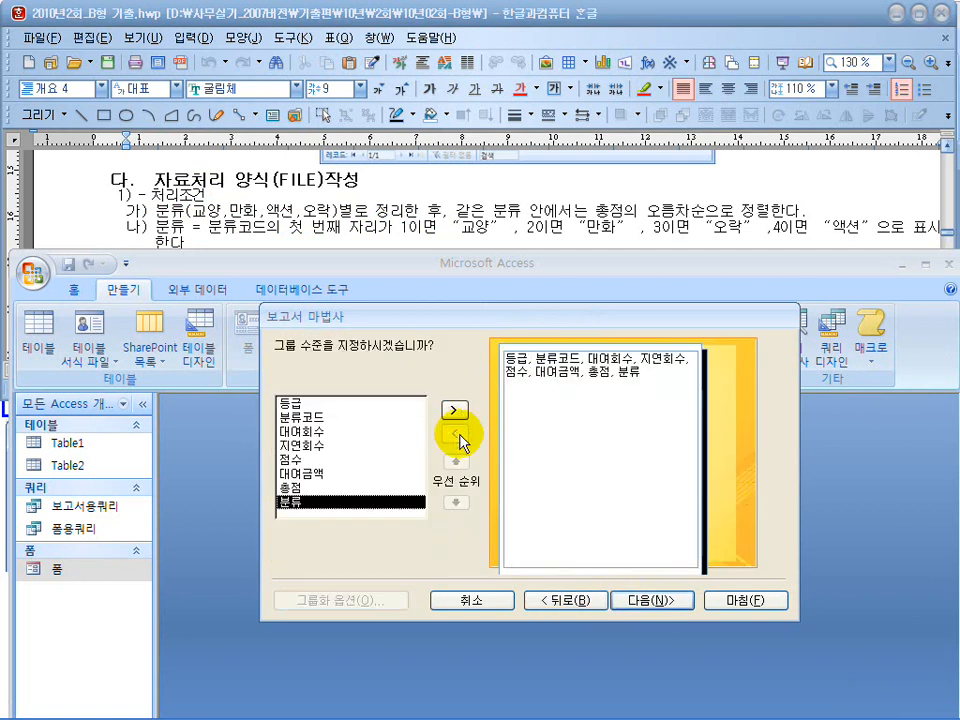
pyautogui.click(652, 602)
pyautogui.click(542, 536)
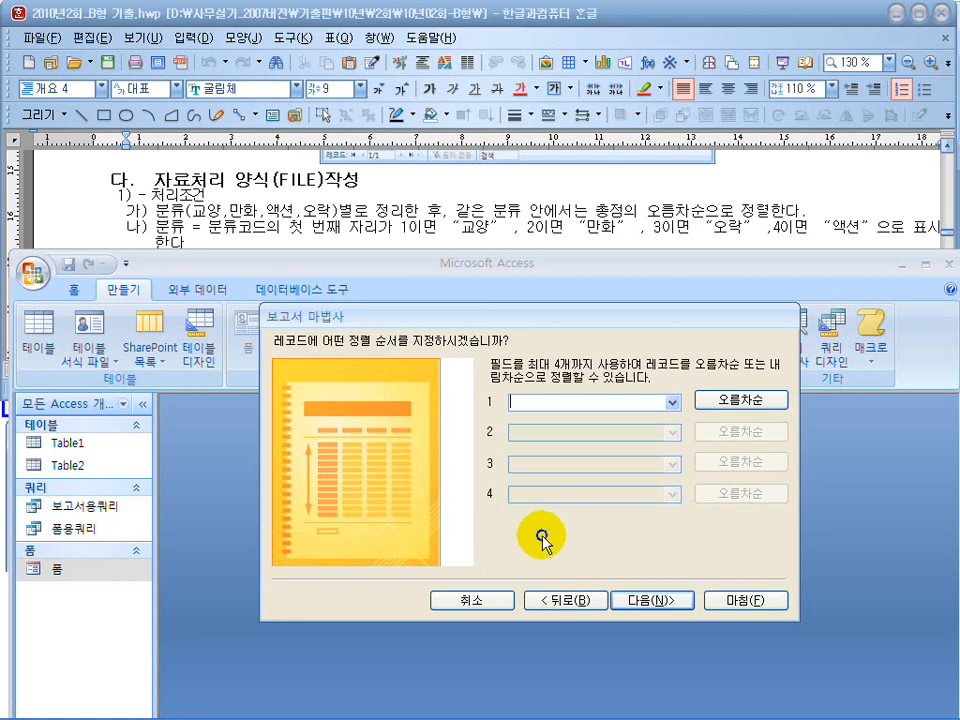
pyautogui.click(562, 605)
# Step: Add 분류 as the report's grouping level and proceed in the Report Wizard
pyautogui.click(320, 502)
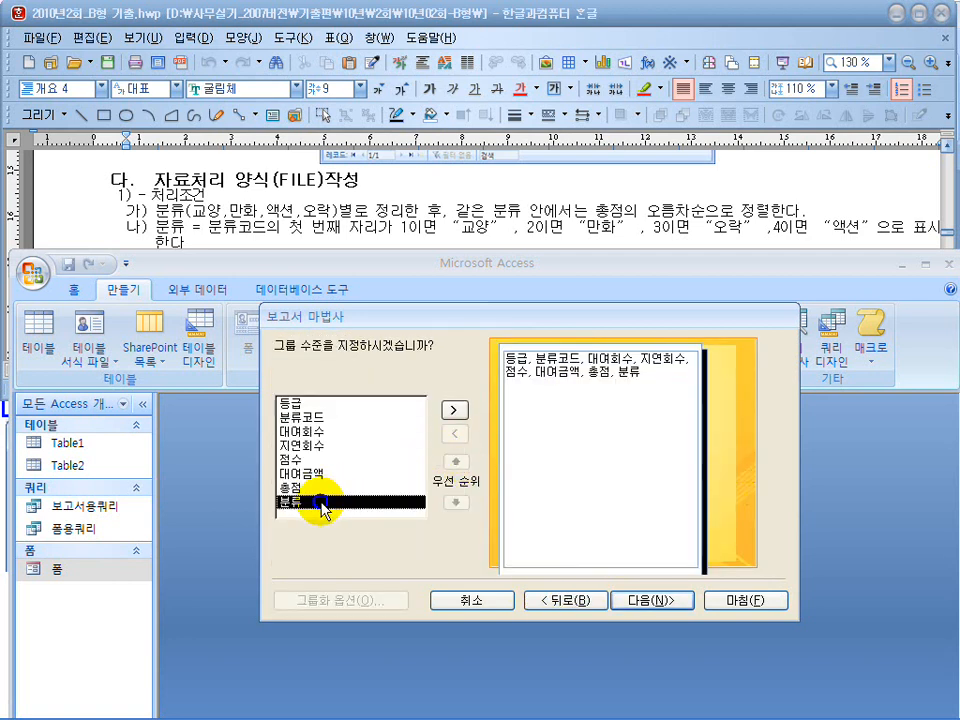
pyautogui.click(455, 411)
pyautogui.click(652, 602)
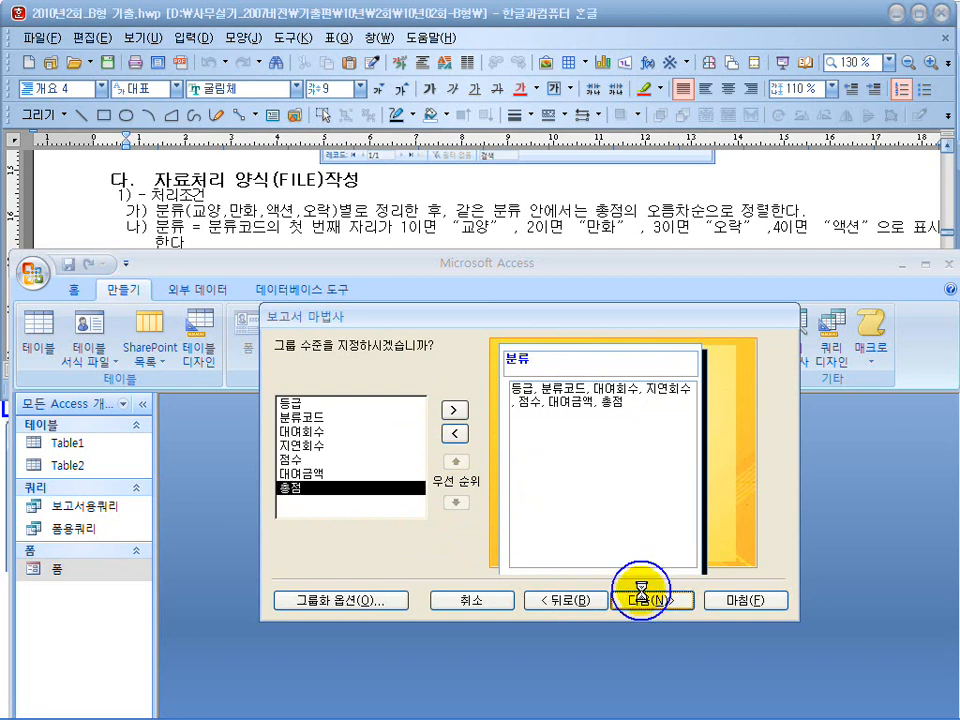
# Step: Examine the 교양합계 row's 점수, 대여금액 and 총점 cells and rules 바) and 사) in the exam document
pyautogui.click(383, 208)
pyautogui.scroll(-5, 400, 220)
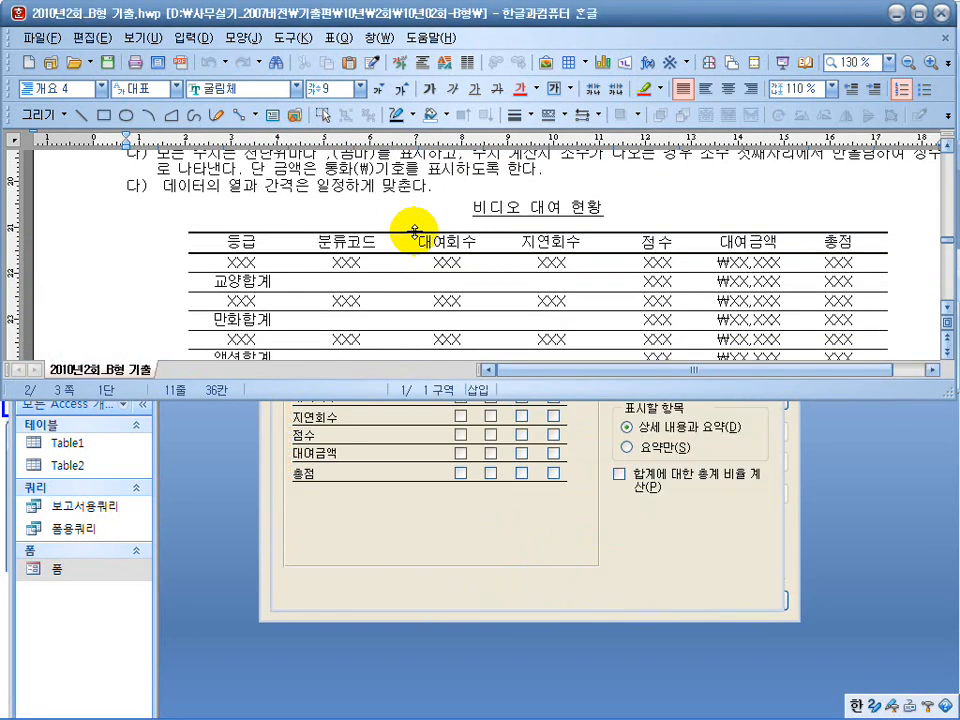
pyautogui.doubleClick(657, 281)
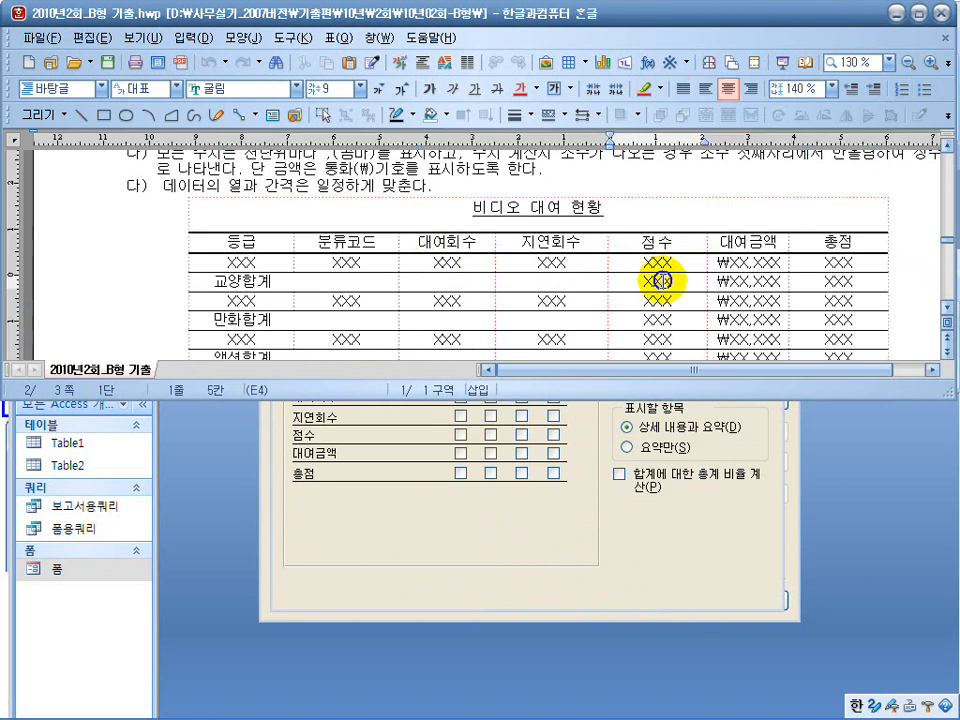
pyautogui.doubleClick(770, 281)
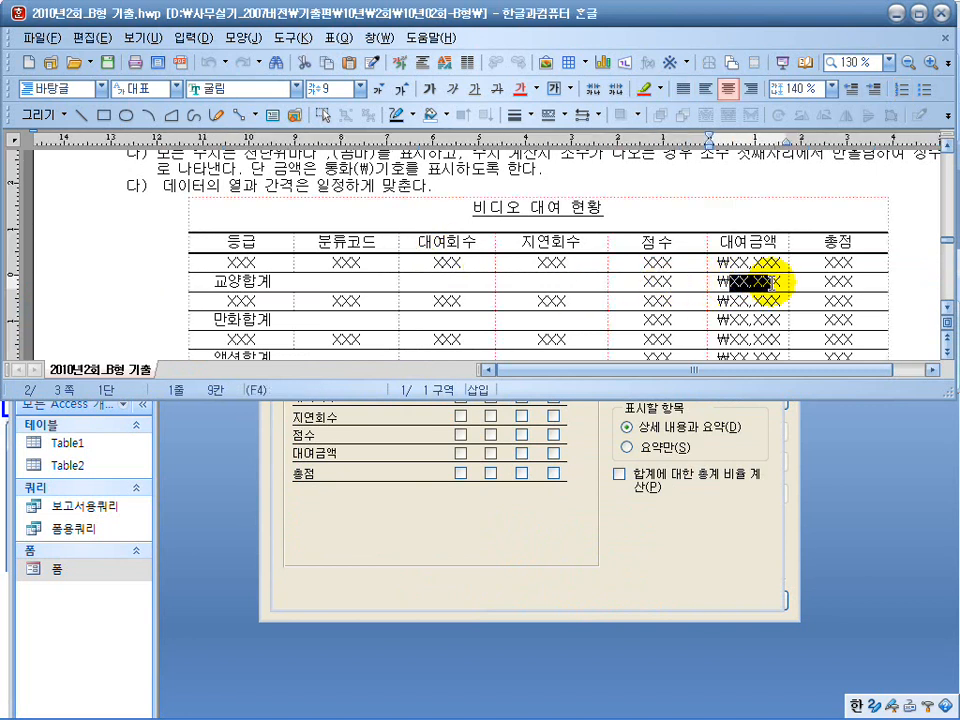
pyautogui.doubleClick(832, 283)
pyautogui.moveTo(832, 285); pyautogui.dragTo(678, 286)
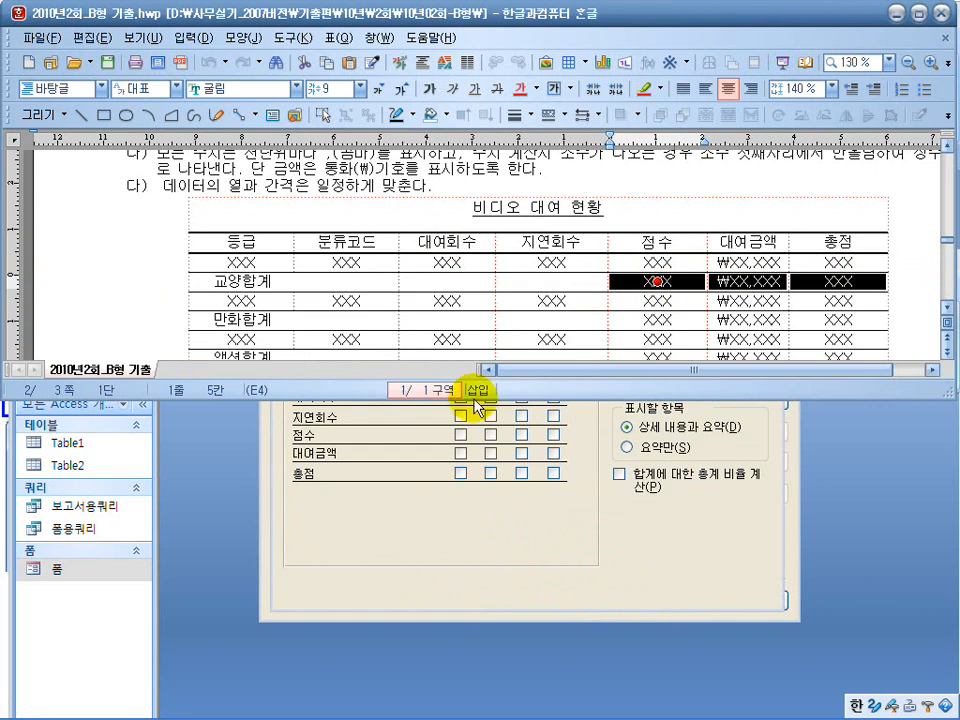
pyautogui.scroll(3, 228, 228)
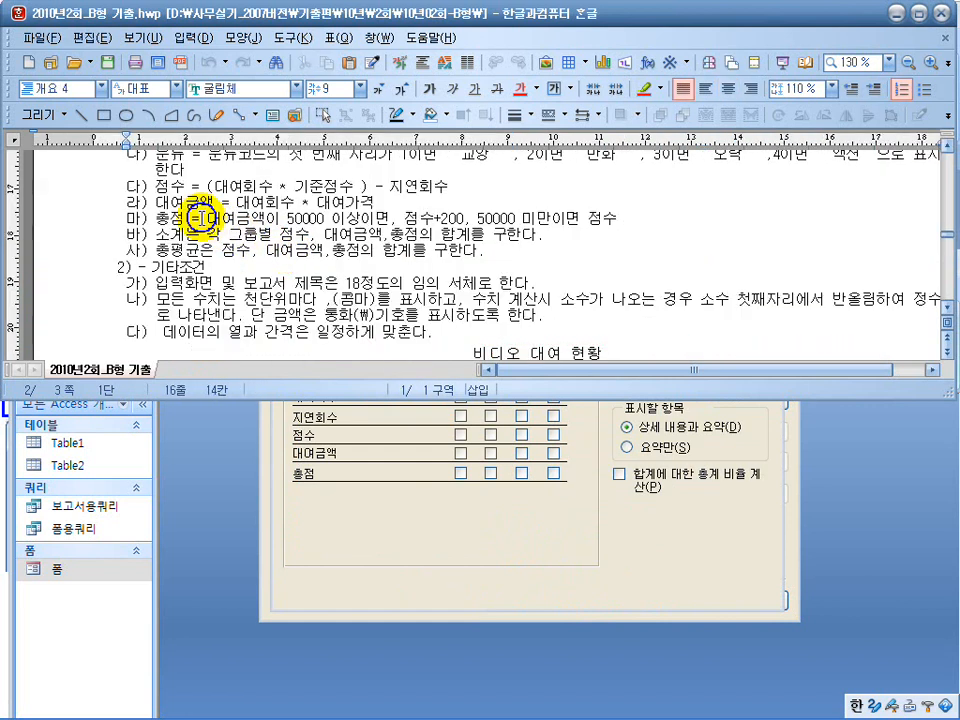
pyautogui.moveTo(205, 236); pyautogui.dragTo(452, 236)
pyautogui.moveTo(318, 251); pyautogui.dragTo(420, 251)
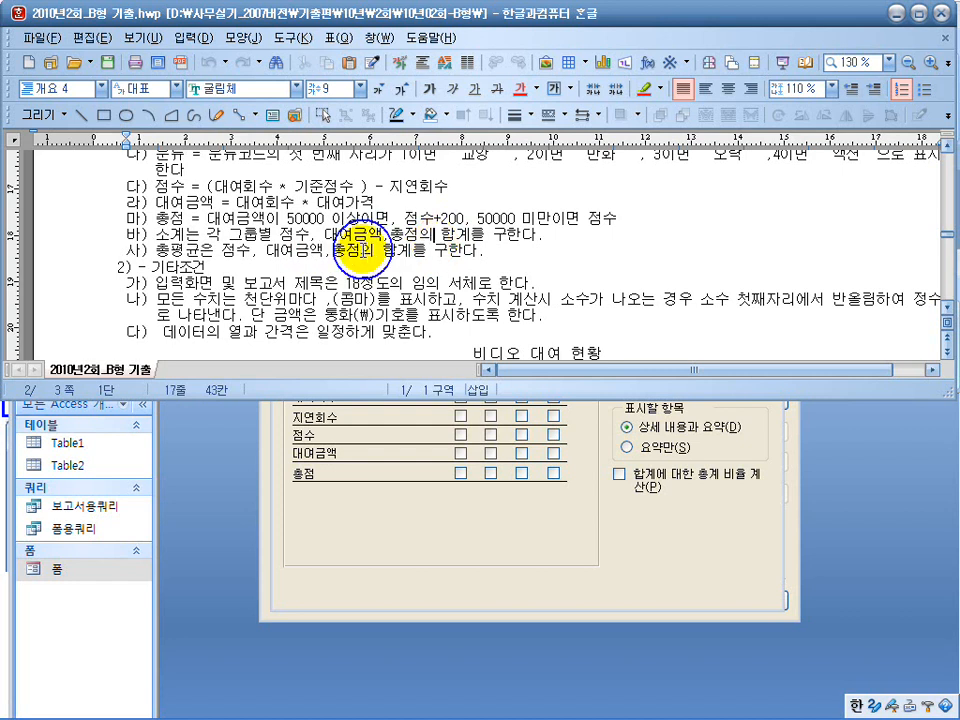
pyautogui.moveTo(170, 251); pyautogui.dragTo(214, 251)
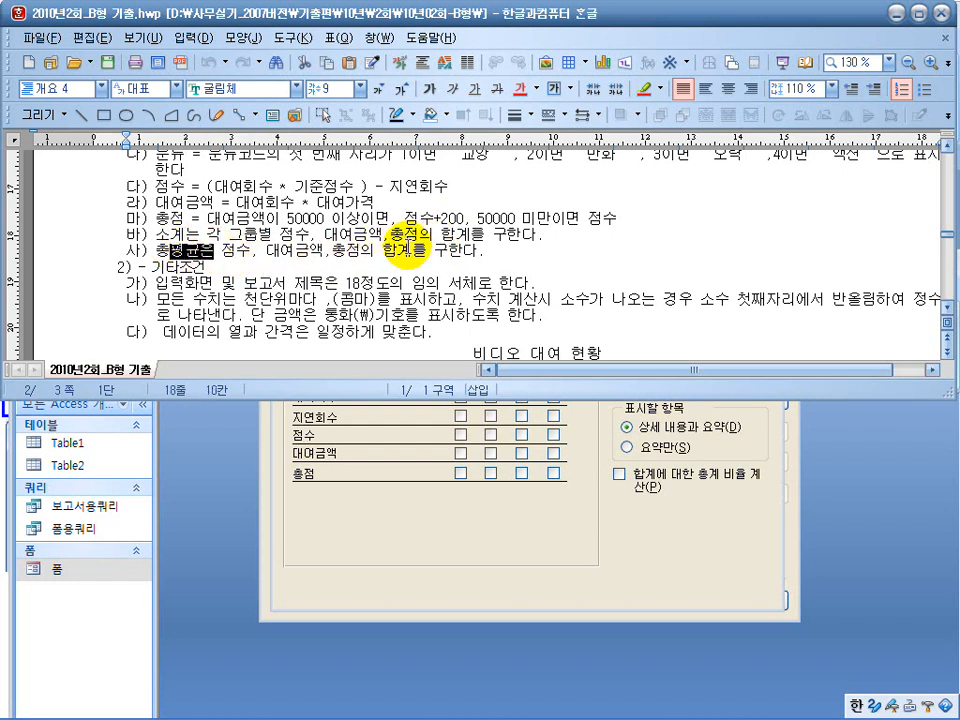
# Step: Replace 합계 with 평균 in rule 사) of the exam document and save the document
pyautogui.moveTo(406, 252); pyautogui.dragTo(386, 252)
pyautogui.write('표')
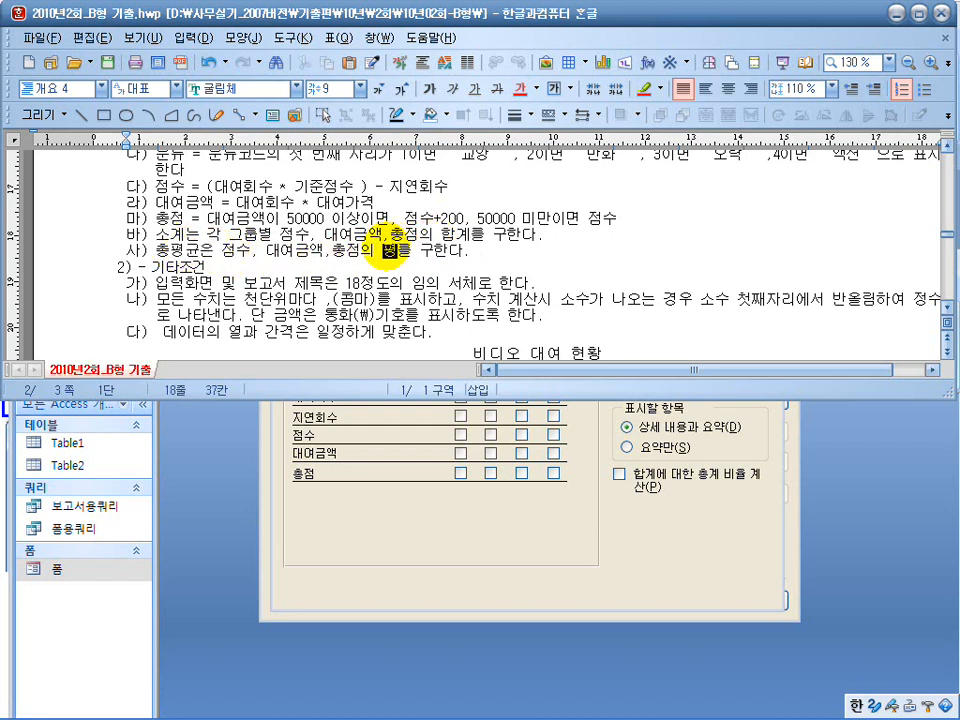
pyautogui.click(404, 253)
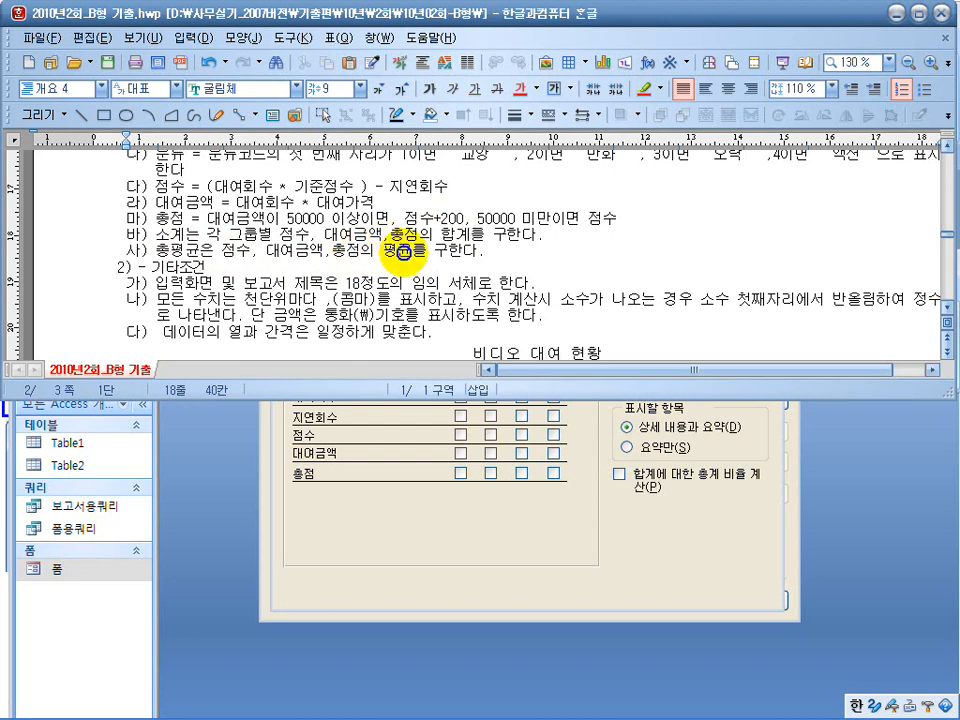
pyautogui.hotkey('alt', 's')
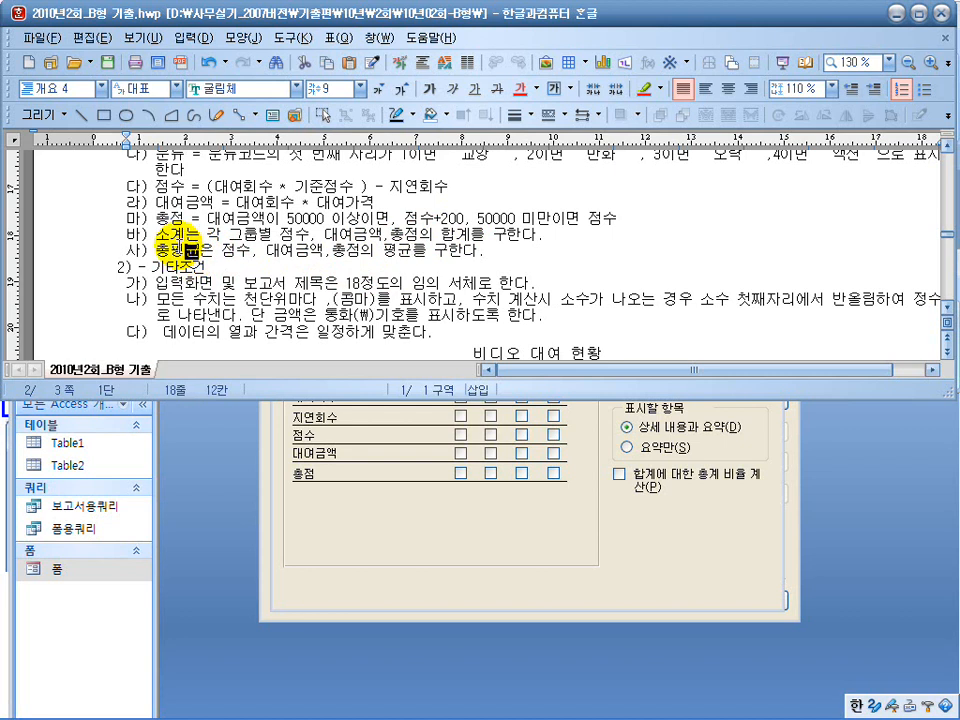
# Step: Include sums of 점수, 대여금액 and 총점 in the report's summary options, checking them against the exam's report table
pyautogui.click(434, 527)
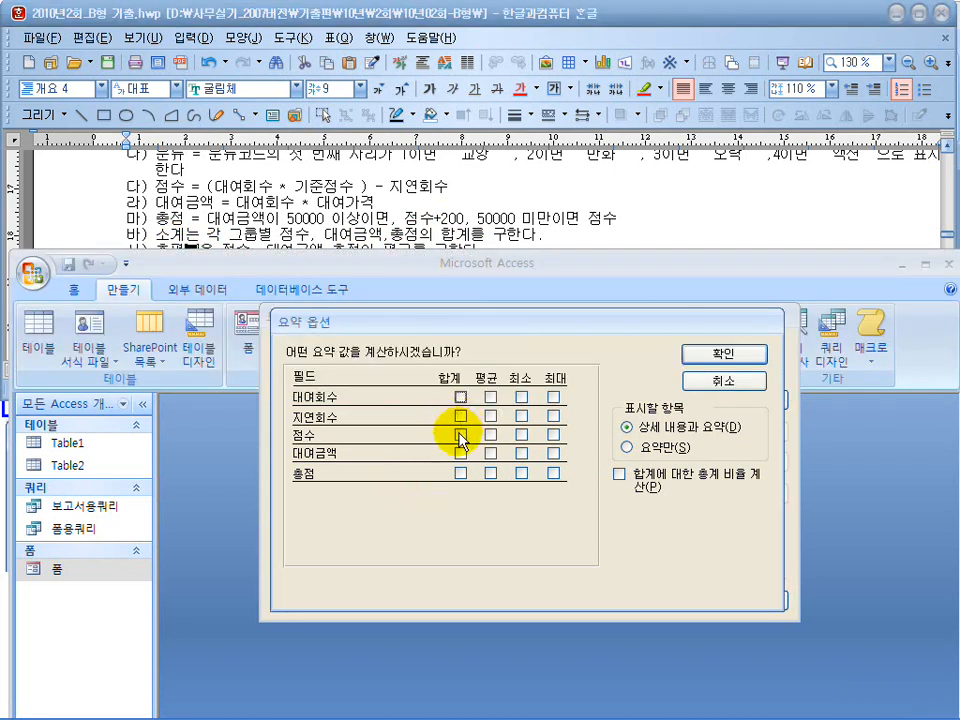
pyautogui.click(460, 434)
pyautogui.click(460, 473)
pyautogui.click(467, 199)
pyautogui.scroll(-3, 482, 225)
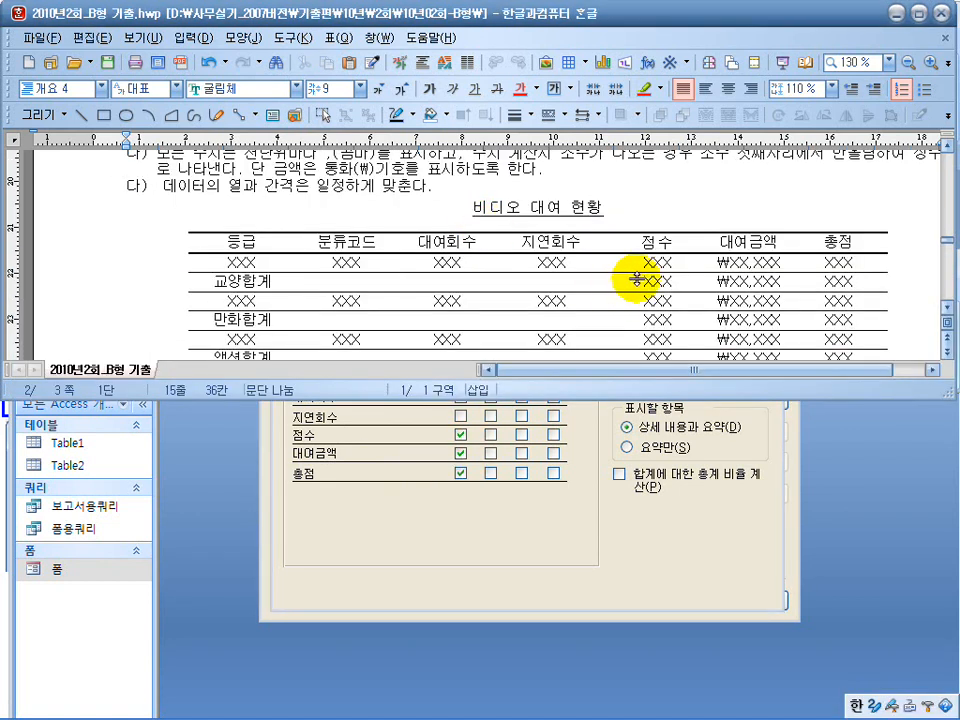
pyautogui.click(651, 263)
pyautogui.click(758, 263)
pyautogui.click(821, 262)
pyautogui.click(467, 540)
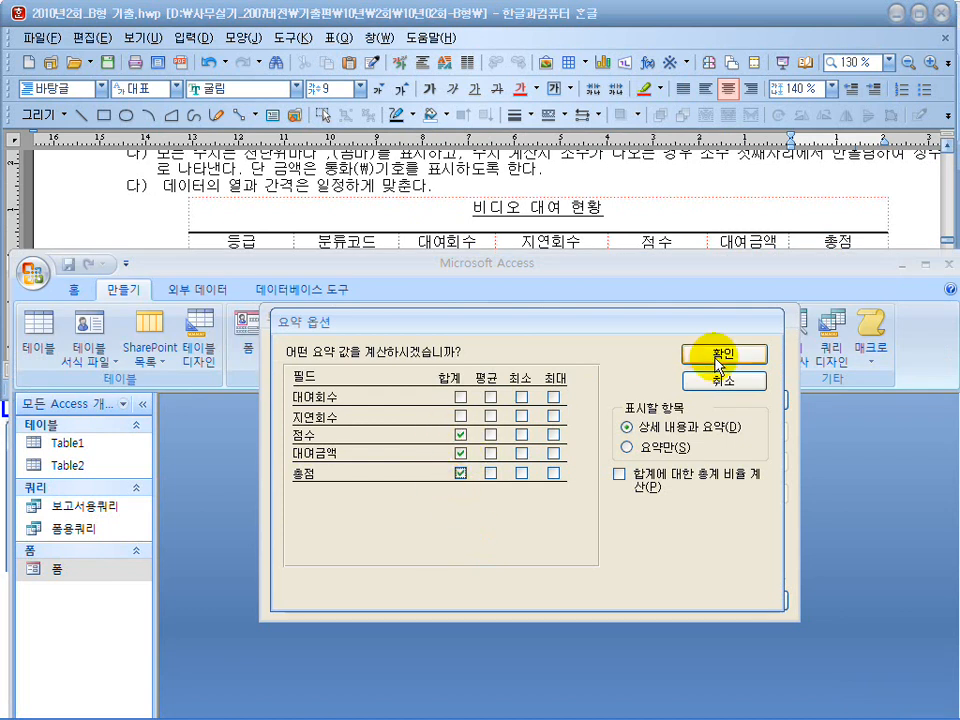
pyautogui.click(722, 354)
# Step: Finish the Report Wizard with the 단계 layout, portrait orientation, Access 2003 style and the title 보고서용쿼리
pyautogui.click(645, 600)
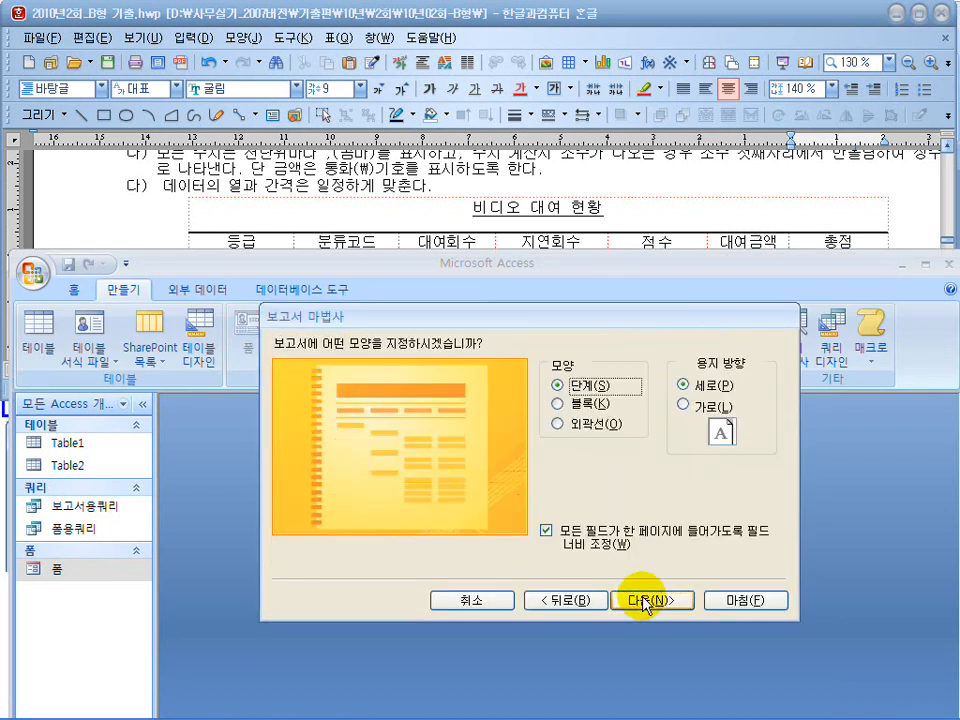
pyautogui.click(643, 600)
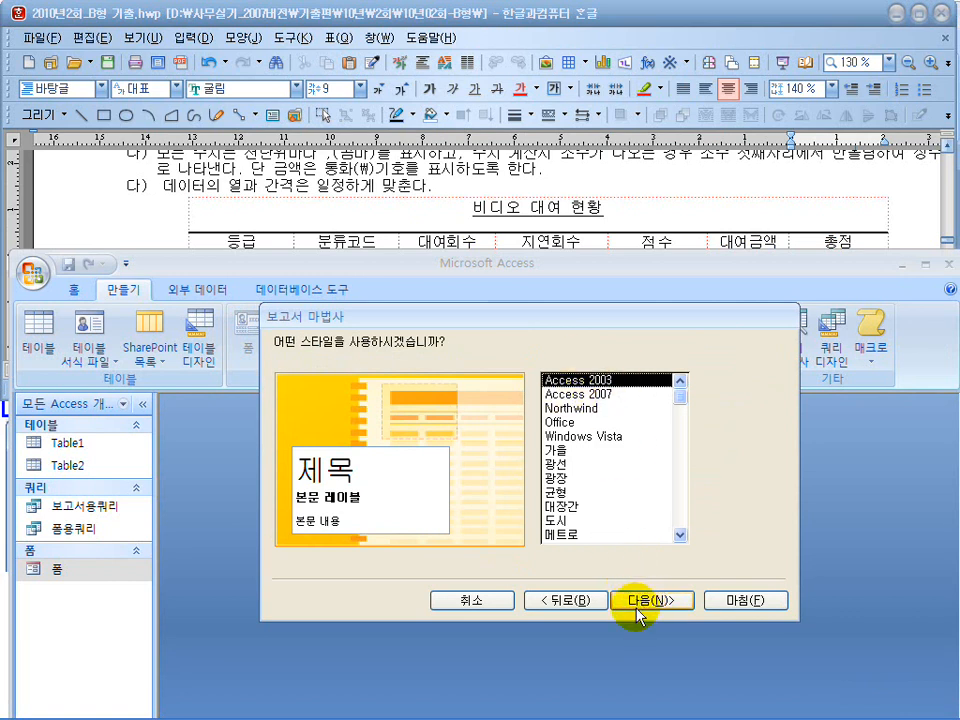
pyautogui.click(638, 598)
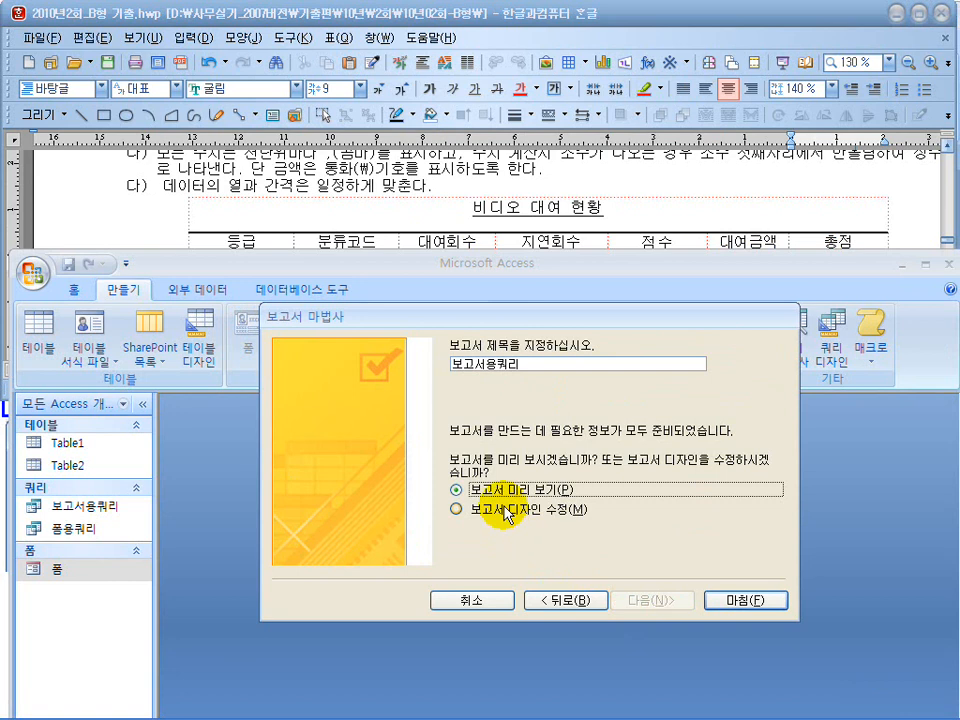
pyautogui.click(728, 601)
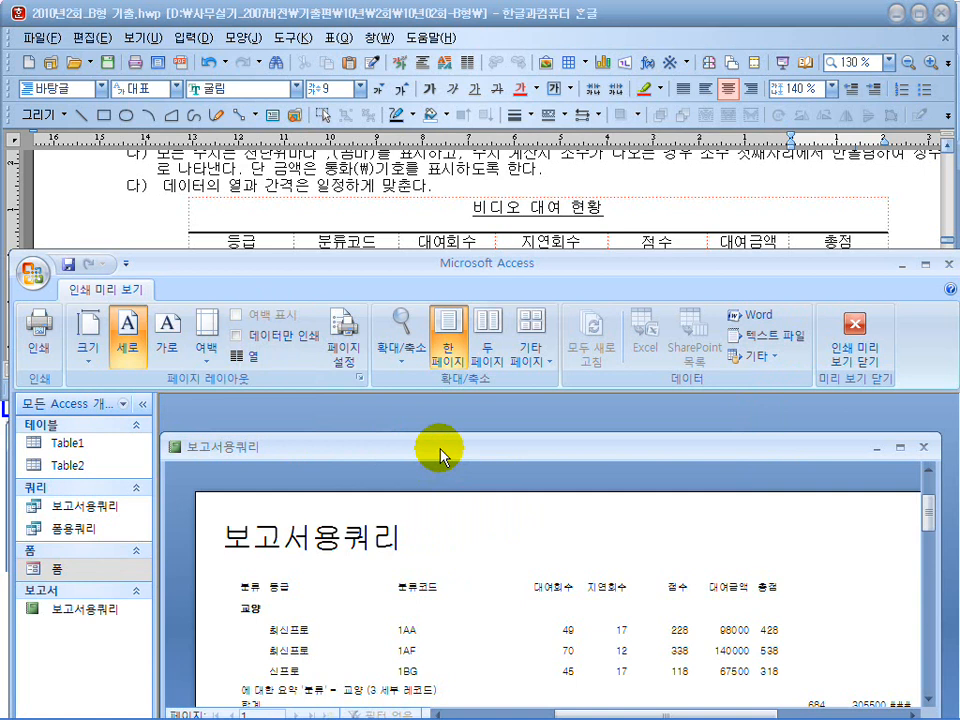
# Step: Move the report window up slightly and close its print preview to work in design view
pyautogui.moveTo(440, 455); pyautogui.dragTo(456, 422)
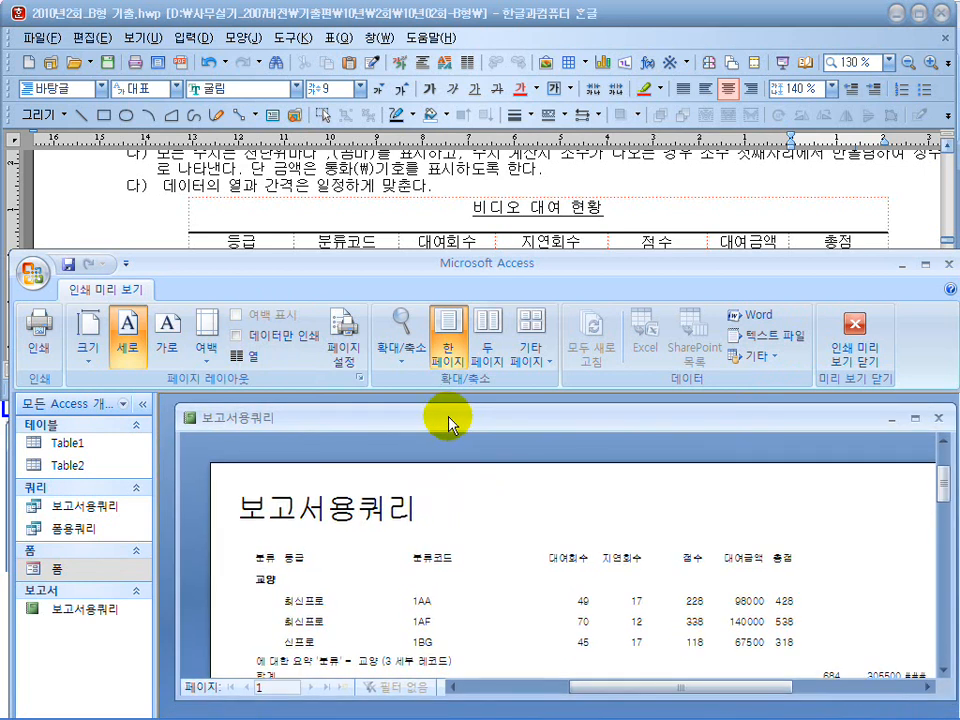
pyautogui.click(857, 352)
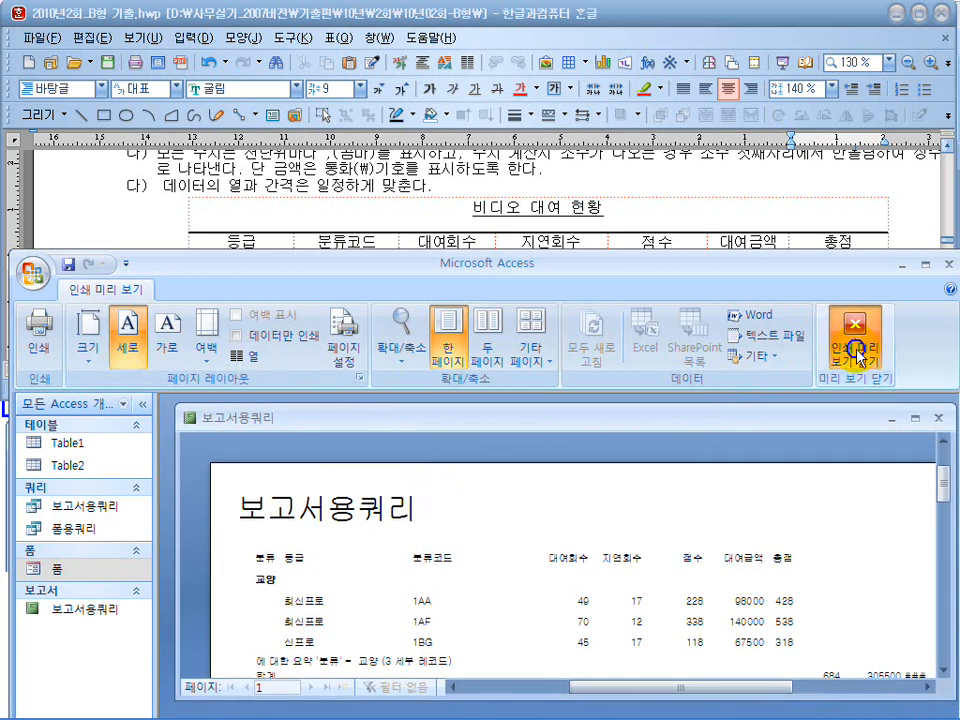
pyautogui.click(37, 368)
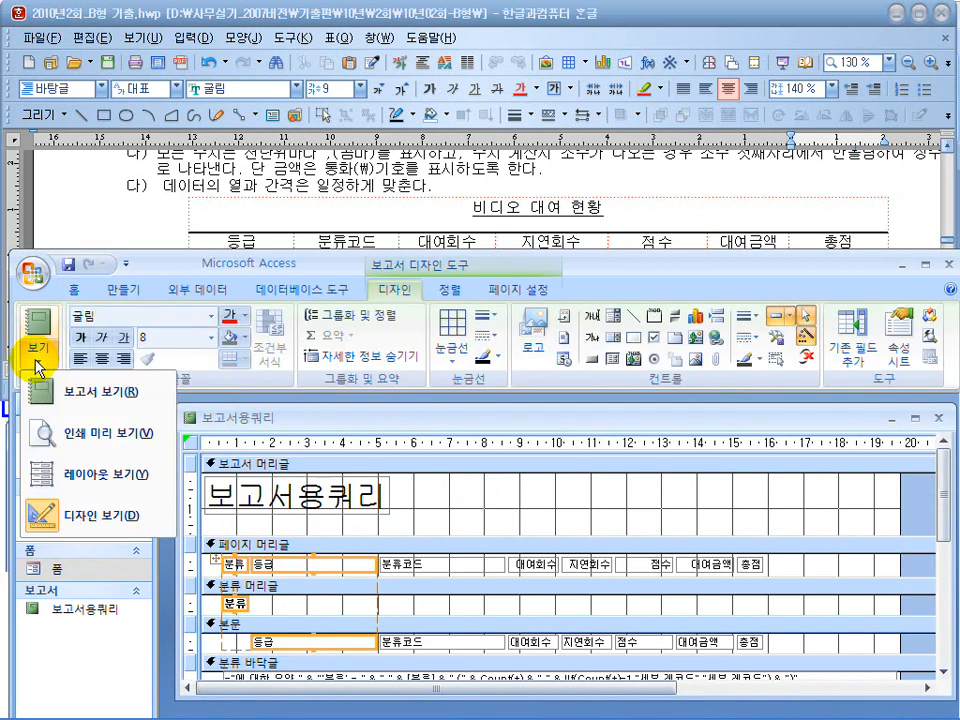
pyautogui.click(429, 420)
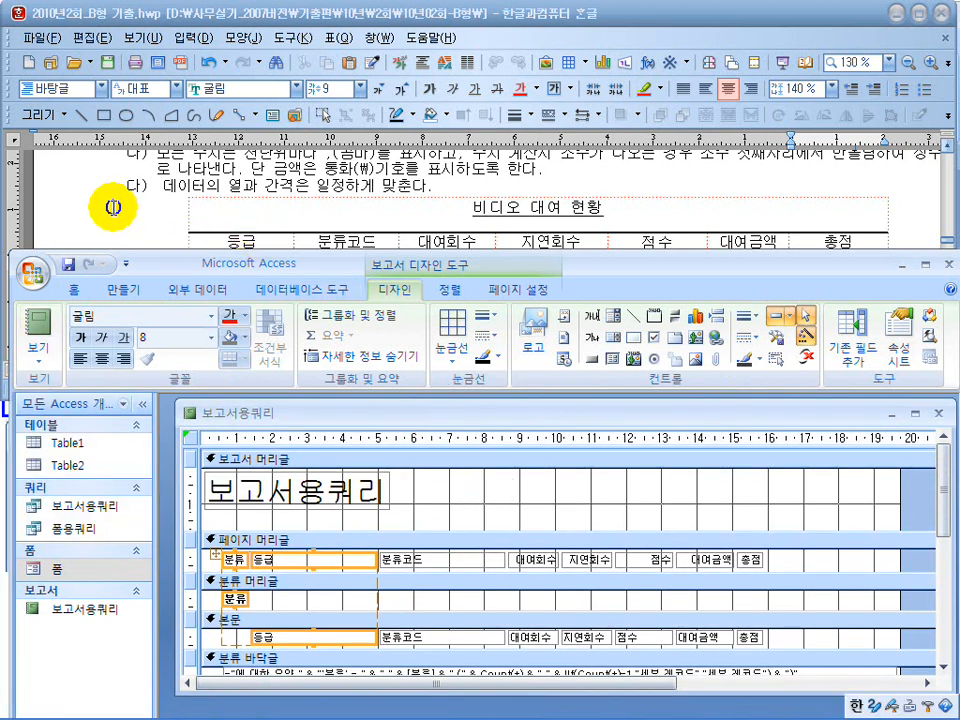
# Step: Check the exam's report layout and try to remove the control layout from 분류 in the 분류 머리글 section
pyautogui.click(190, 212)
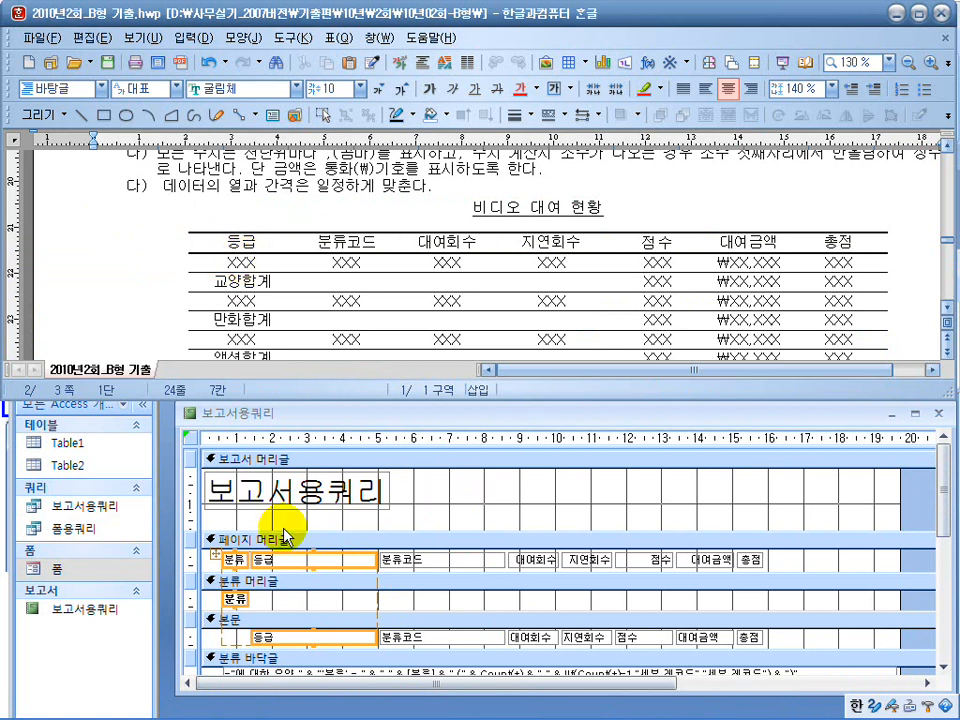
pyautogui.click(268, 604)
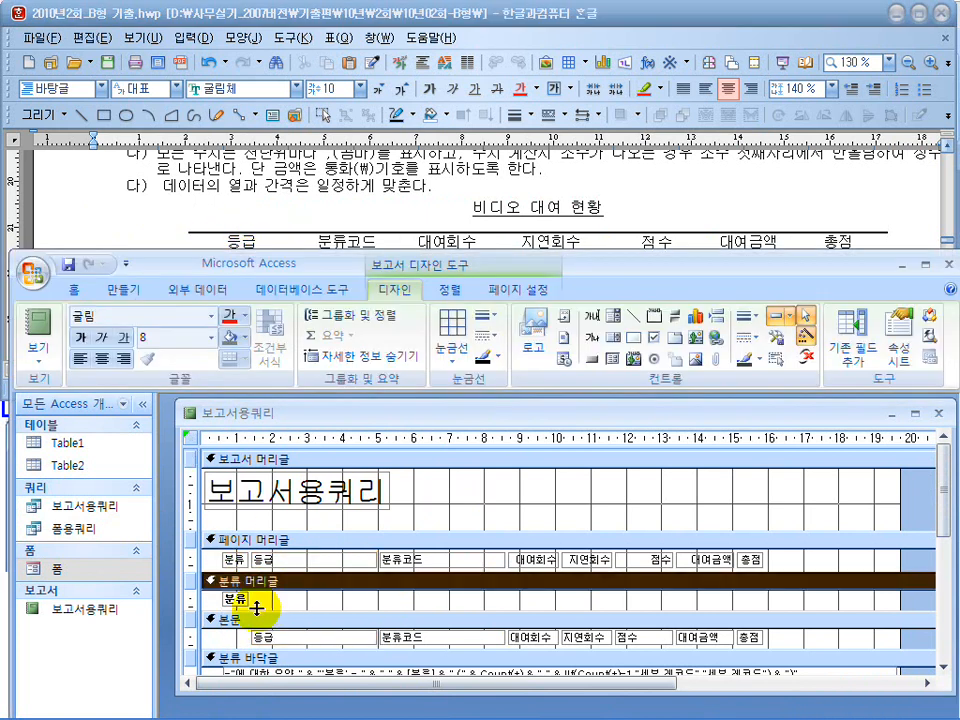
pyautogui.click(237, 601)
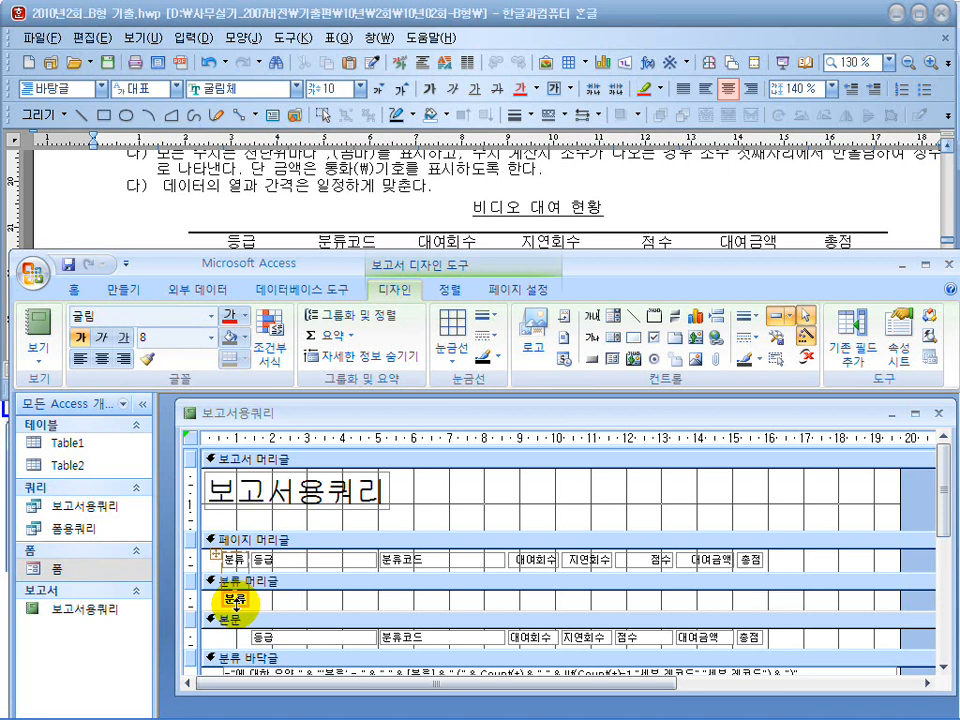
pyautogui.scroll(-1, 339, 677)
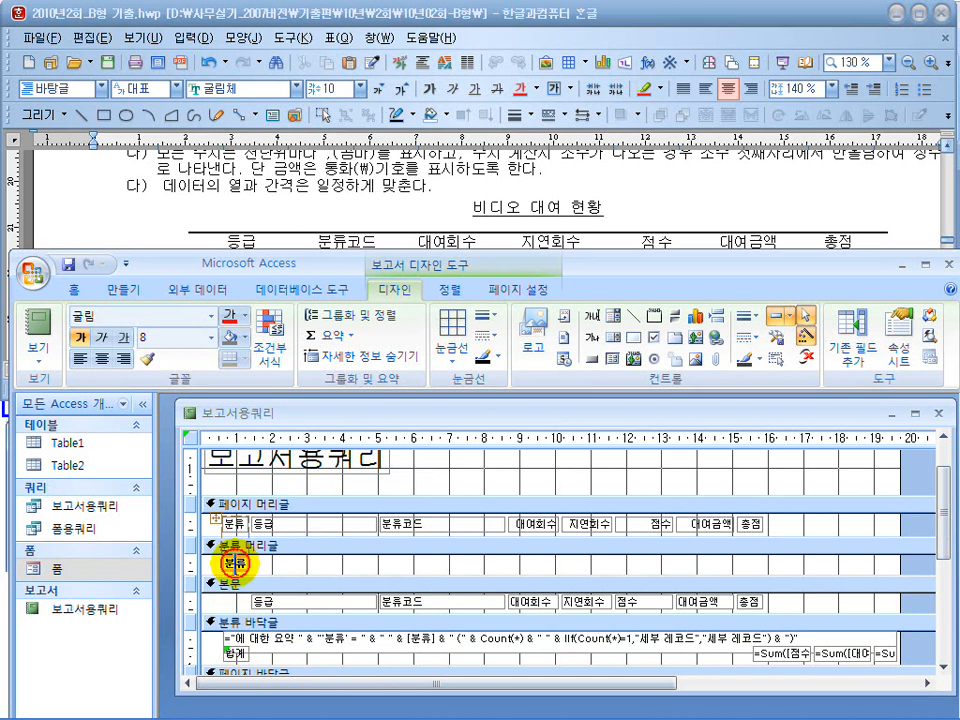
pyautogui.rightClick(233, 563)
pyautogui.moveTo(300, 418)
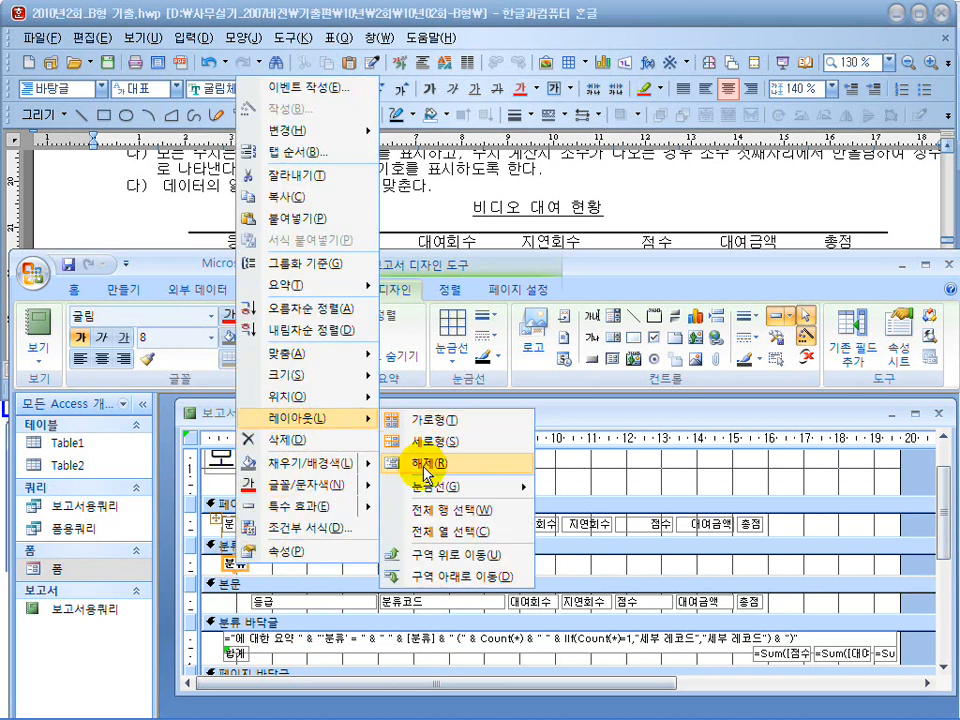
pyautogui.click(421, 463)
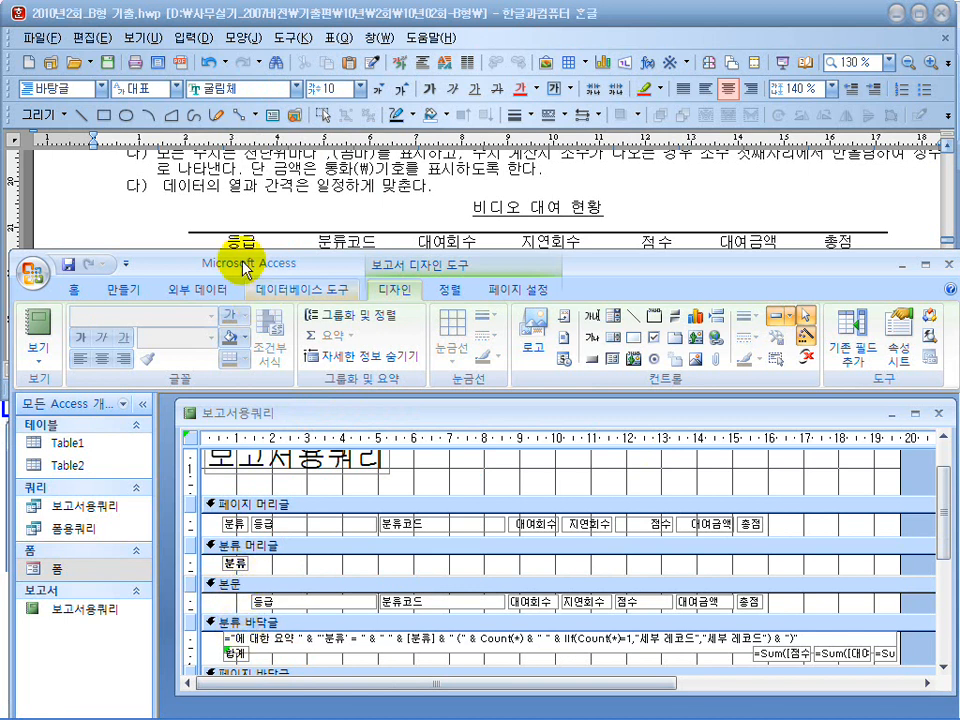
# Step: Delete the 분류 control from the 분류 머리글 section and the summary text expression from the 분류 바닥글 section
pyautogui.click(233, 563)
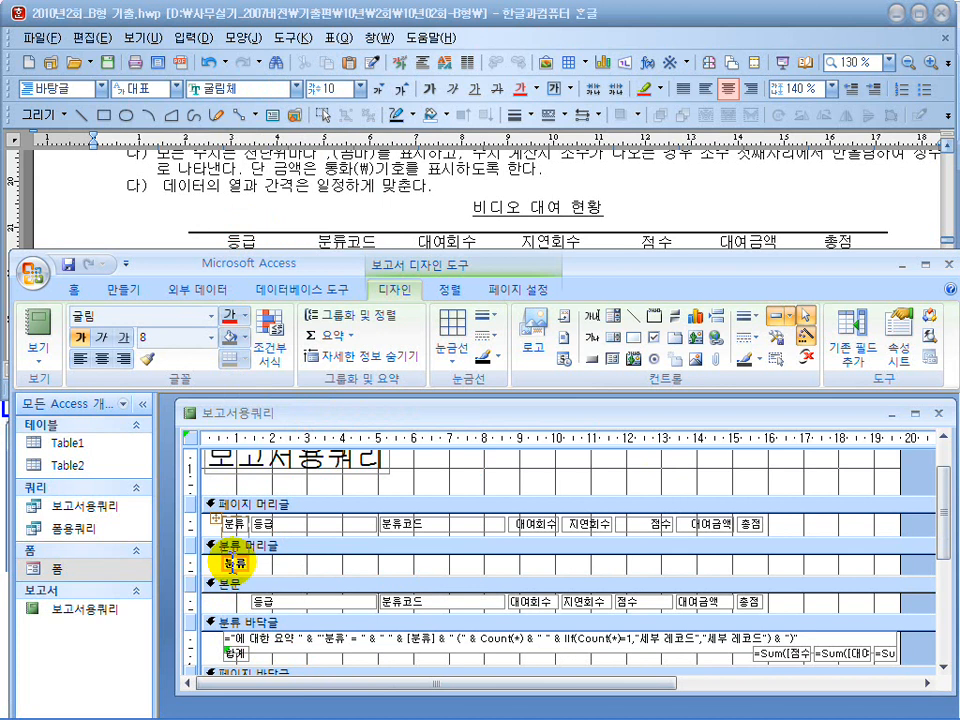
pyautogui.keyDown('shift'); pyautogui.click(333, 641); pyautogui.keyUp('shift')
pyautogui.press('Delete')
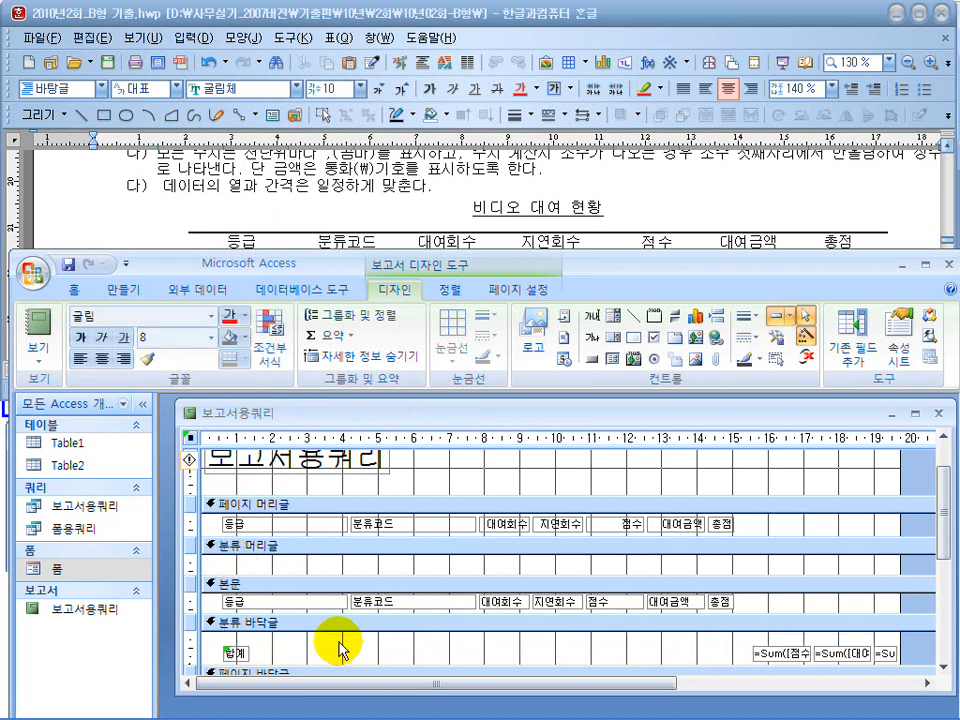
# Step: Delete the date and page number controls from the 페이지 바닥글 section and collapse the section to zero height
pyautogui.scroll(-3, 340, 648)
pyautogui.click(345, 628)
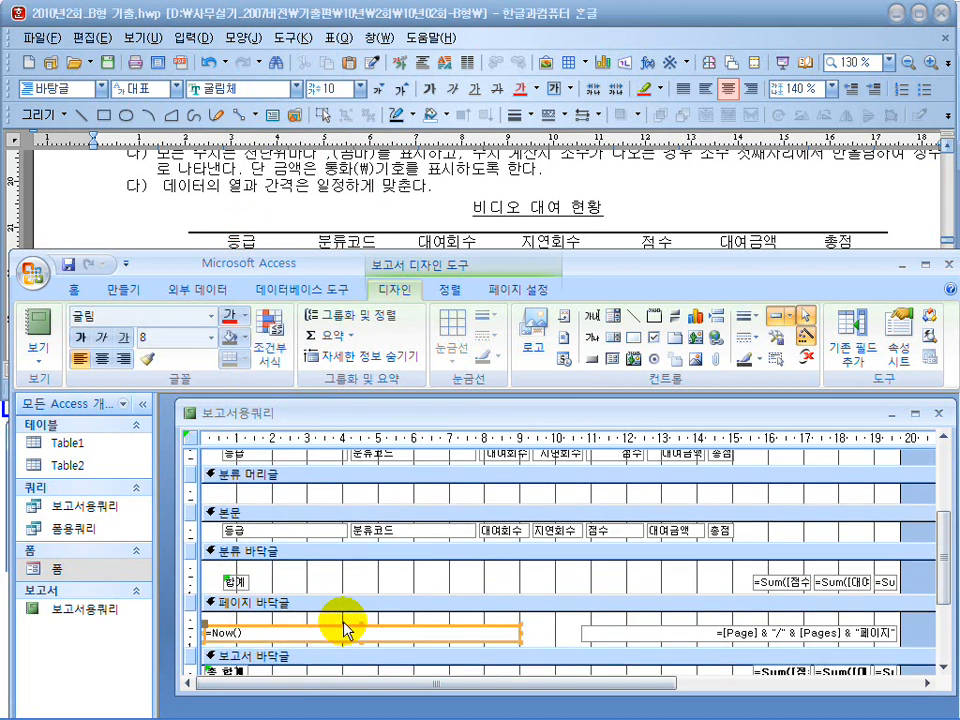
pyautogui.press('Delete')
pyautogui.click(597, 628)
pyautogui.press('Delete')
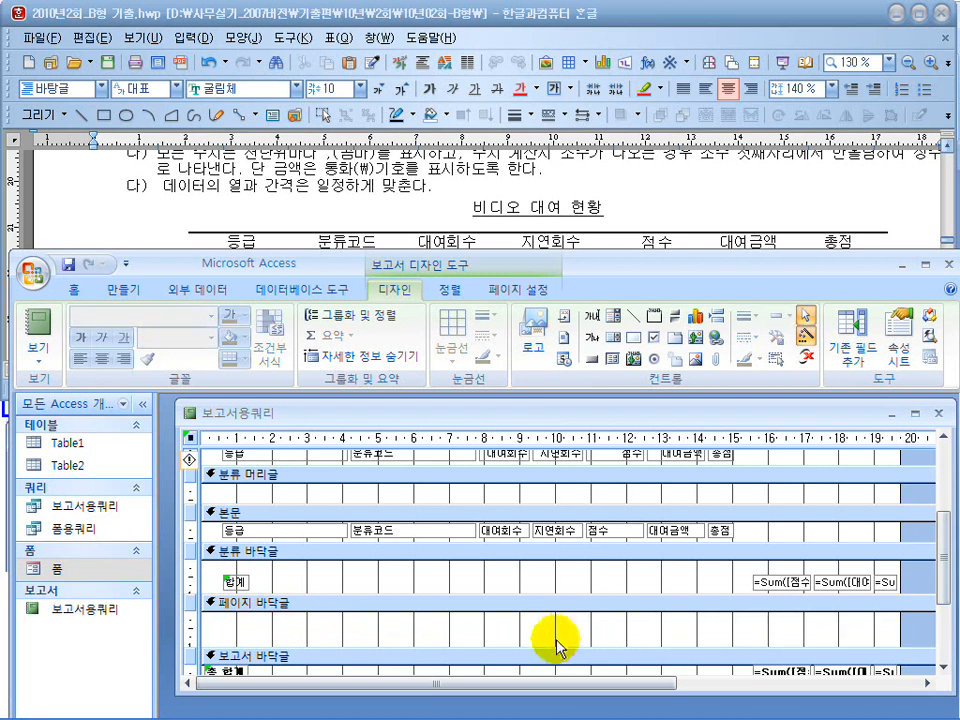
pyautogui.moveTo(553, 650); pyautogui.dragTo(553, 613)
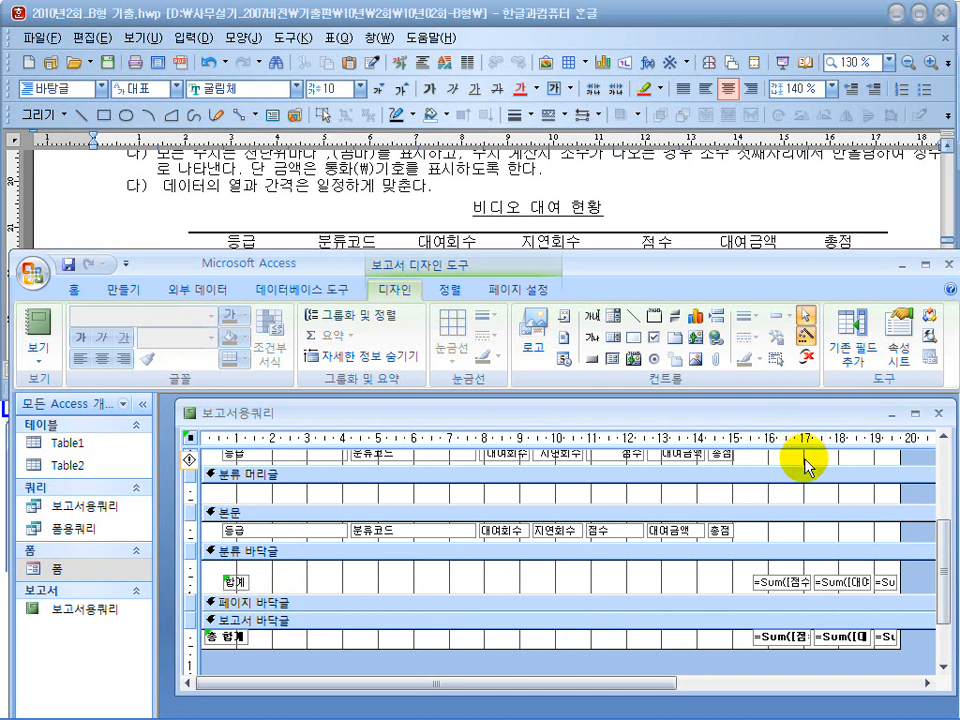
# Step: Move the three sum controls in both the 분류 바닥글 and 보고서 바닥글 sections left to start at about 9.8 cm
pyautogui.moveTo(737, 583); pyautogui.dragTo(660, 583)
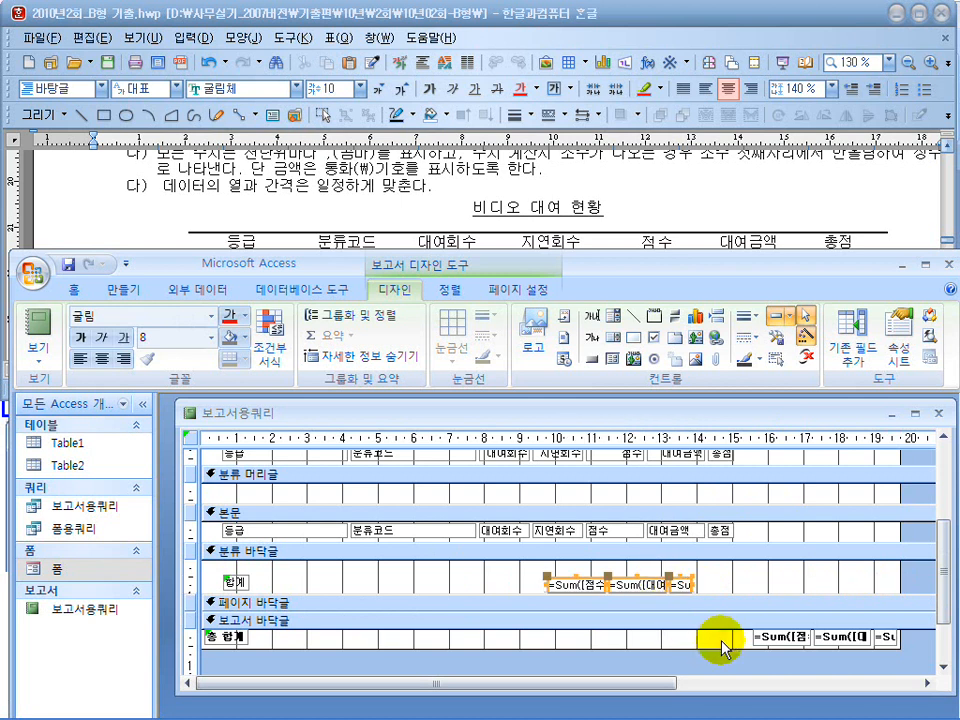
pyautogui.moveTo(779, 643); pyautogui.dragTo(902, 645)
pyautogui.moveTo(884, 644); pyautogui.dragTo(884, 655)
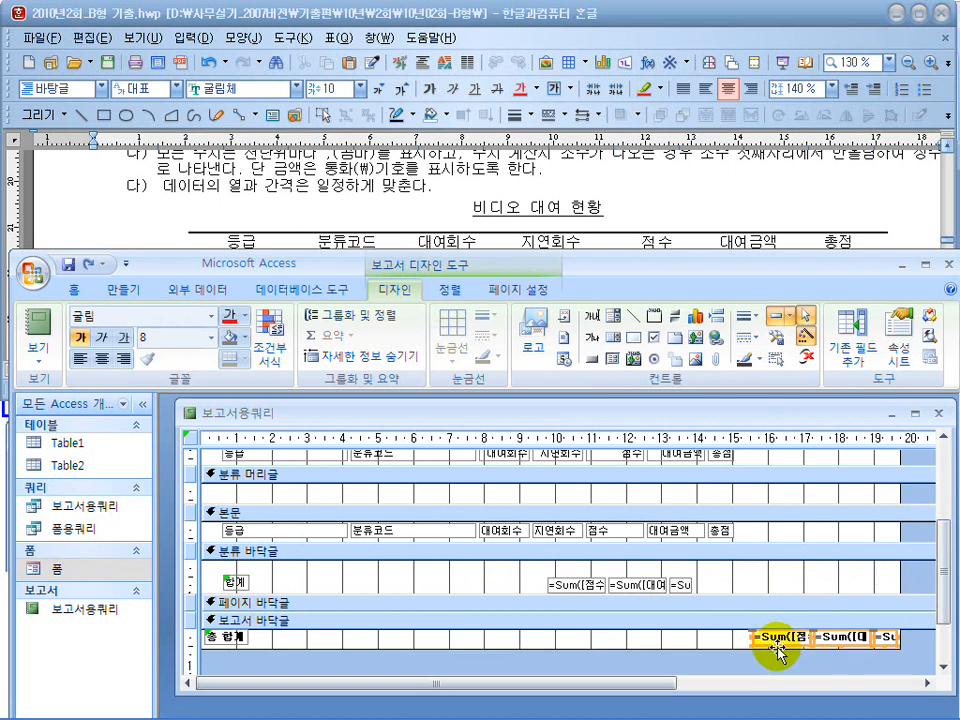
pyautogui.moveTo(766, 639); pyautogui.dragTo(573, 643)
# Step: Narrow the report to about 17 cm wide, then shrink and reposition its window to fit
pyautogui.moveTo(900, 541); pyautogui.dragTo(801, 540)
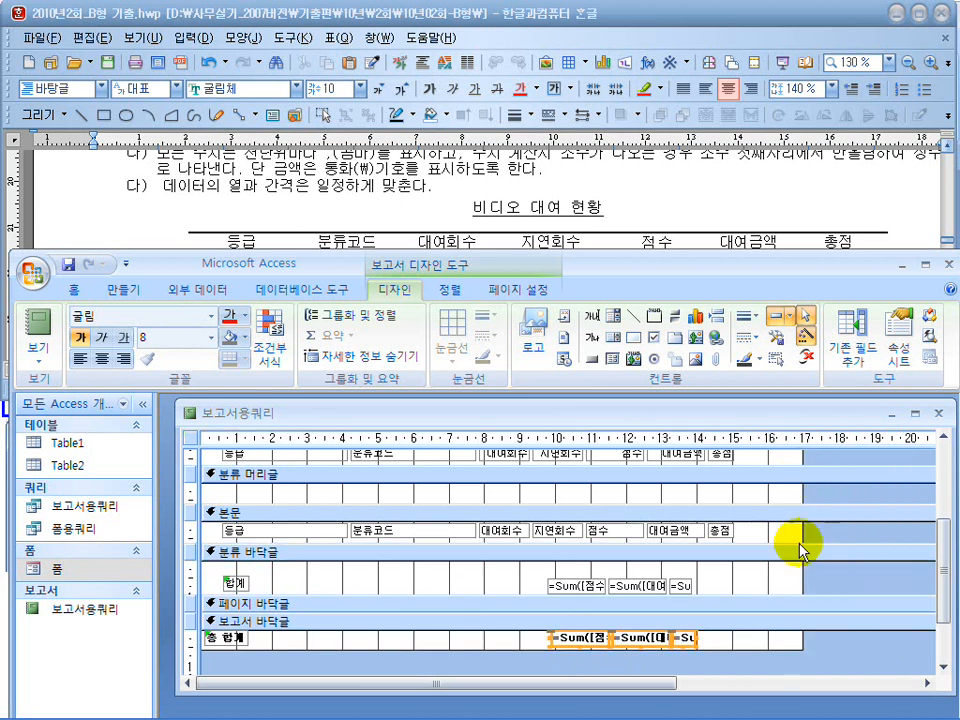
pyautogui.moveTo(944, 507); pyautogui.dragTo(833, 508)
pyautogui.moveTo(670, 413); pyautogui.dragTo(691, 411)
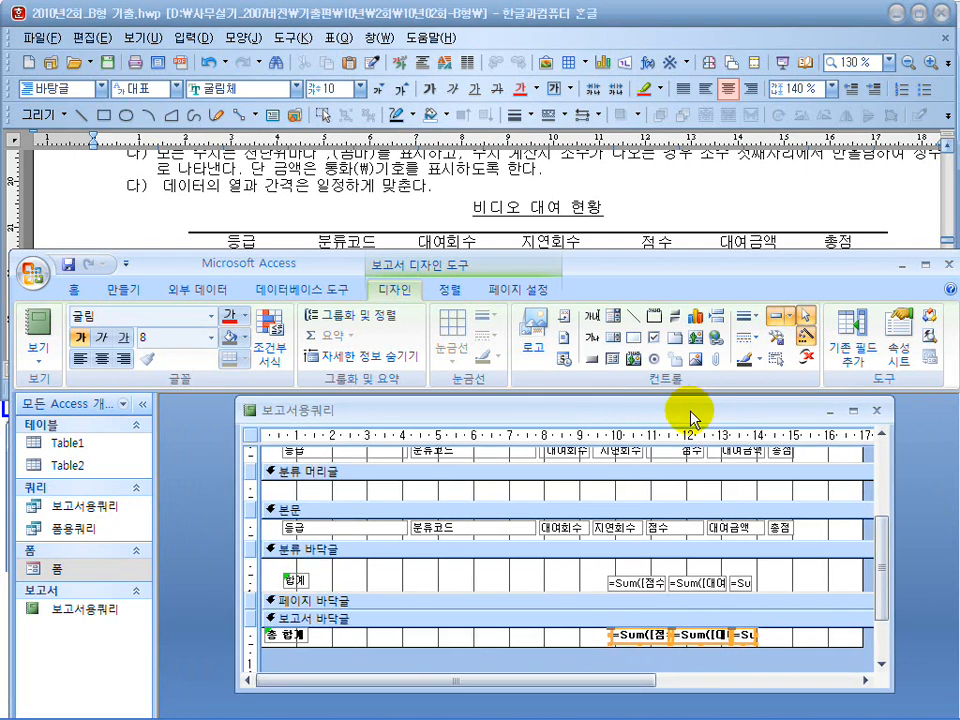
# Step: Maximize the program, enlarge the report window, and center the text of every control below the report title
pyautogui.doubleClick(603, 263)
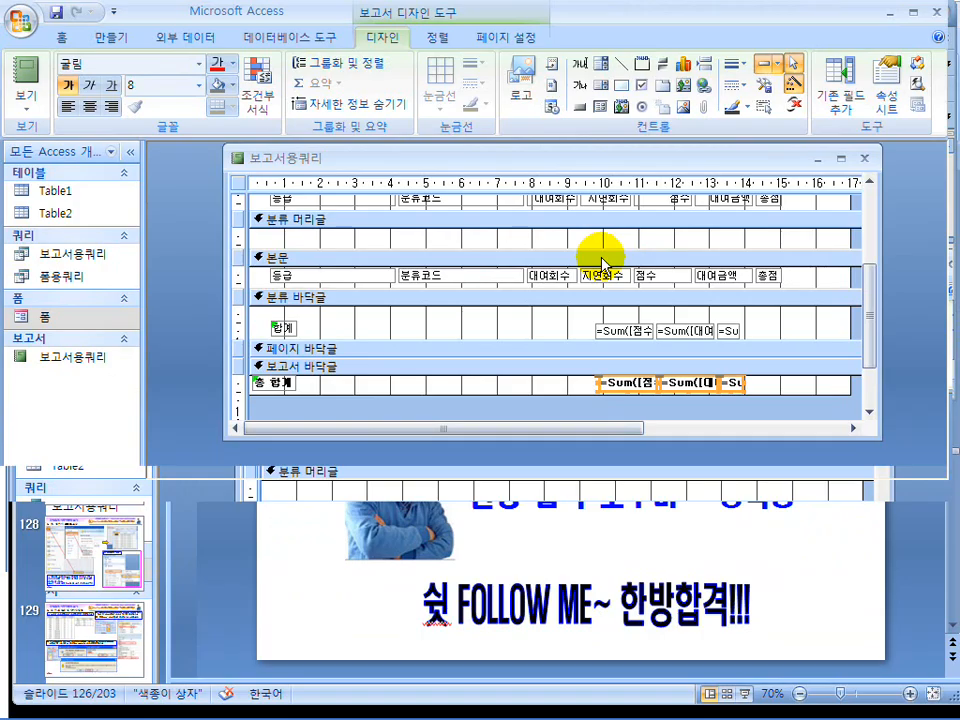
pyautogui.moveTo(638, 438); pyautogui.dragTo(636, 566)
pyautogui.moveTo(866, 356); pyautogui.dragTo(879, 214)
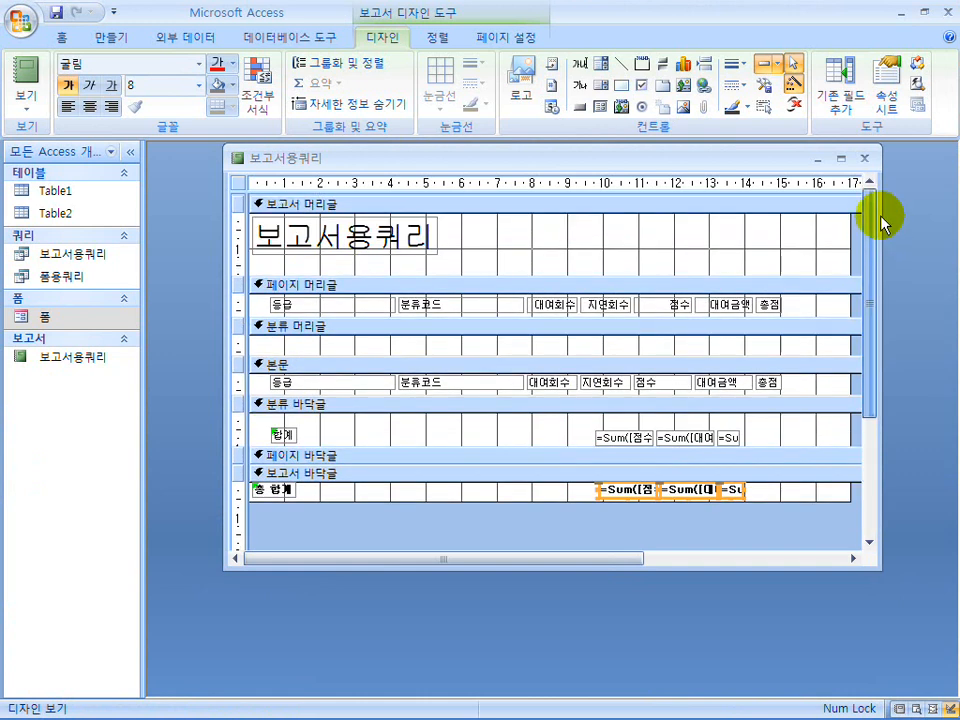
pyautogui.moveTo(788, 500); pyautogui.dragTo(272, 305)
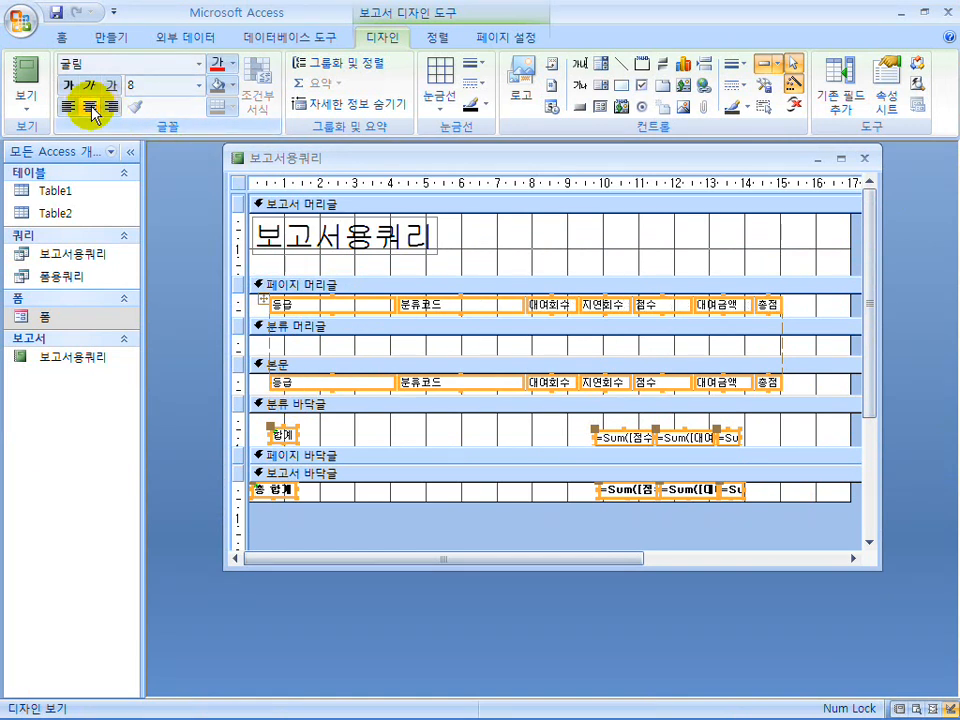
pyautogui.click(90, 107)
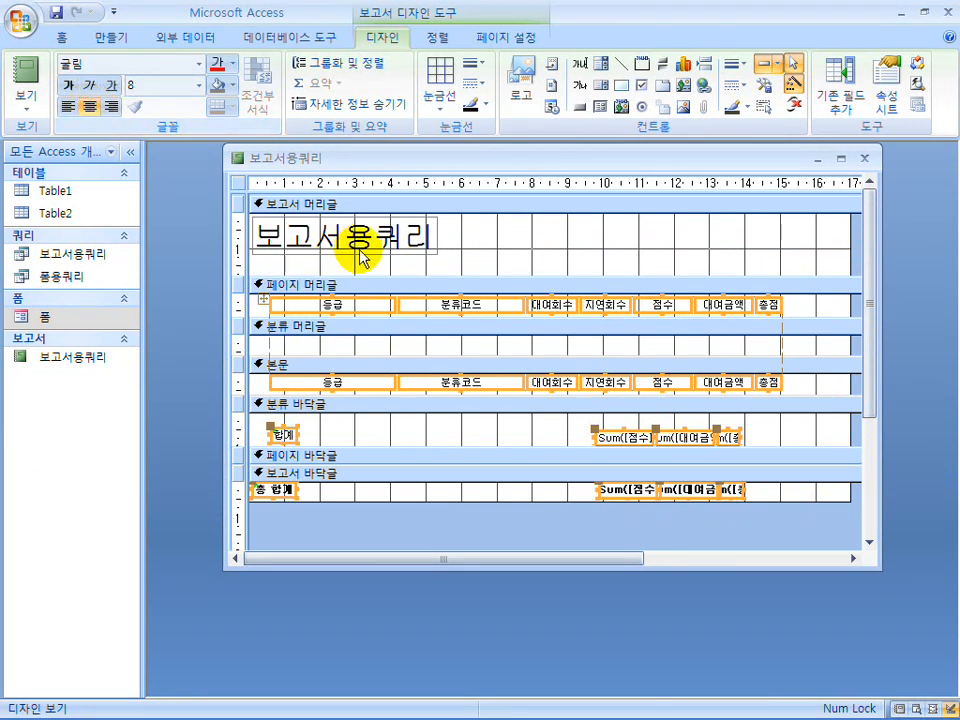
# Step: Restore the program window beside the exam document and change the report title to 비디오 대여 현황
pyautogui.doubleClick(590, 26)
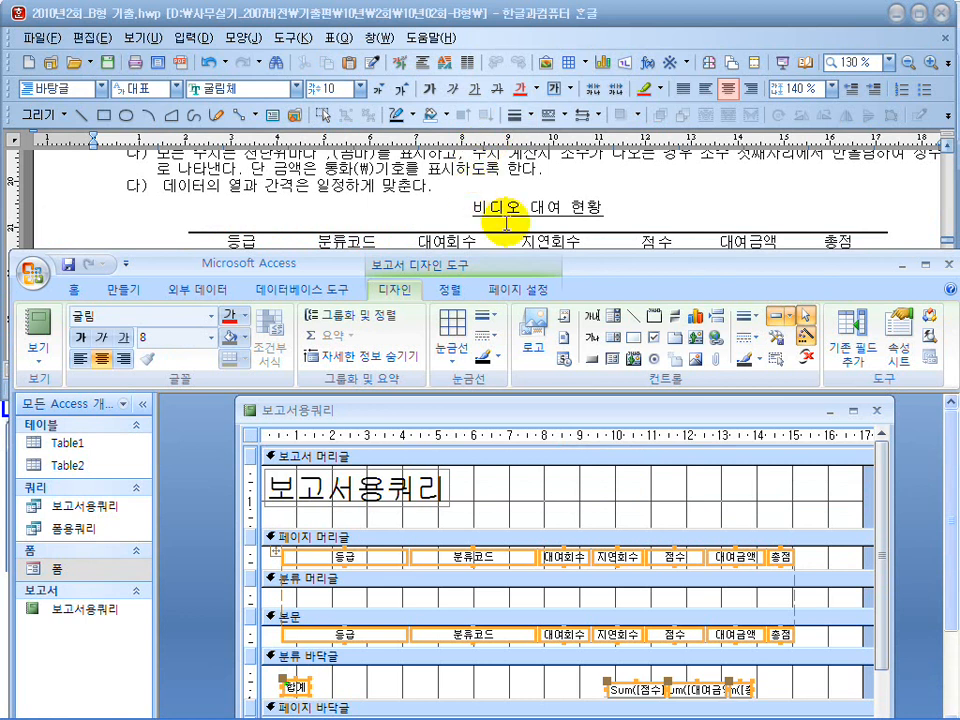
pyautogui.click(435, 489)
pyautogui.click(435, 489)
pyautogui.moveTo(435, 489); pyautogui.dragTo(231, 489)
pyautogui.write('ㅂㅣ디오')
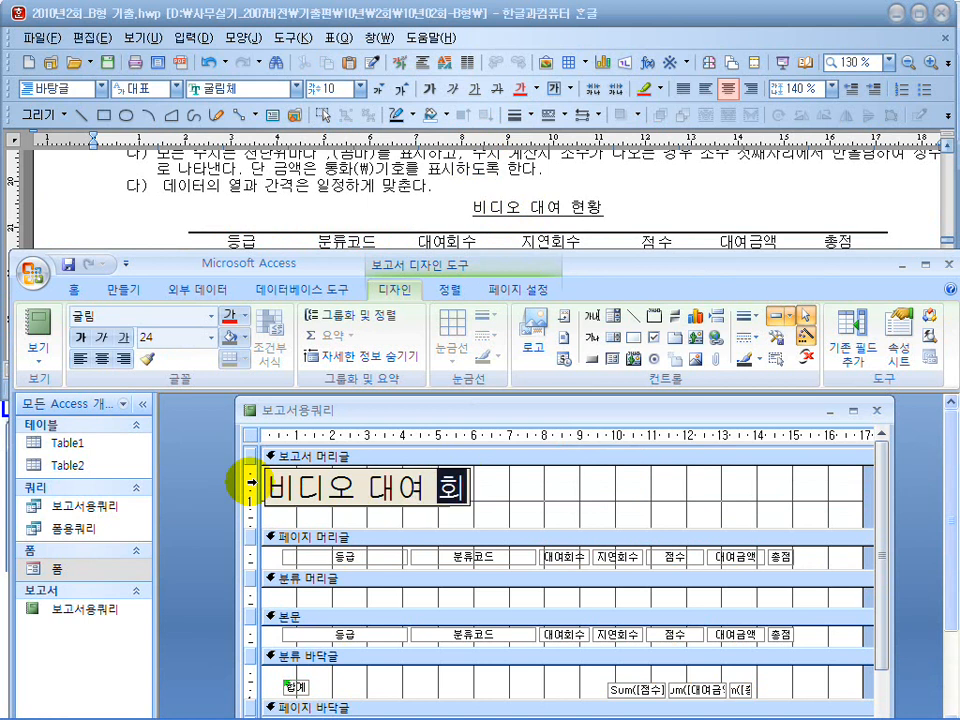
pyautogui.write(' 대여 현황')
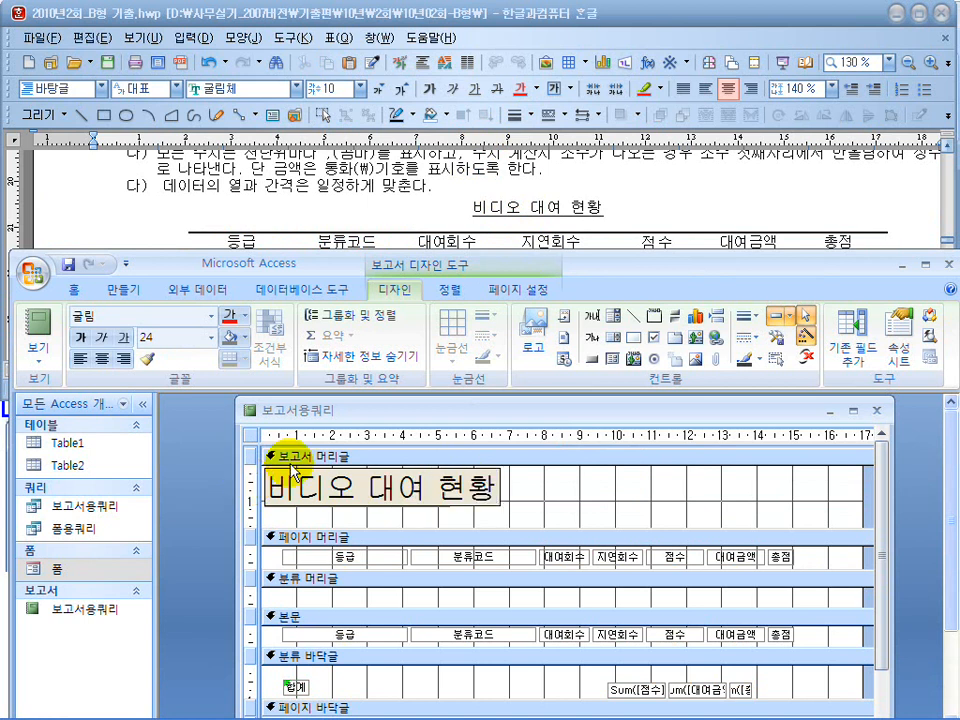
# Step: Format the report title with font size 18, underline and centered alignment
pyautogui.moveTo(525, 514); pyautogui.dragTo(367, 478)
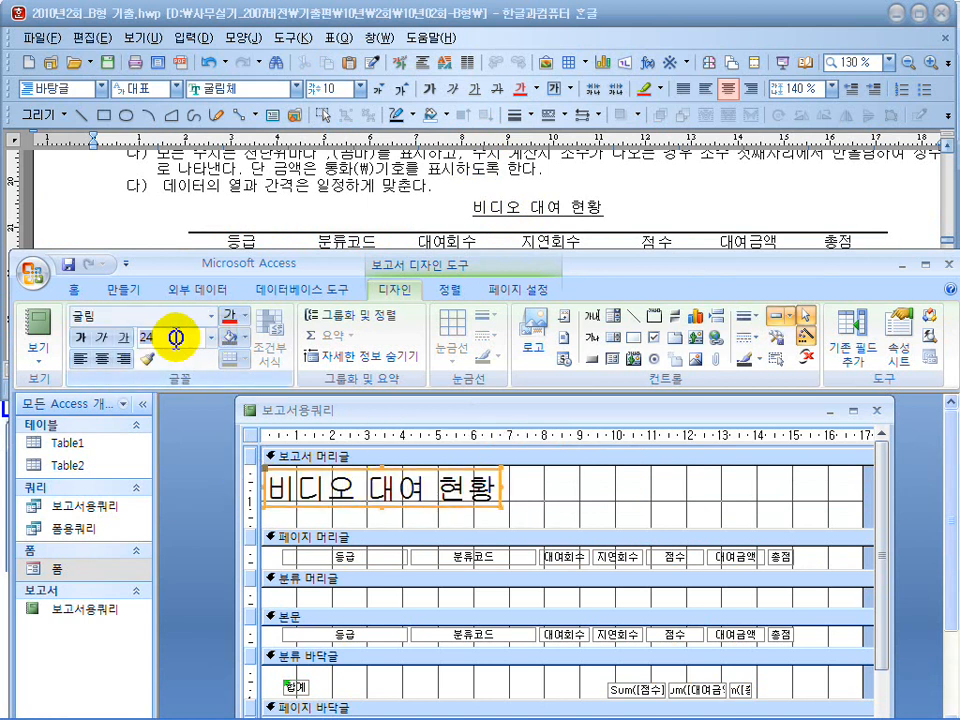
pyautogui.click(172, 337)
pyautogui.write('18')
pyautogui.press('Return')
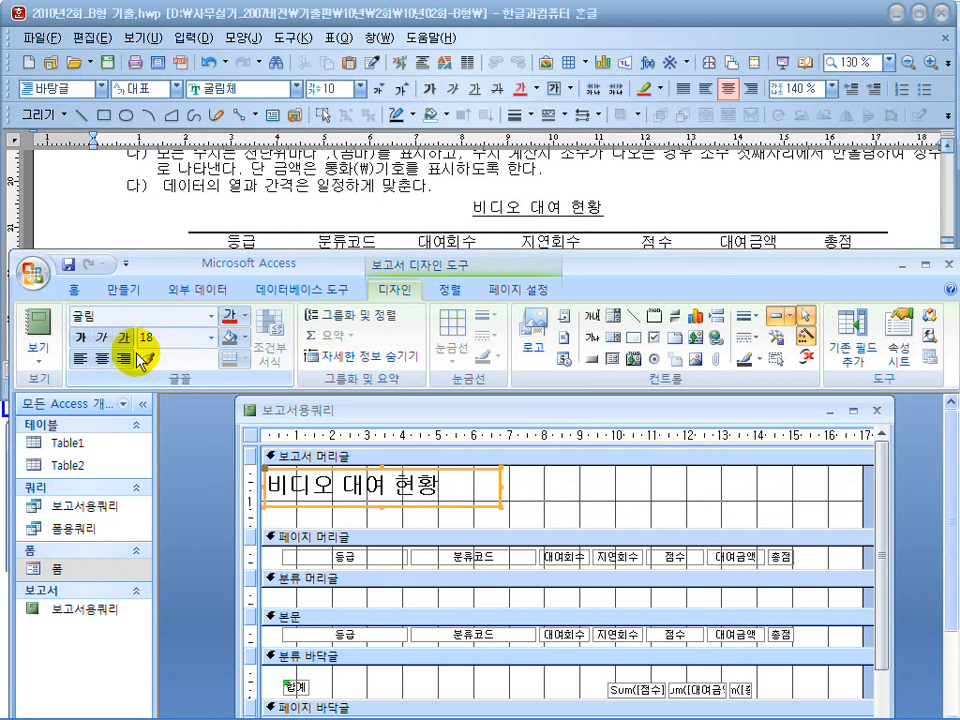
pyautogui.click(102, 358)
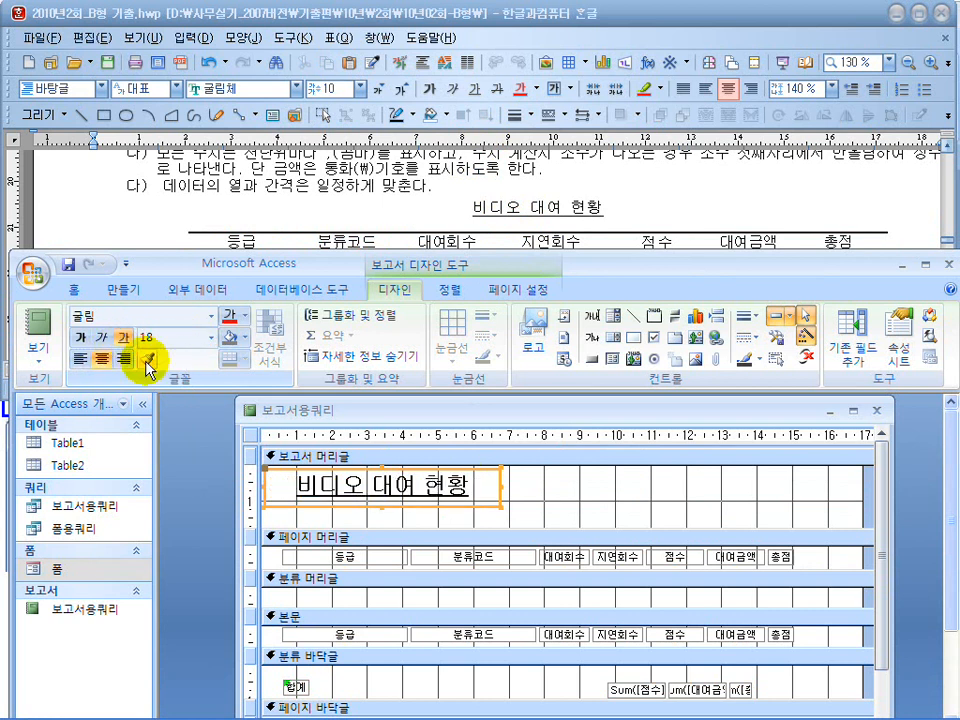
# Step: Move the title label to the horizontal middle of the 보고서 머리글 section
pyautogui.moveTo(444, 506); pyautogui.dragTo(624, 517)
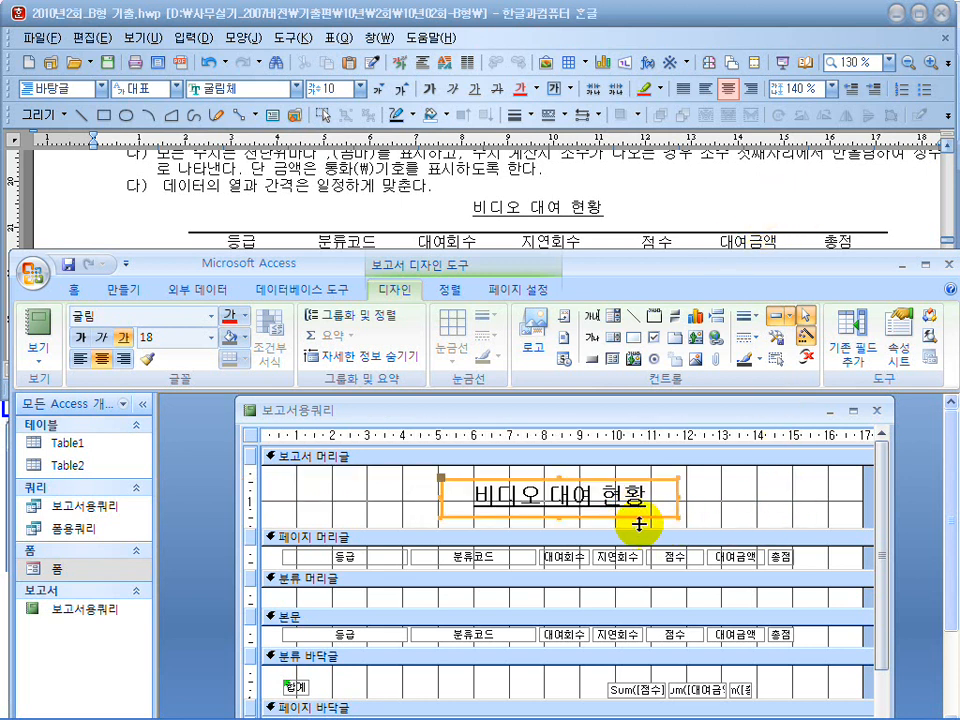
pyautogui.moveTo(634, 514); pyautogui.dragTo(625, 517)
pyautogui.click(729, 508)
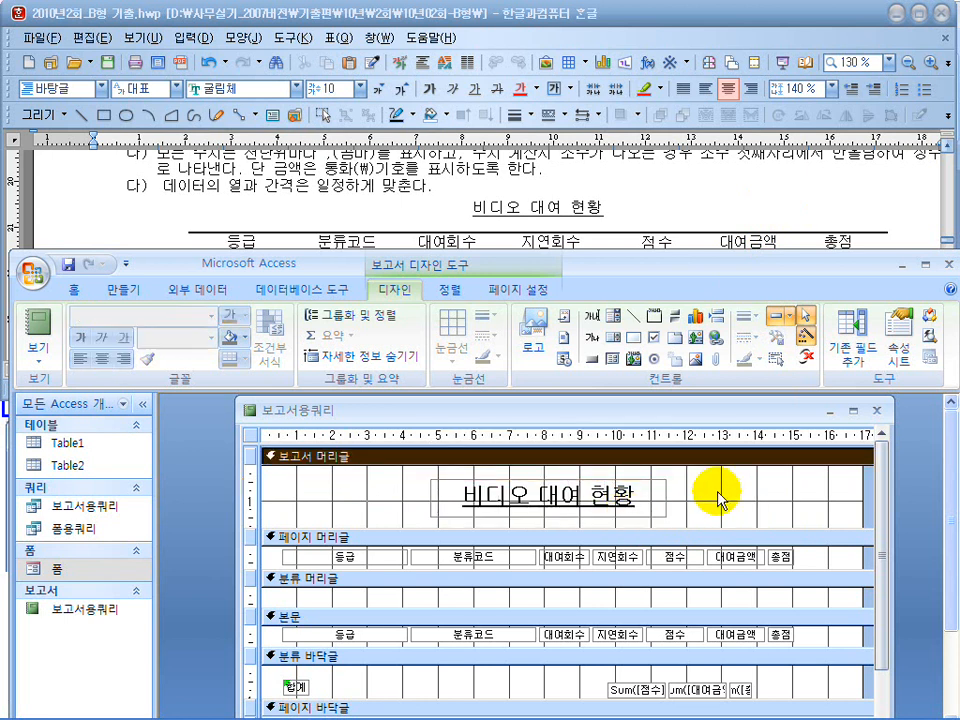
# Step: Preview the report to check its layout and return to design view
pyautogui.click(35, 320)
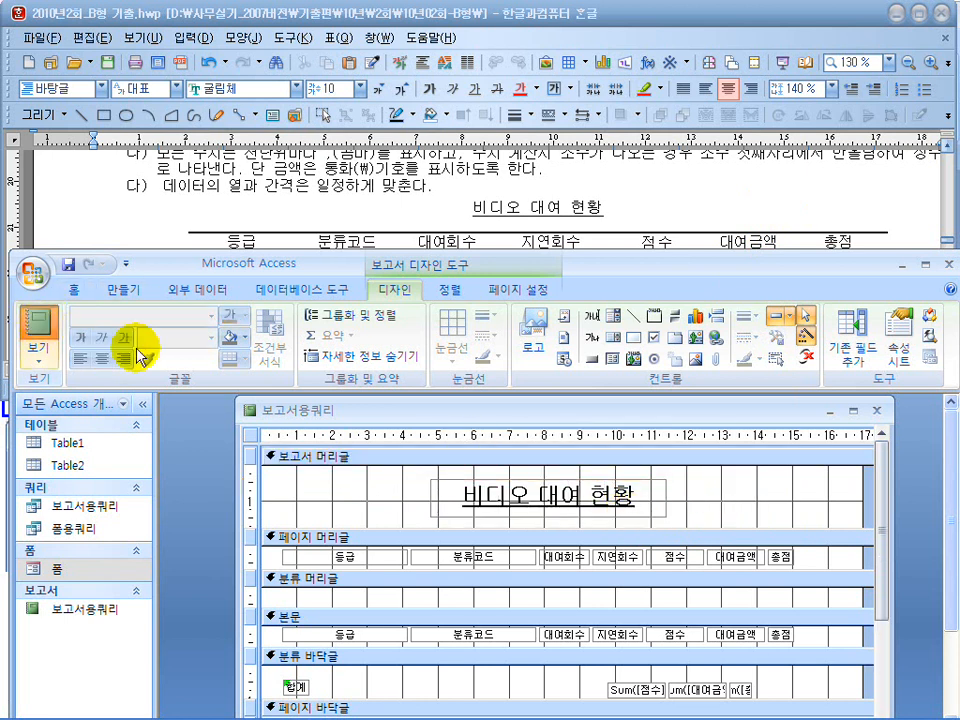
pyautogui.scroll(-3, 228, 364)
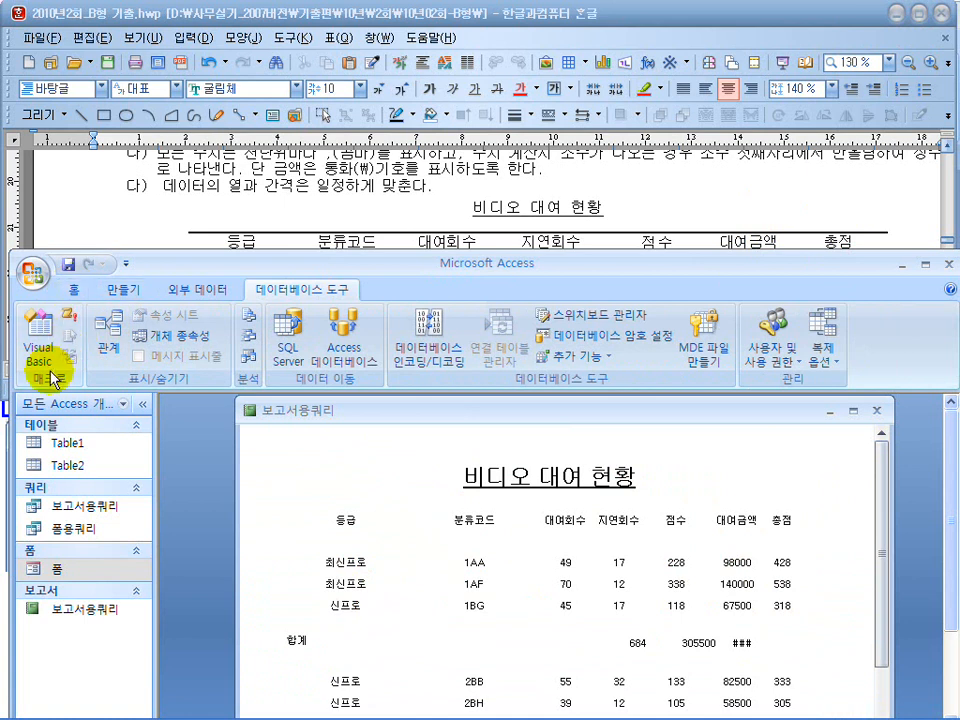
pyautogui.click(77, 295)
pyautogui.click(39, 358)
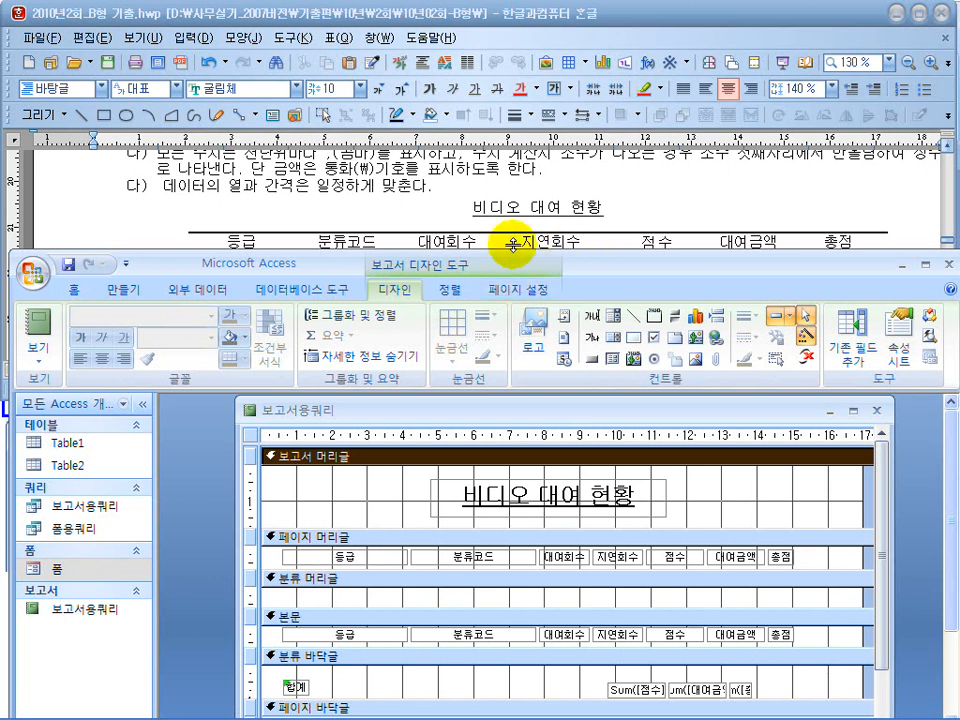
# Step: Check the exam's grouping and sorting condition for 분류 and 총점, and open the report's grouping and sorting settings
pyautogui.click(396, 208)
pyautogui.scroll(5, 410, 205)
pyautogui.moveTo(170, 211); pyautogui.dragTo(414, 210)
pyautogui.click(410, 208)
pyautogui.moveTo(573, 211); pyautogui.dragTo(740, 211)
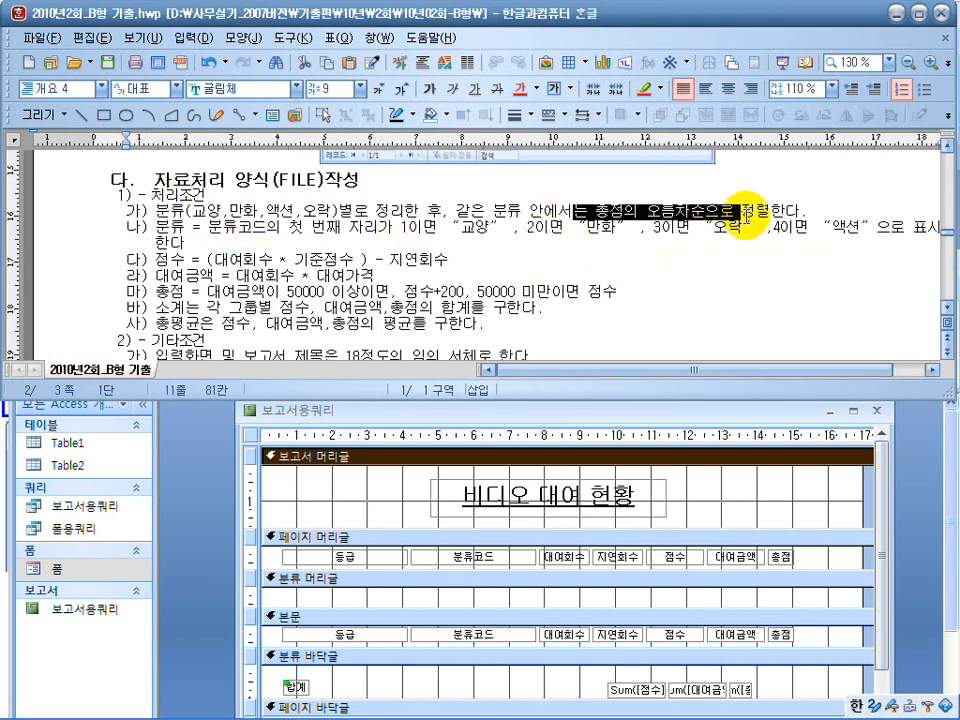
pyautogui.click(686, 420)
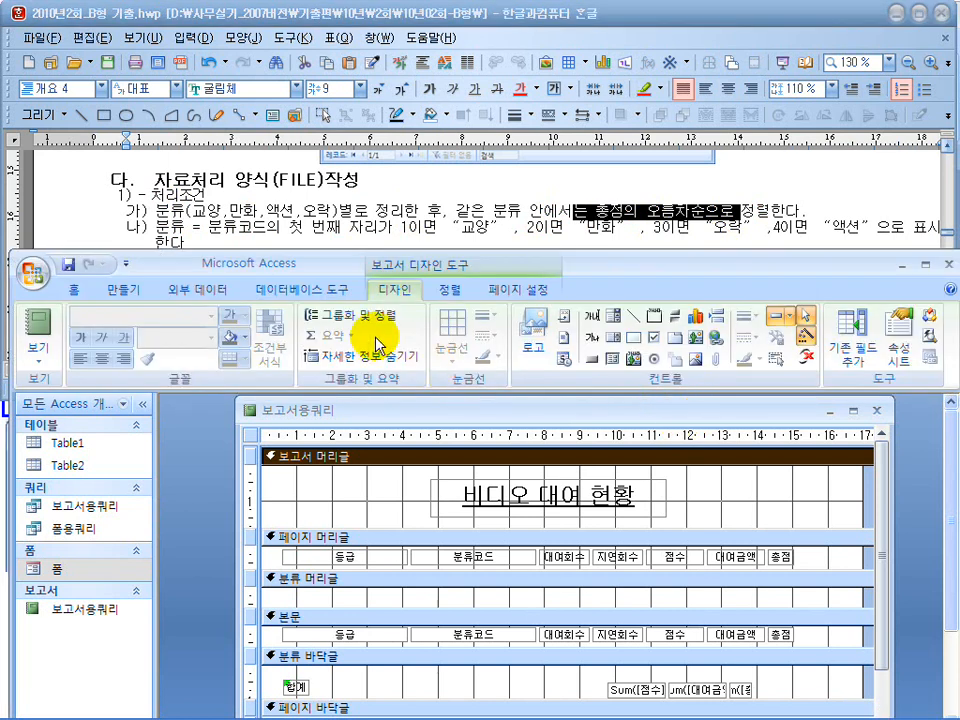
pyautogui.click(356, 318)
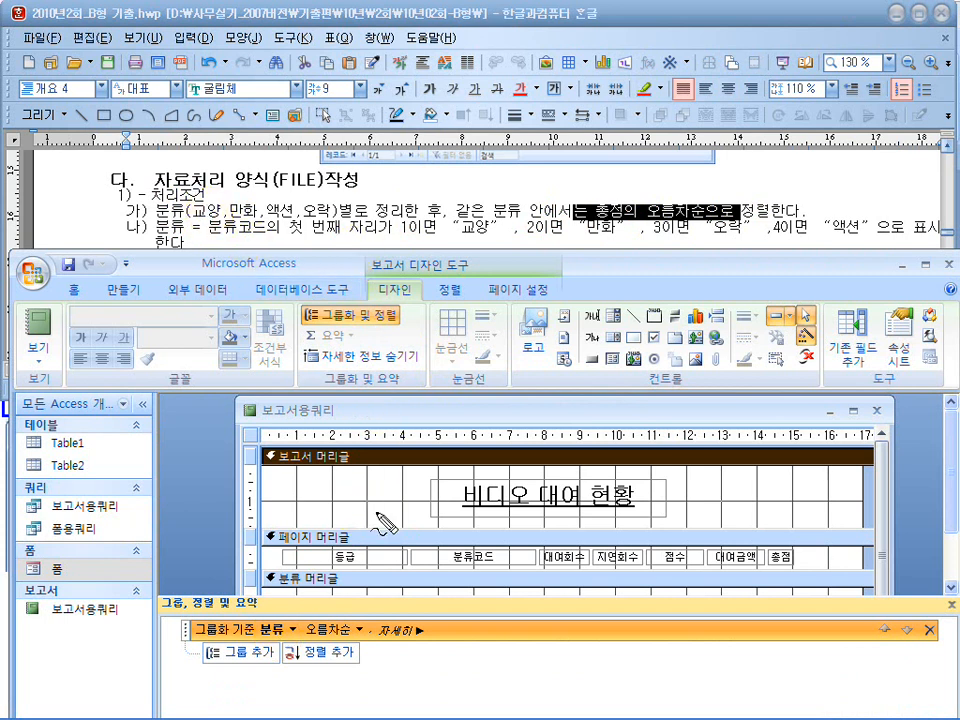
pyautogui.moveTo(322, 219); pyautogui.dragTo(328, 219)
pyautogui.moveTo(269, 217); pyautogui.dragTo(293, 218)
pyautogui.moveTo(230, 217)
pyautogui.mouseDown()
pyautogui.moveTo(255, 217)
pyautogui.moveTo(219, 217)
pyautogui.mouseUp()
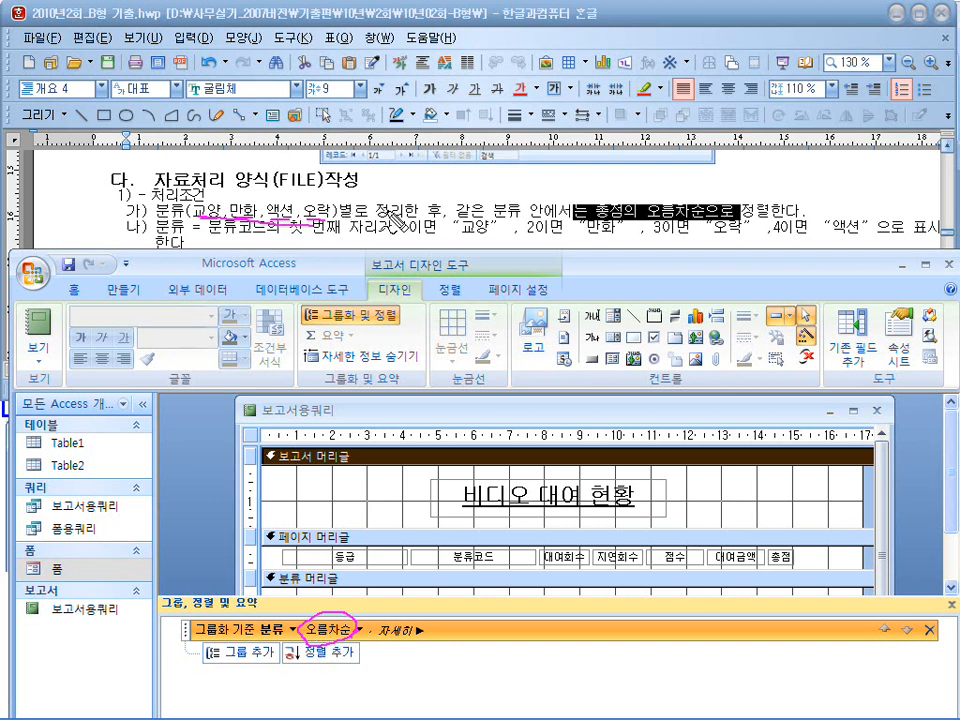
pyautogui.moveTo(326, 195)
pyautogui.mouseDown()
pyautogui.moveTo(285, 196)
pyautogui.moveTo(331, 214)
pyautogui.moveTo(312, 201)
pyautogui.moveTo(231, 205)
pyautogui.moveTo(203, 191)
pyautogui.mouseUp()
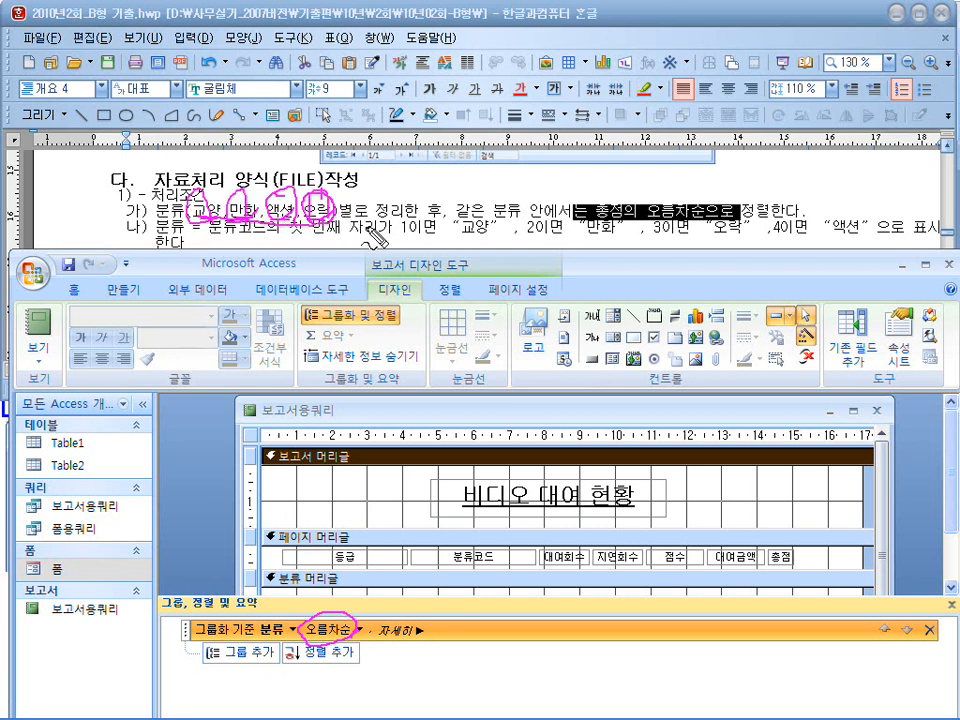
pyautogui.press('Escape')
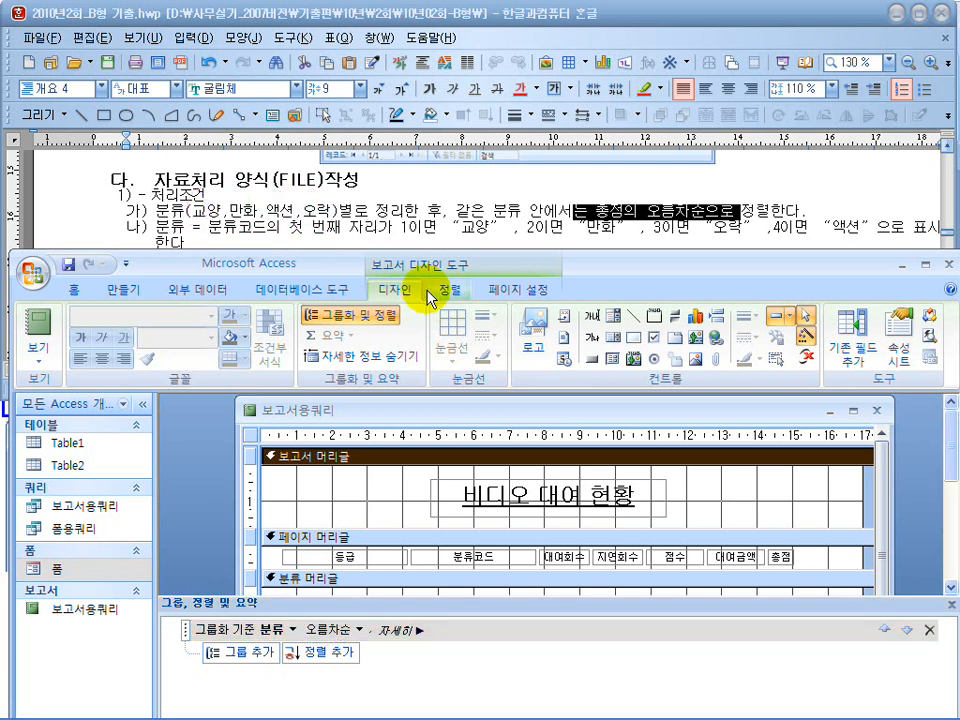
# Step: Set the 분류 group to ascending order (오름차순) without a header section (머리글 구역 표시 안 함)
pyautogui.click(358, 629)
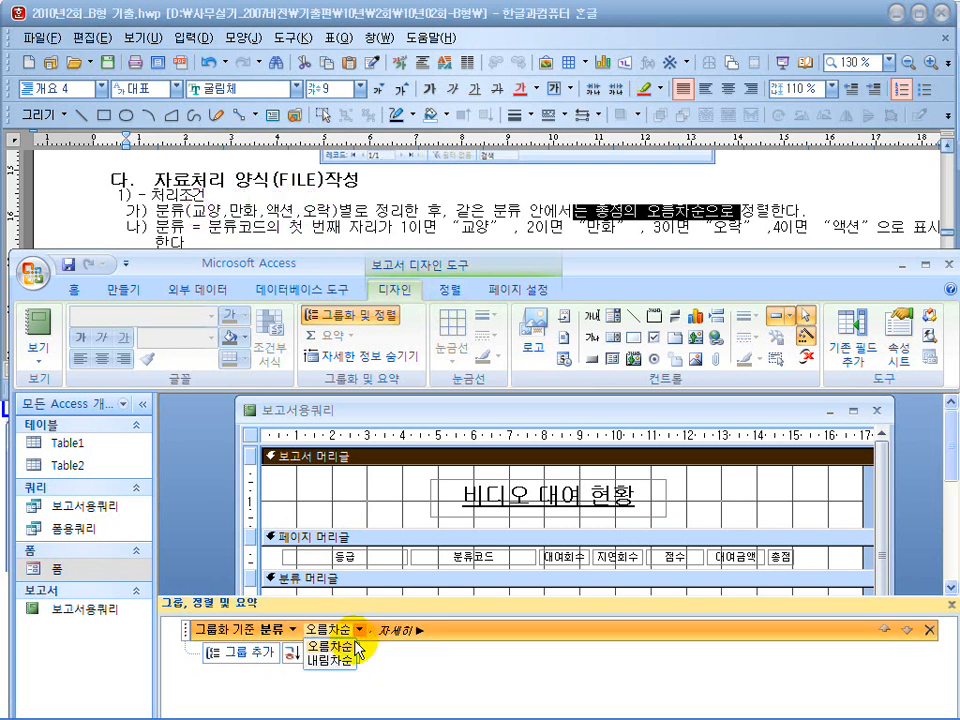
pyautogui.click(343, 645)
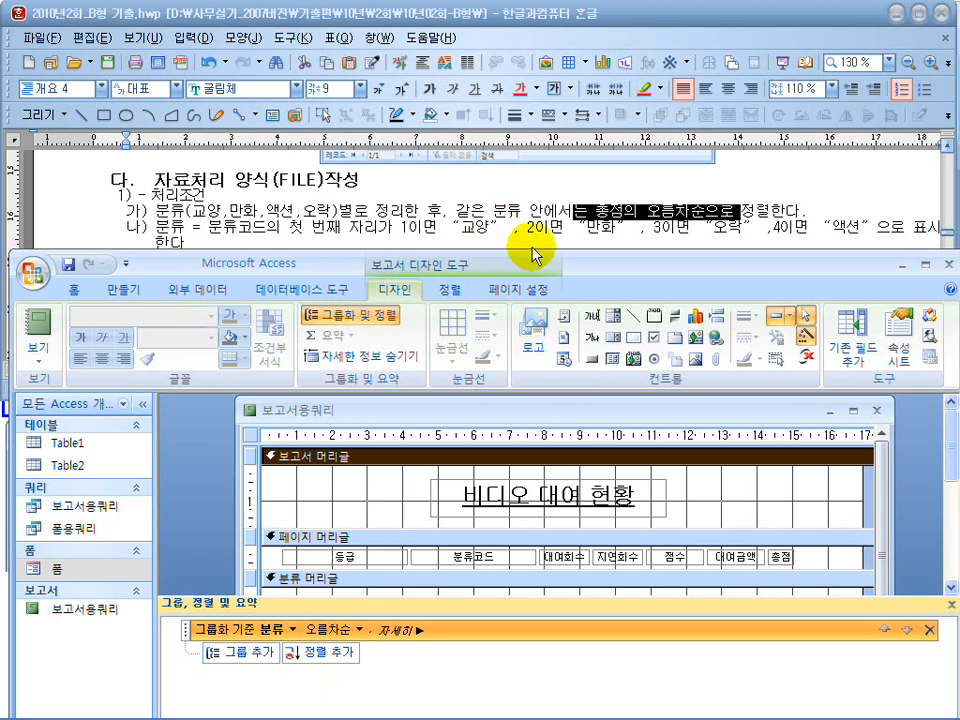
pyautogui.click(397, 630)
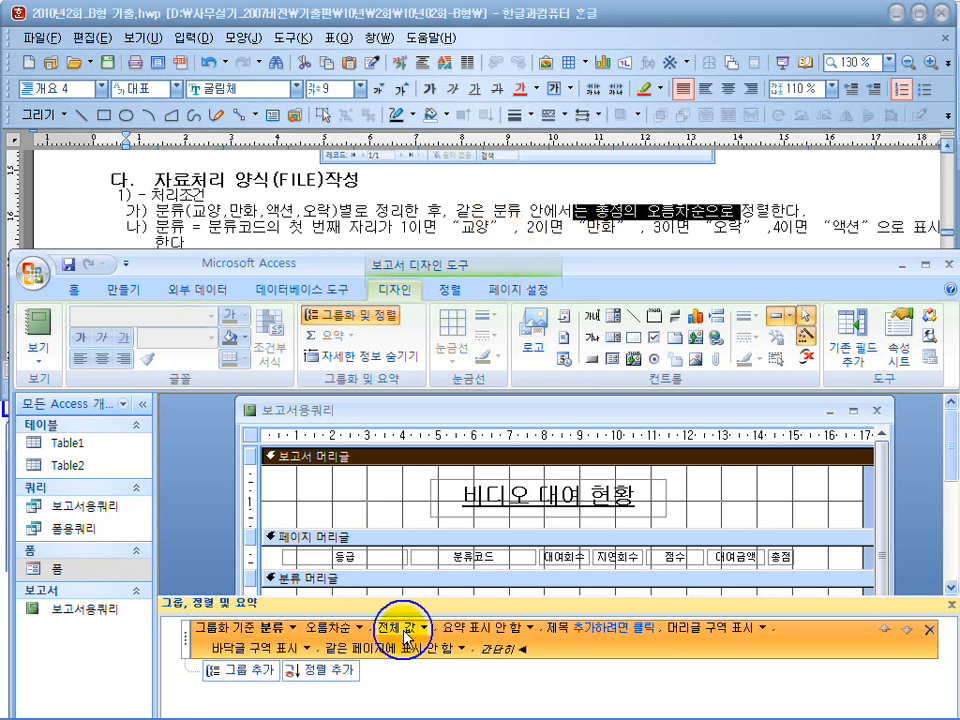
pyautogui.click(760, 630)
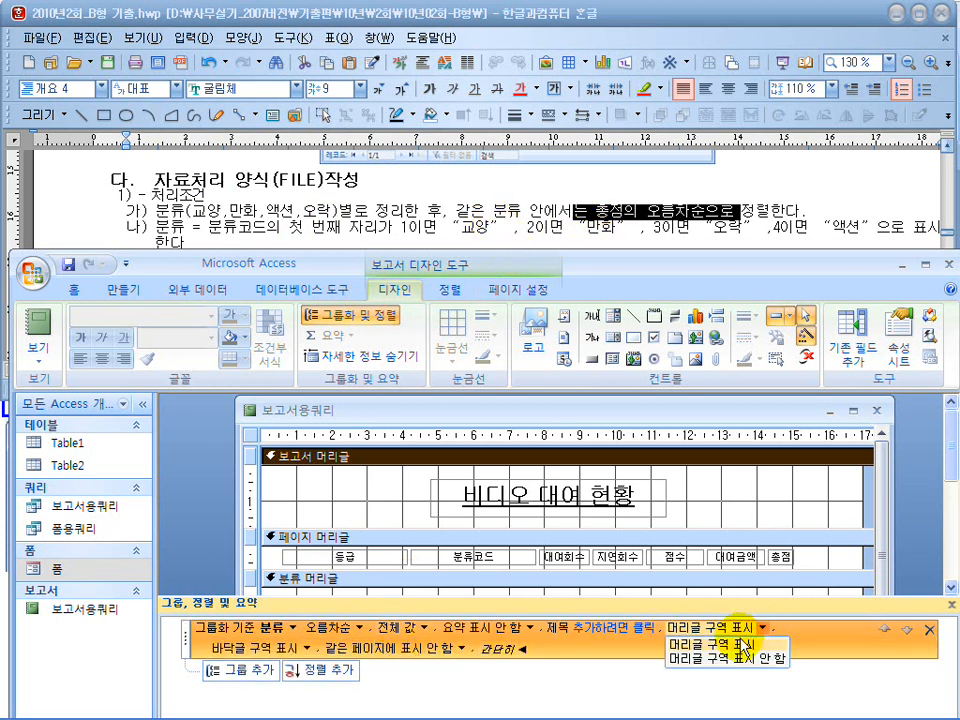
pyautogui.click(722, 649)
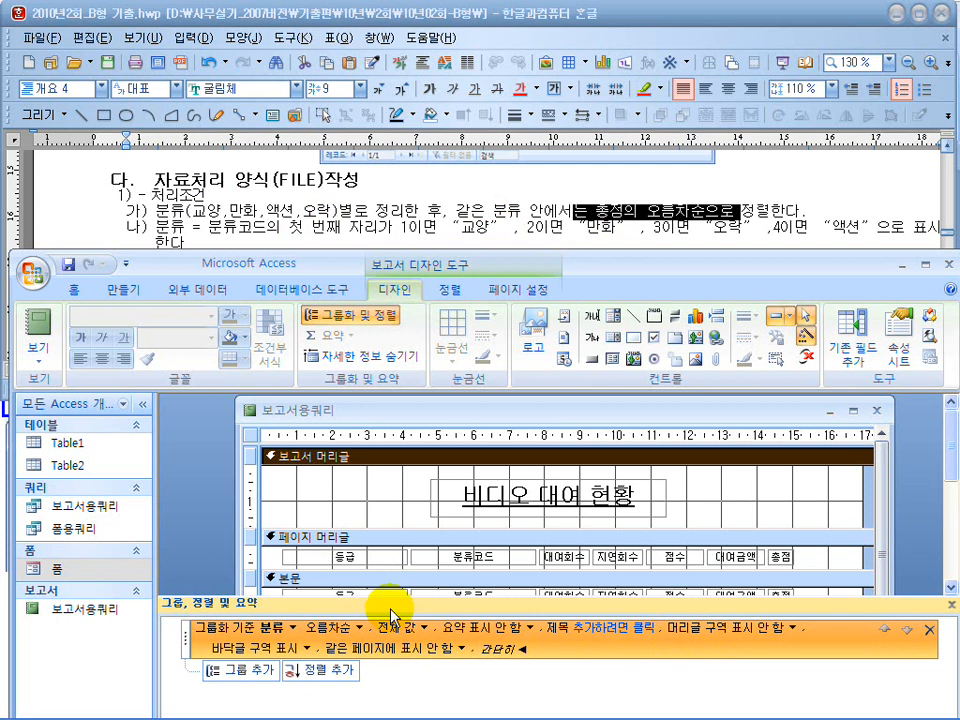
# Step: Add 총점 in ascending order under the 분류 group without a header section, and maximize the program window
pyautogui.click(258, 680)
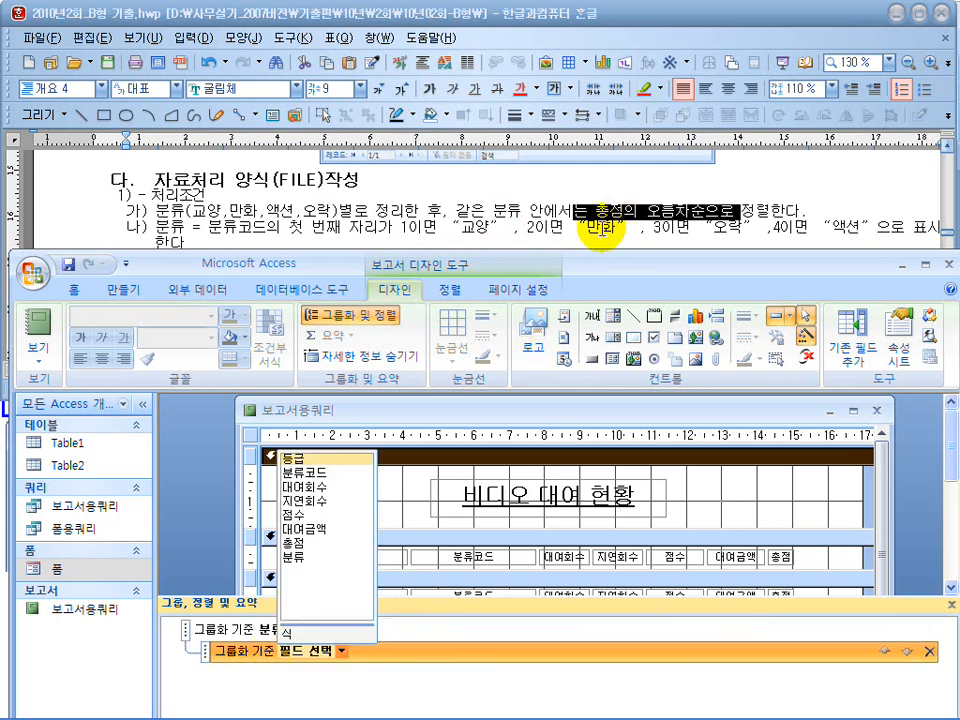
pyautogui.click(312, 543)
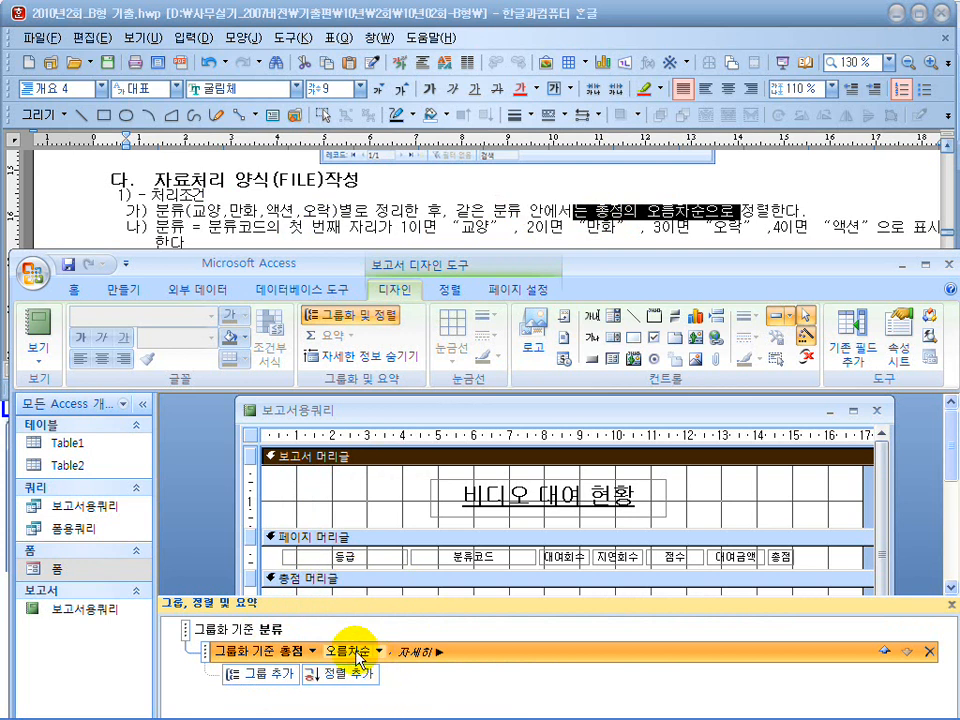
pyautogui.click(418, 651)
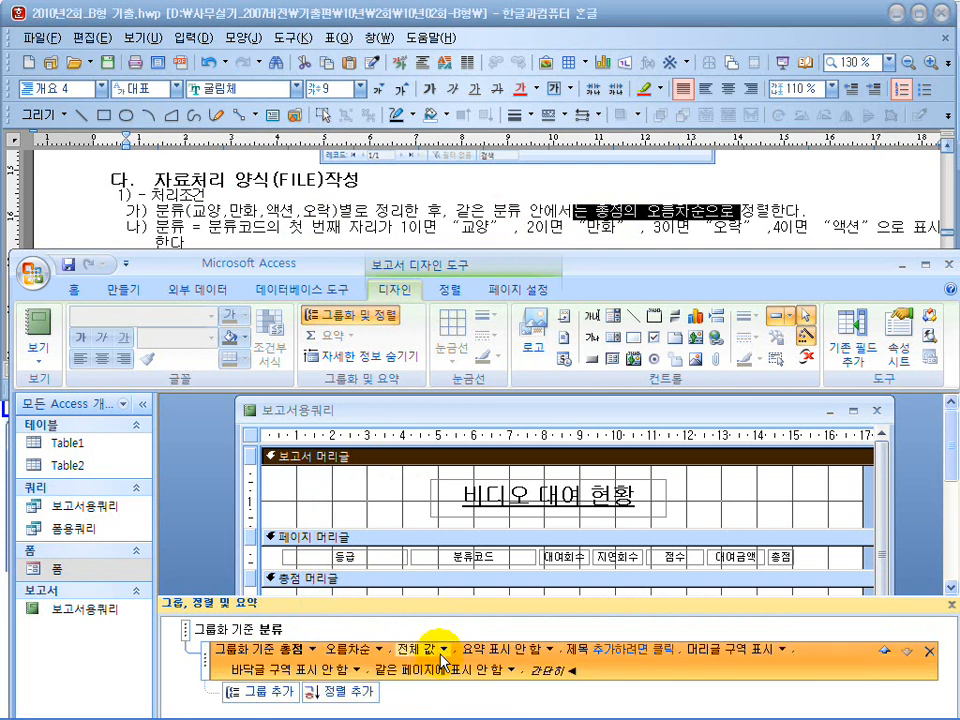
pyautogui.click(790, 645)
pyautogui.click(735, 684)
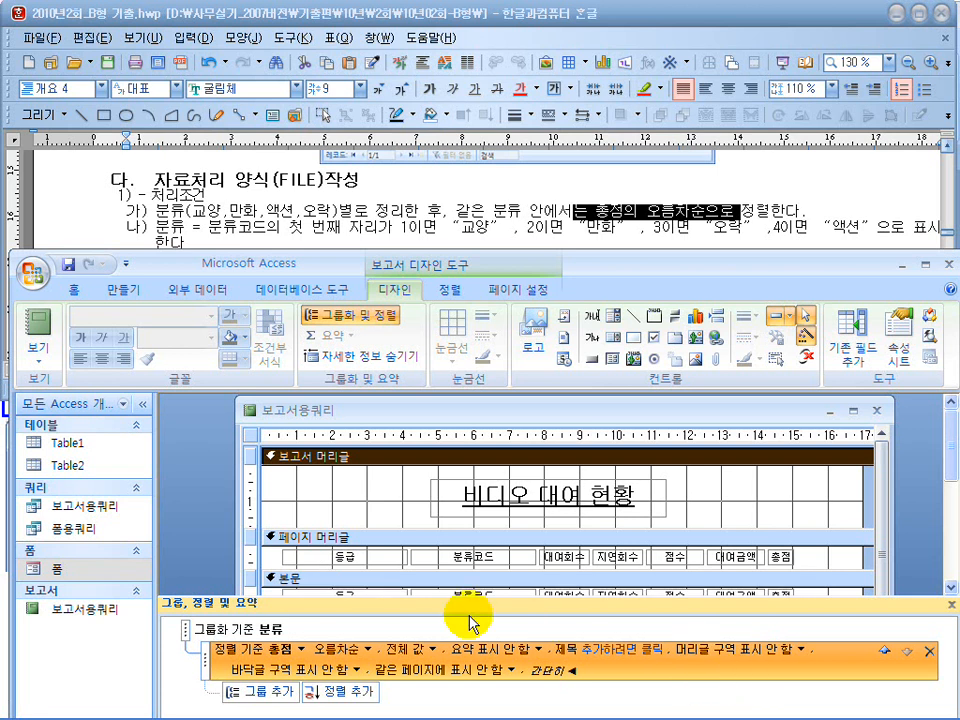
pyautogui.doubleClick(563, 263)
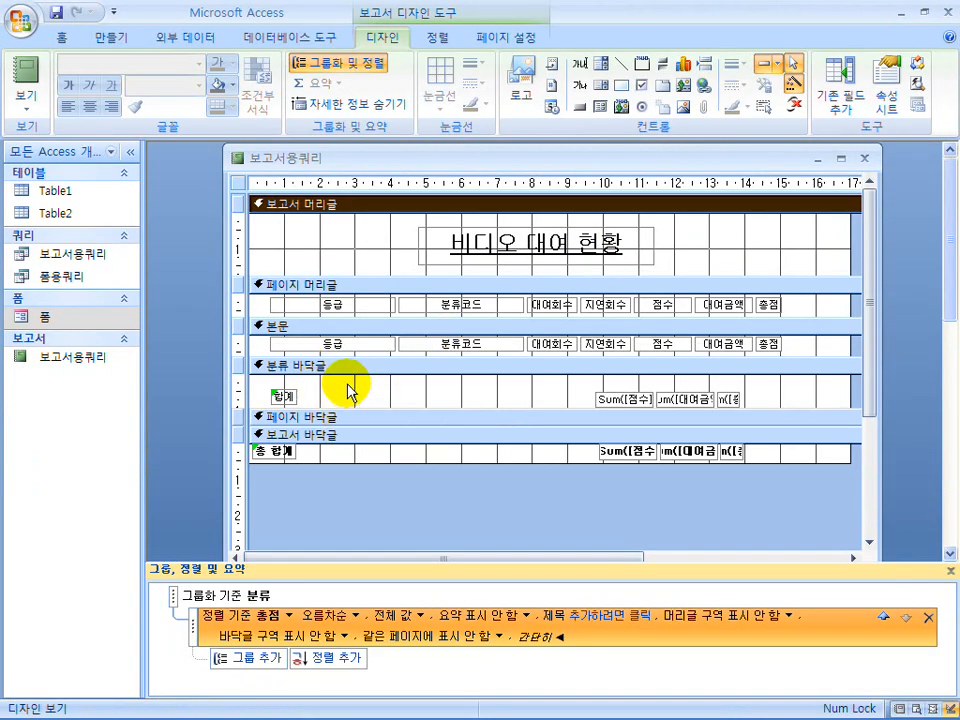
# Step: Narrow the 등급 and 분류코드 columns and widen the 대여회수 and 지연회수 columns
pyautogui.click(354, 305)
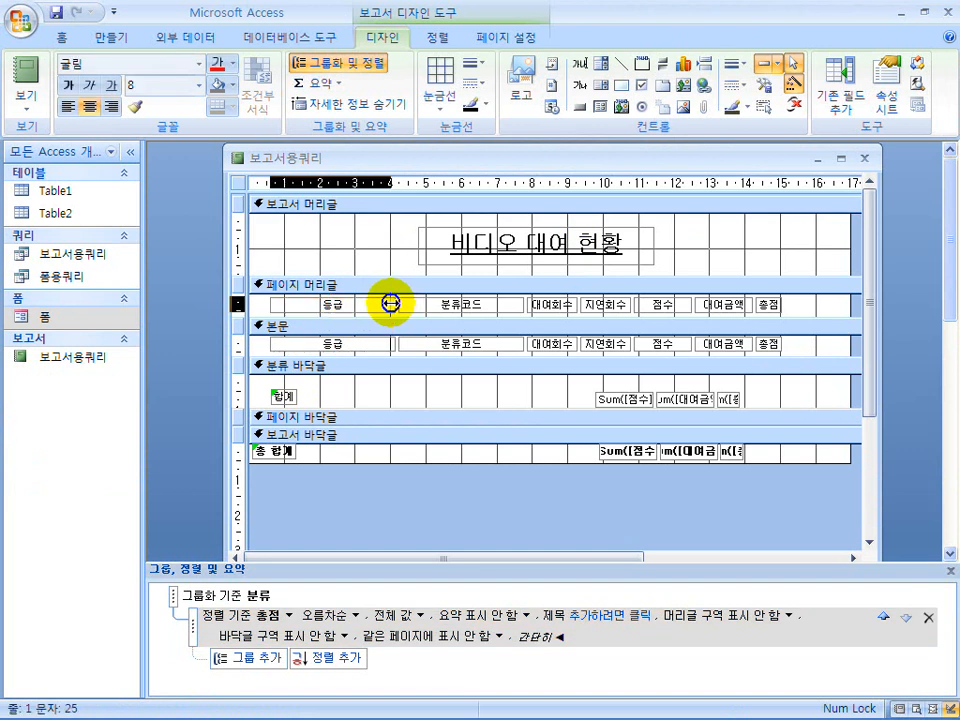
pyautogui.moveTo(393, 305); pyautogui.dragTo(363, 301)
pyautogui.click(428, 306)
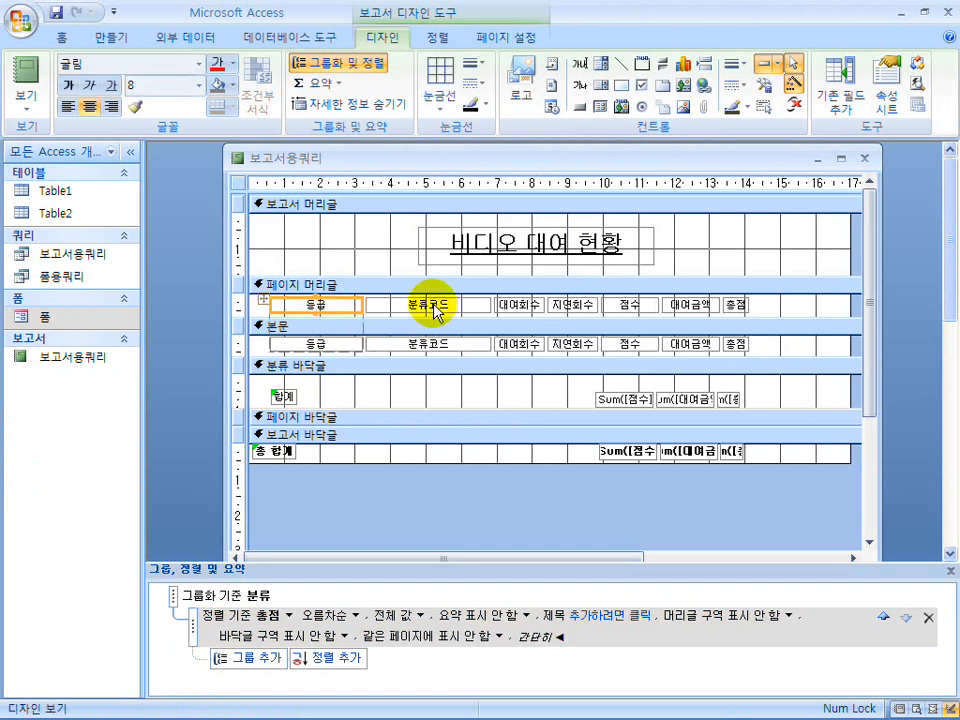
pyautogui.moveTo(490, 305); pyautogui.dragTo(458, 305)
pyautogui.click(505, 298)
pyautogui.click(512, 304)
pyautogui.moveTo(528, 304); pyautogui.dragTo(591, 306)
pyautogui.click(569, 305)
# Step: Widen the 점수, 대여금액 and 총점 columns so the row extends to about 16 cm on the ruler
pyautogui.click(638, 304)
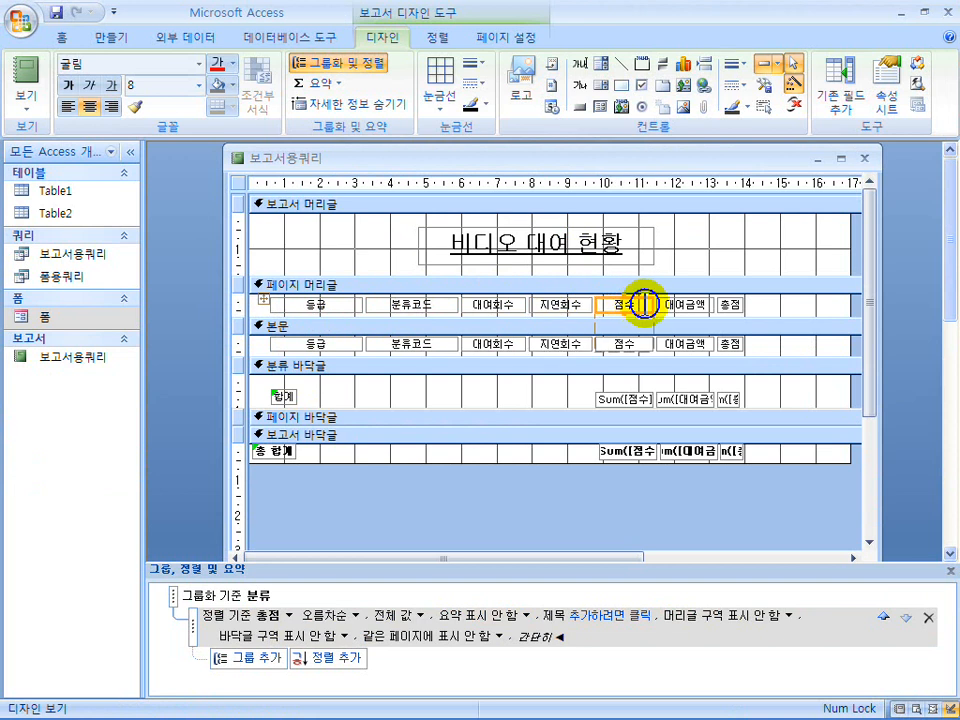
pyautogui.click(681, 264)
pyautogui.click(645, 310)
pyautogui.moveTo(652, 305); pyautogui.dragTo(666, 306)
pyautogui.click(681, 312)
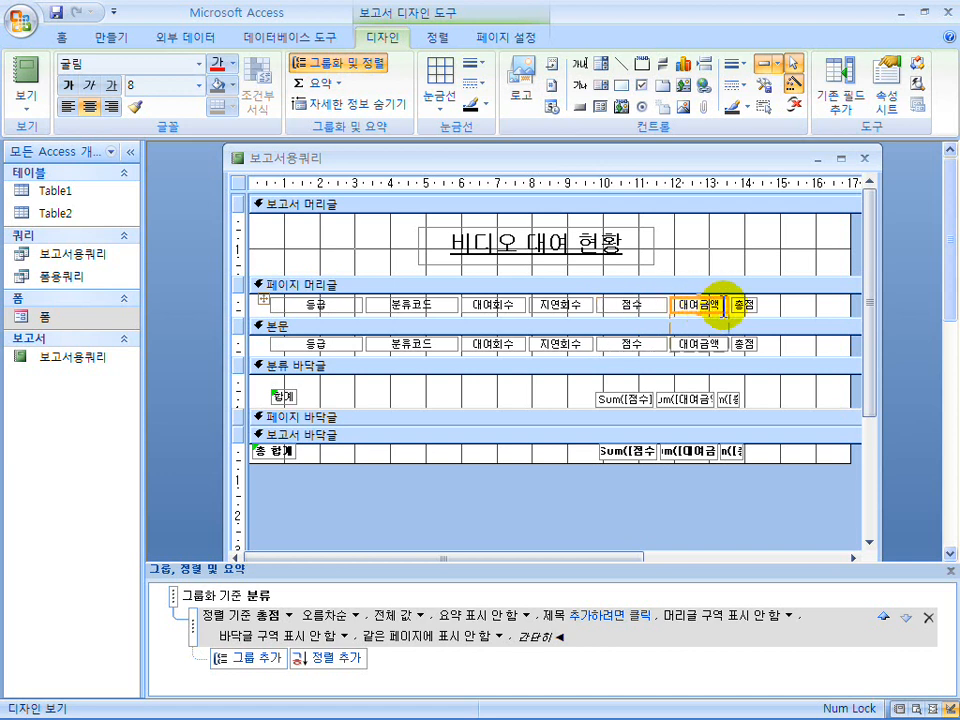
pyautogui.click(742, 305)
pyautogui.moveTo(745, 305); pyautogui.dragTo(810, 306)
pyautogui.click(780, 310)
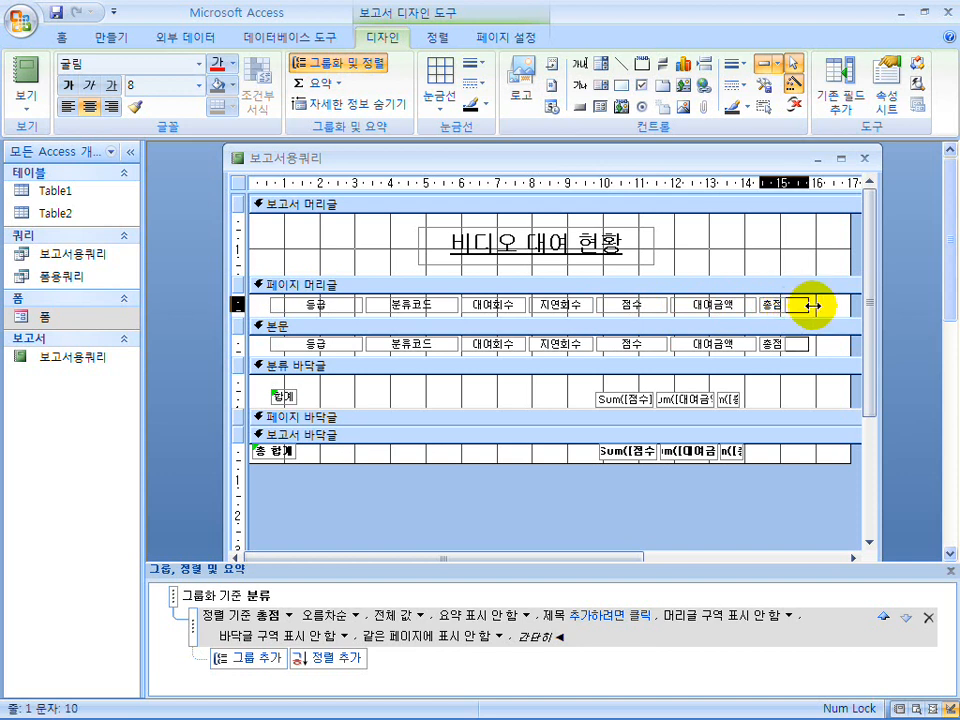
# Step: Check the column widths in report view, return to design view and narrow the 등급 column slightly
pyautogui.click(28, 80)
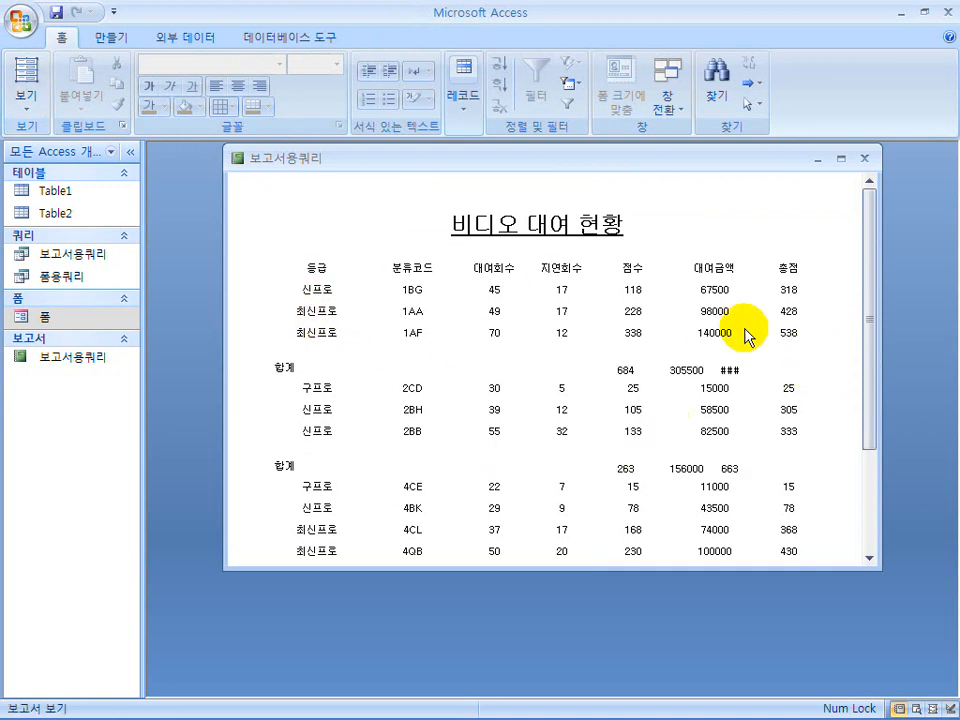
pyautogui.click(27, 104)
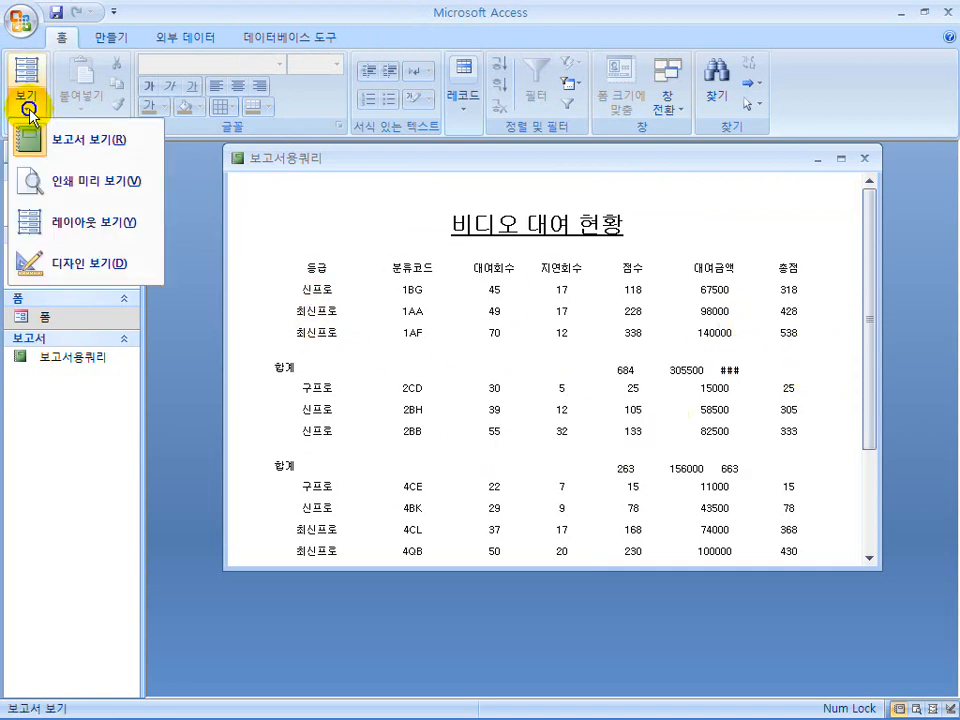
pyautogui.click(70, 264)
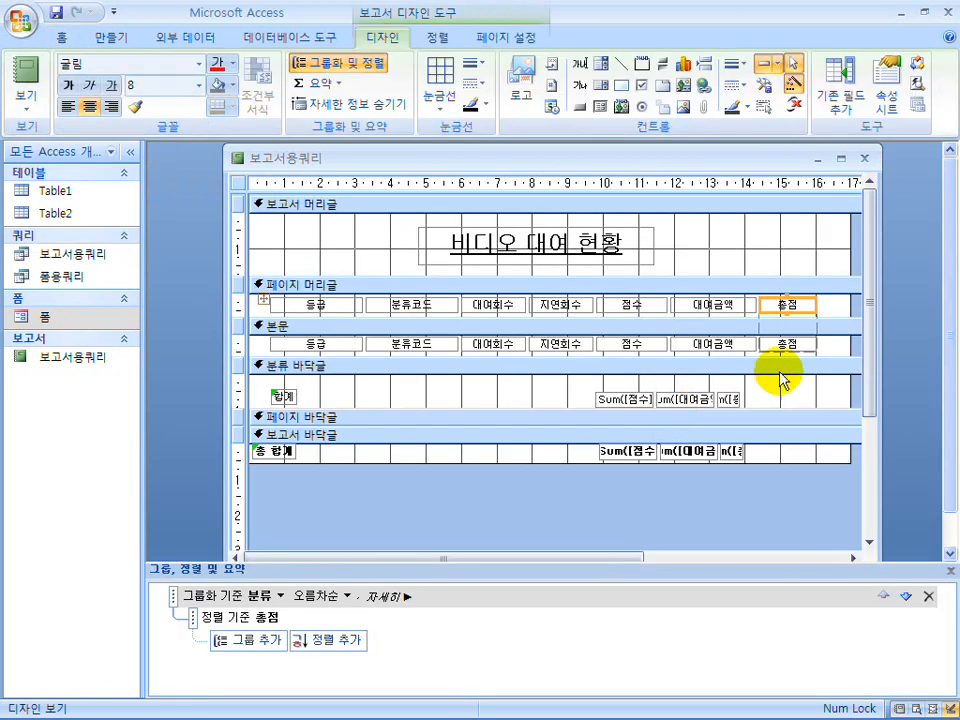
pyautogui.click(356, 304)
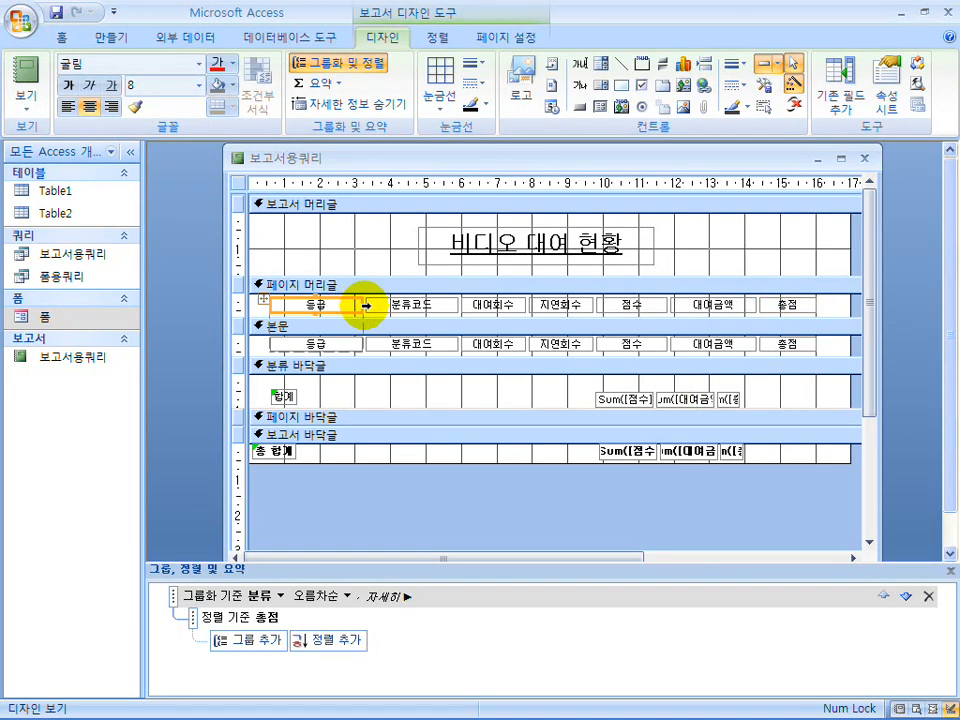
pyautogui.moveTo(358, 304); pyautogui.dragTo(350, 304)
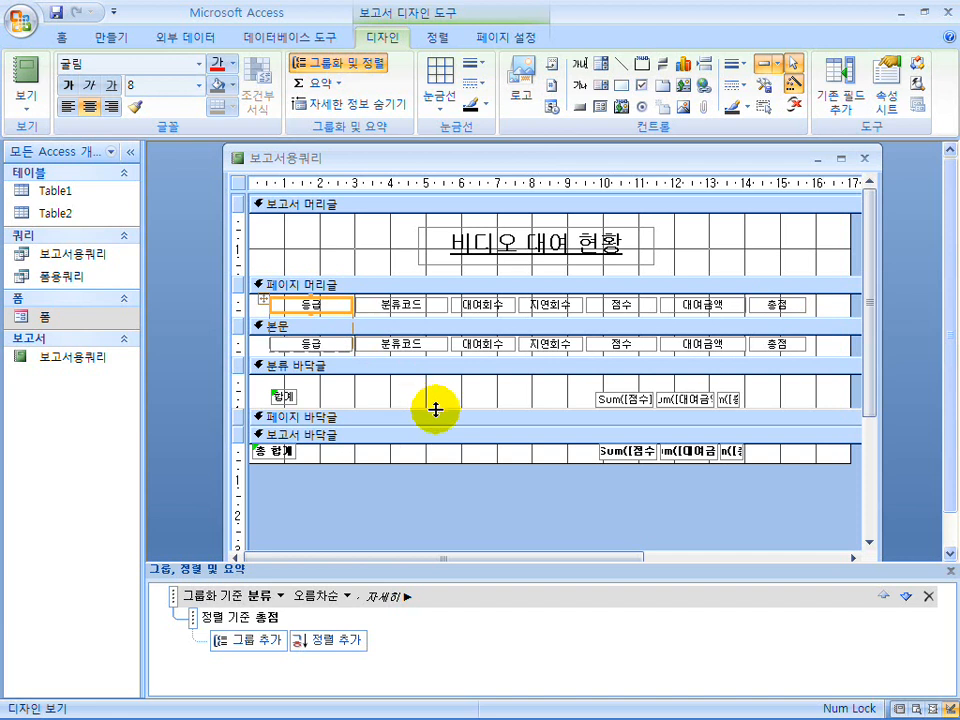
# Step: Delete the three sum boxes from 보고서 바닥글 and shift the 합계 row in 분류 바닥글 slightly up and right
pyautogui.moveTo(576, 460); pyautogui.dragTo(788, 477)
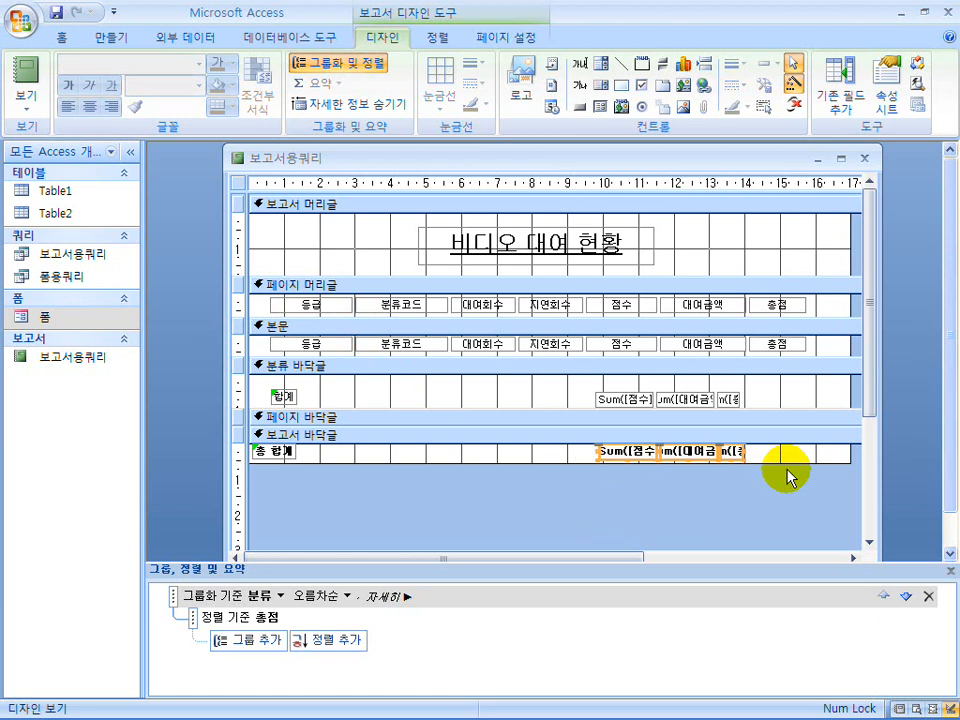
pyautogui.press('Delete')
pyautogui.moveTo(582, 400); pyautogui.dragTo(268, 400)
pyautogui.moveTo(631, 397); pyautogui.dragTo(653, 387)
pyautogui.click(551, 392)
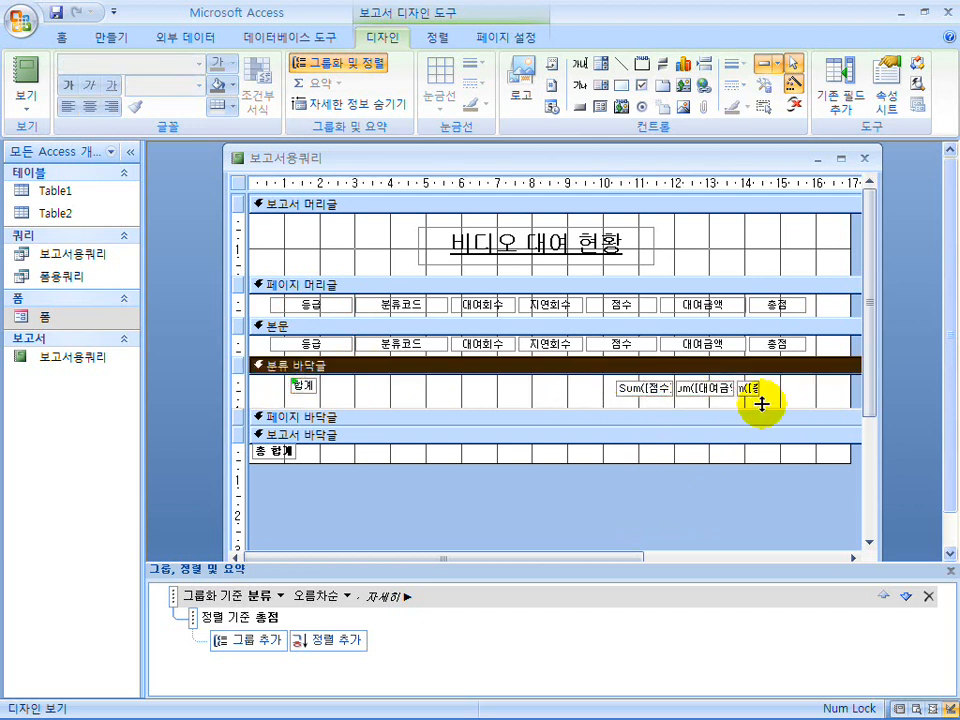
# Step: Shift the three sum boxes in 분류 바닥글 left and widen the 점수 sum to match the 점수 column
pyautogui.moveTo(771, 397); pyautogui.dragTo(621, 392)
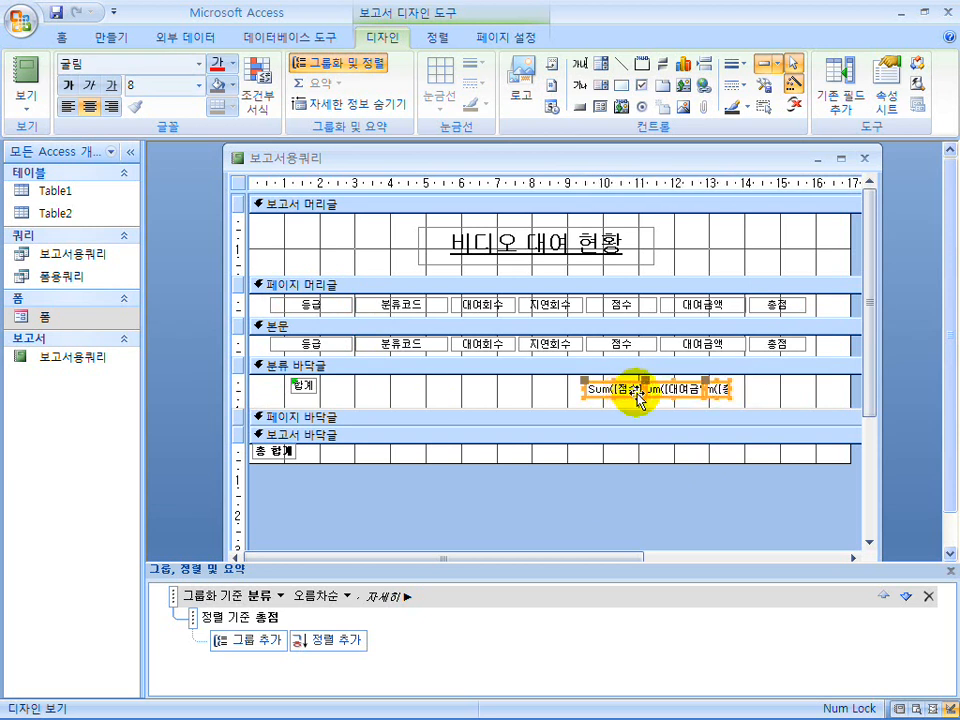
pyautogui.click(595, 398)
pyautogui.click(595, 398)
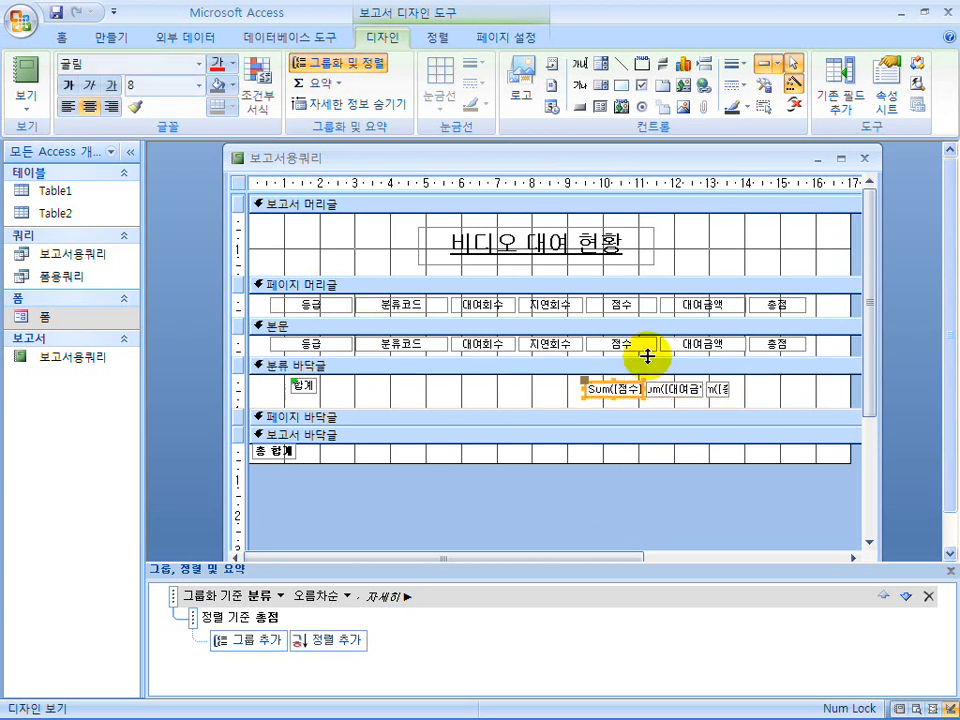
pyautogui.moveTo(643, 389); pyautogui.dragTo(652, 389)
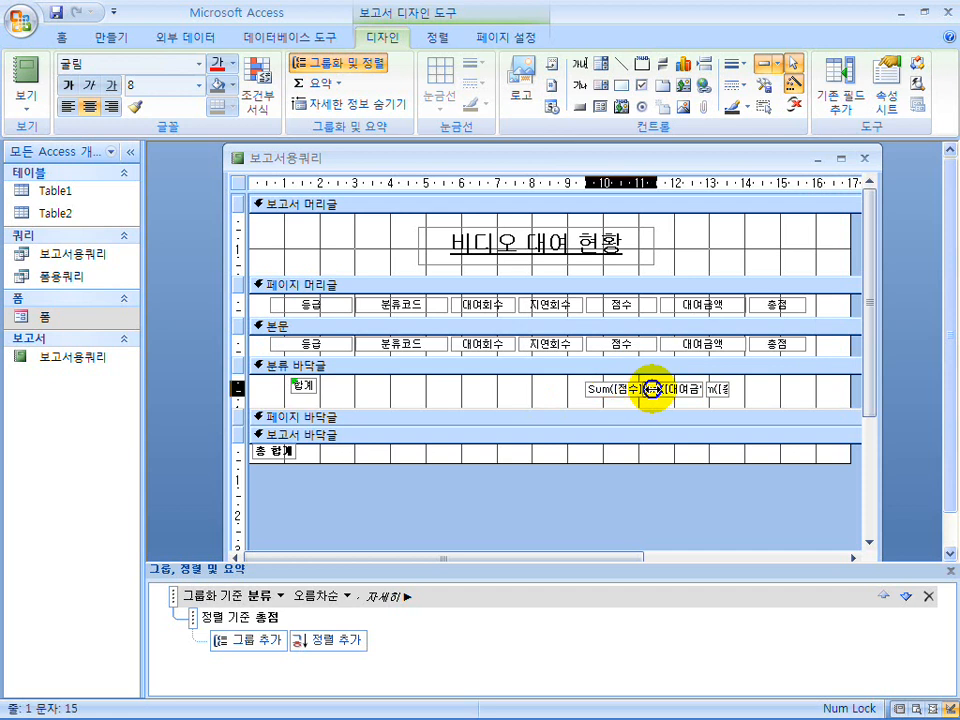
# Step: Move the 대여금액 and 총점 sums in 분류 바닥글 under their columns and widen both to the column widths
pyautogui.click(675, 392)
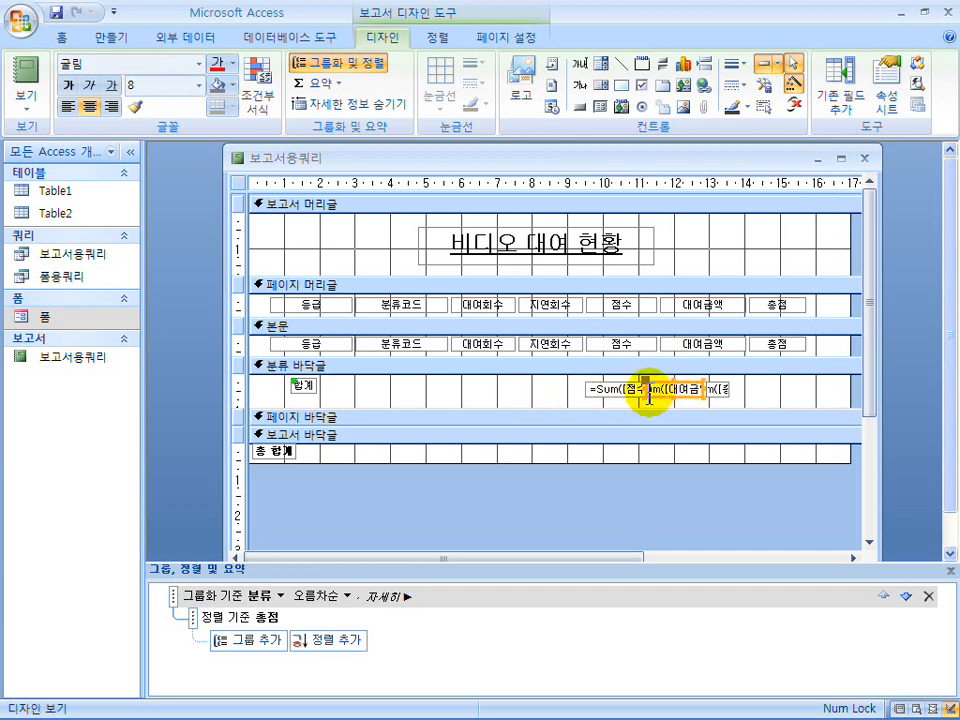
pyautogui.moveTo(644, 389); pyautogui.dragTo(663, 389)
pyautogui.click(725, 393)
pyautogui.moveTo(727, 392); pyautogui.dragTo(763, 390)
pyautogui.click(701, 390)
pyautogui.moveTo(701, 390); pyautogui.dragTo(744, 390)
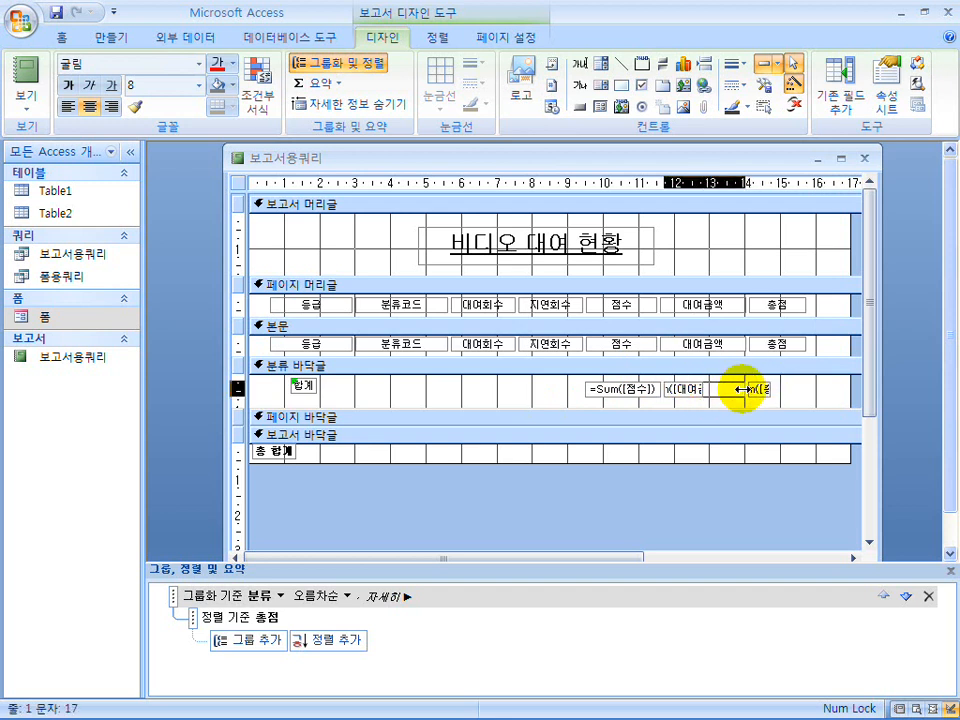
pyautogui.click(777, 394)
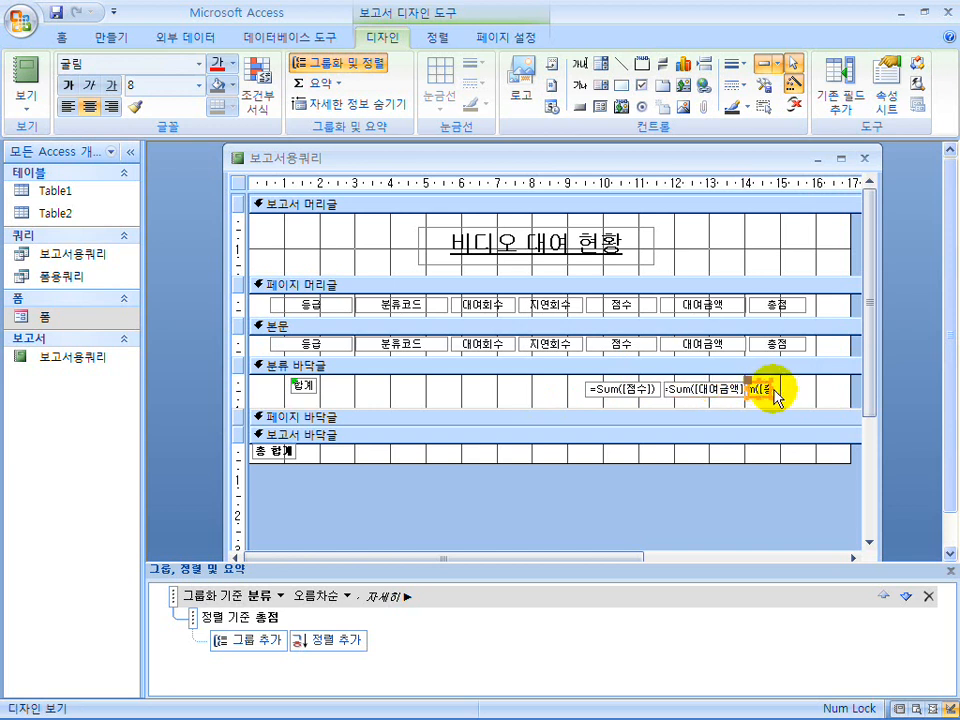
pyautogui.moveTo(771, 389); pyautogui.dragTo(801, 390)
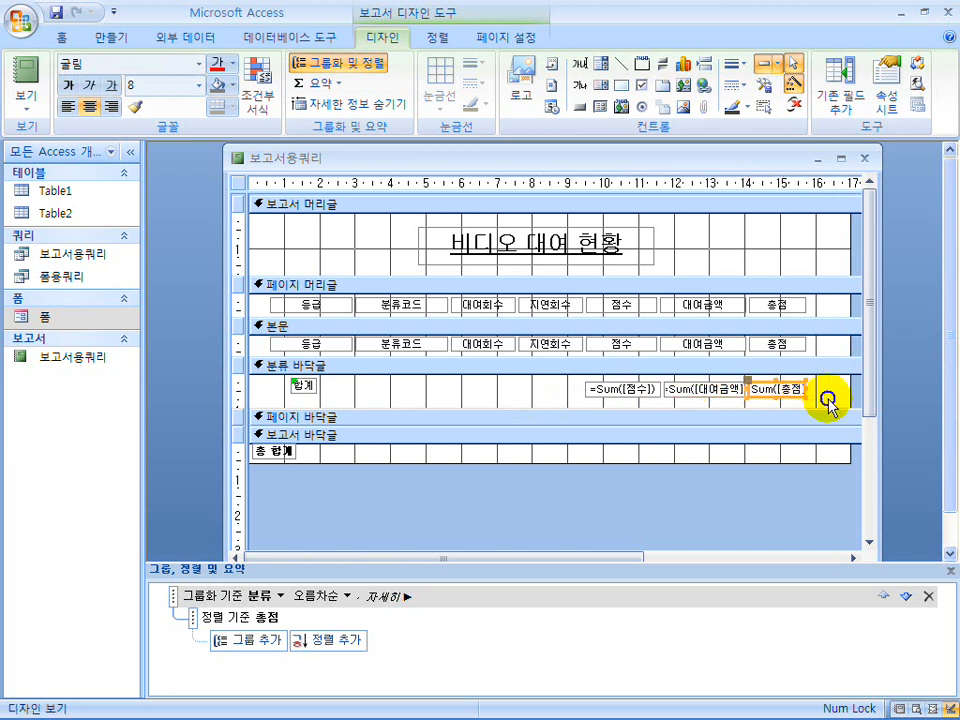
pyautogui.click(800, 405)
# Step: Set the format of the 대여금액 field in 본문 and its sum in 분류 바닥글 to 통화
pyautogui.click(710, 398)
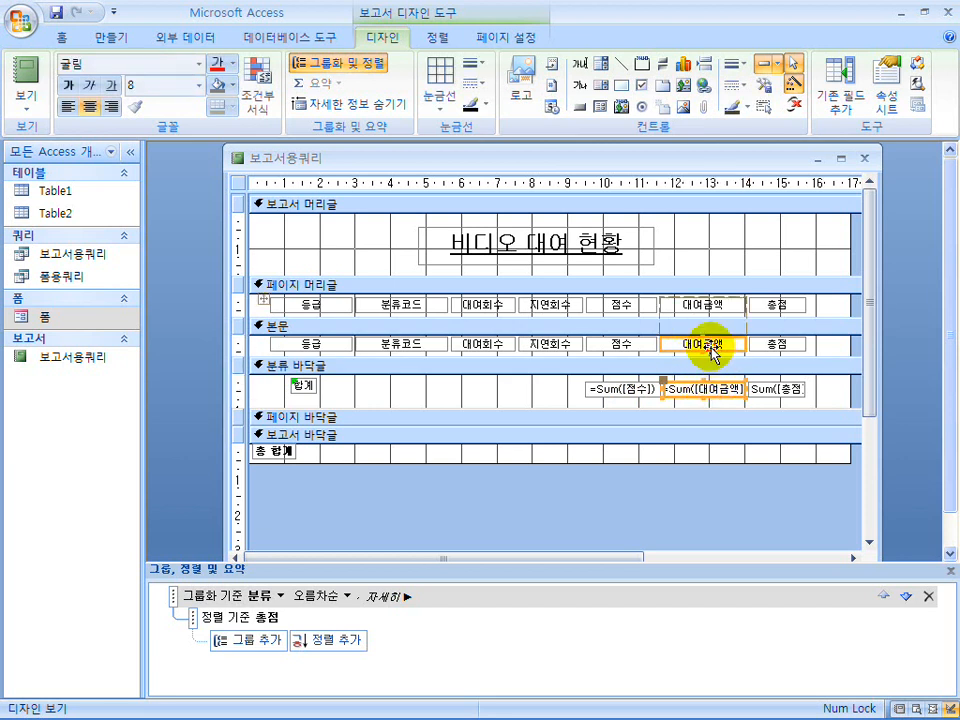
pyautogui.rightClick(713, 345)
pyautogui.click(748, 708)
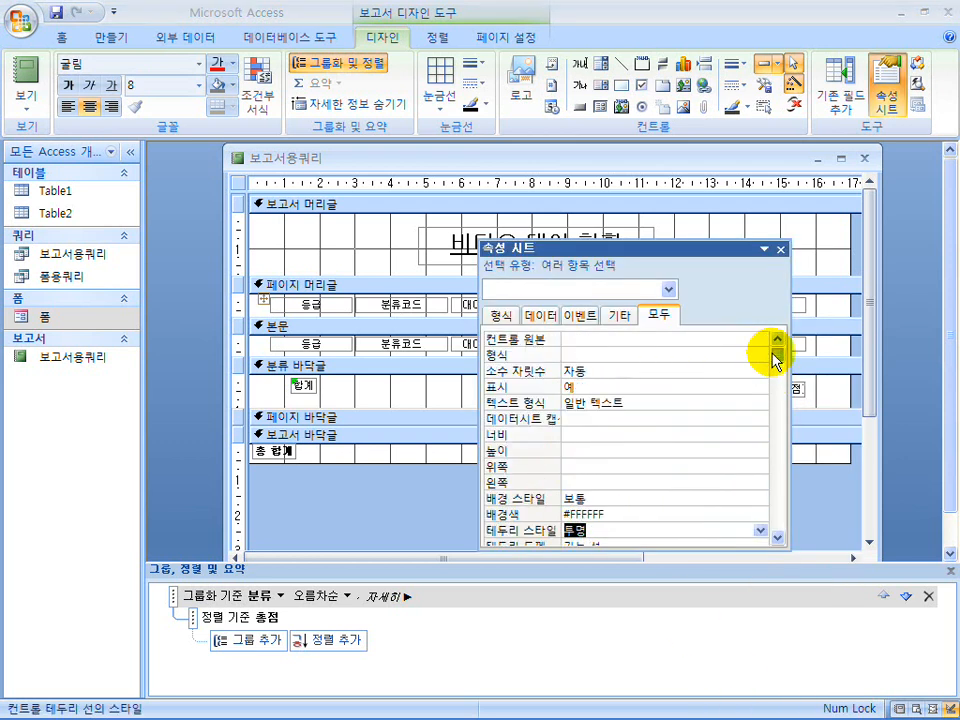
pyautogui.click(654, 356)
pyautogui.click(760, 355)
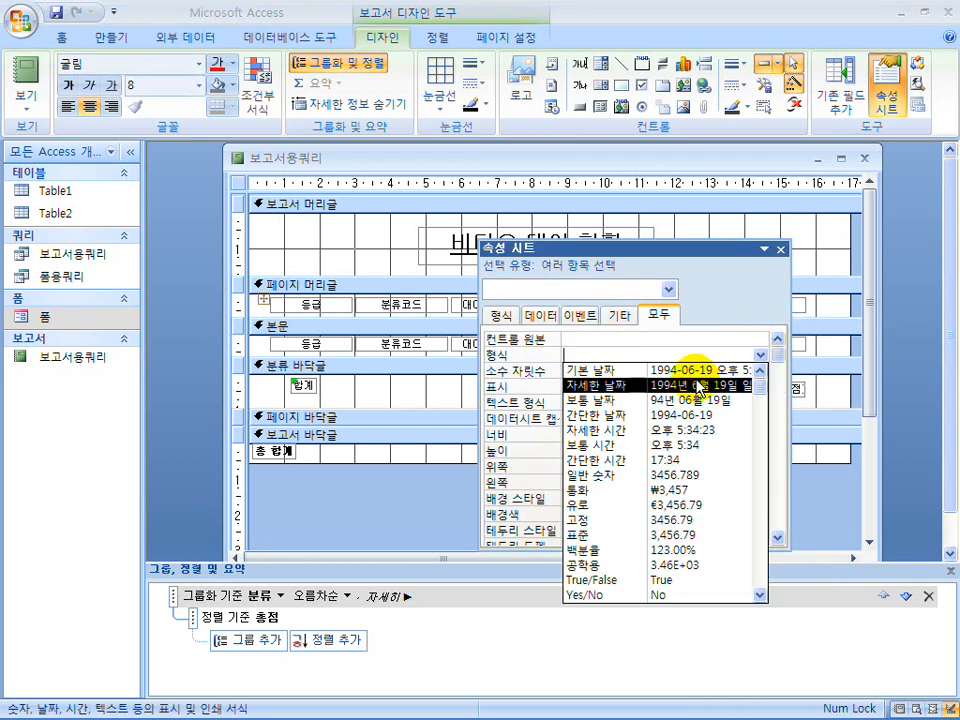
pyautogui.click(655, 491)
pyautogui.click(779, 253)
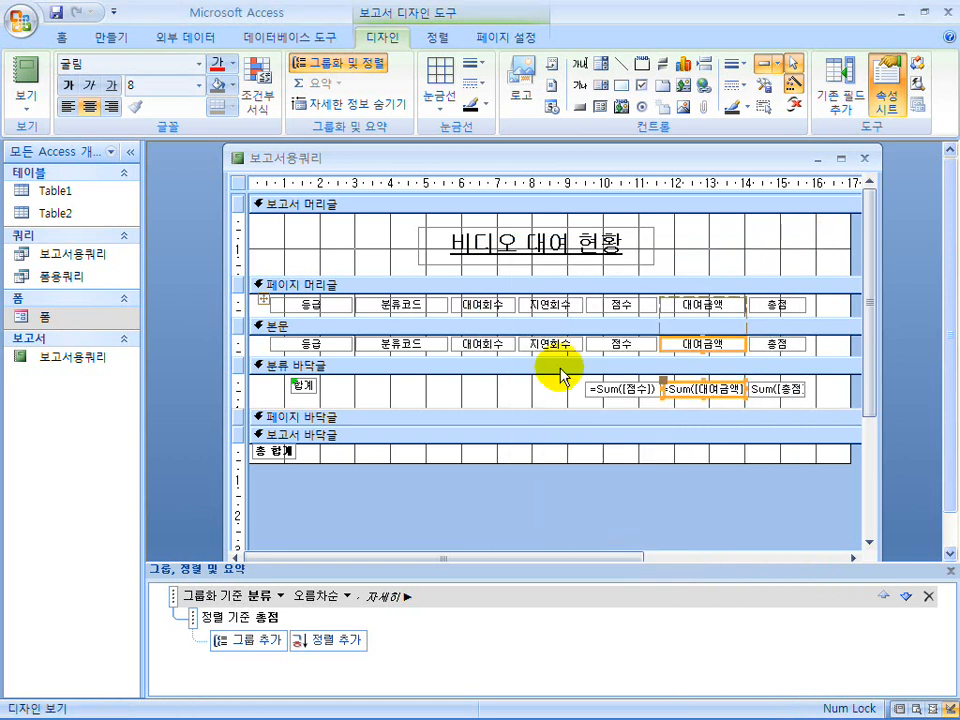
# Step: Format 대여회수, 지연회수, 점수 and 총점 in 본문 and the 점수 and 총점 sums as 표준 with no decimal places
pyautogui.click(493, 345)
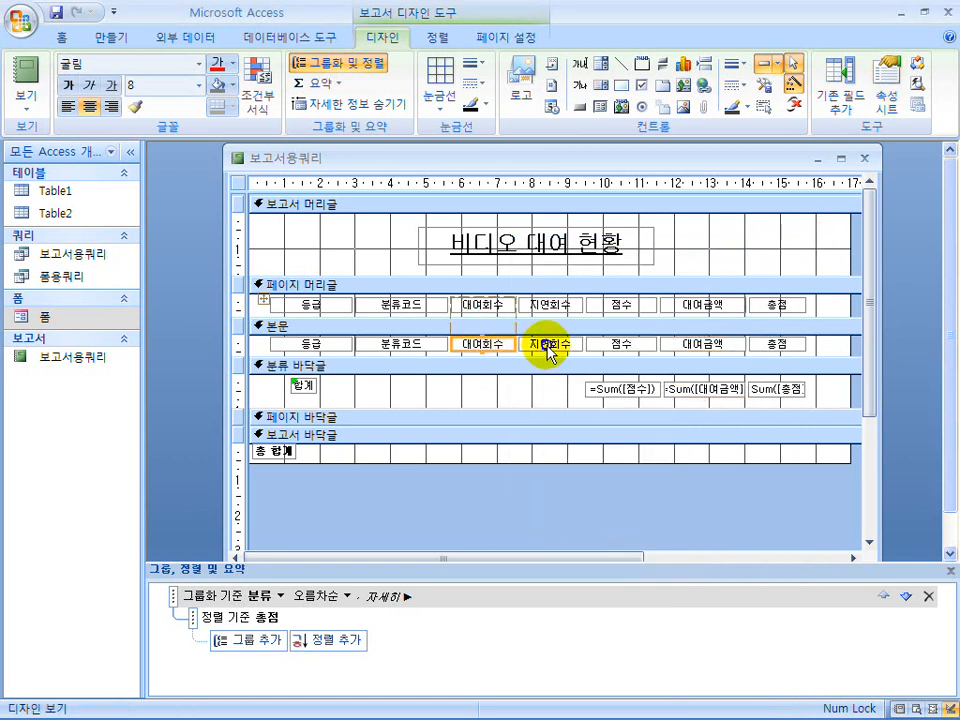
pyautogui.keyDown('shift'); pyautogui.click(548, 347); pyautogui.keyUp('shift')
pyautogui.keyDown('shift'); pyautogui.click(624, 346); pyautogui.keyUp('shift')
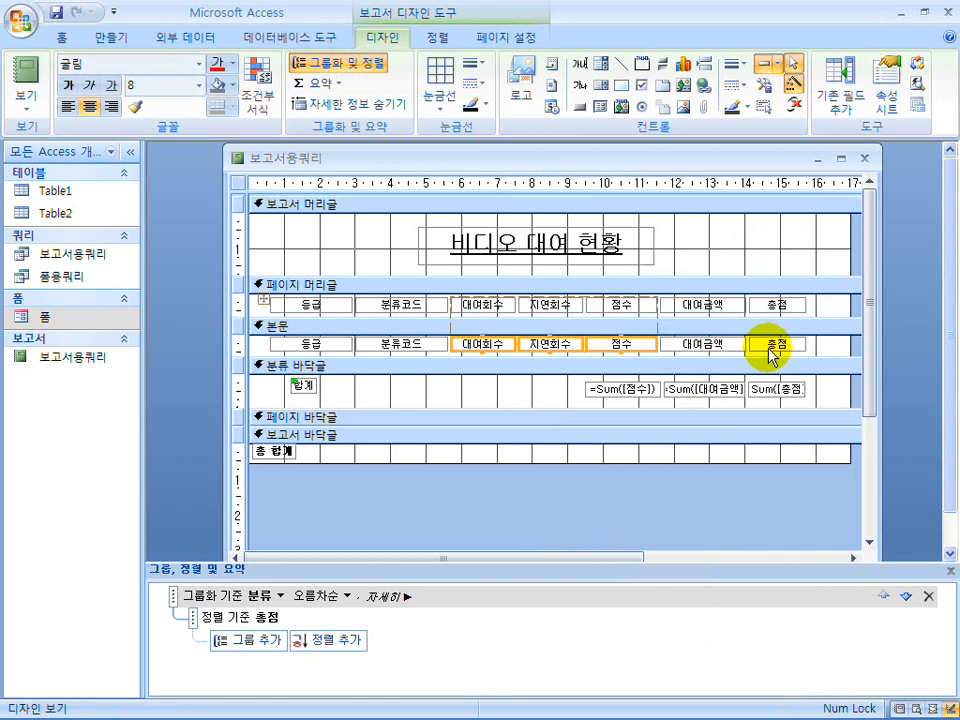
pyautogui.keyDown('shift'); pyautogui.click(614, 396); pyautogui.keyUp('shift')
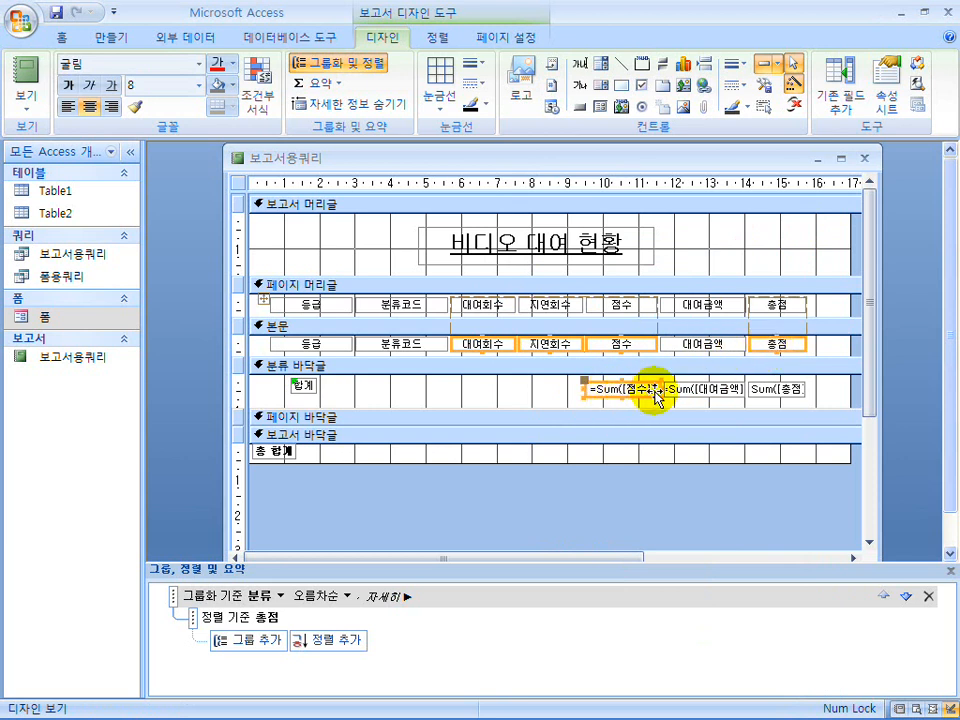
pyautogui.rightClick(771, 398)
pyautogui.click(810, 707)
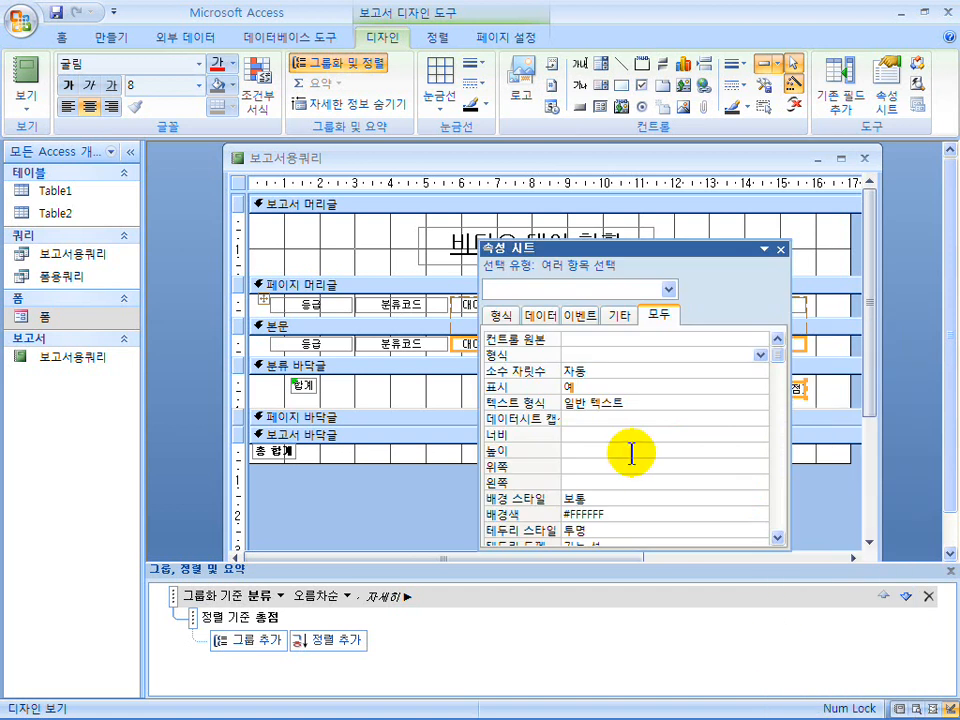
pyautogui.click(760, 355)
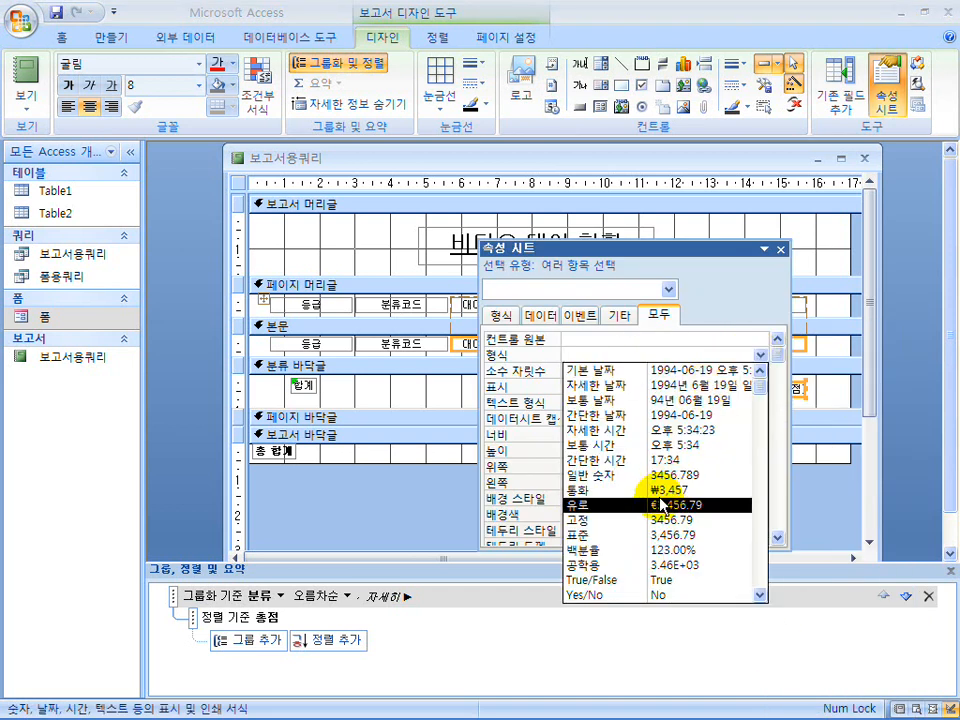
pyautogui.click(660, 535)
pyautogui.click(521, 372)
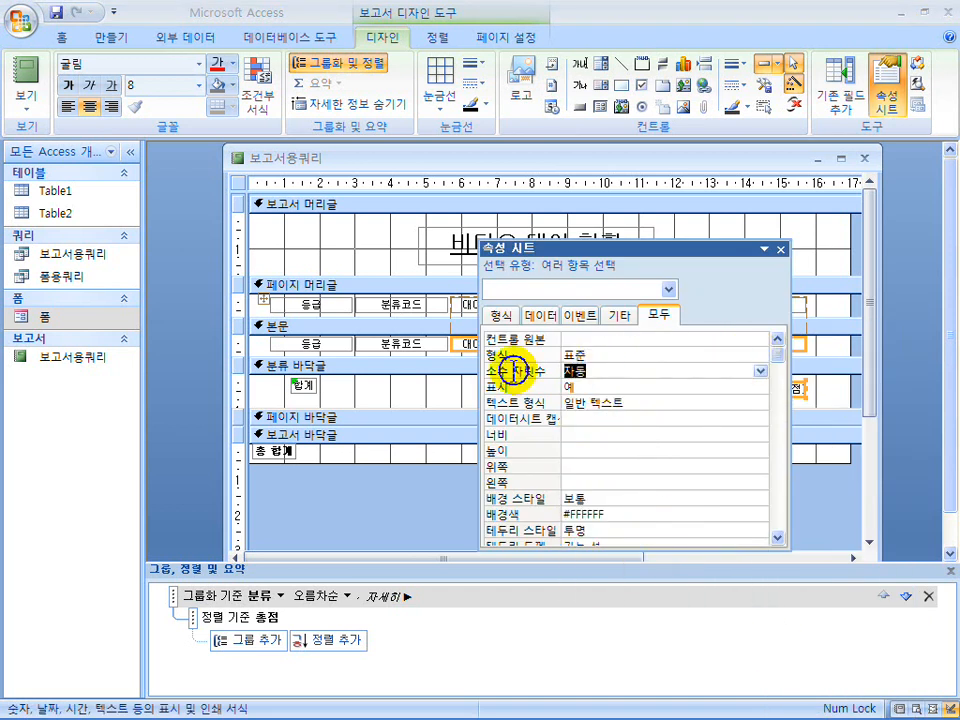
pyautogui.click(782, 249)
pyautogui.click(535, 393)
# Step: Check the number formats and total rows in report view and return to design view
pyautogui.click(27, 75)
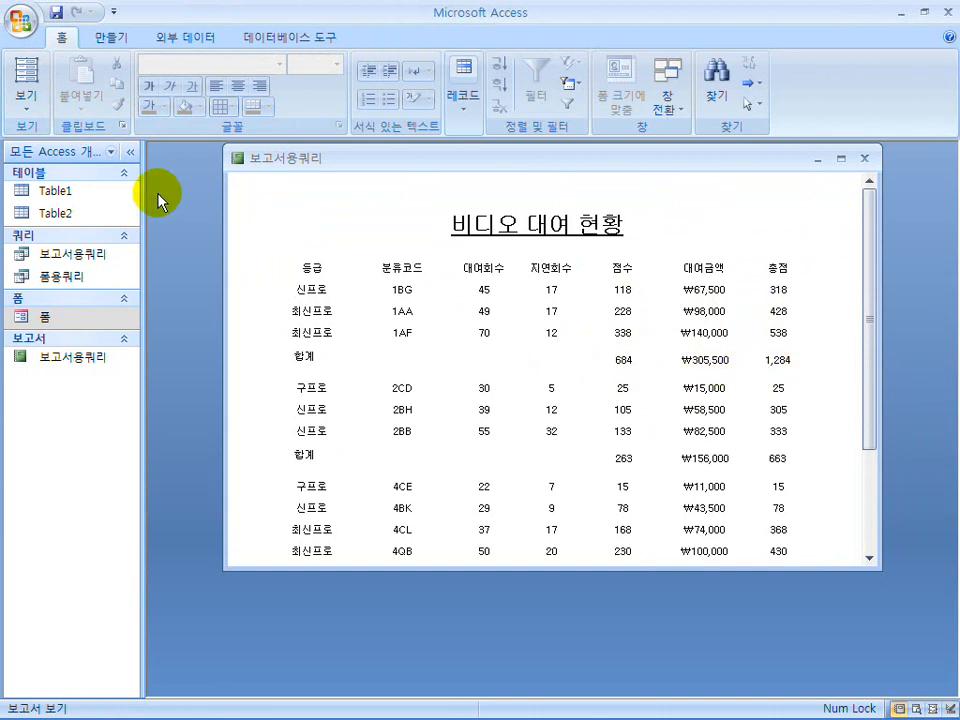
pyautogui.click(26, 100)
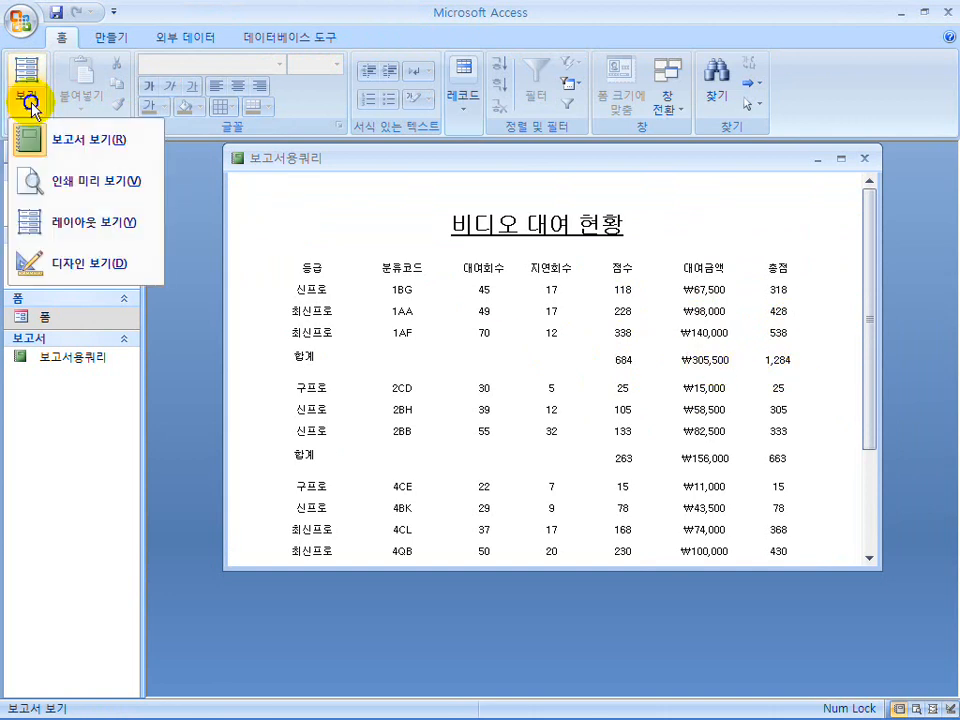
pyautogui.click(82, 263)
# Step: Copy the three sum boxes from 분류 바닥글 into 보고서 바닥글 and place them in the 총 합계 row under their columns
pyautogui.moveTo(812, 408); pyautogui.dragTo(583, 381)
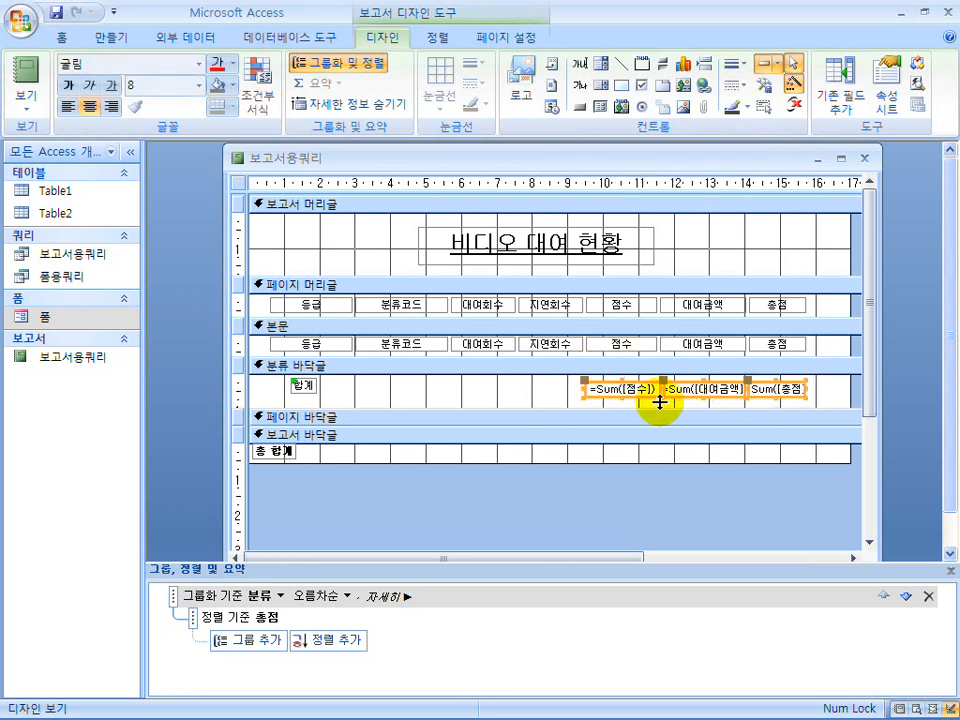
pyautogui.click(642, 438)
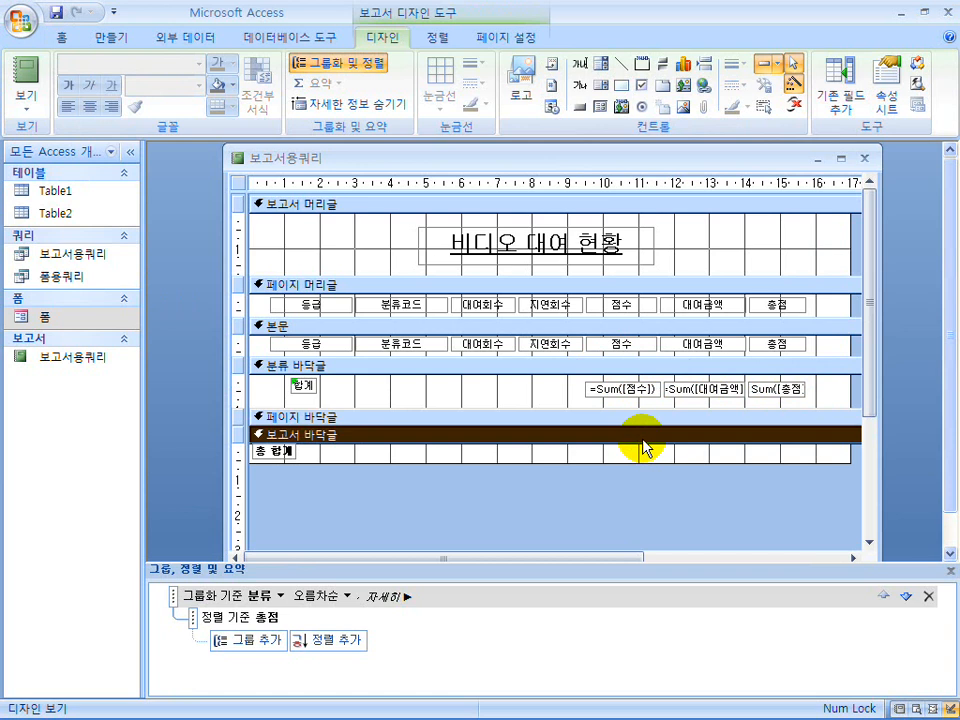
pyautogui.hotkey('ctrl', 'v')
pyautogui.moveTo(422, 453); pyautogui.dragTo(750, 460)
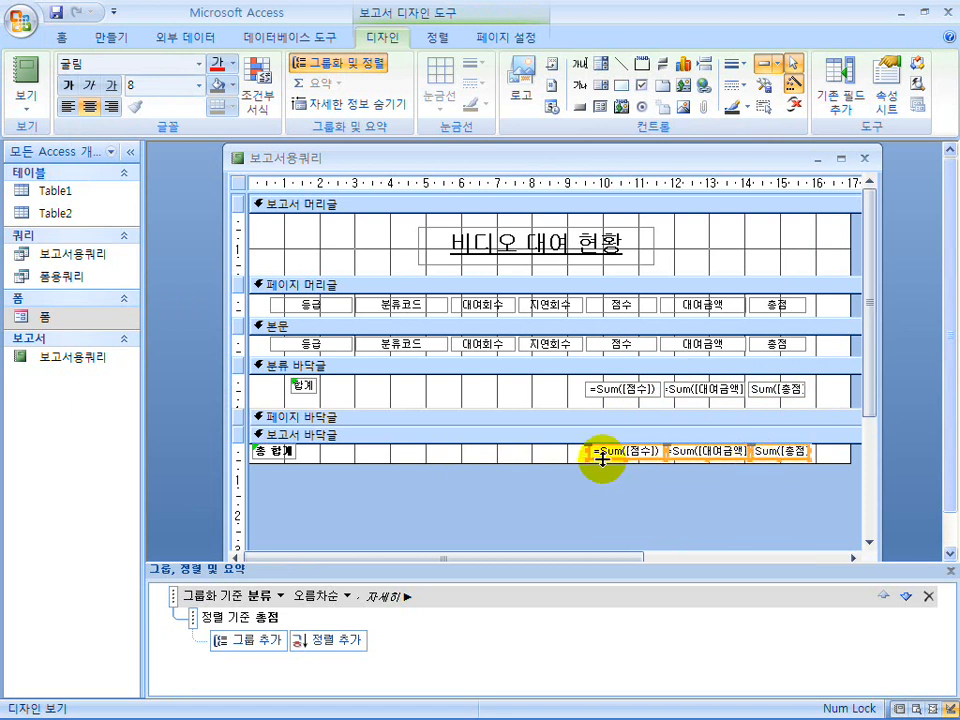
pyautogui.click(481, 406)
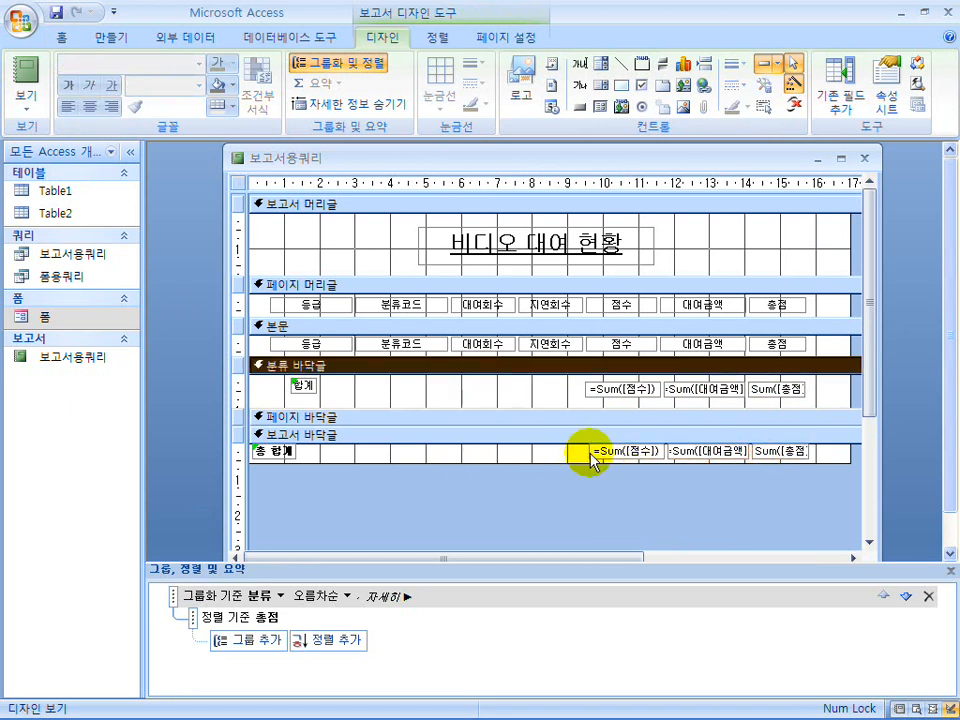
# Step: Set the control source of the 점수 box in 보고서 바닥글 to =Avg([점수])
pyautogui.rightClick(601, 455)
pyautogui.click(646, 707)
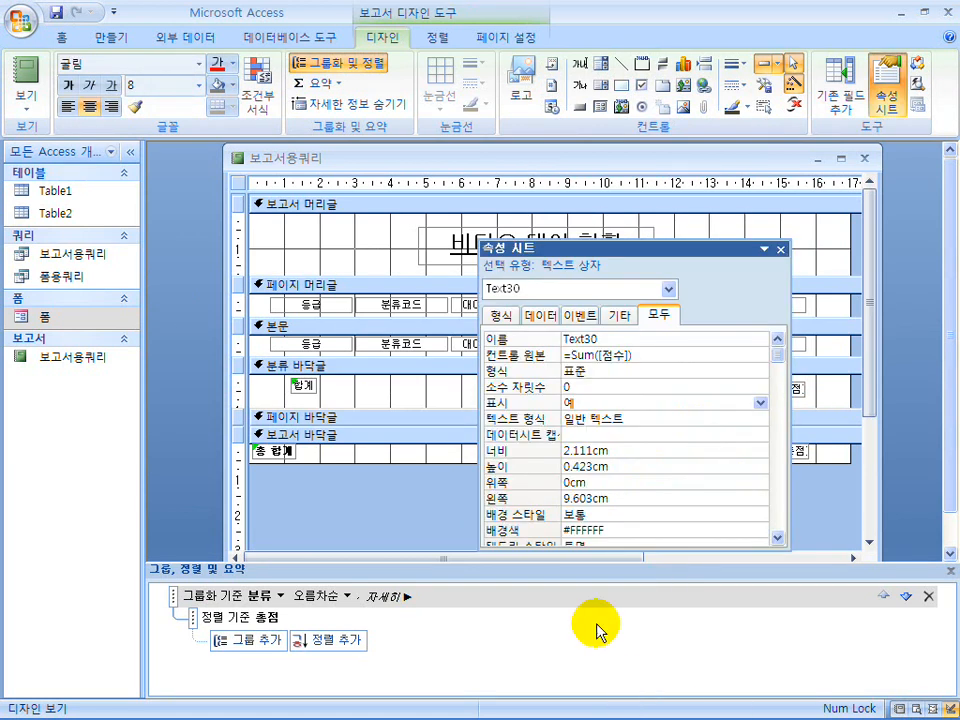
pyautogui.doubleClick(578, 355)
pyautogui.write('ㅁ')
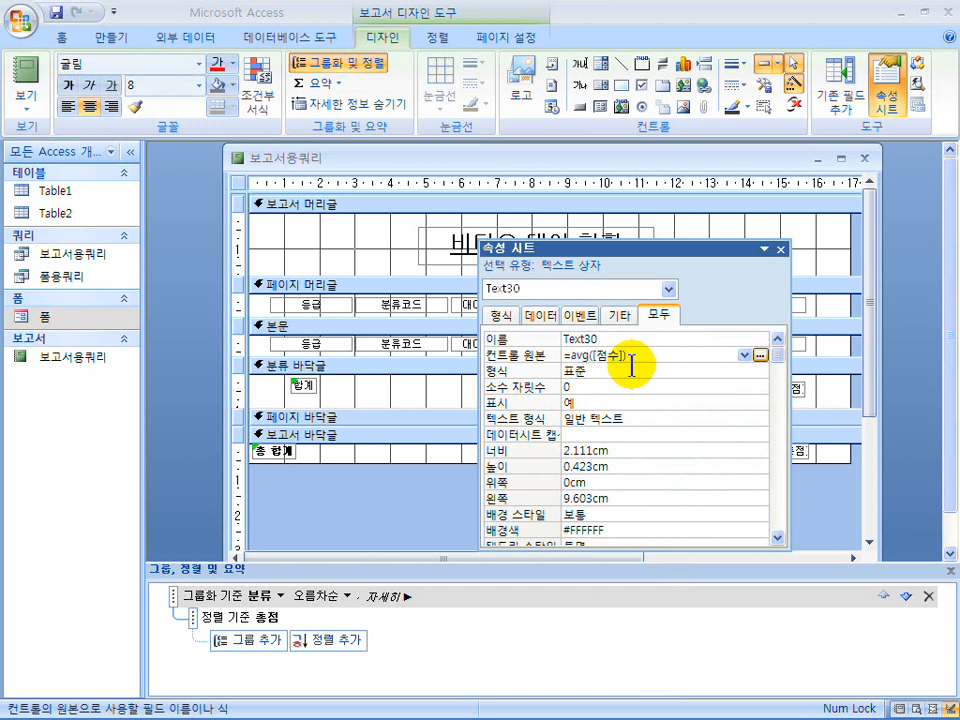
pyautogui.click(630, 369)
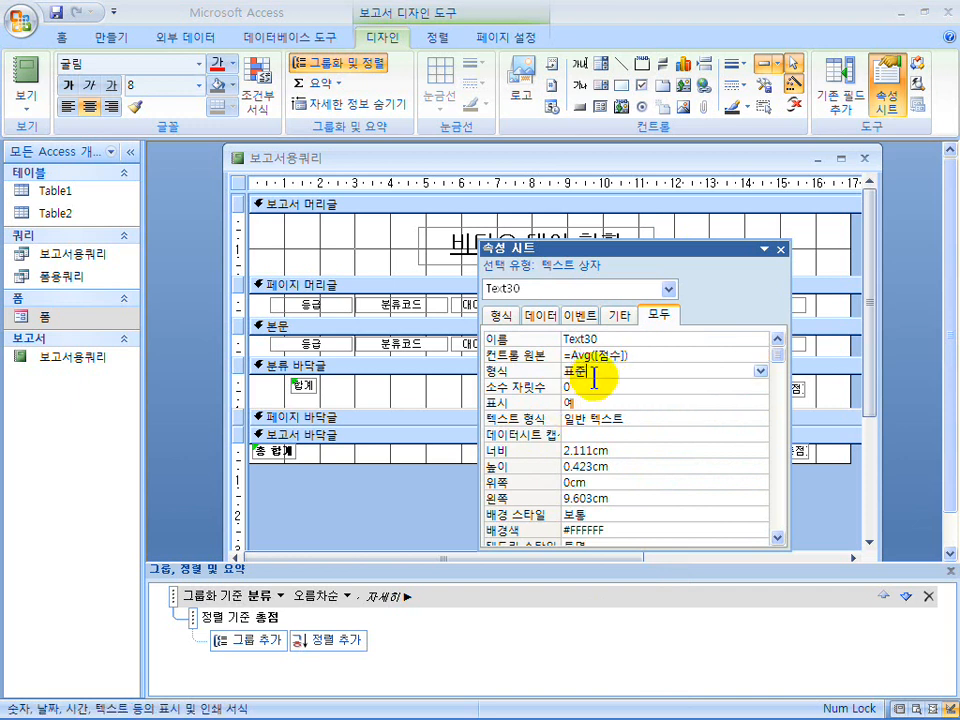
pyautogui.click(780, 250)
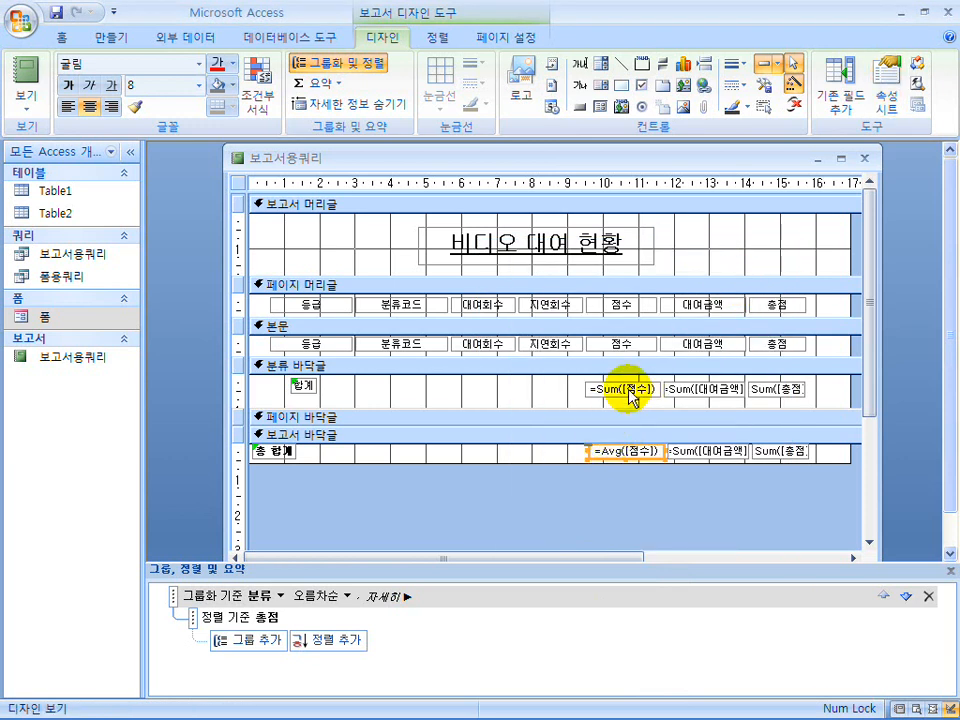
# Step: Set the control source of the 대여금액 box in 보고서 바닥글 to =Avg([대여금액])
pyautogui.rightClick(704, 452)
pyautogui.click(745, 707)
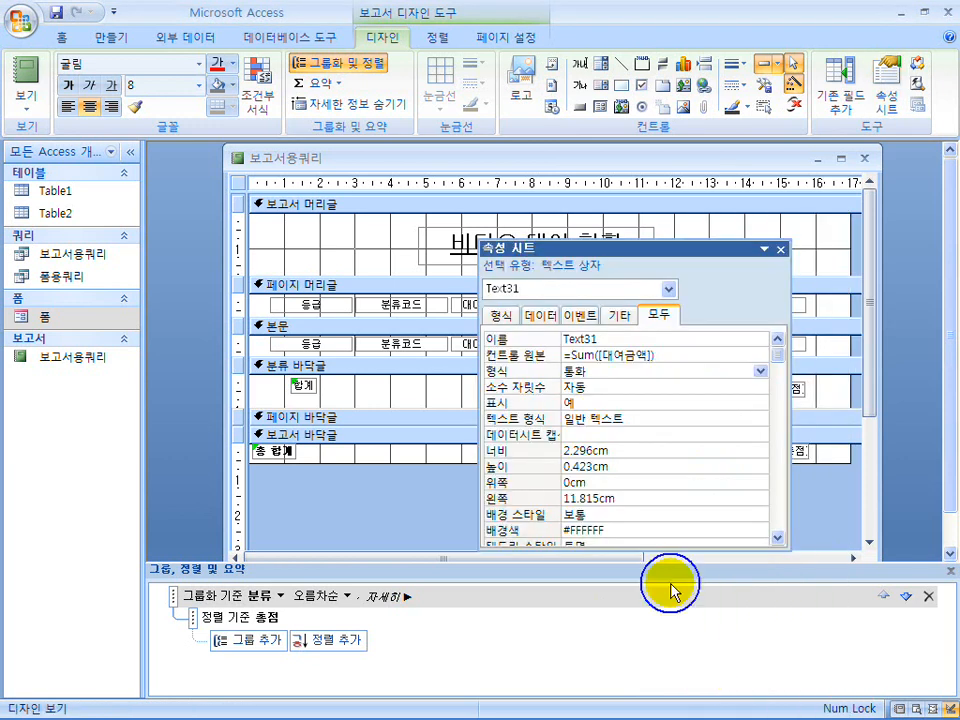
pyautogui.moveTo(591, 355); pyautogui.dragTo(566, 356)
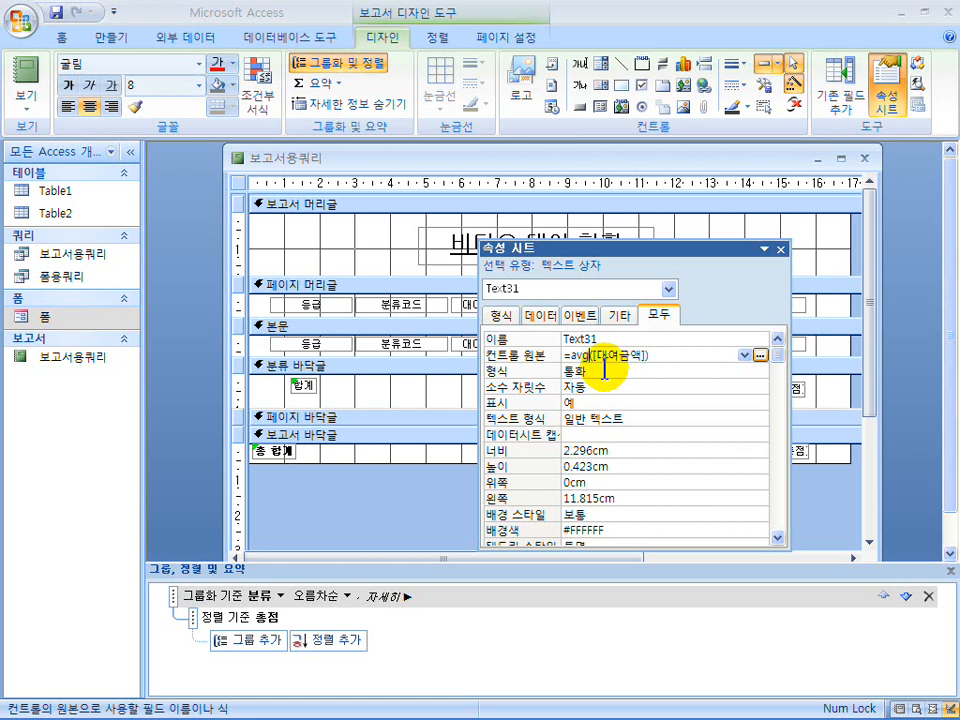
pyautogui.click(781, 249)
# Step: Set the control source of the 총점 box in 보고서 바닥글 to =Avg([총점])
pyautogui.rightClick(789, 450)
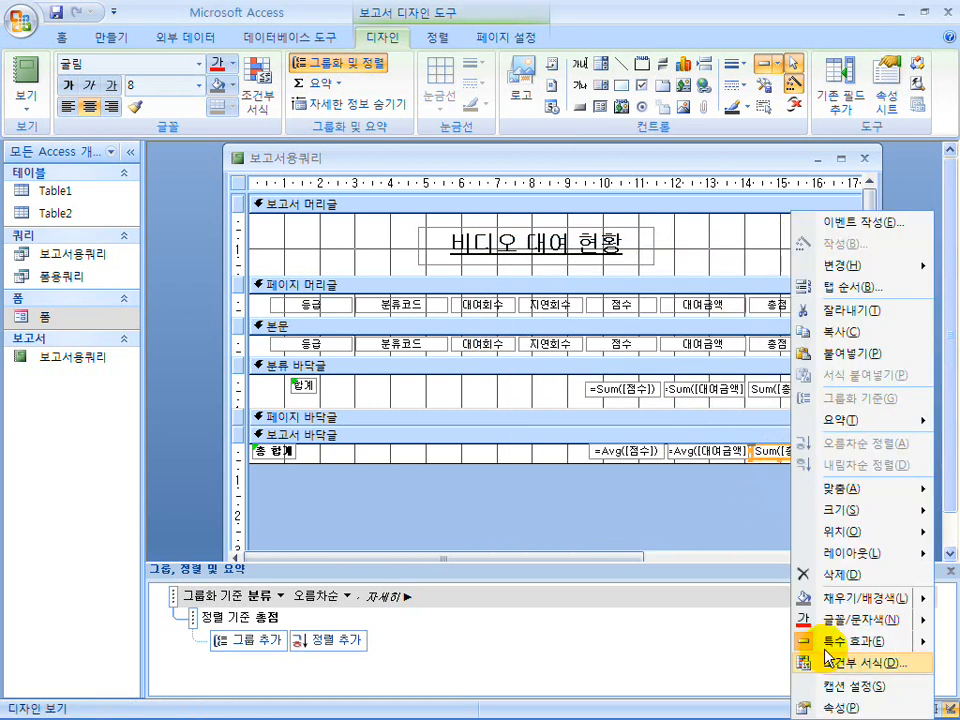
pyautogui.click(834, 707)
pyautogui.click(595, 358)
pyautogui.moveTo(589, 358); pyautogui.dragTo(566, 358)
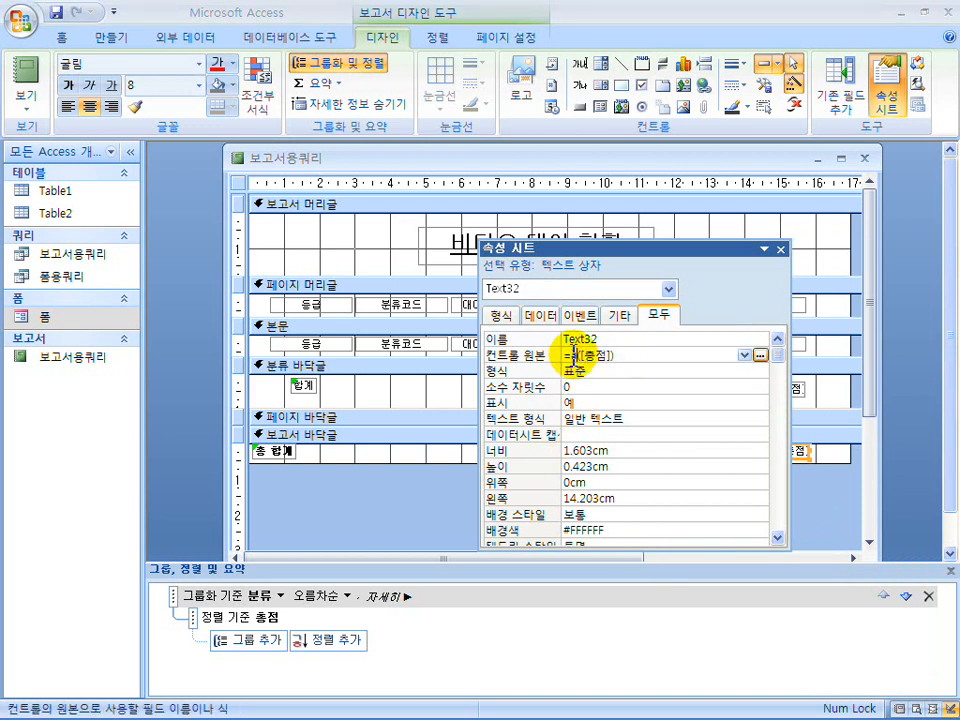
pyautogui.write('avg')
pyautogui.press('Return')
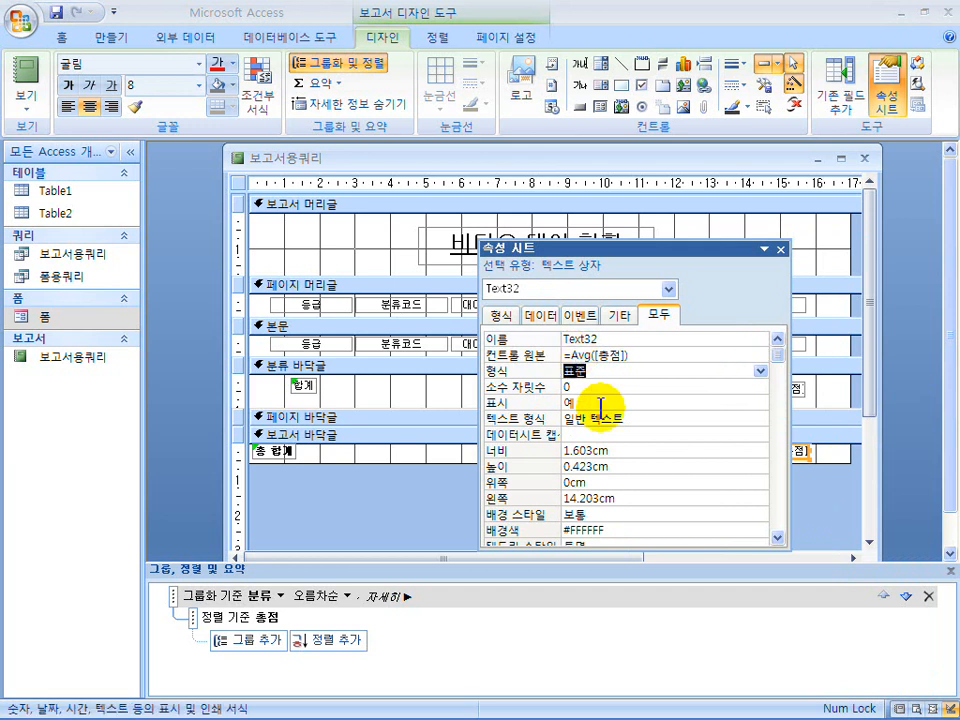
pyautogui.click(779, 250)
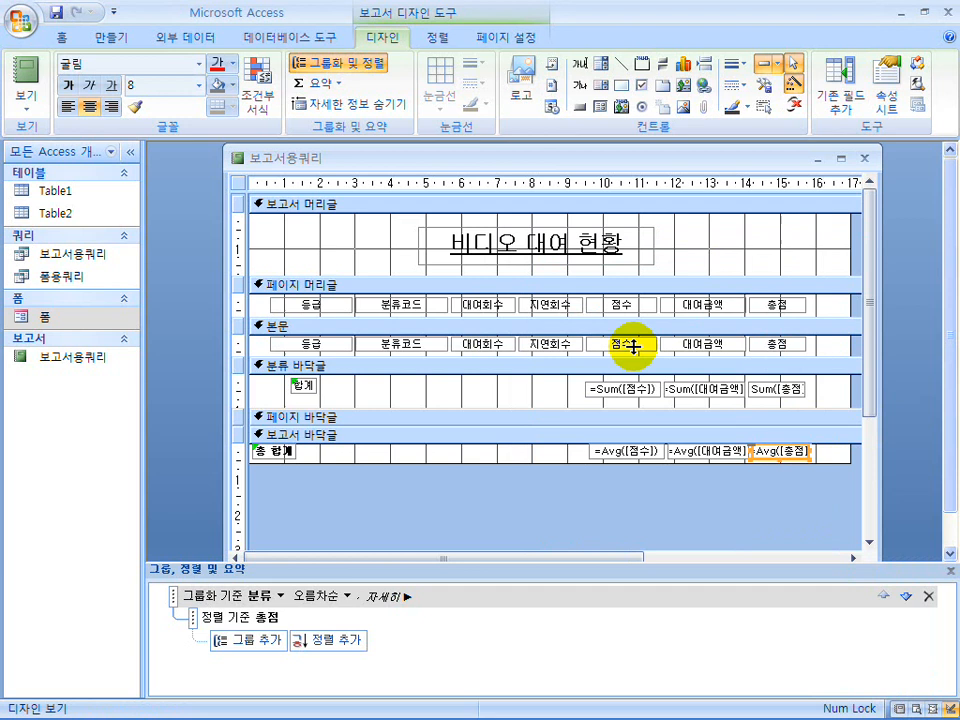
# Step: Check the average values of the 총 합계 row in report view and return to design view
pyautogui.click(522, 383)
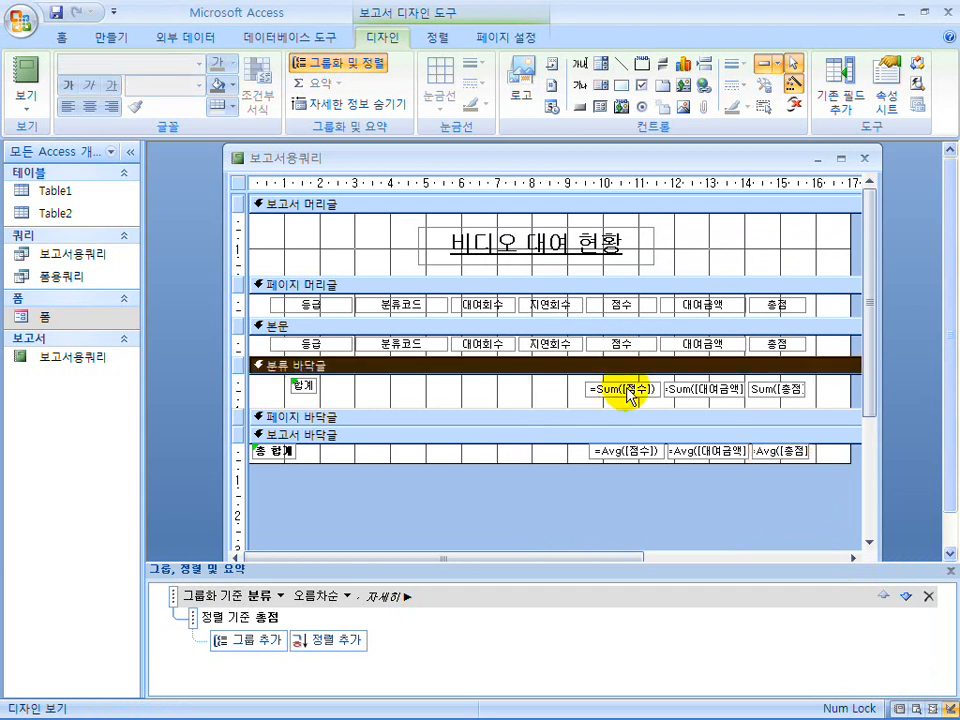
pyautogui.click(26, 92)
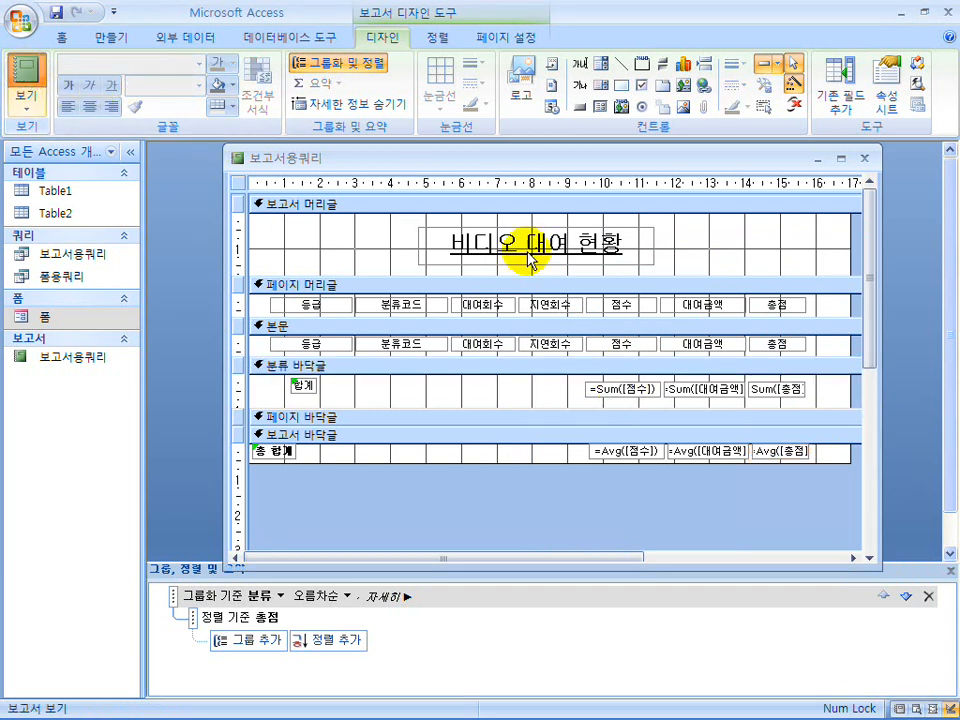
pyautogui.scroll(-3, 377, 392)
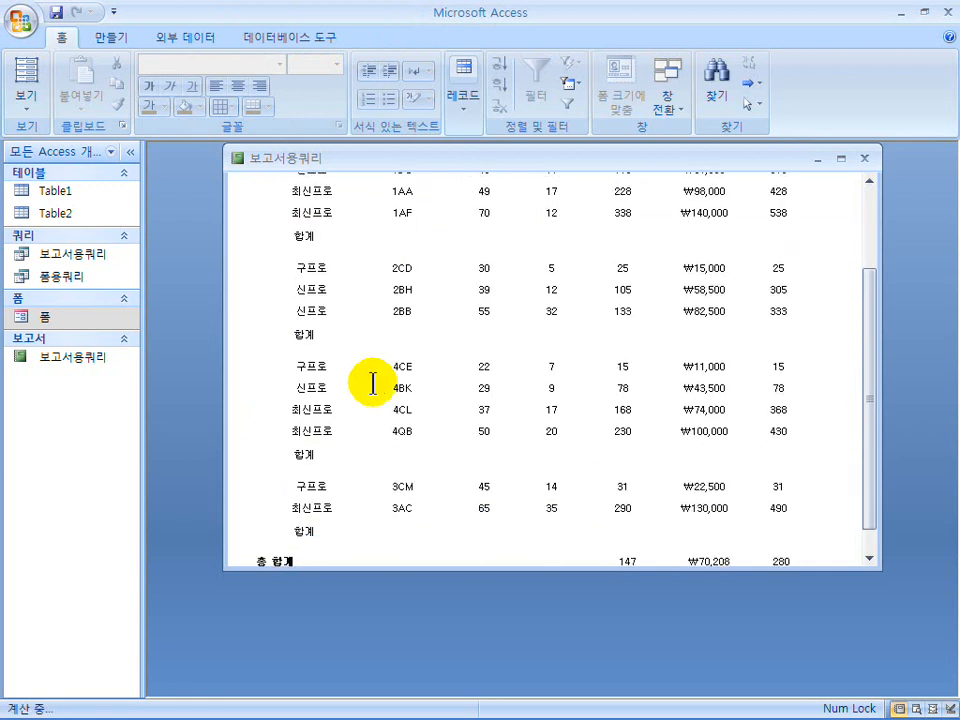
pyautogui.scroll(-1, 372, 383)
pyautogui.click(26, 106)
pyautogui.click(75, 261)
# Step: Shift the 총 합계 label in 보고서 바닥글 under the 합계 label and check its alignment in report view
pyautogui.click(272, 451)
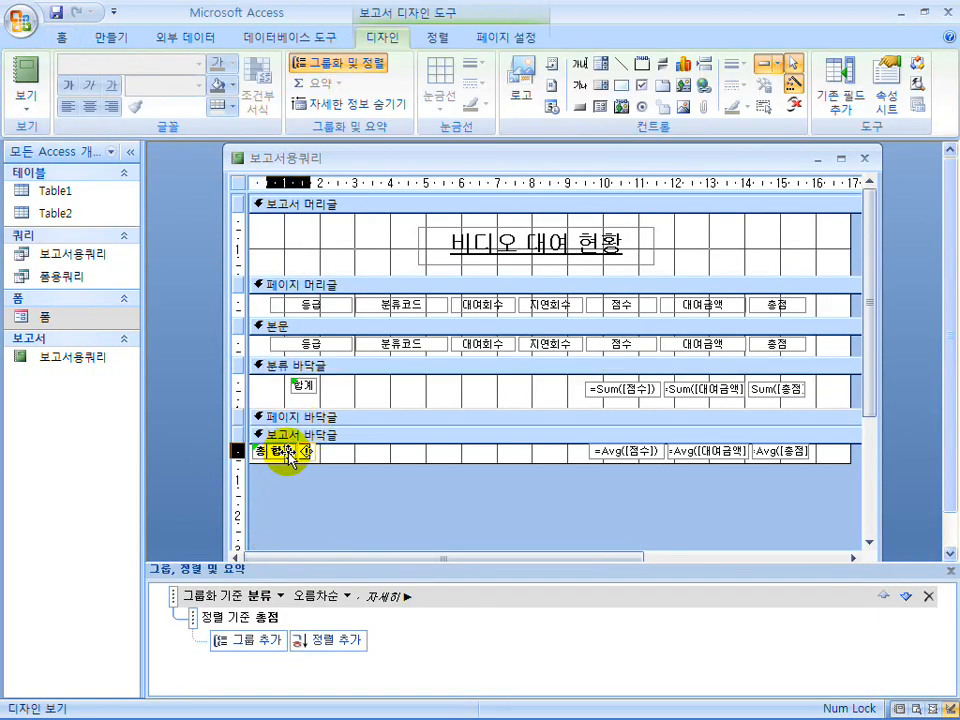
pyautogui.click(257, 452)
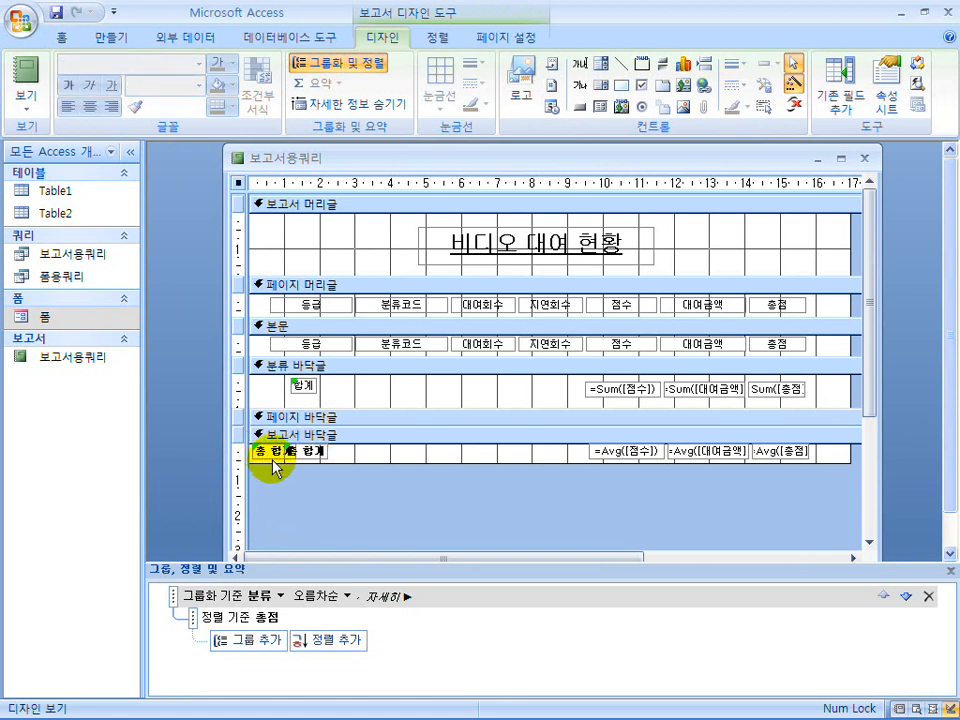
pyautogui.moveTo(272, 462); pyautogui.dragTo(316, 460)
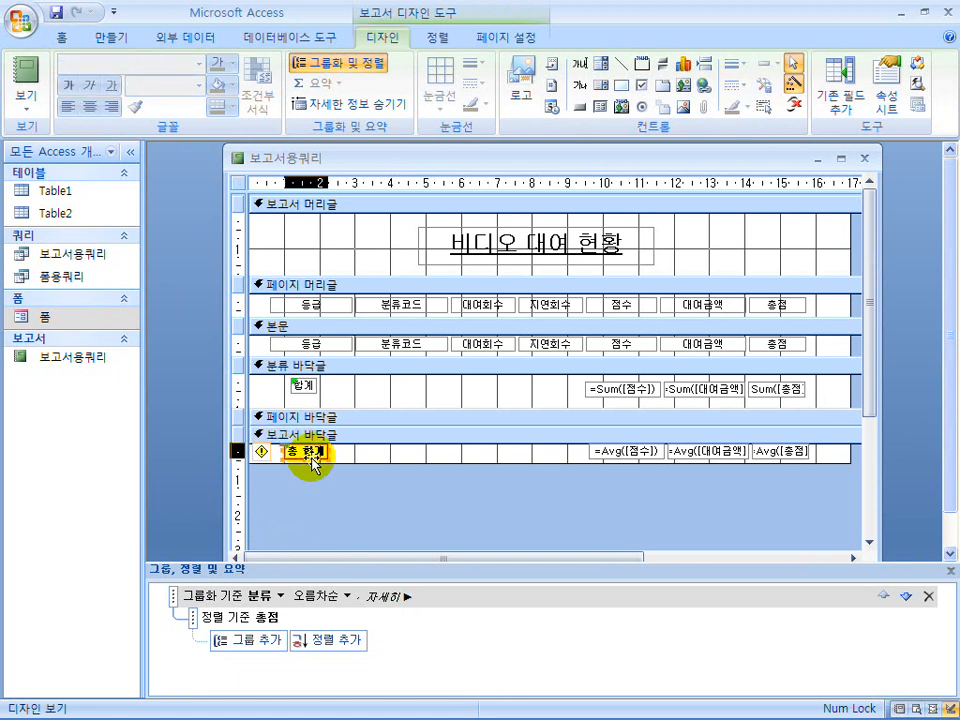
pyautogui.click(32, 77)
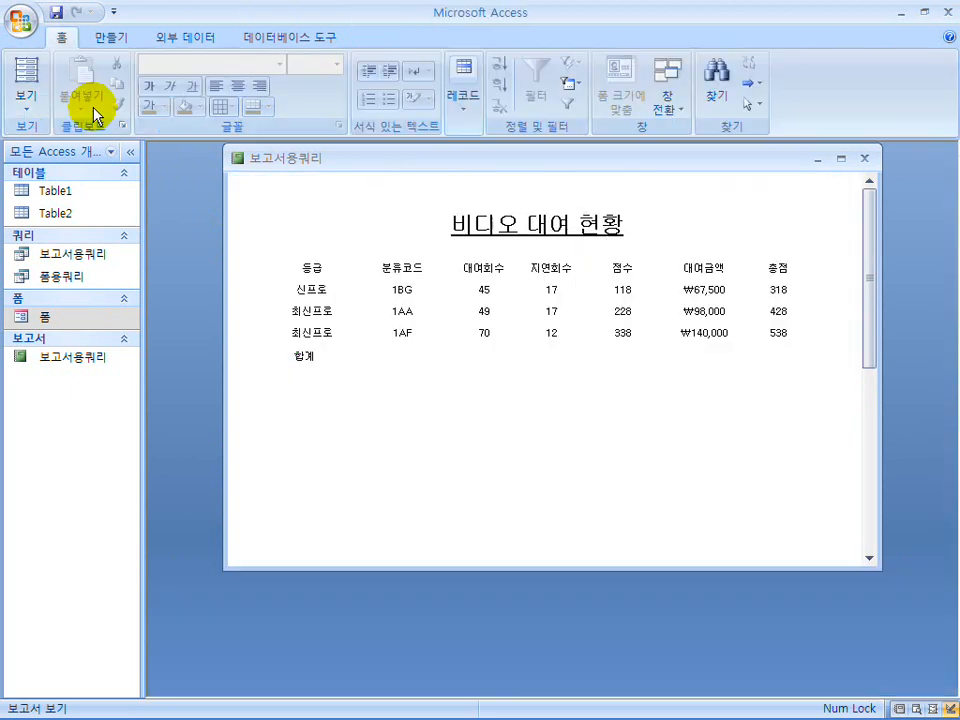
pyautogui.scroll(-5, 402, 414)
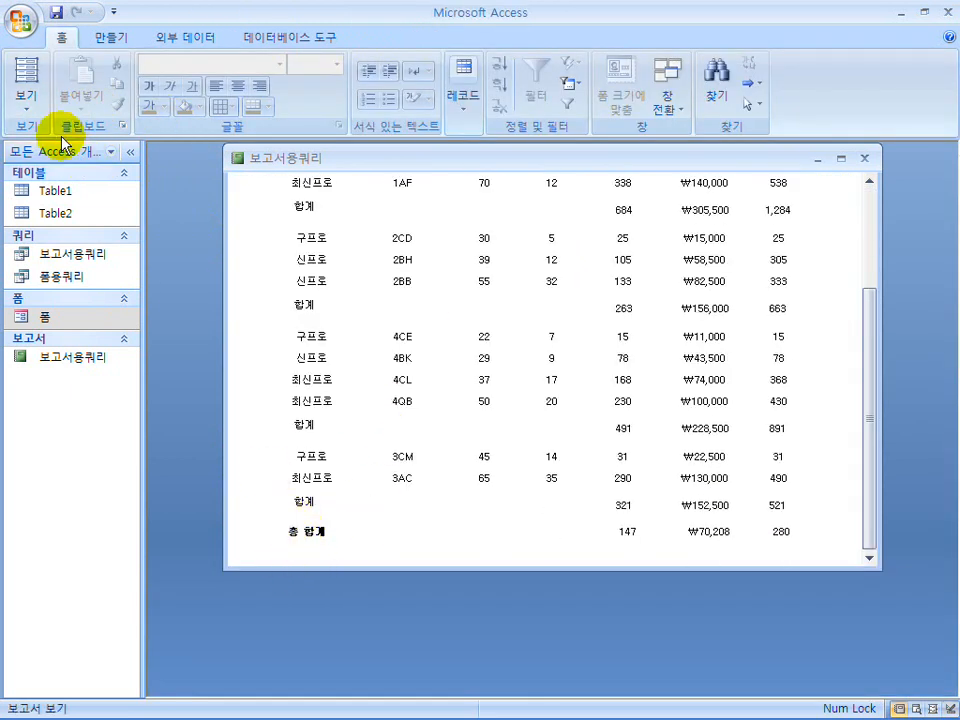
pyautogui.click(24, 100)
pyautogui.click(77, 268)
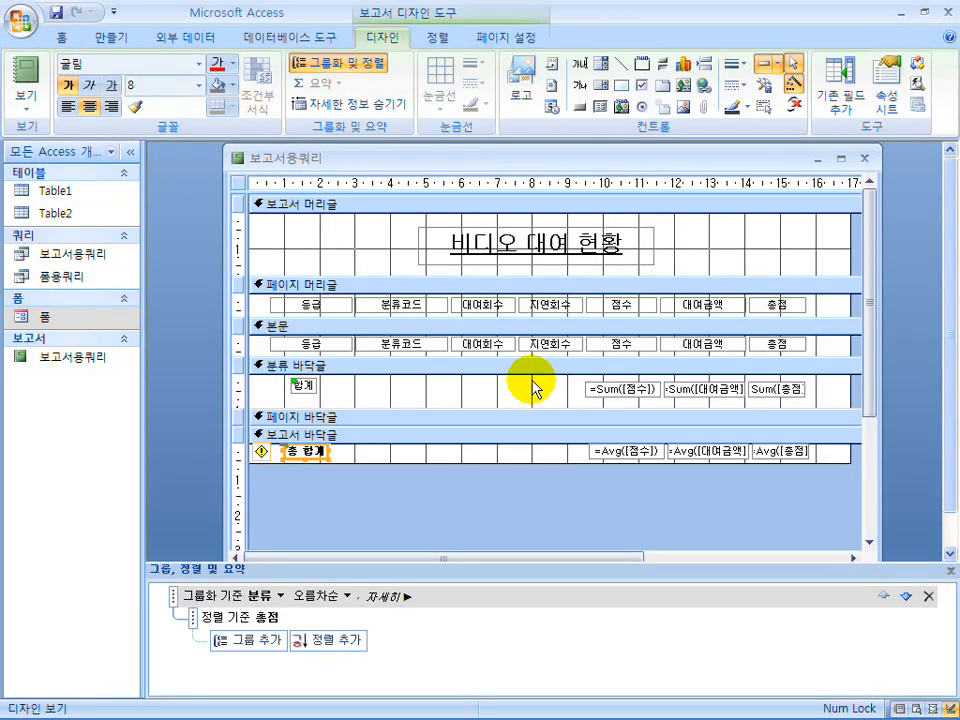
# Step: Try a taller 분류 바닥글 section, check the group spacing in report view and return to design view
pyautogui.click(522, 403)
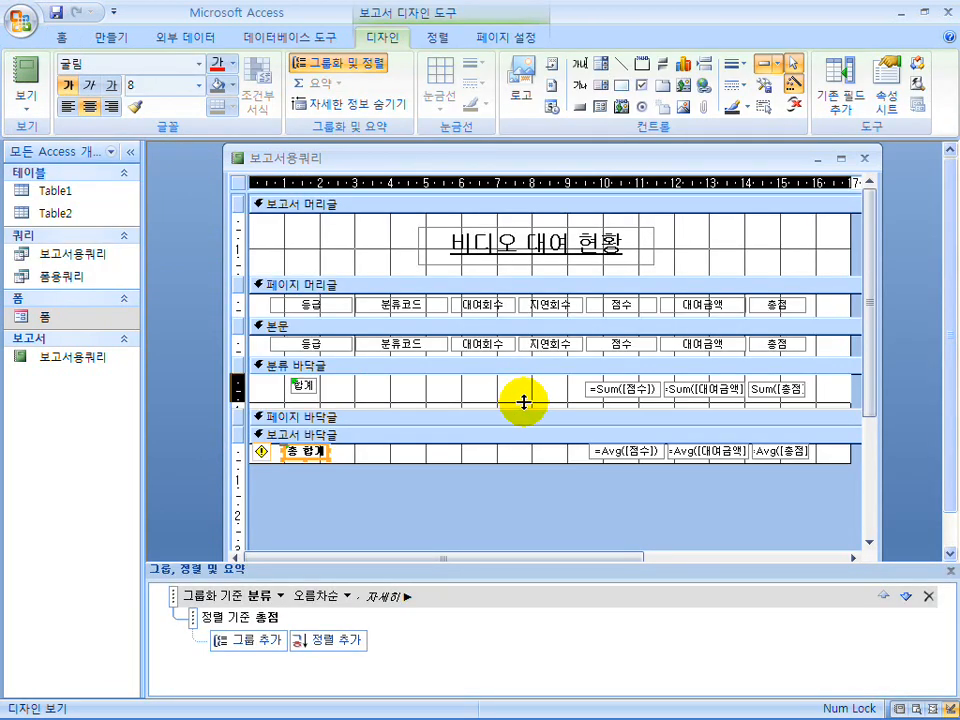
pyautogui.moveTo(523, 401); pyautogui.dragTo(523, 428)
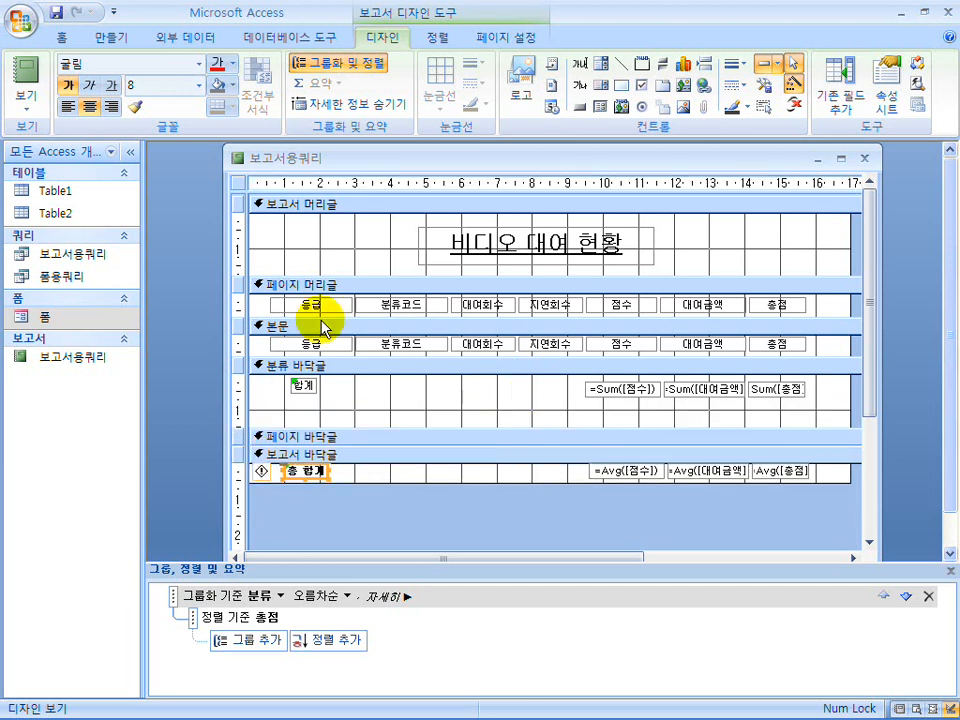
pyautogui.click(25, 66)
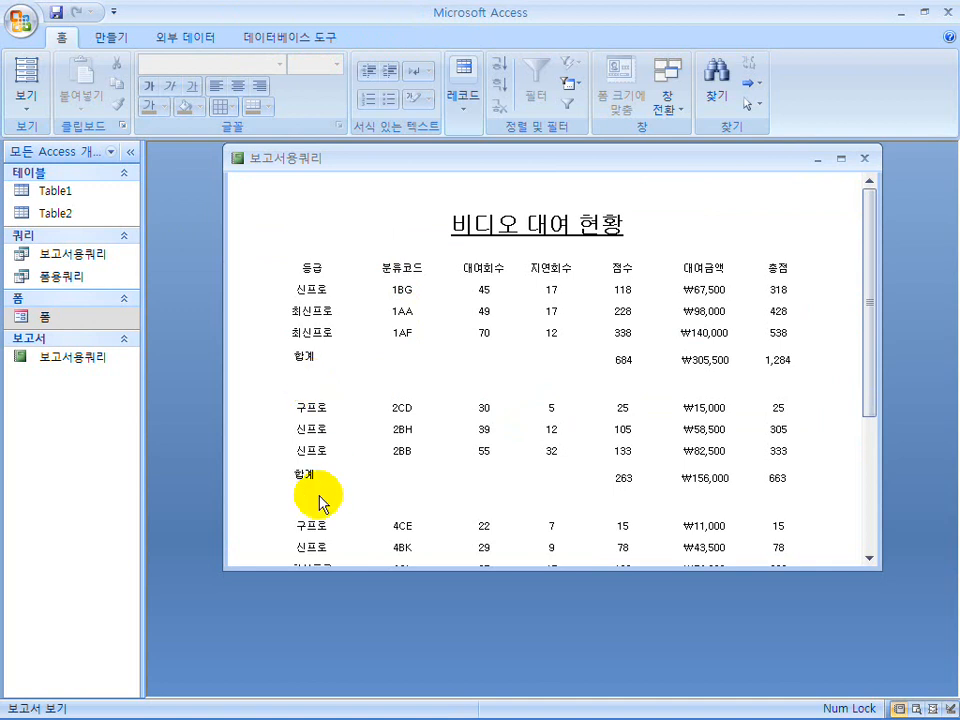
pyautogui.click(25, 105)
pyautogui.click(75, 263)
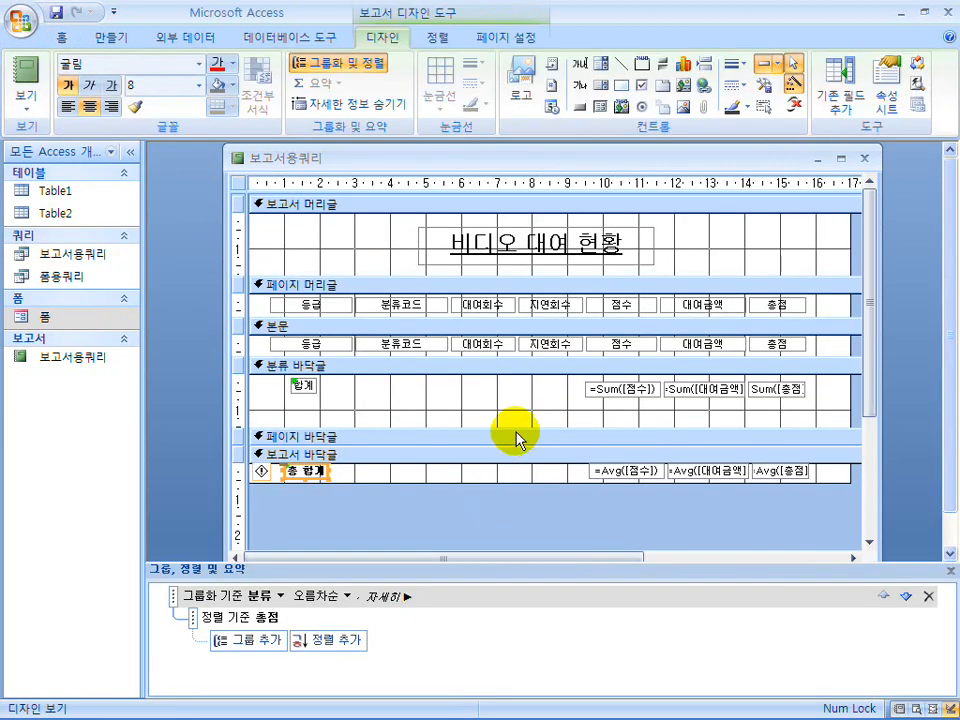
# Step: Shorten the 분류 바닥글 section to just below its sum boxes and make the report window smaller
pyautogui.moveTo(516, 428); pyautogui.dragTo(524, 403)
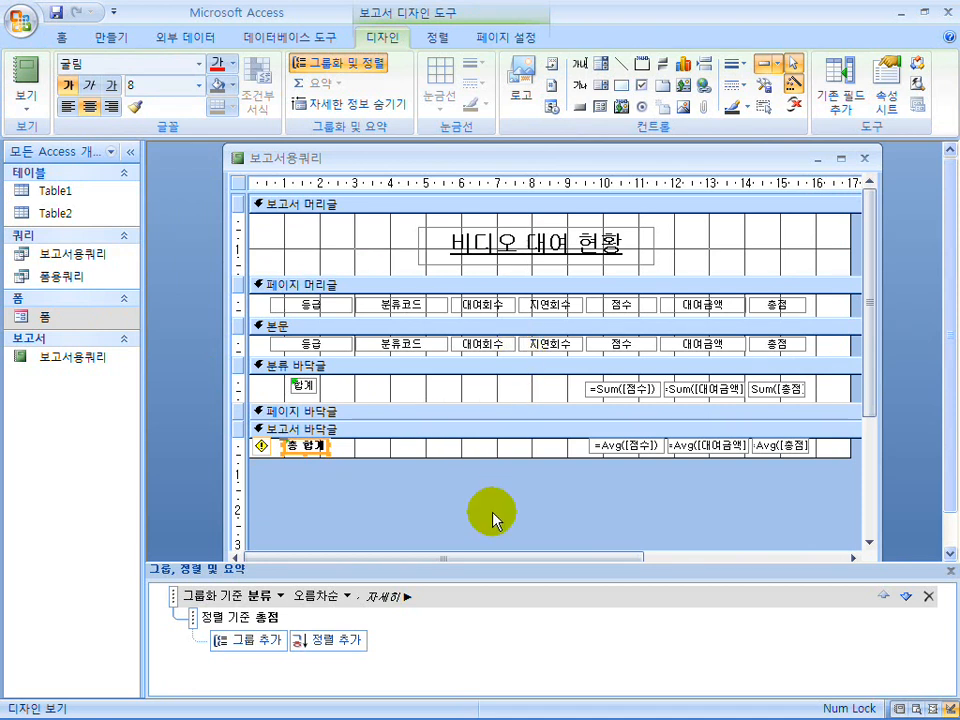
pyautogui.moveTo(507, 145); pyautogui.dragTo(496, 176)
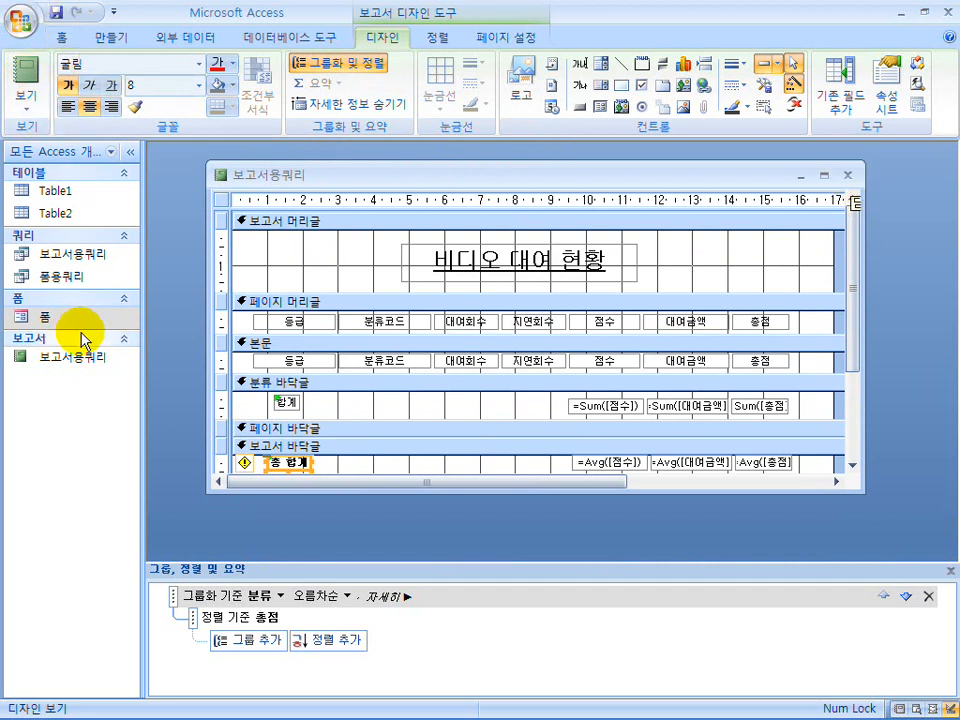
# Step: Close the report and rename 보고서용쿼리 under 보고서 as 보고서
pyautogui.click(848, 175)
pyautogui.click(80, 364)
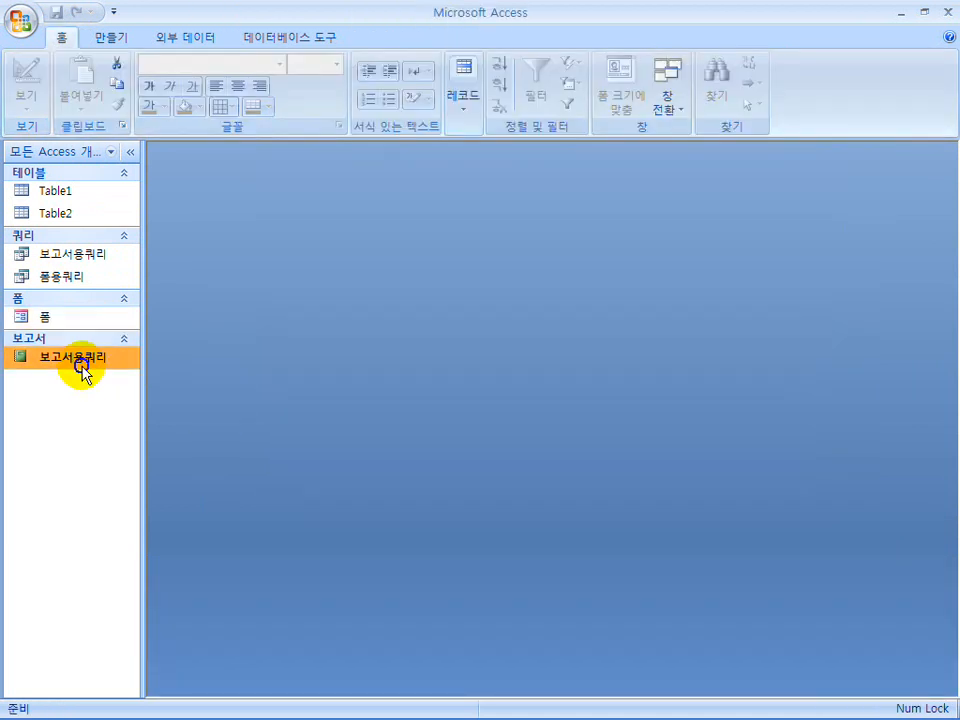
pyautogui.moveTo(75, 360); pyautogui.dragTo(141, 361)
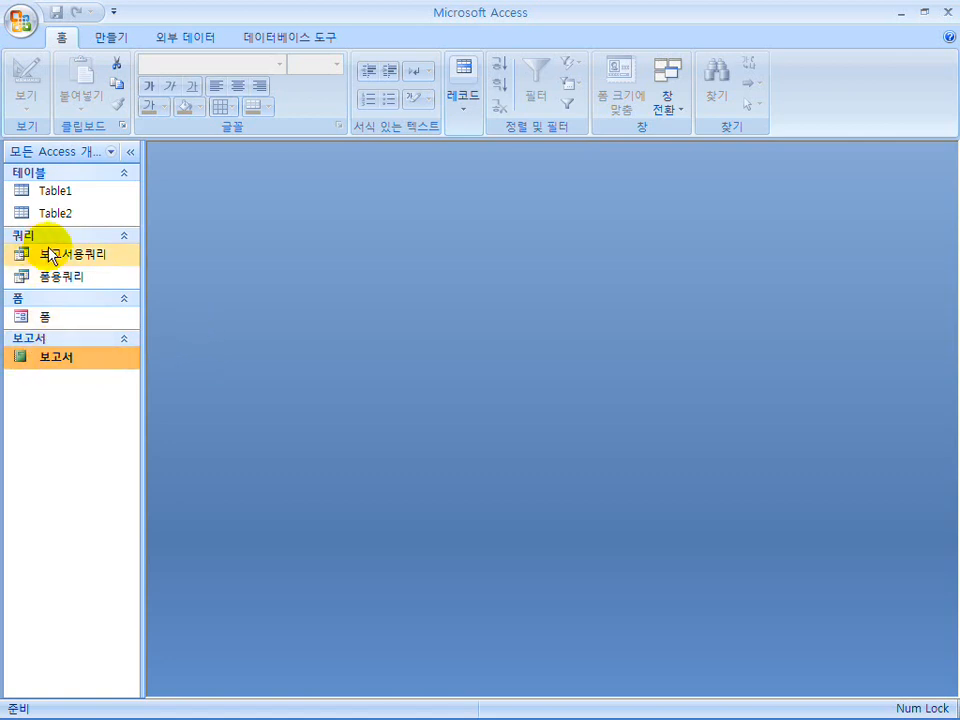
# Step: Open the form 폼, look over its layout in design view and return to form view
pyautogui.doubleClick(60, 318)
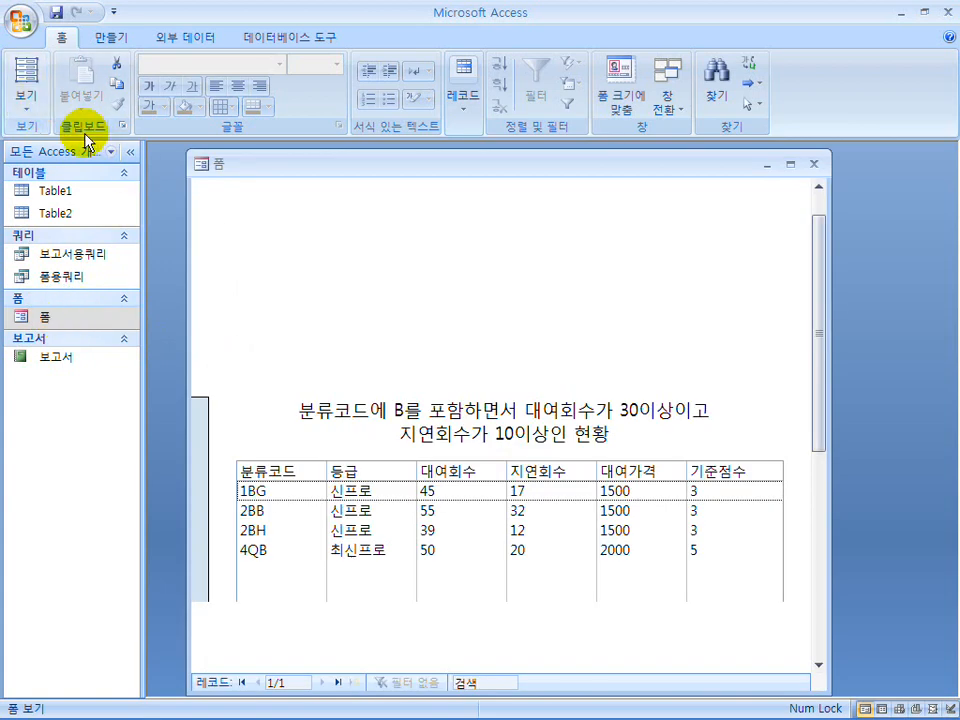
pyautogui.click(22, 104)
pyautogui.click(72, 347)
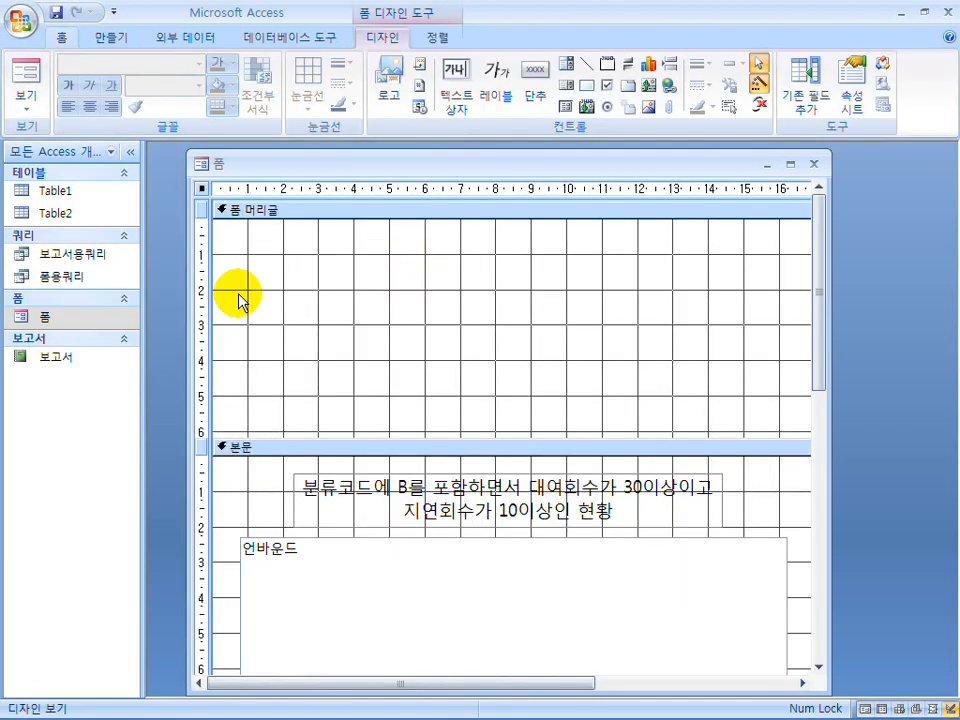
pyautogui.click(28, 74)
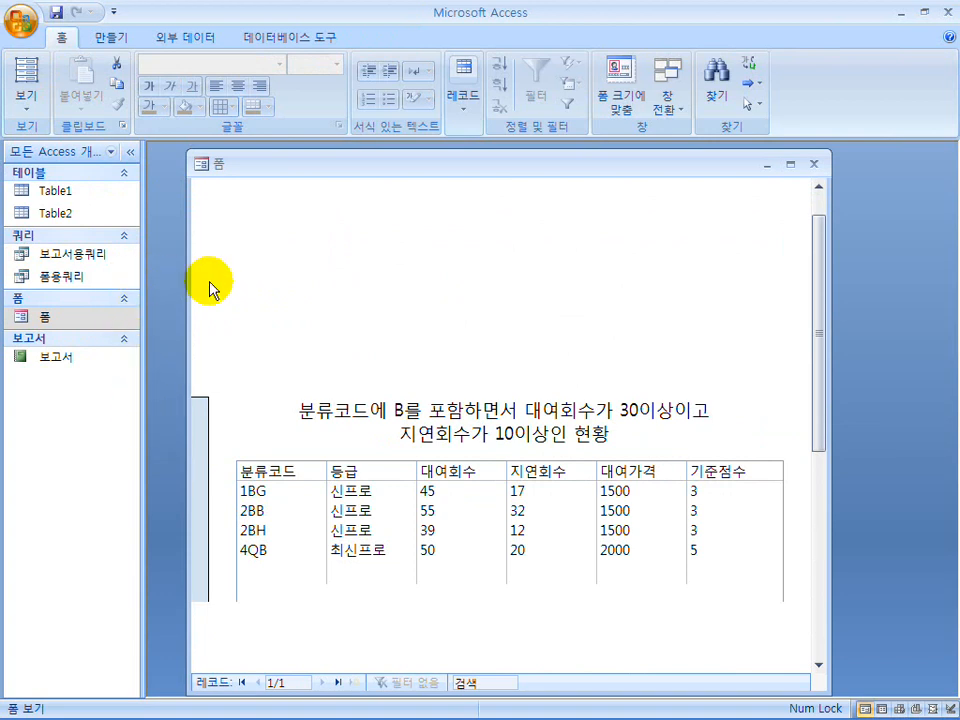
# Step: Choose 선택한 레코드 as the print range for the form, cancel the printing and close the form
pyautogui.hotkey('ctrl', 'p')
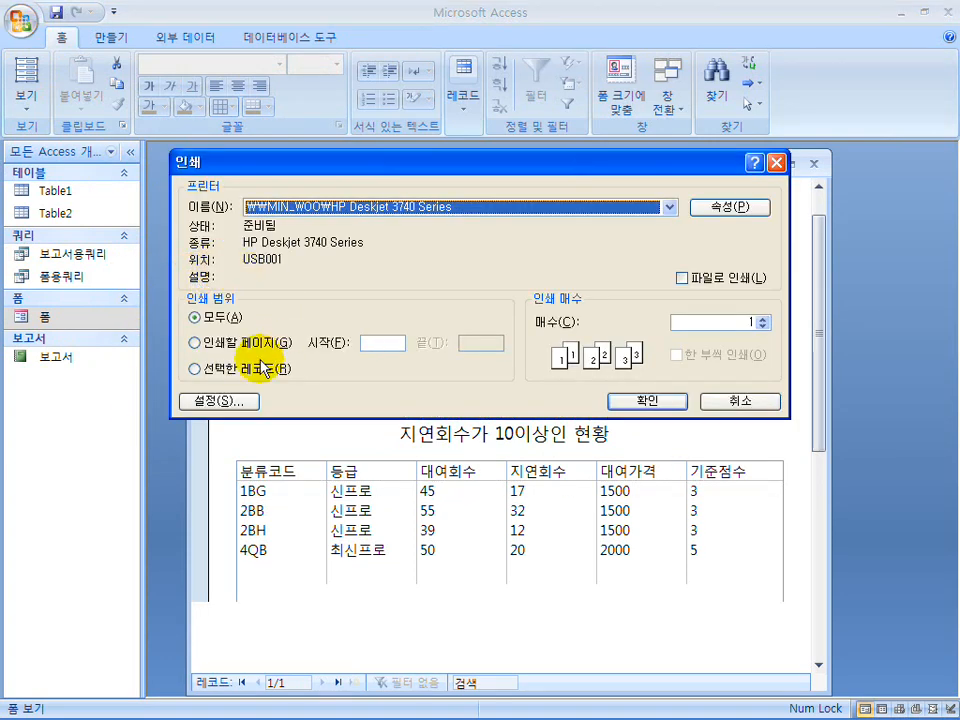
pyautogui.click(252, 368)
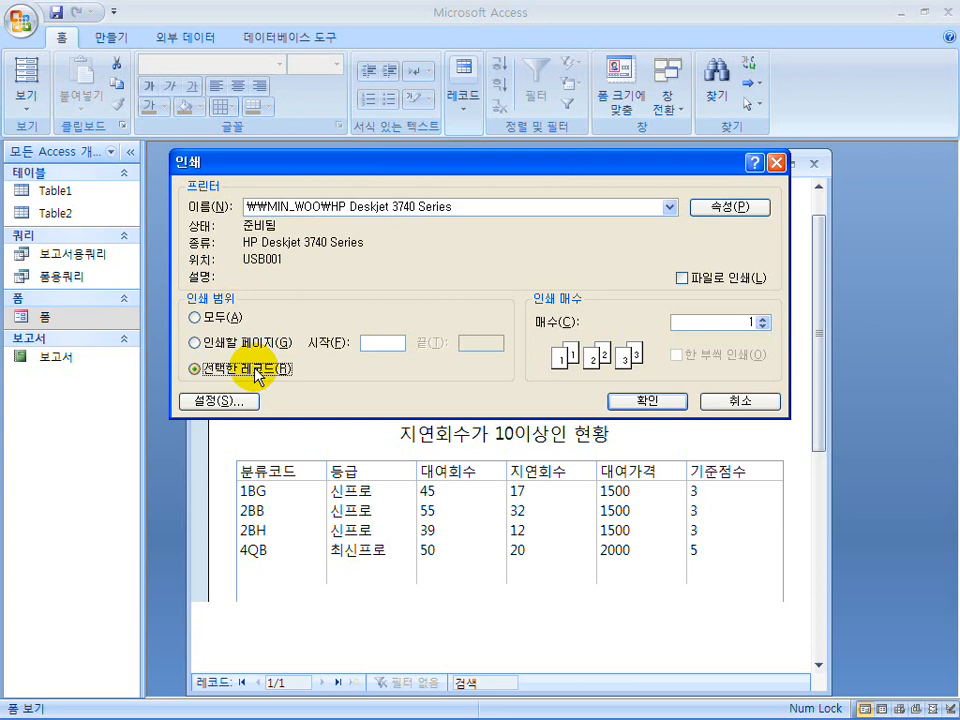
pyautogui.click(730, 402)
pyautogui.click(814, 163)
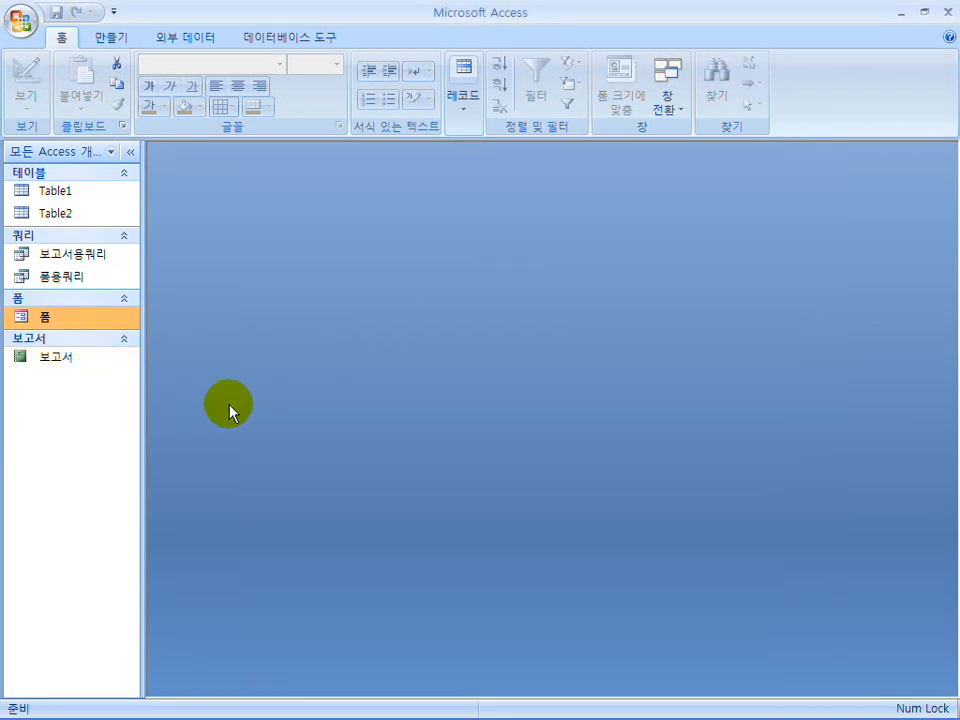
# Step: Open the report 보고서 and show it in print preview
pyautogui.click(70, 362)
pyautogui.doubleClick(70, 362)
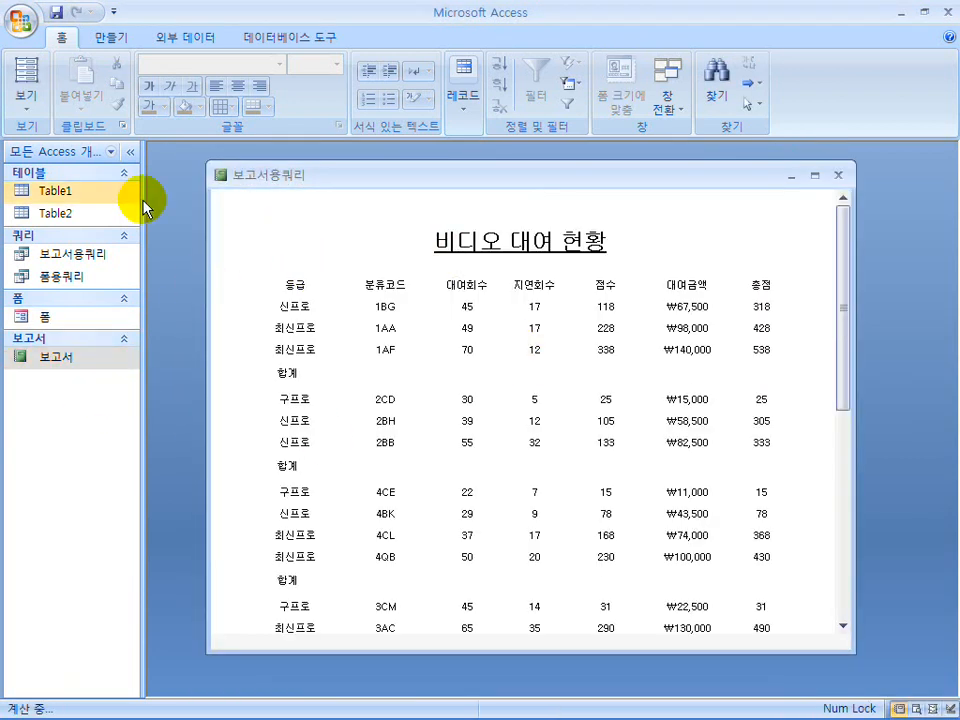
pyautogui.click(27, 98)
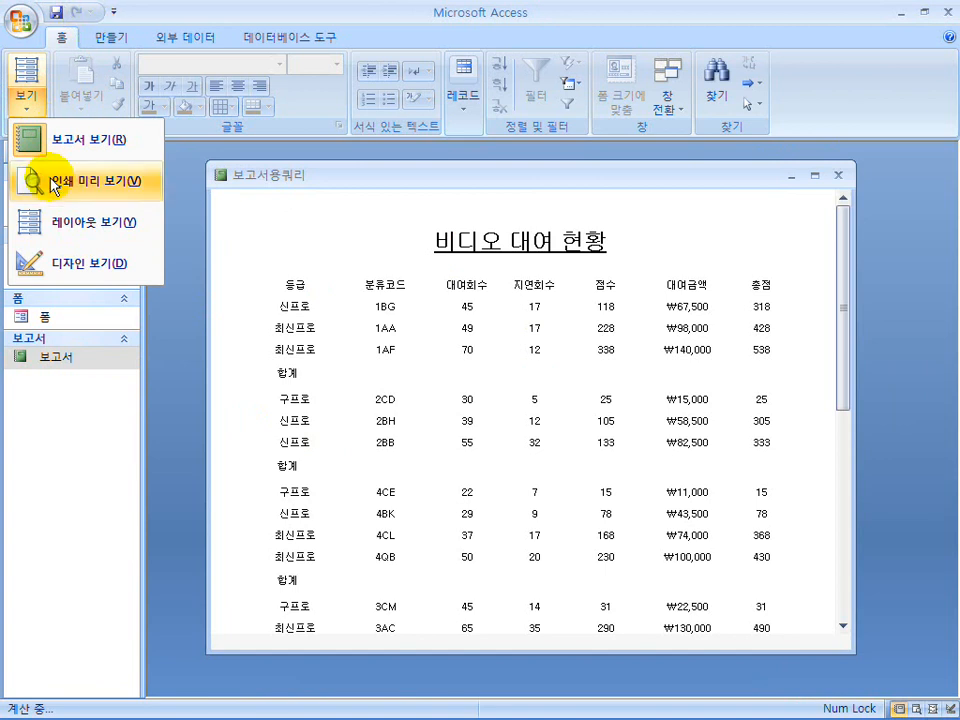
pyautogui.click(52, 185)
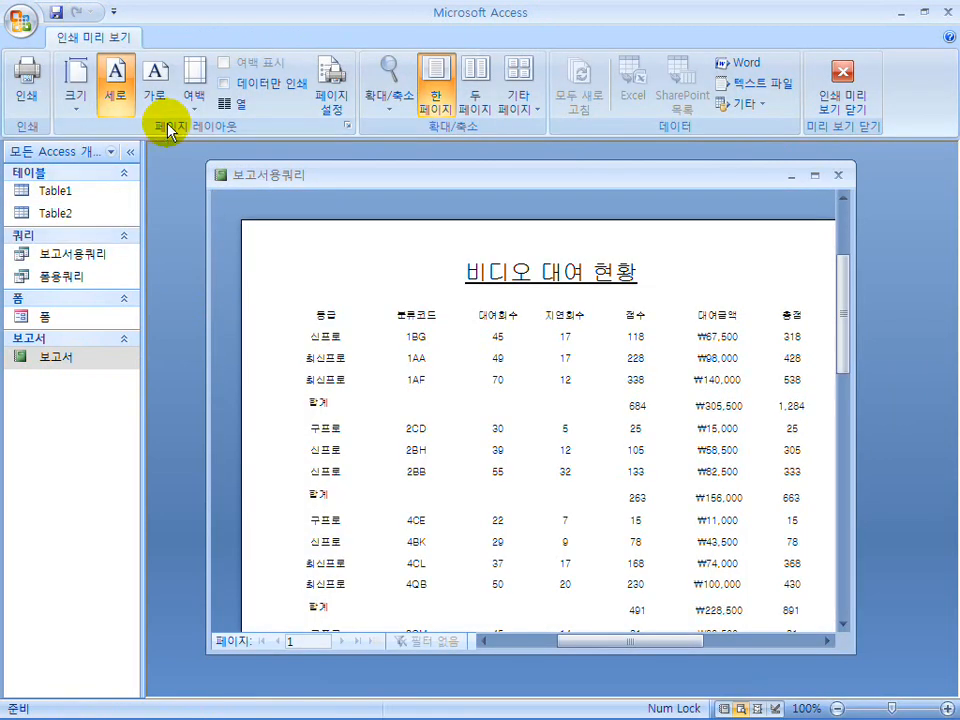
# Step: Apply the margin preset with 25.4 mm bottom and 19.05 mm side margins, and set the report's top margin to 60 mm
pyautogui.click(190, 92)
pyautogui.click(212, 300)
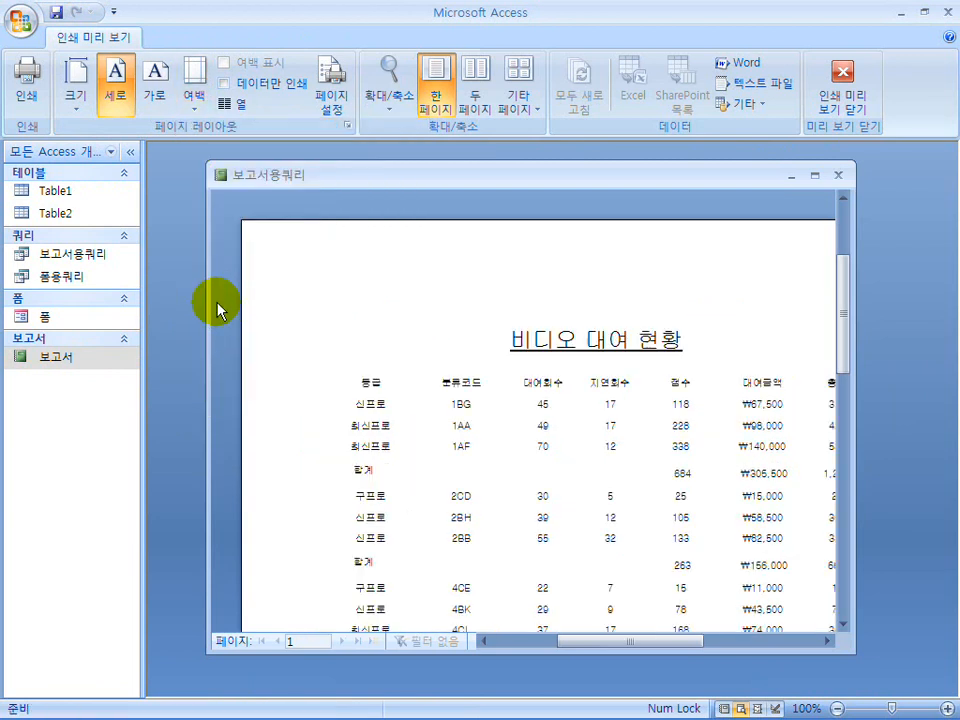
pyautogui.click(330, 105)
pyautogui.moveTo(428, 204); pyautogui.dragTo(355, 203)
pyautogui.write('60')
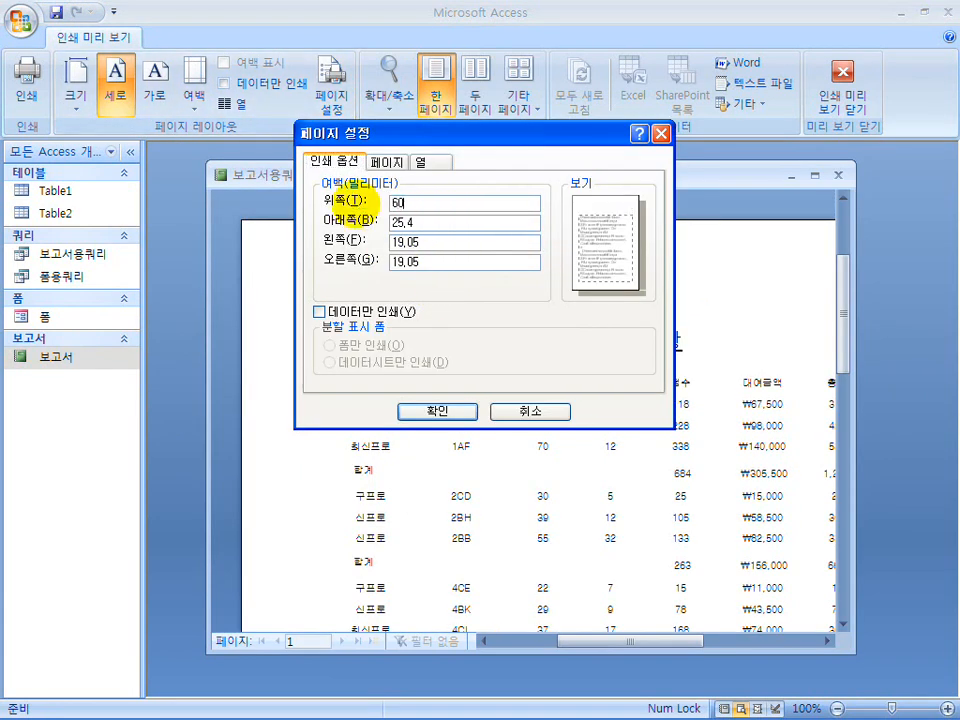
pyautogui.click(440, 411)
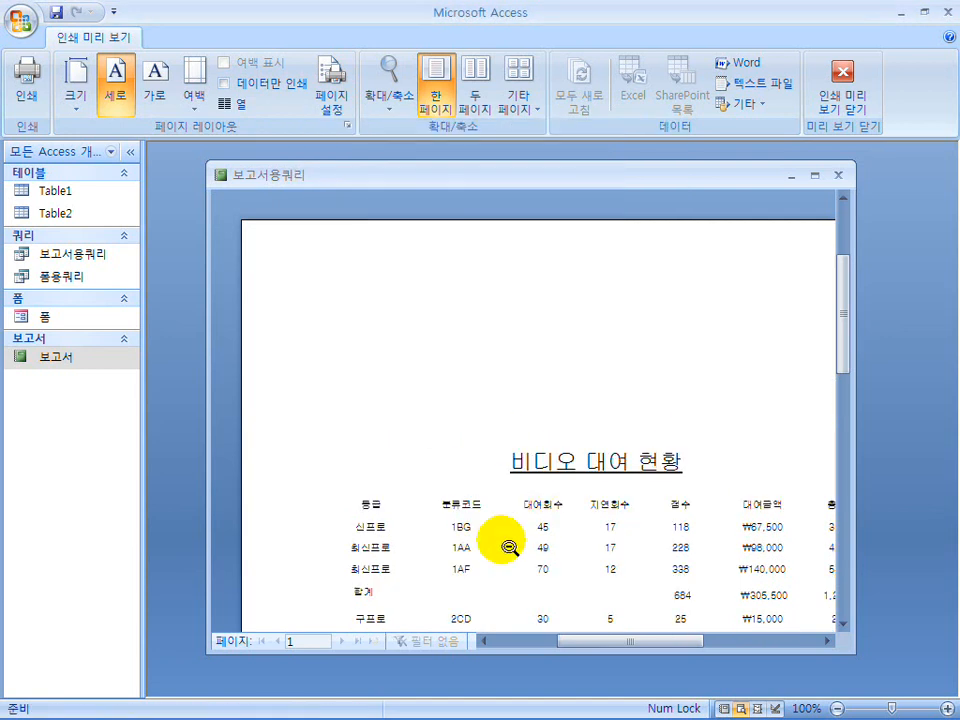
pyautogui.scroll(-1, 400, 520)
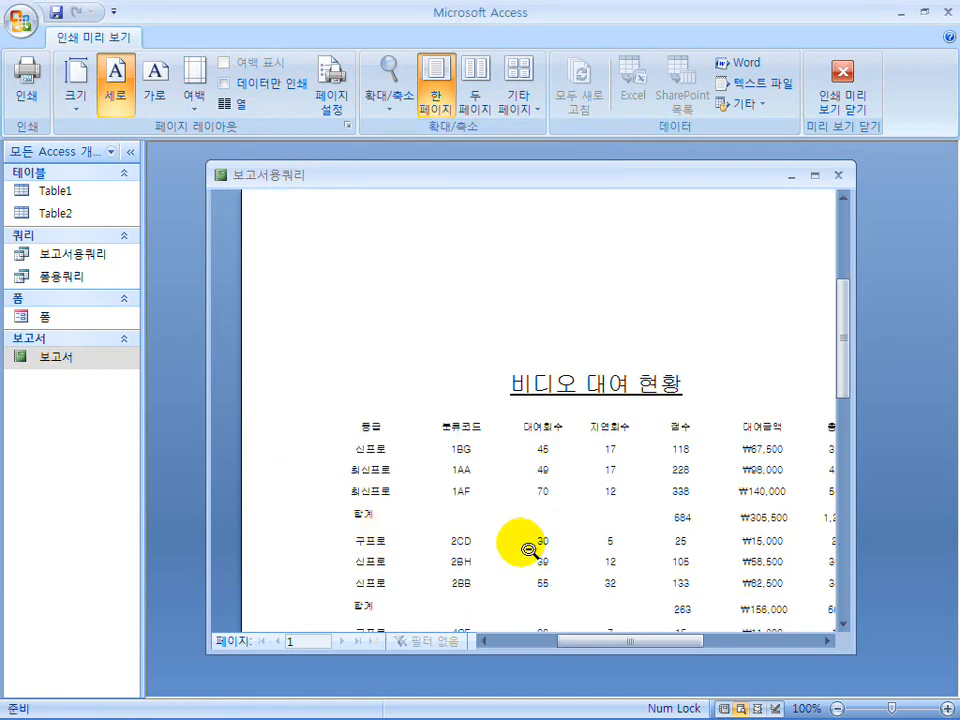
pyautogui.scroll(1, 528, 549)
# Step: Choose pages 1 to 1 as the print range for the report, cancel the printing and shift the preview window slightly
pyautogui.click(28, 85)
pyautogui.click(195, 343)
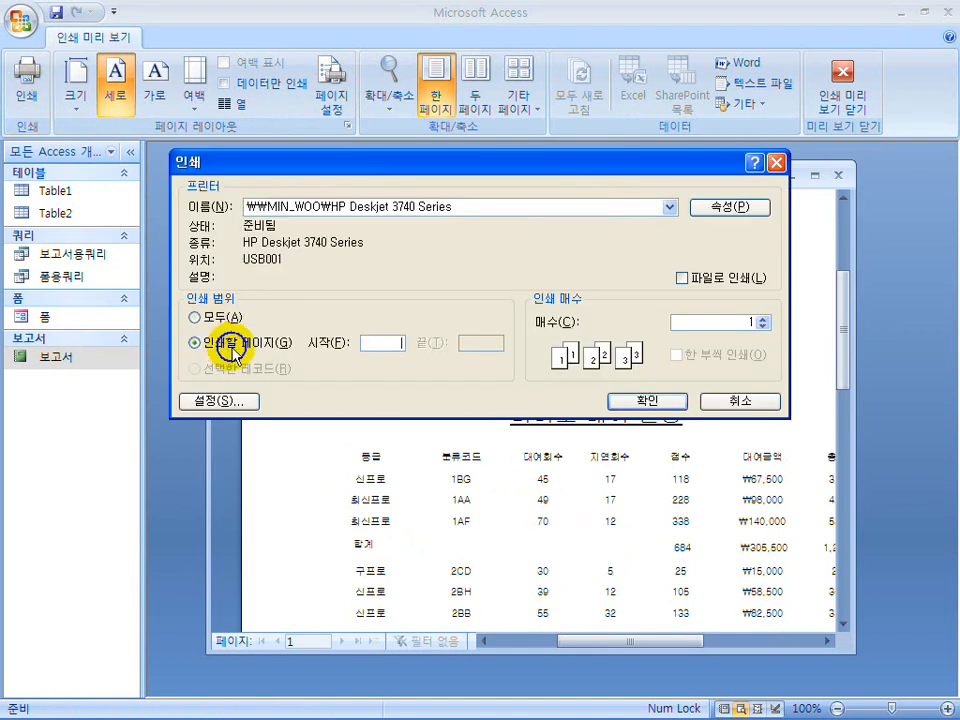
pyautogui.click(380, 343)
pyautogui.write('1')
pyautogui.click(472, 344)
pyautogui.write('1')
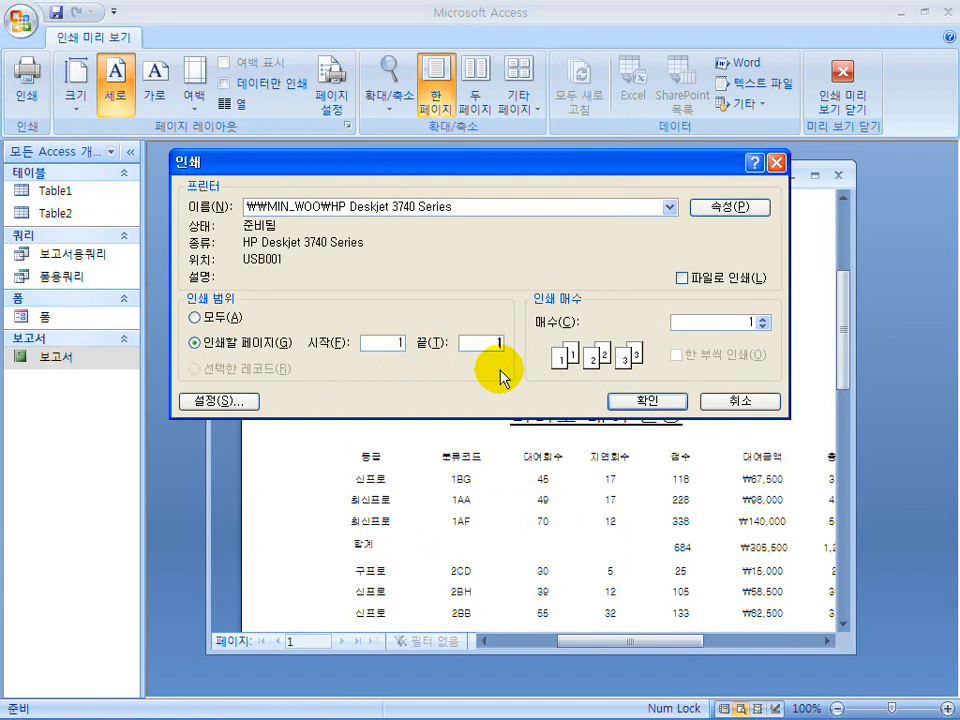
pyautogui.click(720, 404)
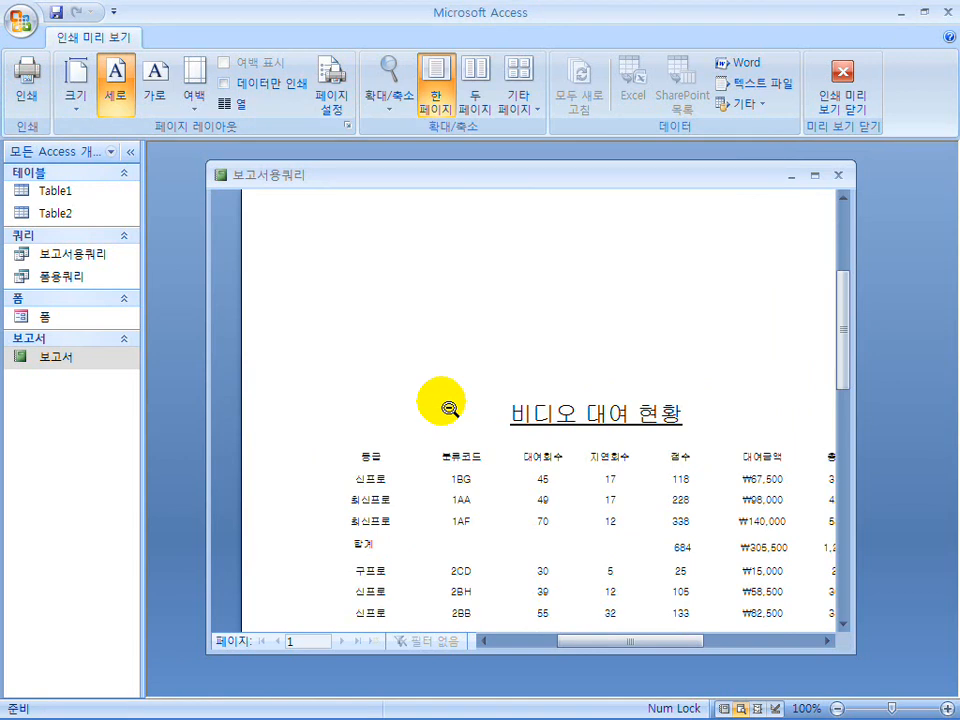
pyautogui.moveTo(474, 180); pyautogui.dragTo(455, 175)
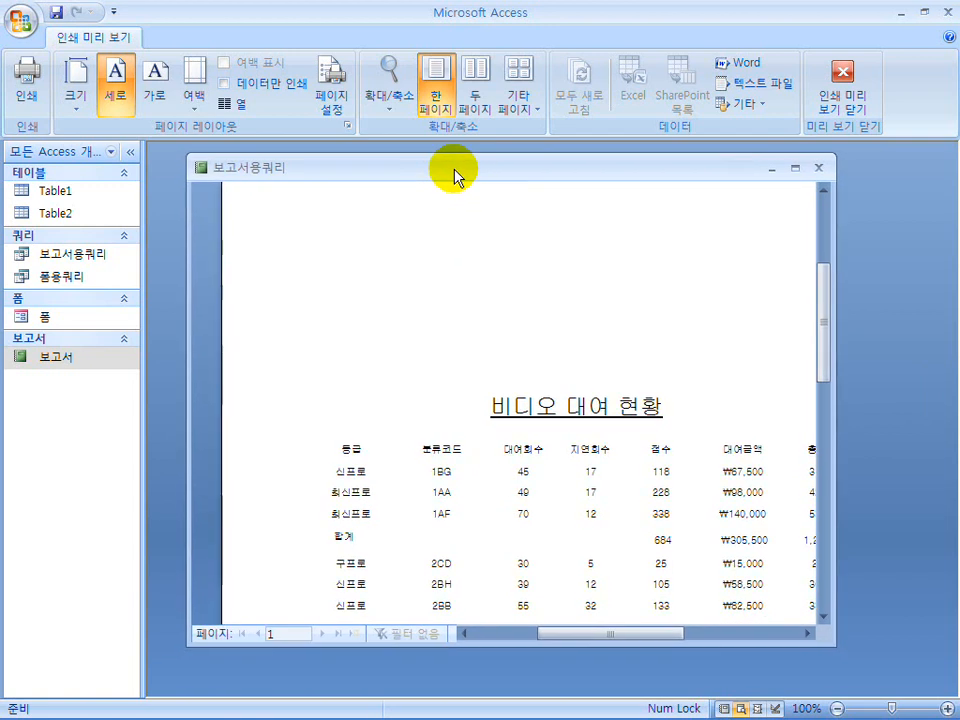